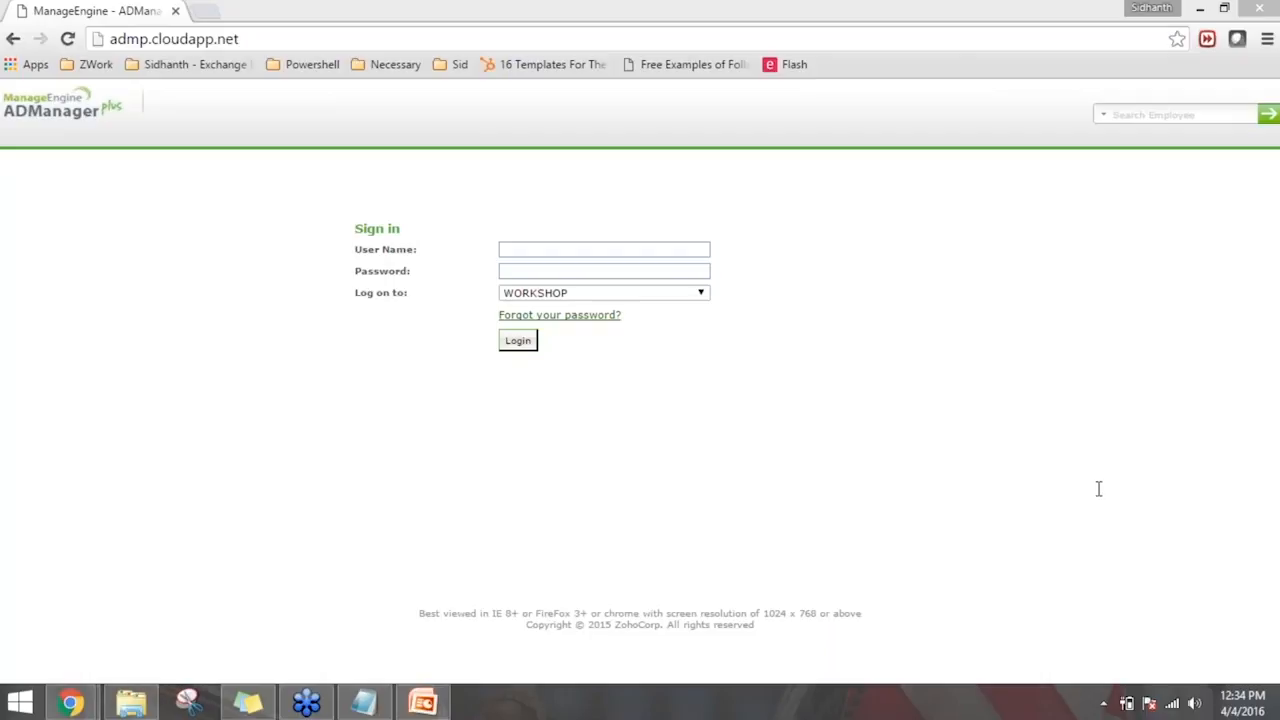
# - Sign in with ADManager Plus Authentication as admin, entering the account password
pyautogui.click(650, 293)
pyautogui.click(614, 322)
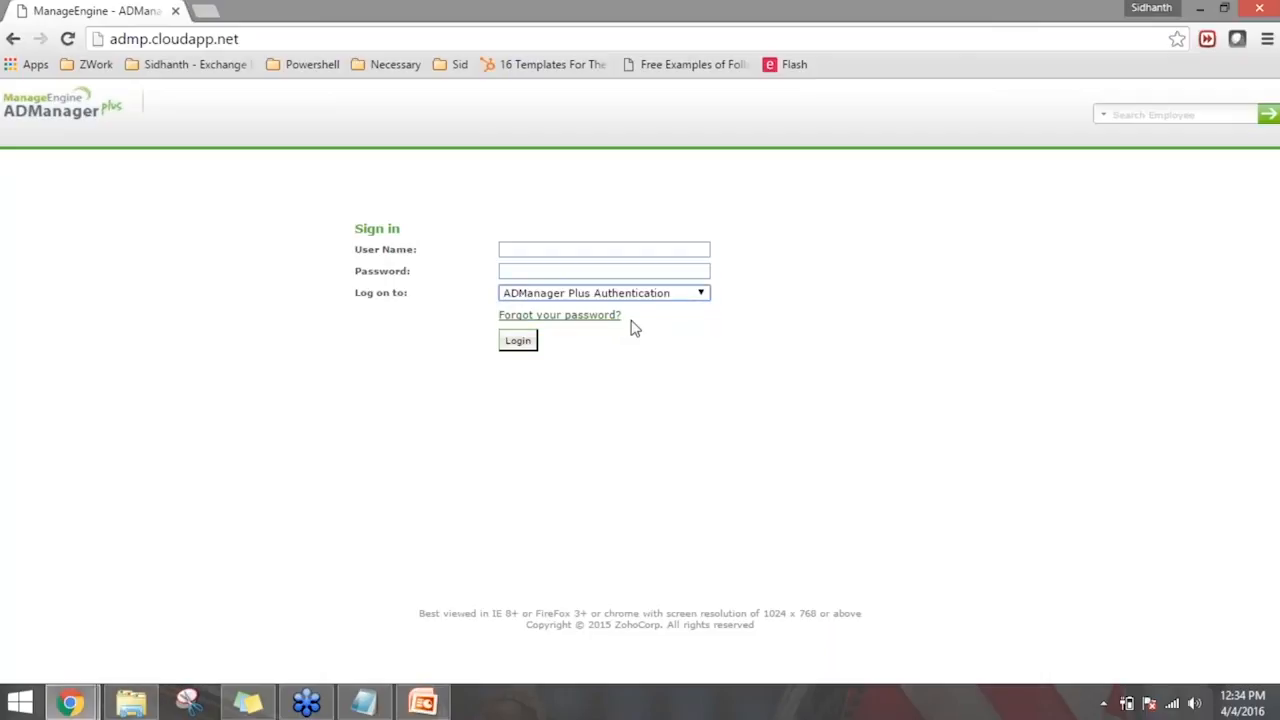
pyautogui.click(721, 324)
pyautogui.click(669, 250)
pyautogui.write('admin')
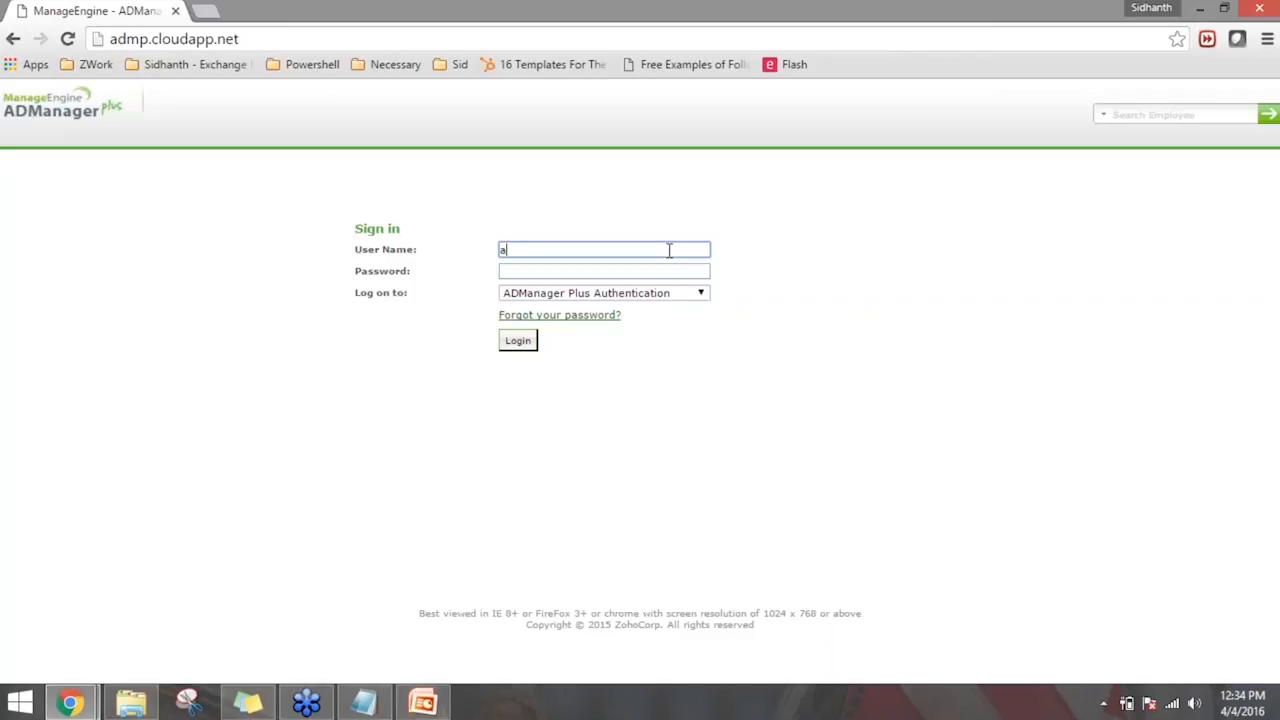
pyautogui.press('Tab')
pyautogui.write('admin123')
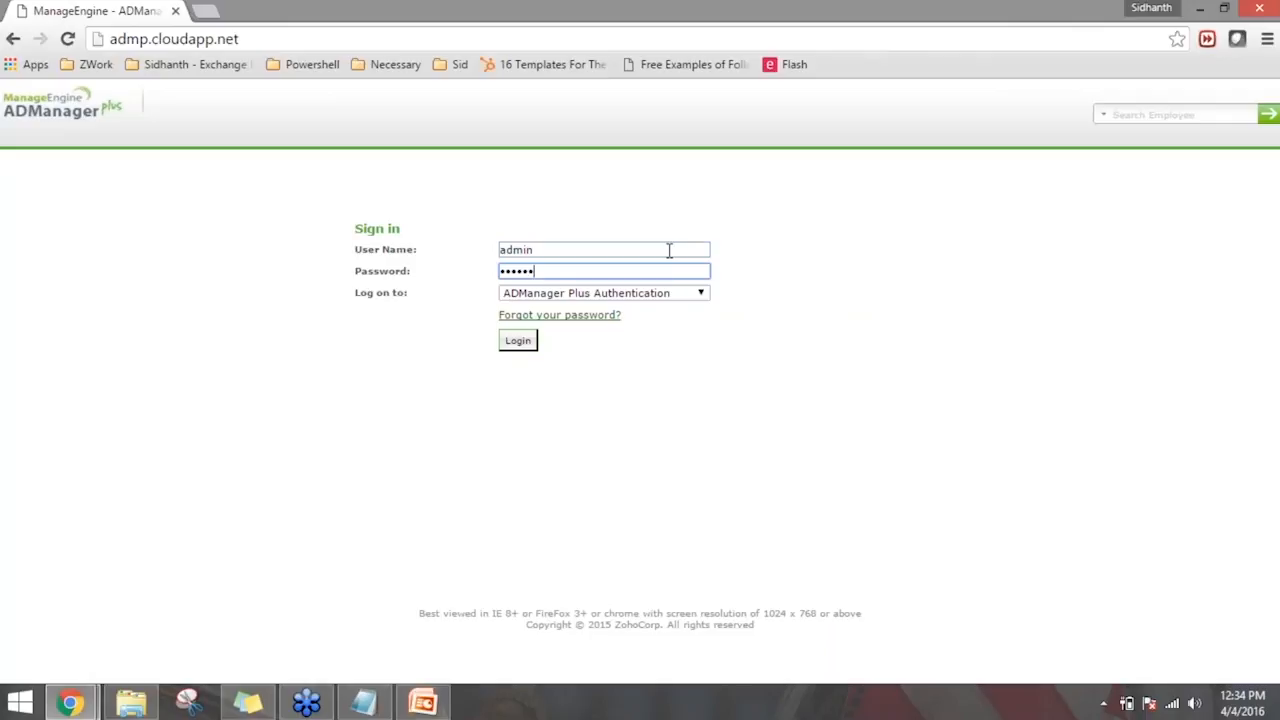
pyautogui.click(528, 346)
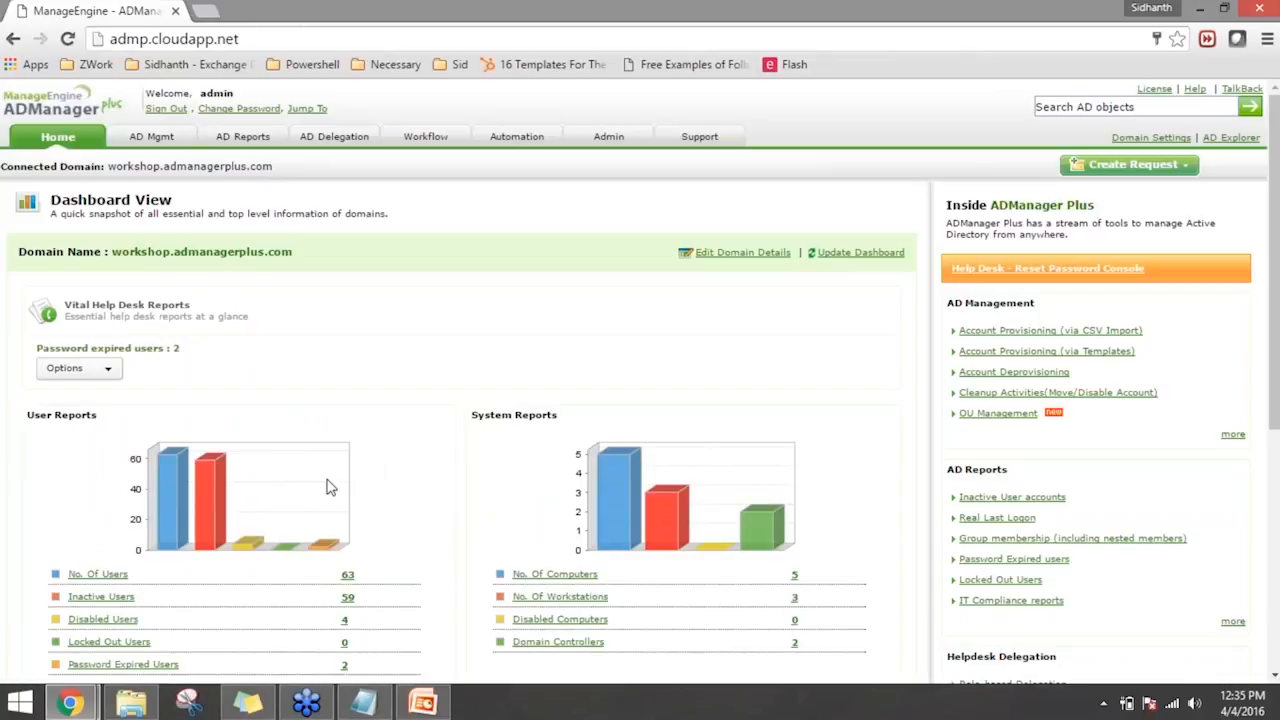
# - Start creating a single Active Directory user and enter the user's first and last name
pyautogui.click(151, 136)
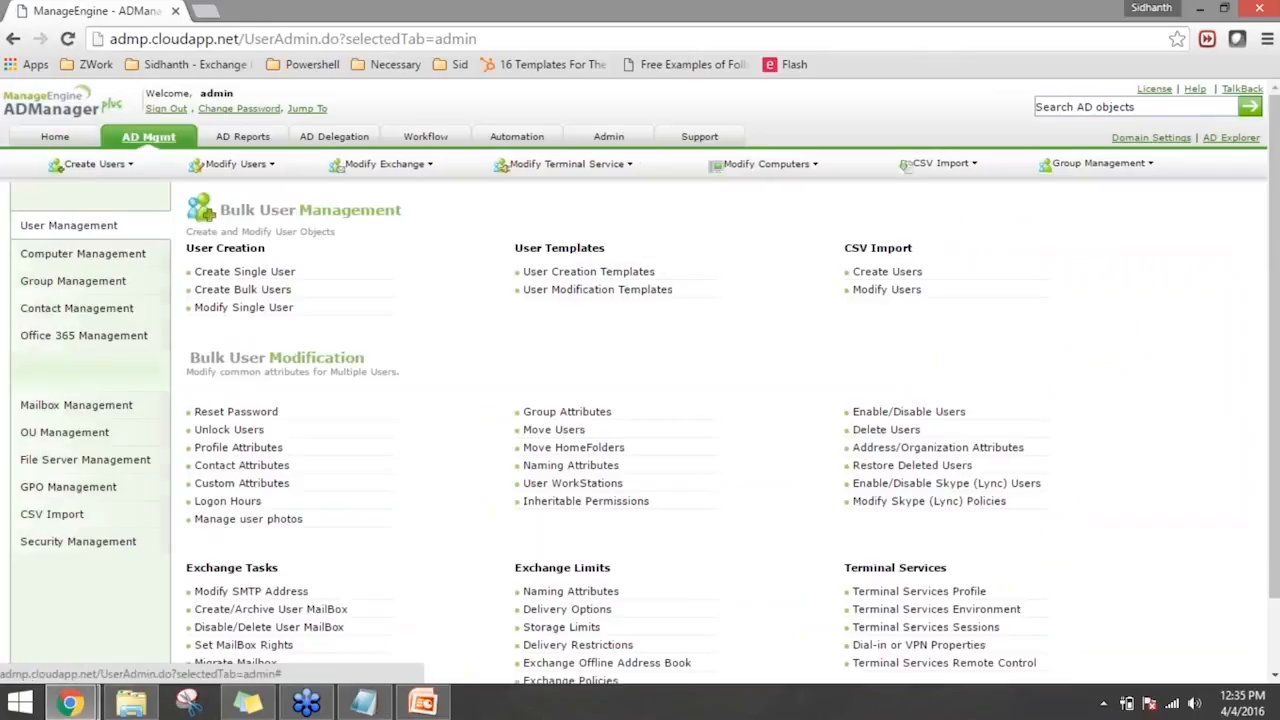
pyautogui.click(250, 272)
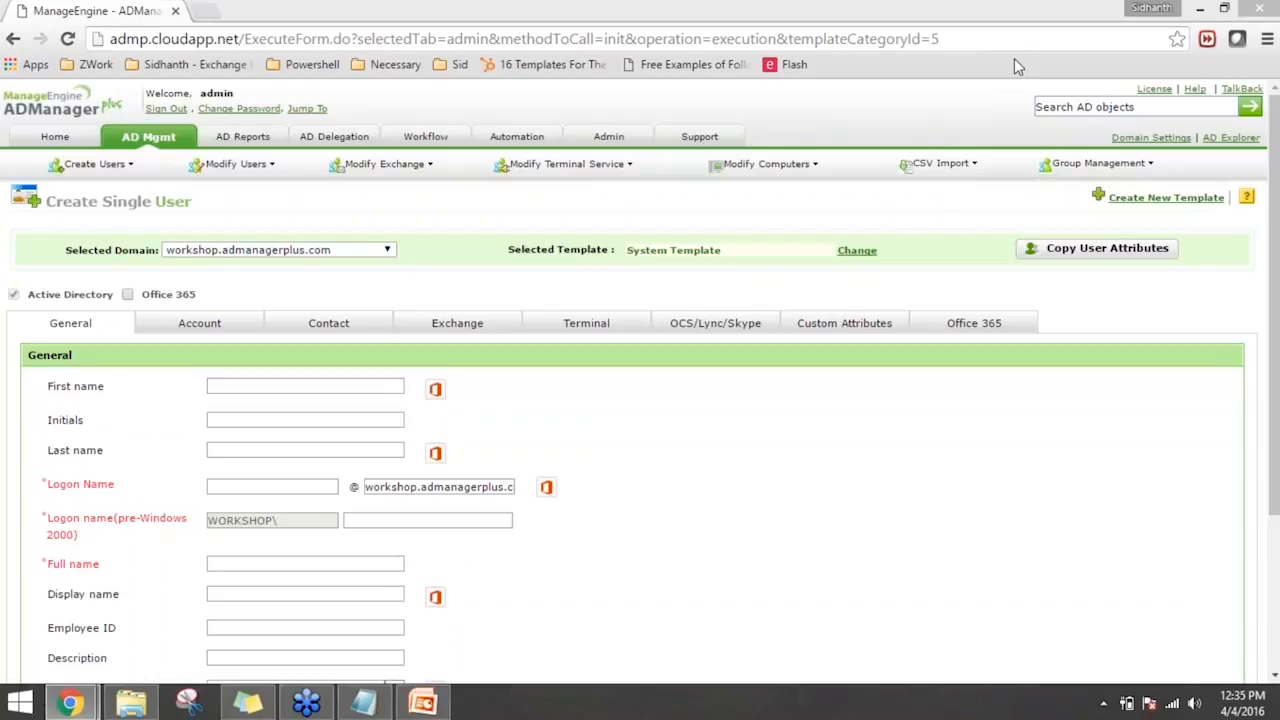
pyautogui.click(306, 390)
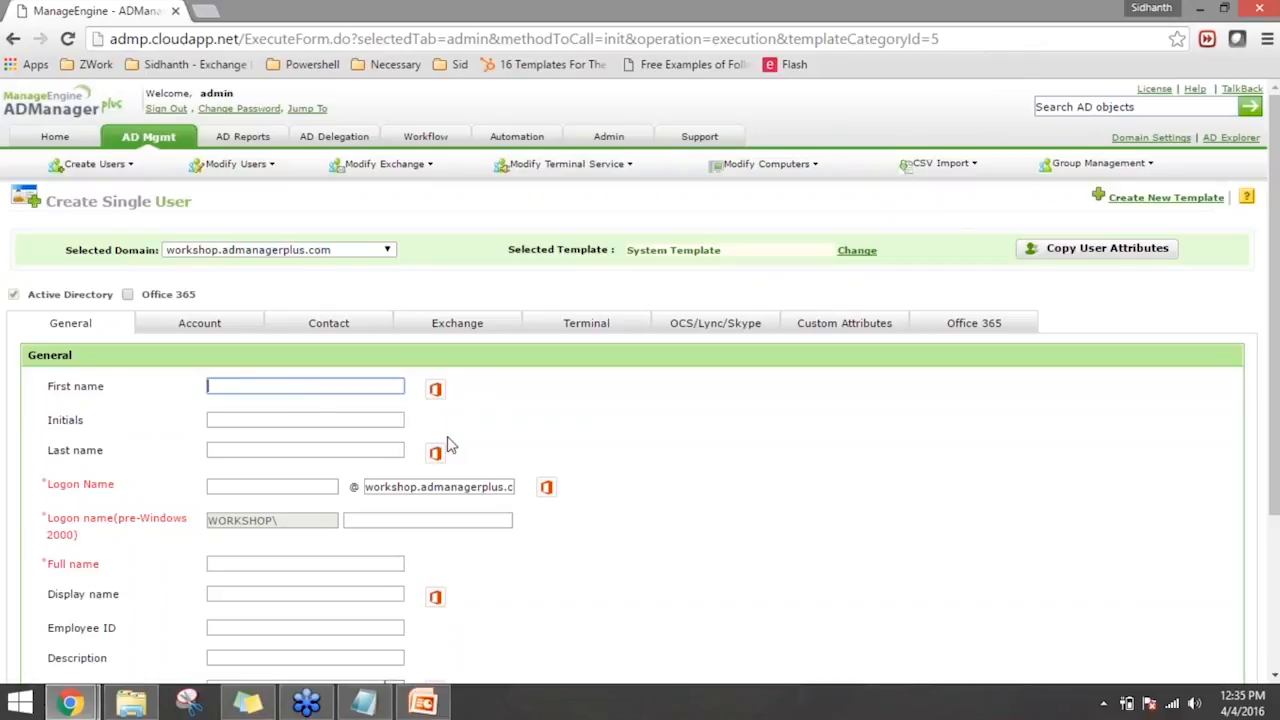
pyautogui.scroll(-1, 452, 444)
pyautogui.scroll(-1, 452, 444)
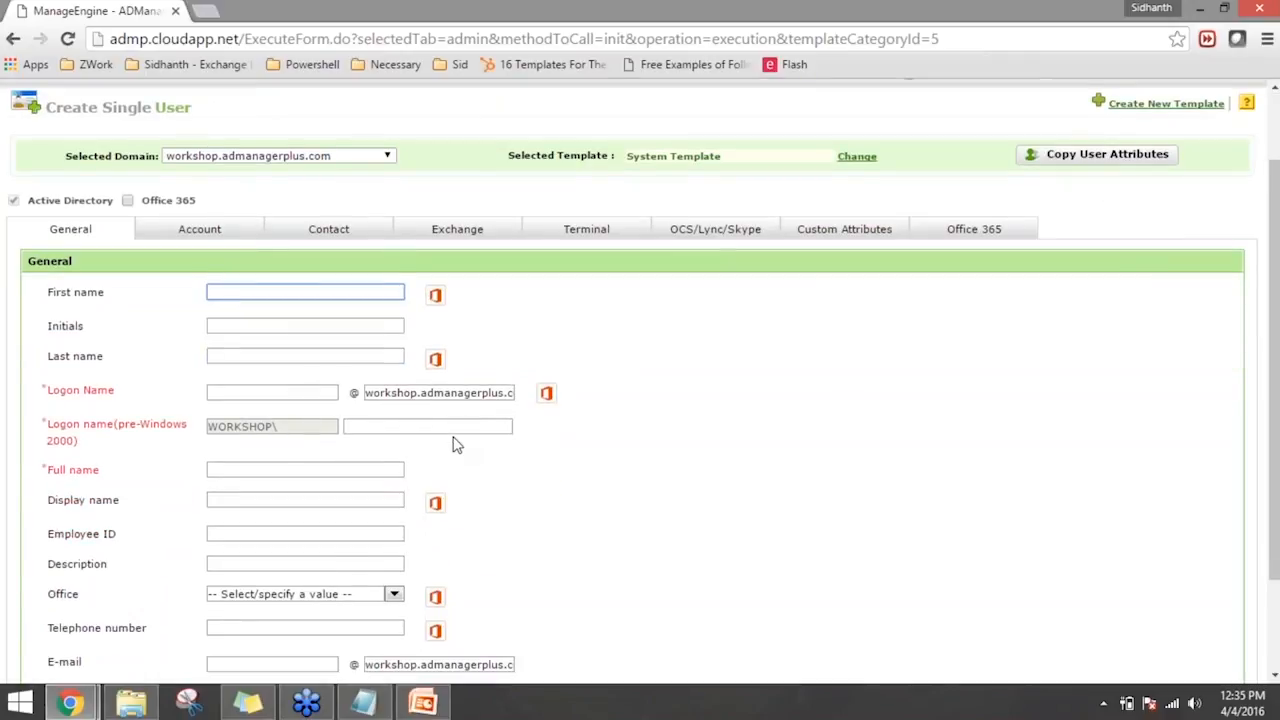
pyautogui.press('Tab')
pyautogui.press('Tab')
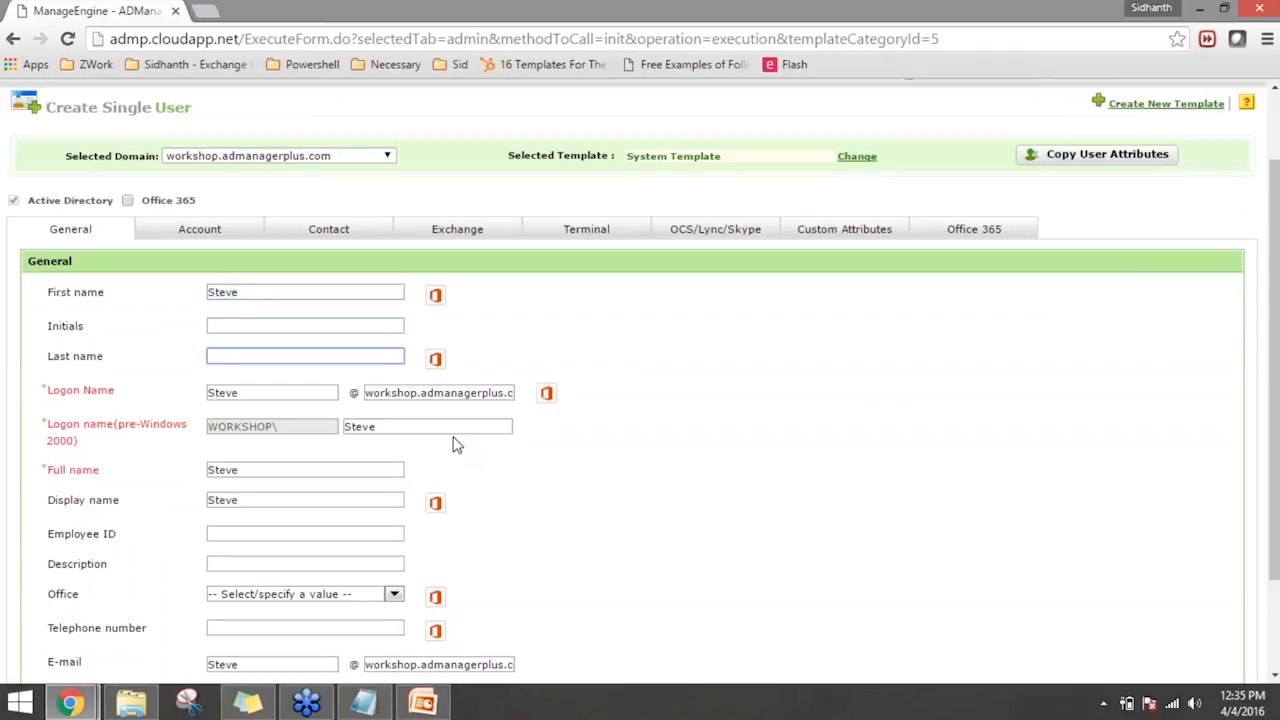
pyautogui.click(600, 528)
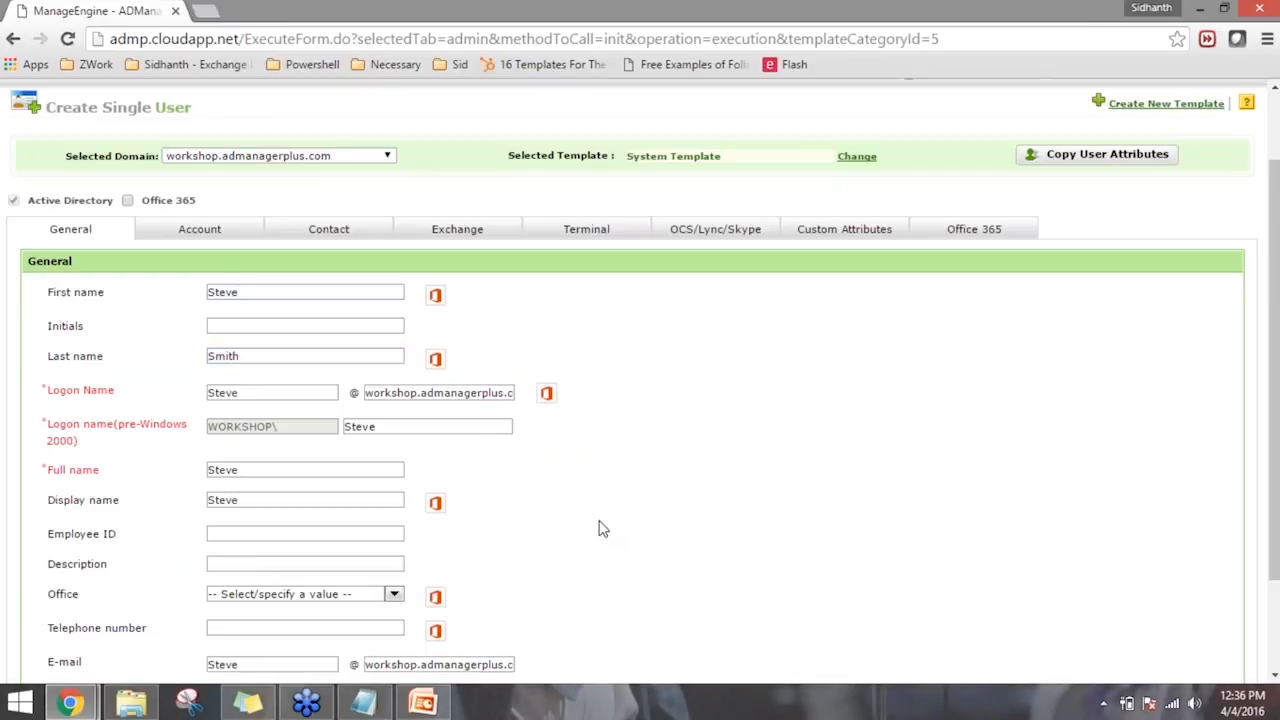
pyautogui.scroll(-2, 603, 530)
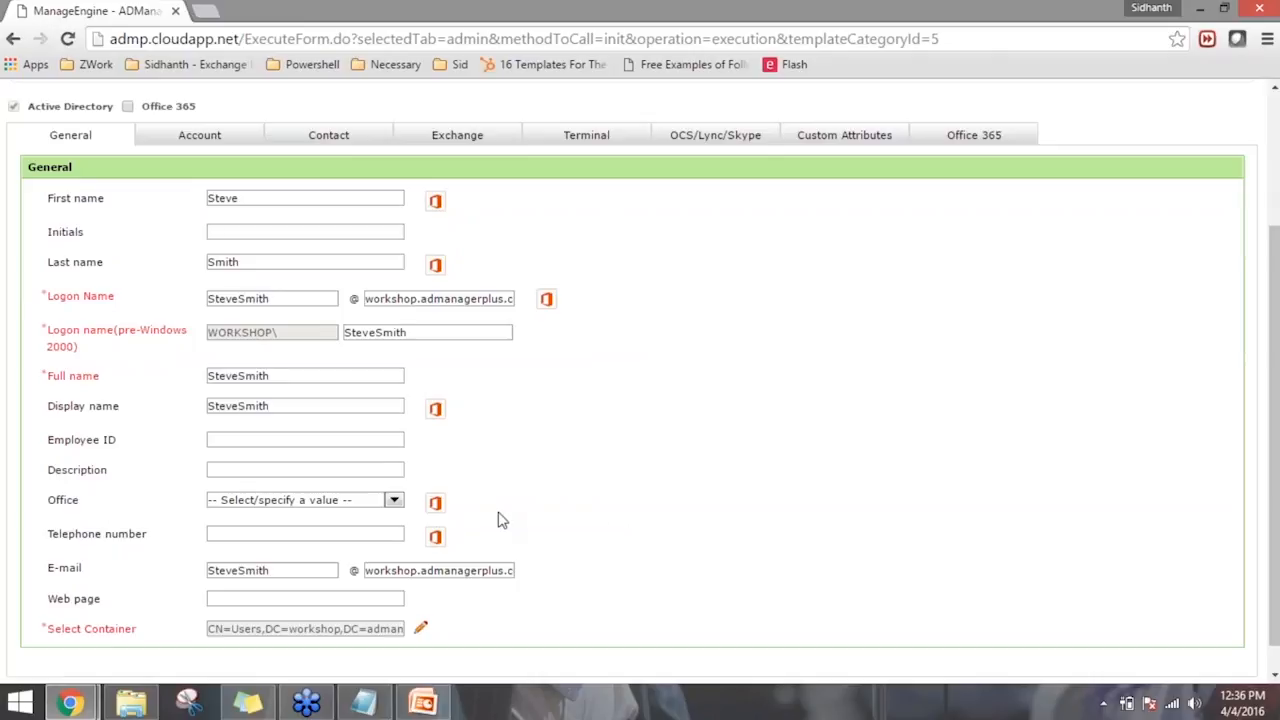
pyautogui.scroll(5, 449, 614)
pyautogui.scroll(-3, 400, 580)
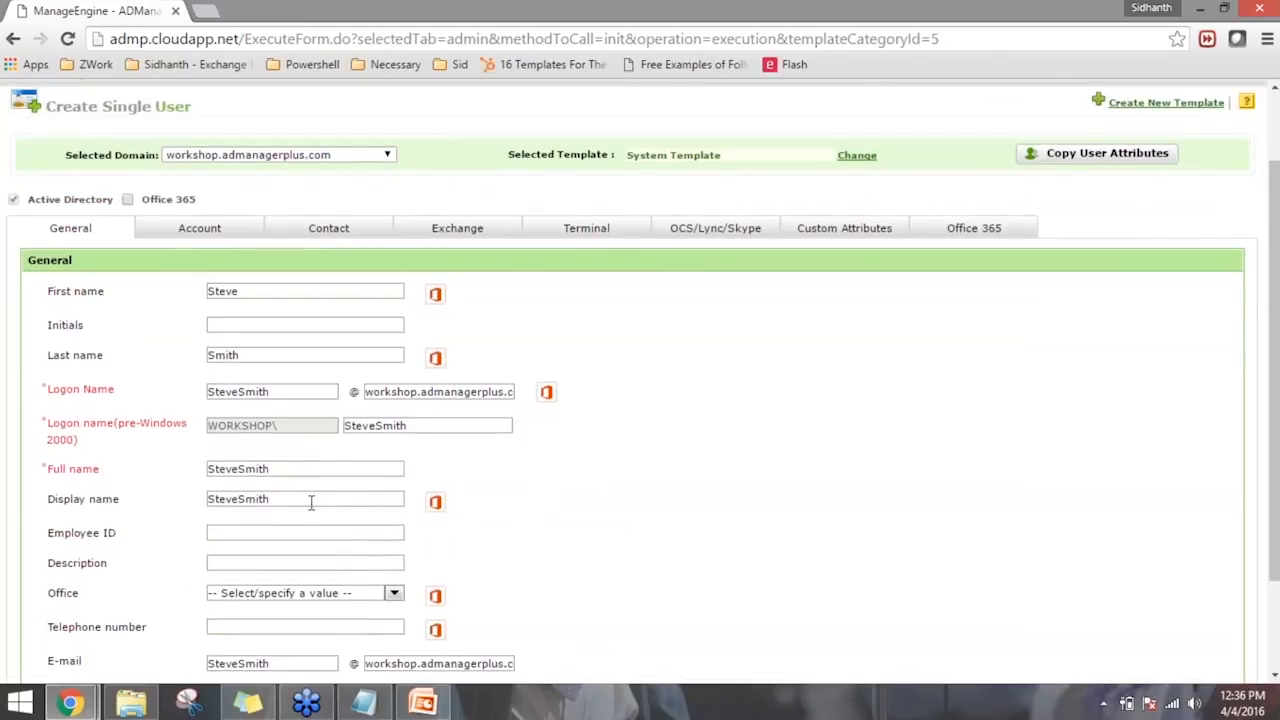
pyautogui.scroll(-1, 309, 500)
pyautogui.scroll(1, 817, 409)
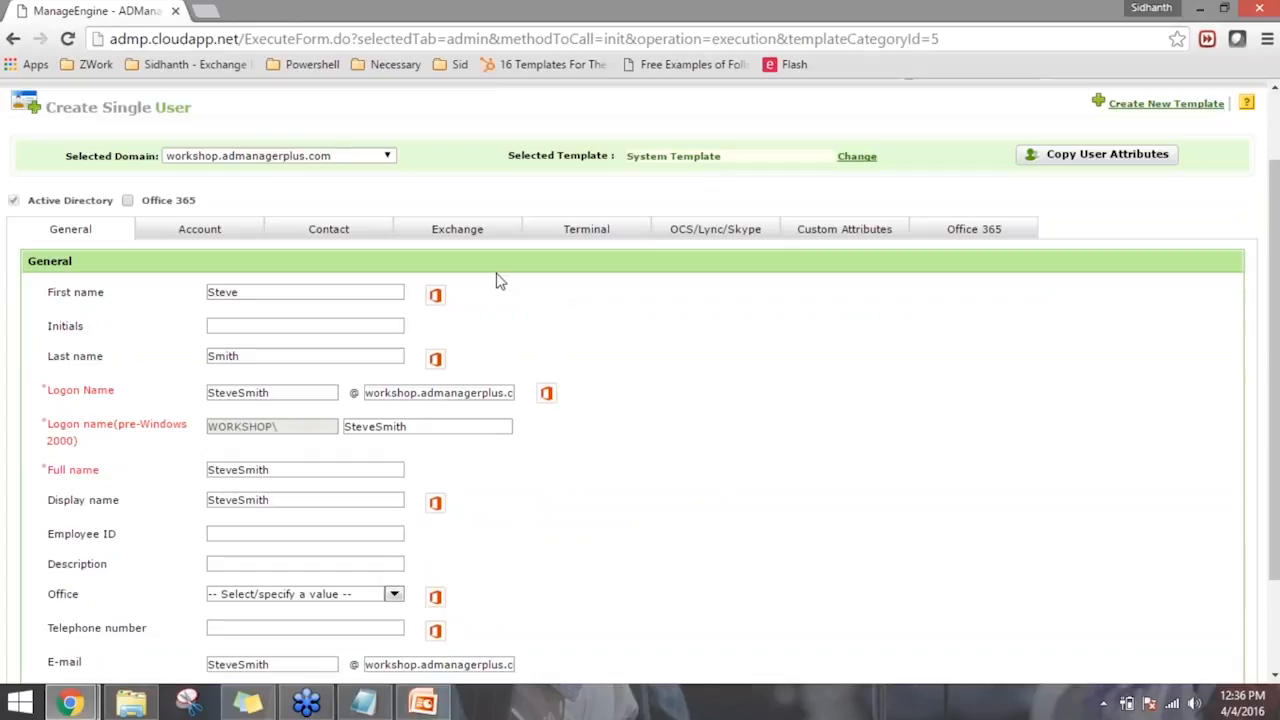
# - Enter and confirm a typed password for the new account, and turn off "User must change password at next logon"
pyautogui.scroll(-1, 660, 420)
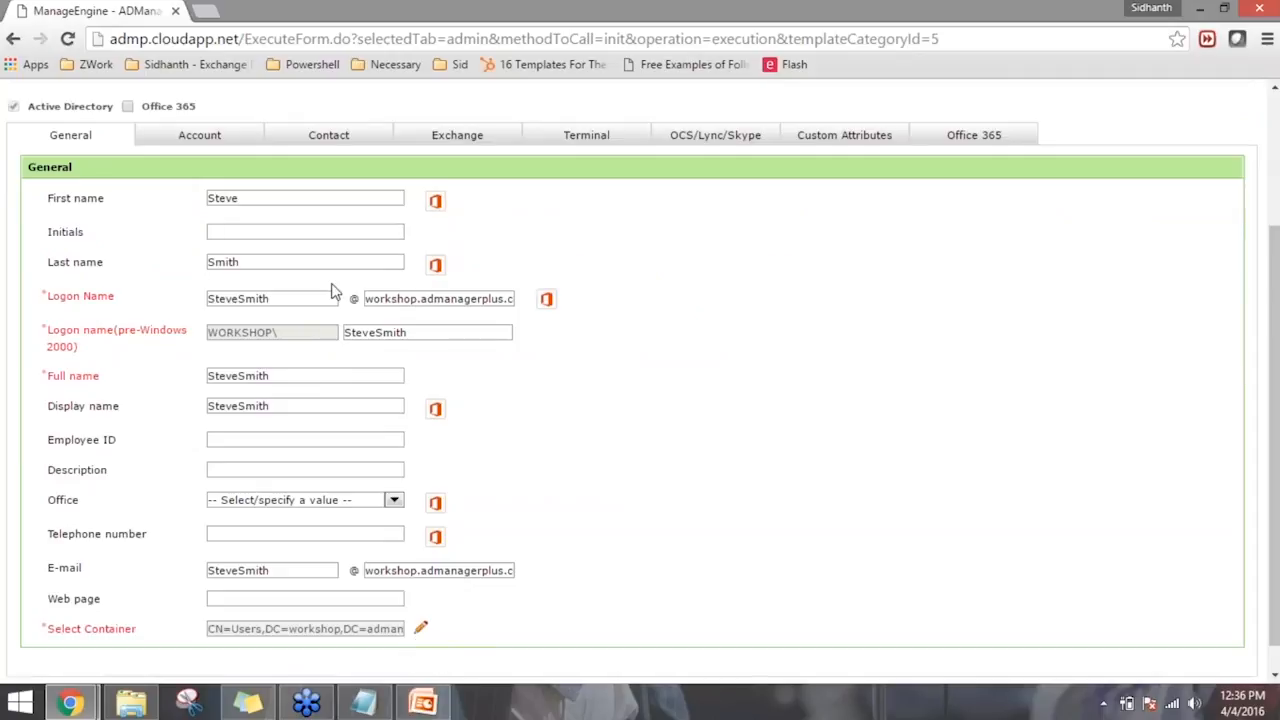
pyautogui.click(221, 148)
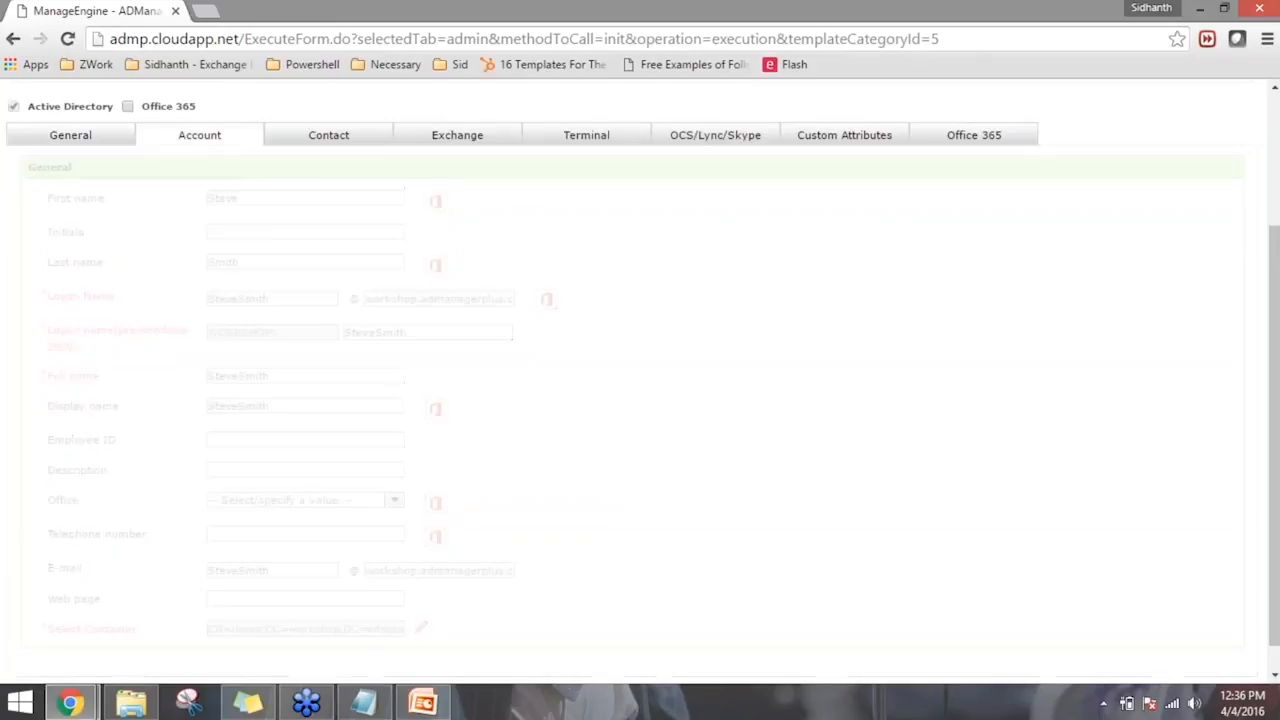
pyautogui.click(118, 220)
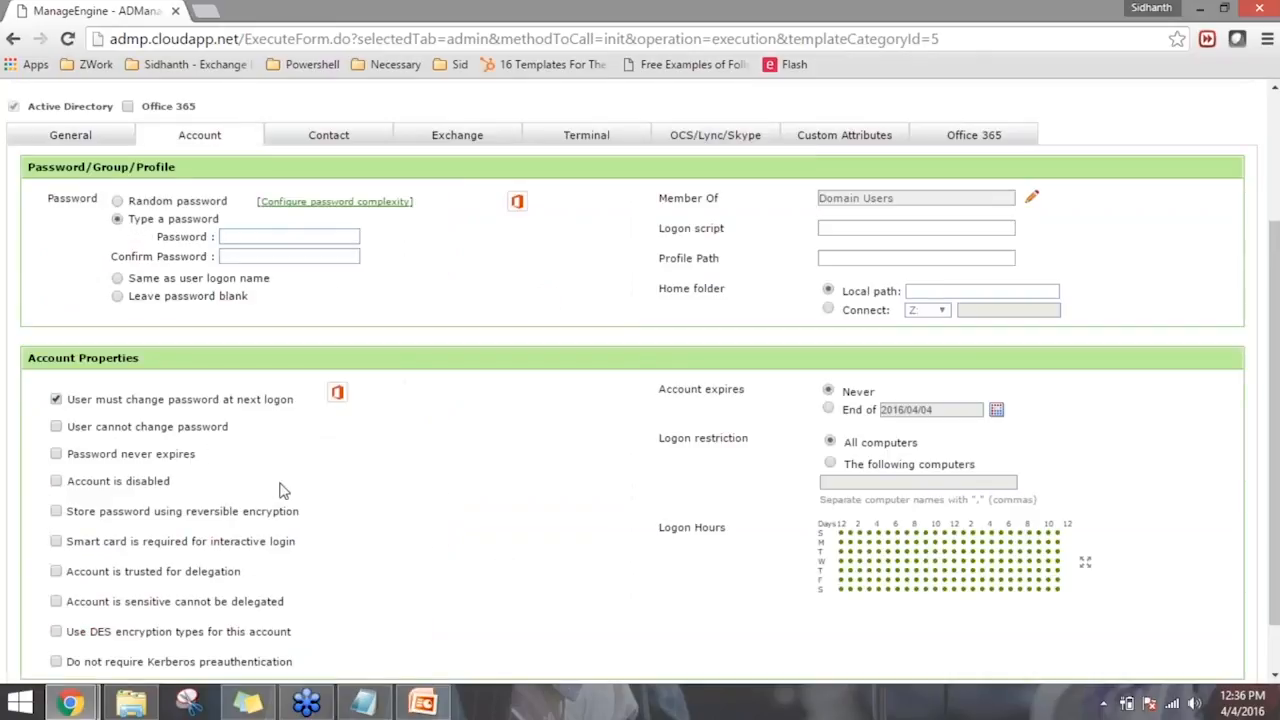
pyautogui.click(296, 240)
pyautogui.write('••••••••••••')
pyautogui.press('Tab')
pyautogui.write('••••••••••••')
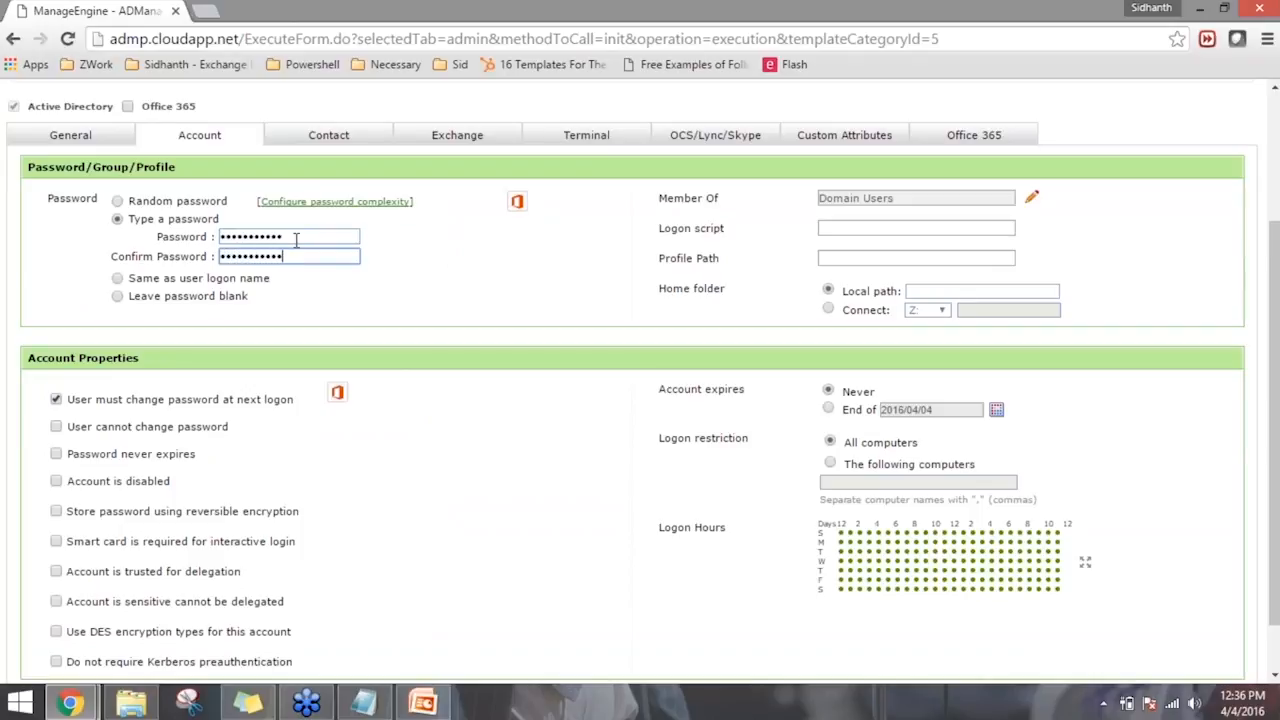
pyautogui.click(56, 400)
pyautogui.scroll(-1, 200, 415)
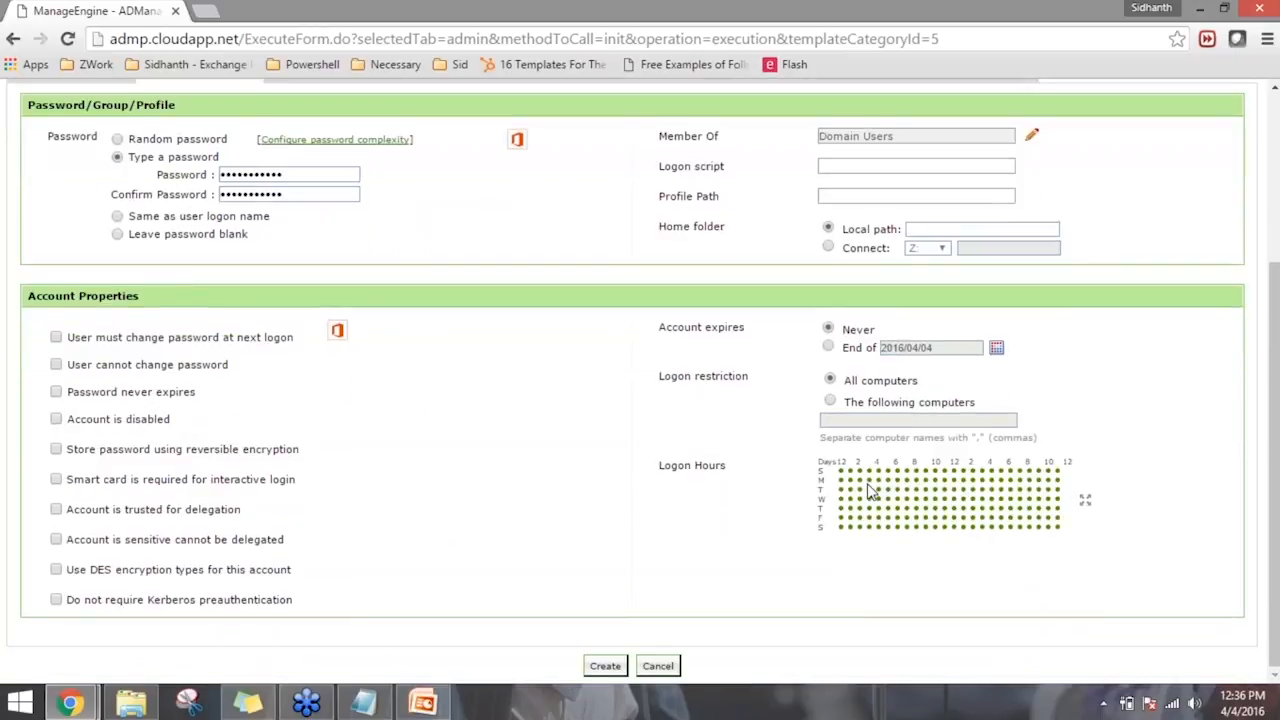
# - Add the Domain Admins group to the new user's group memberships
pyautogui.scroll(3, 1010, 310)
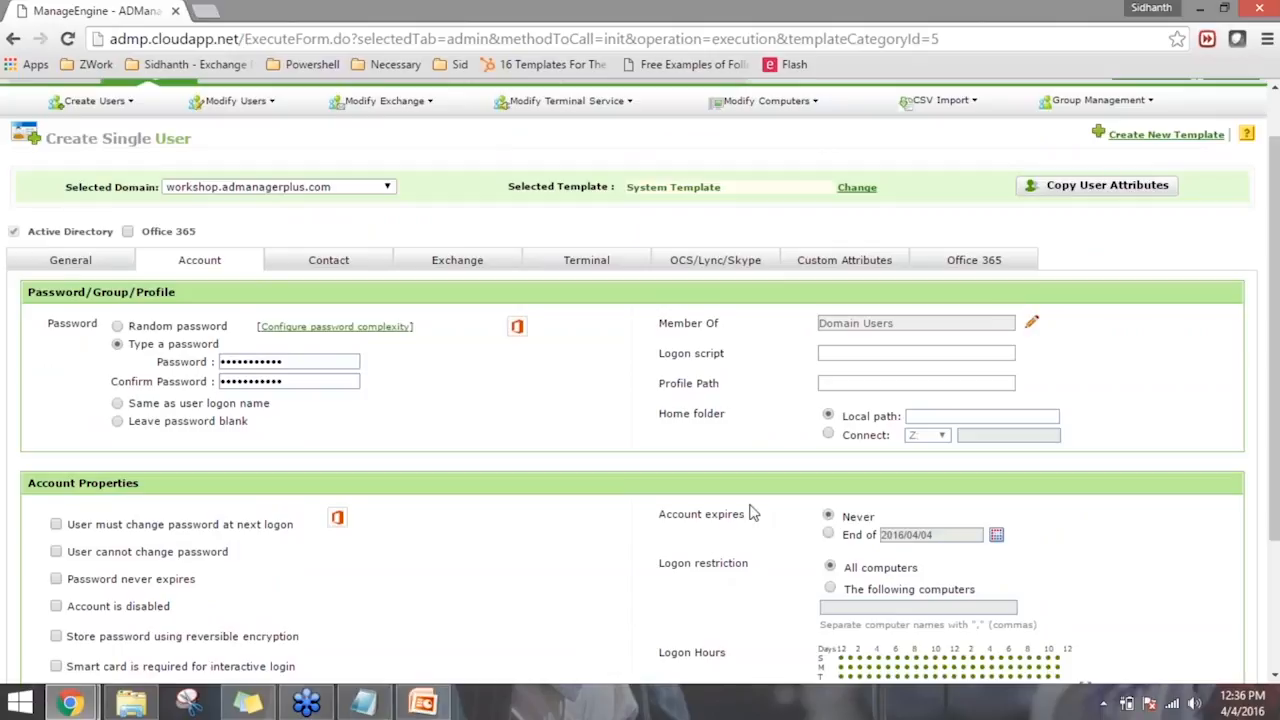
pyautogui.click(1031, 322)
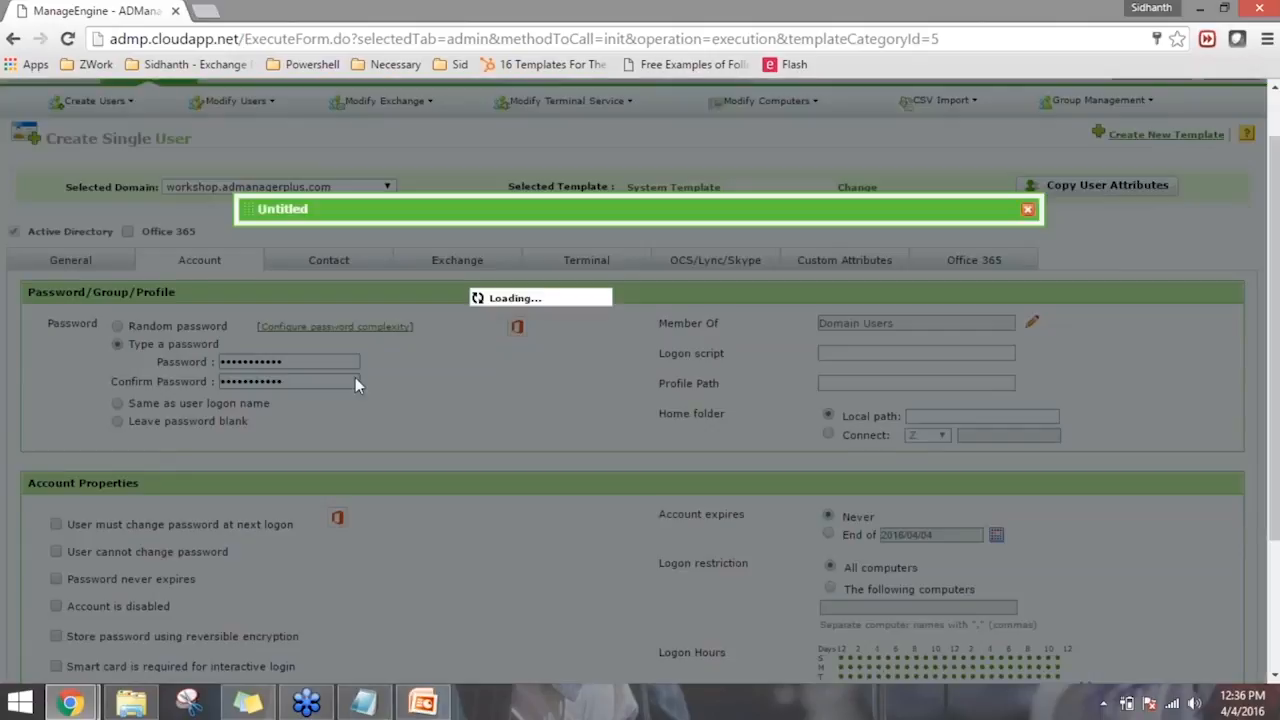
pyautogui.click(331, 376)
pyautogui.press('d')
pyautogui.press('o')
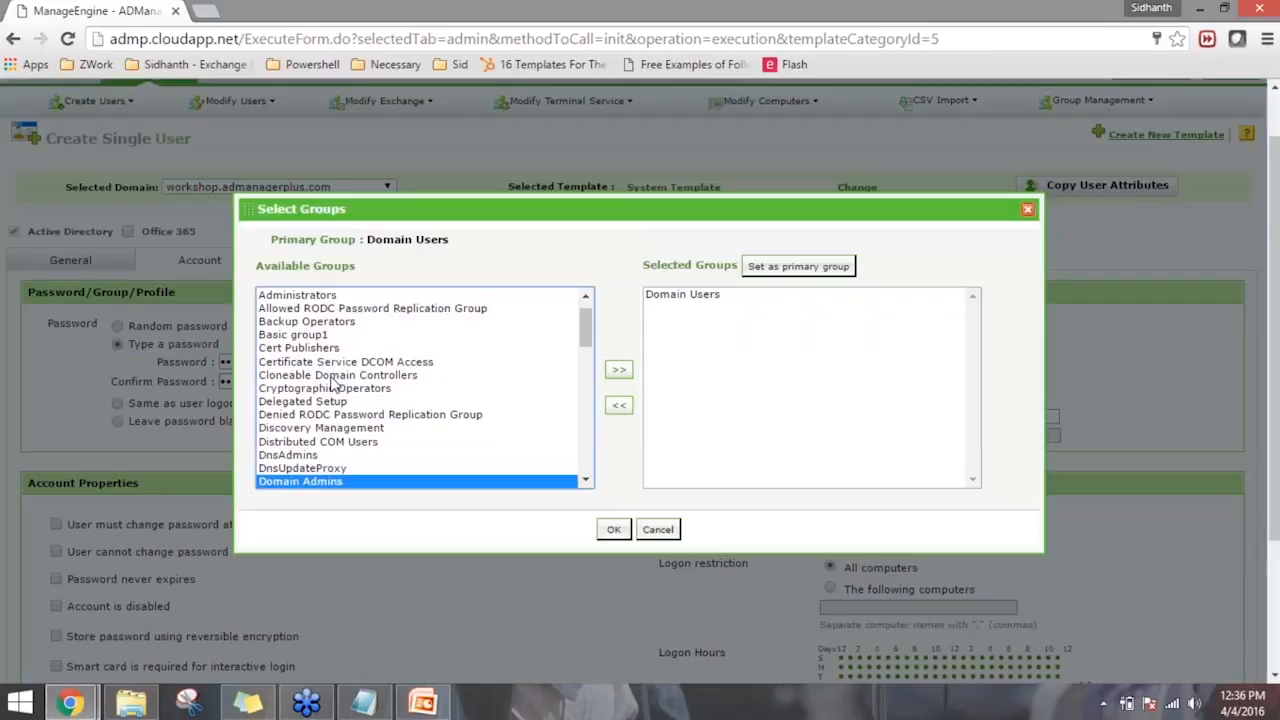
pyautogui.click(617, 372)
pyautogui.click(613, 530)
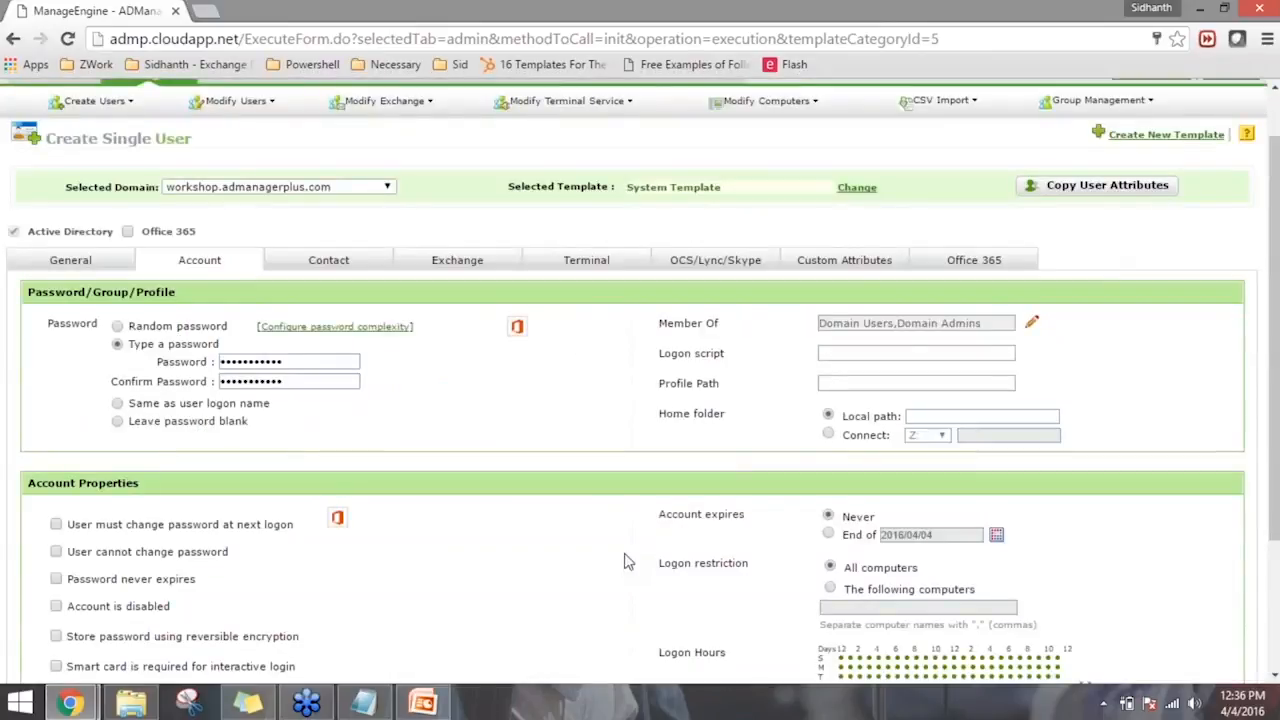
# - Make the new account a MailBox Enabled User in its Exchange settings
pyautogui.click(446, 270)
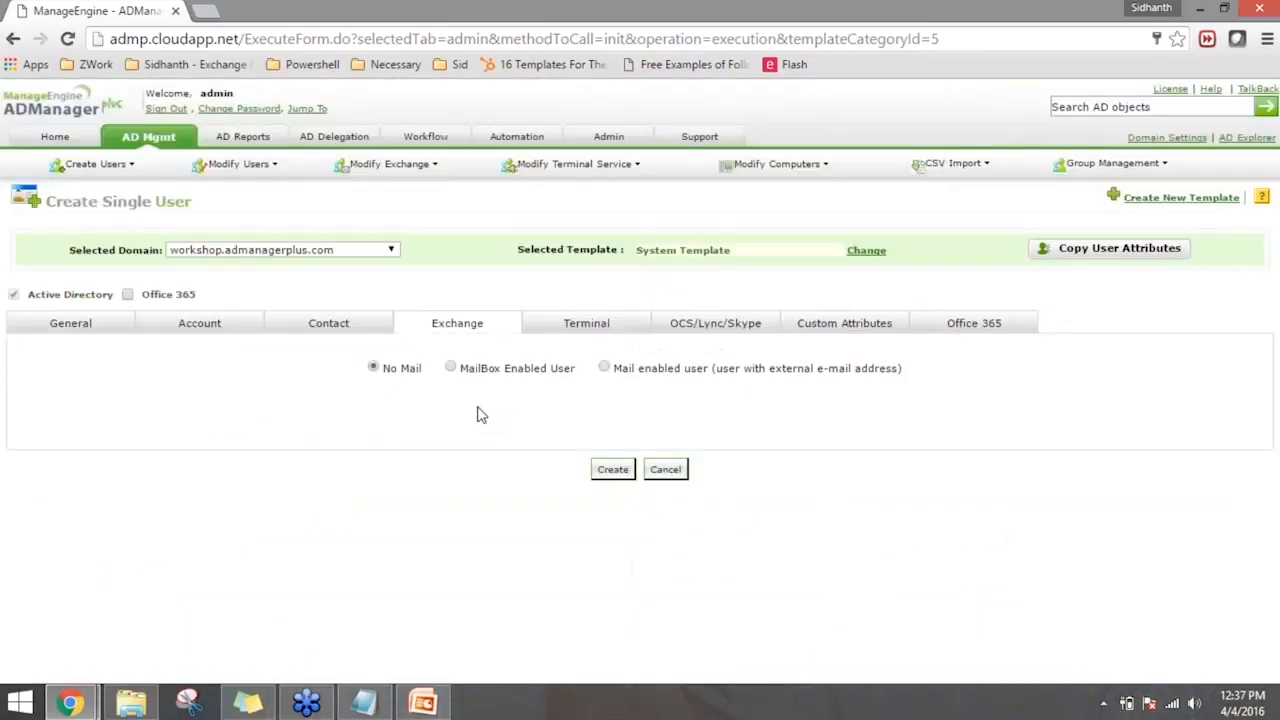
pyautogui.moveTo(469, 367); pyautogui.dragTo(558, 367)
pyautogui.click(558, 367)
pyautogui.click(450, 368)
pyautogui.scroll(-2, 500, 360)
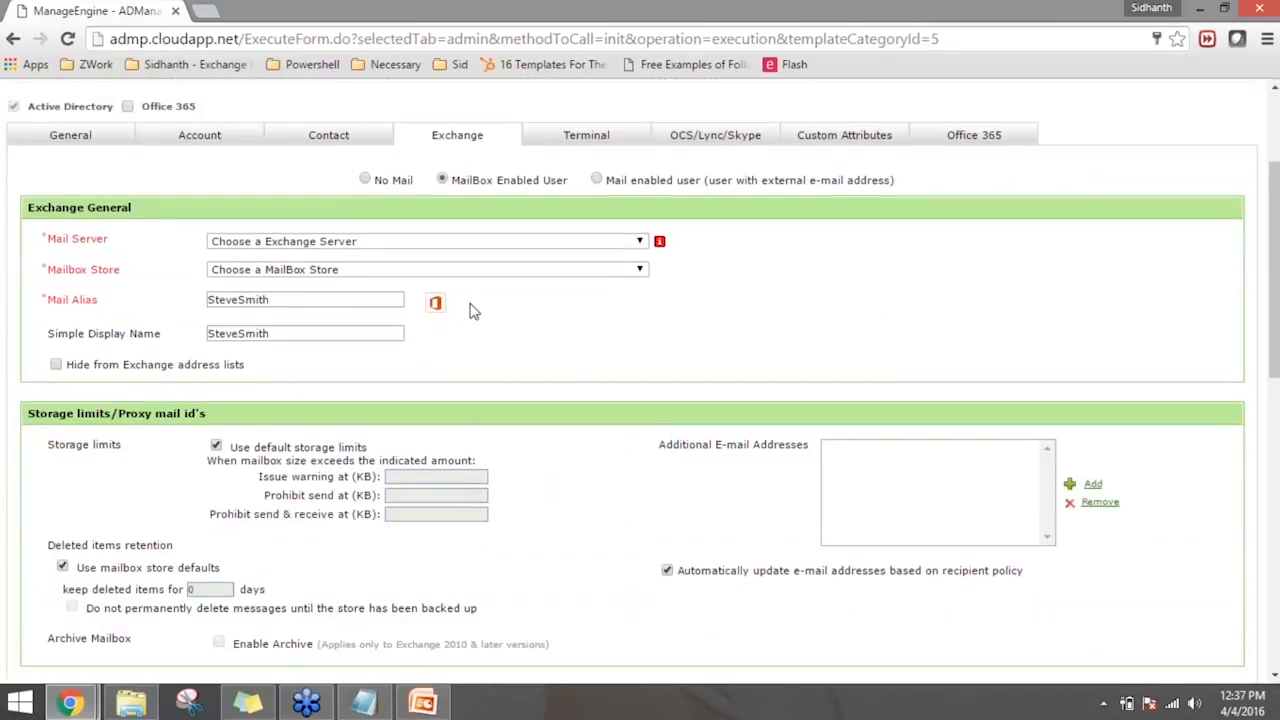
pyautogui.click(498, 243)
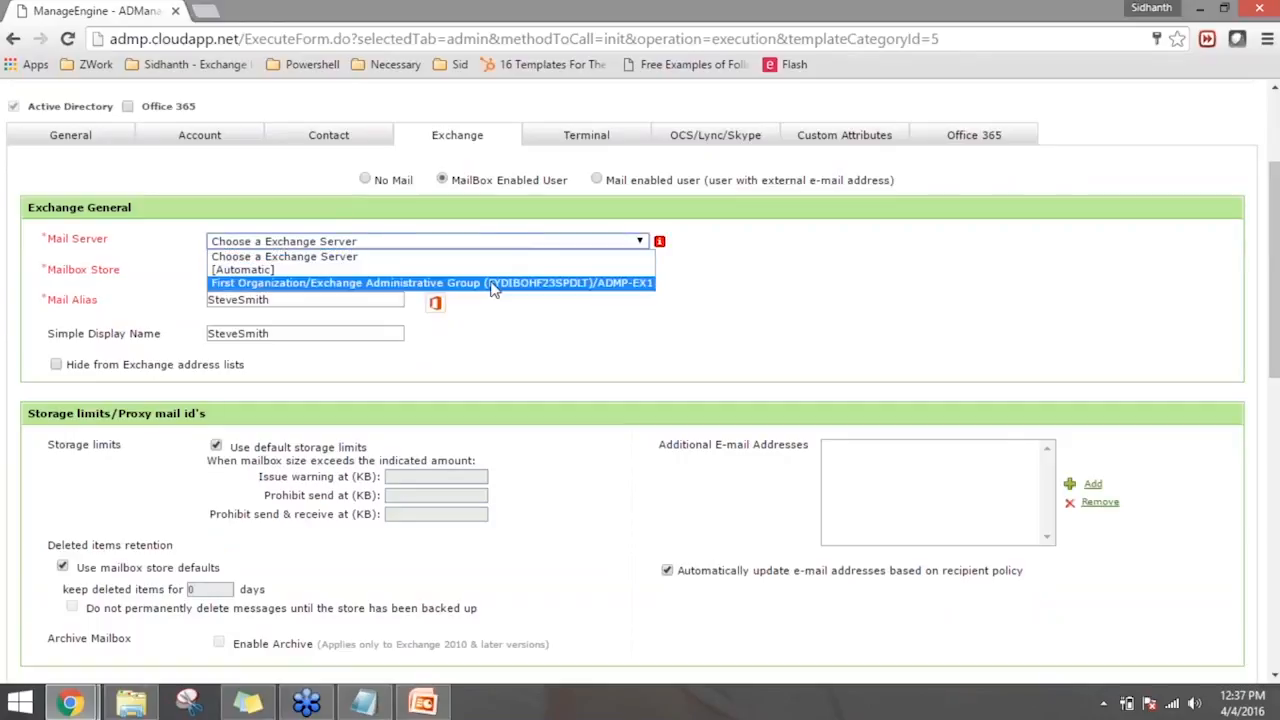
pyautogui.click(493, 285)
pyautogui.click(466, 273)
pyautogui.click(458, 306)
pyautogui.click(569, 344)
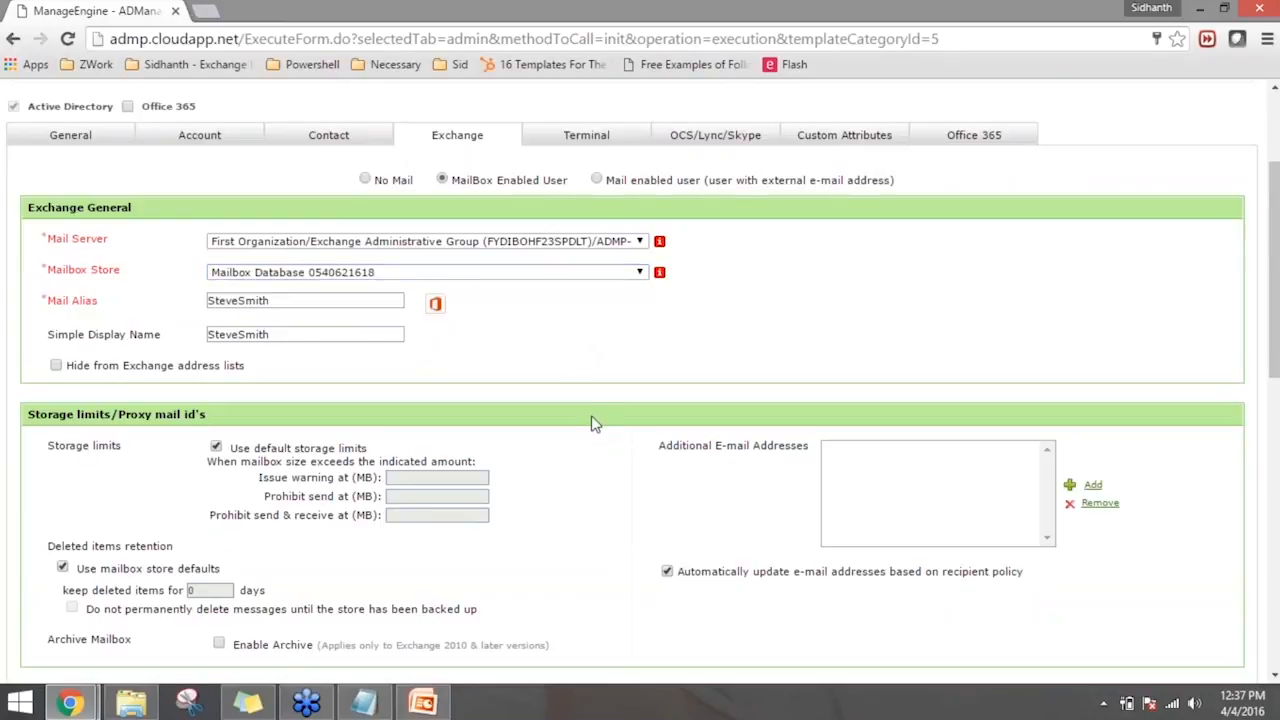
pyautogui.scroll(-10, 593, 425)
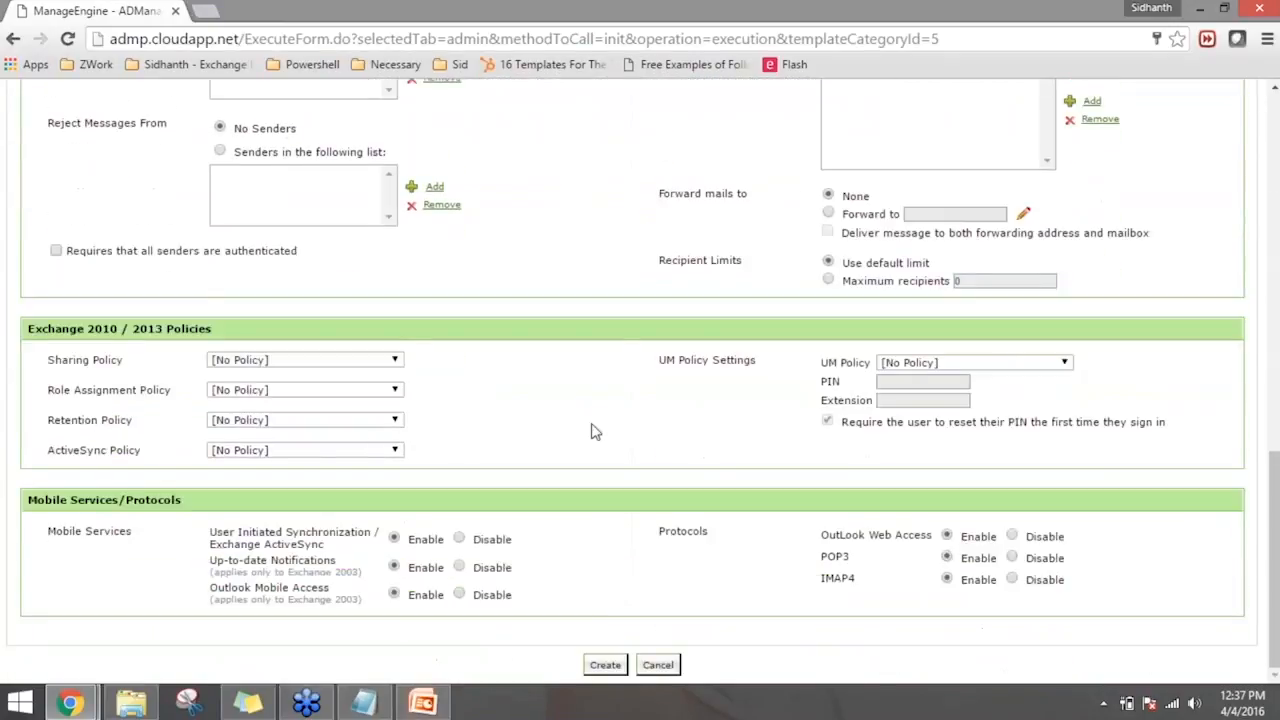
pyautogui.click(604, 665)
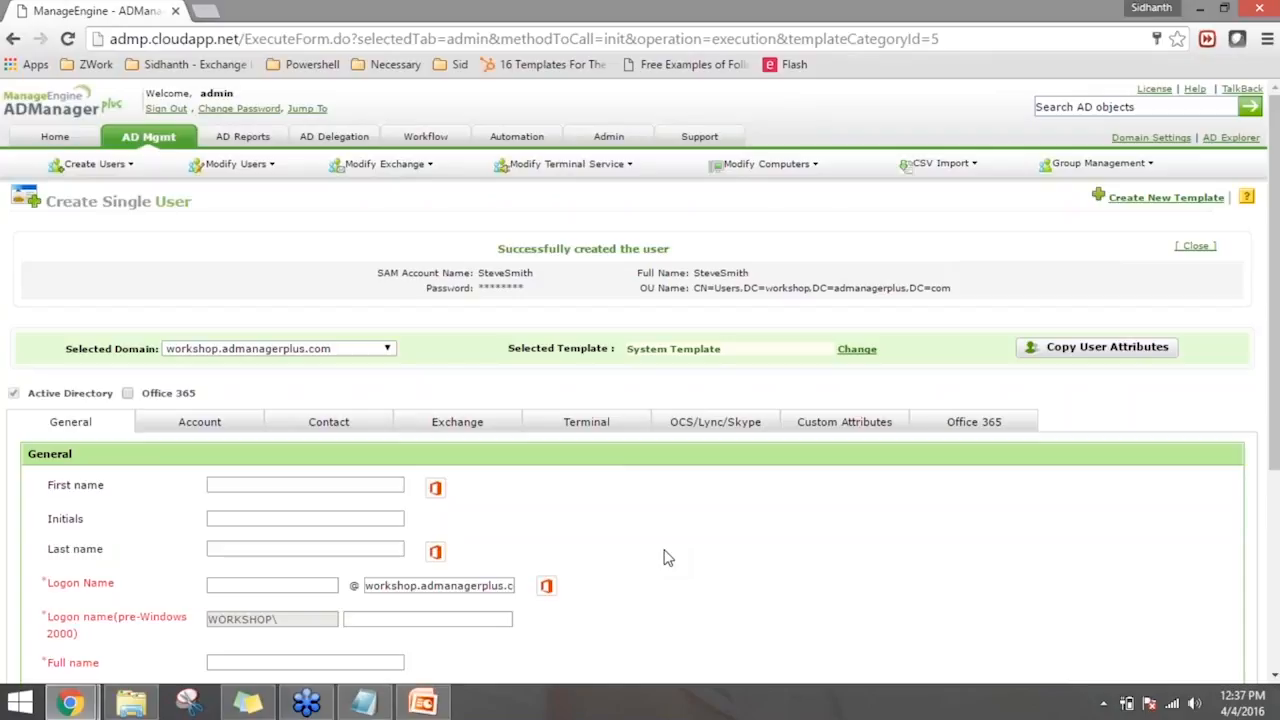
# - Open single user modification and search the user list for the new account by first name
pyautogui.click(150, 137)
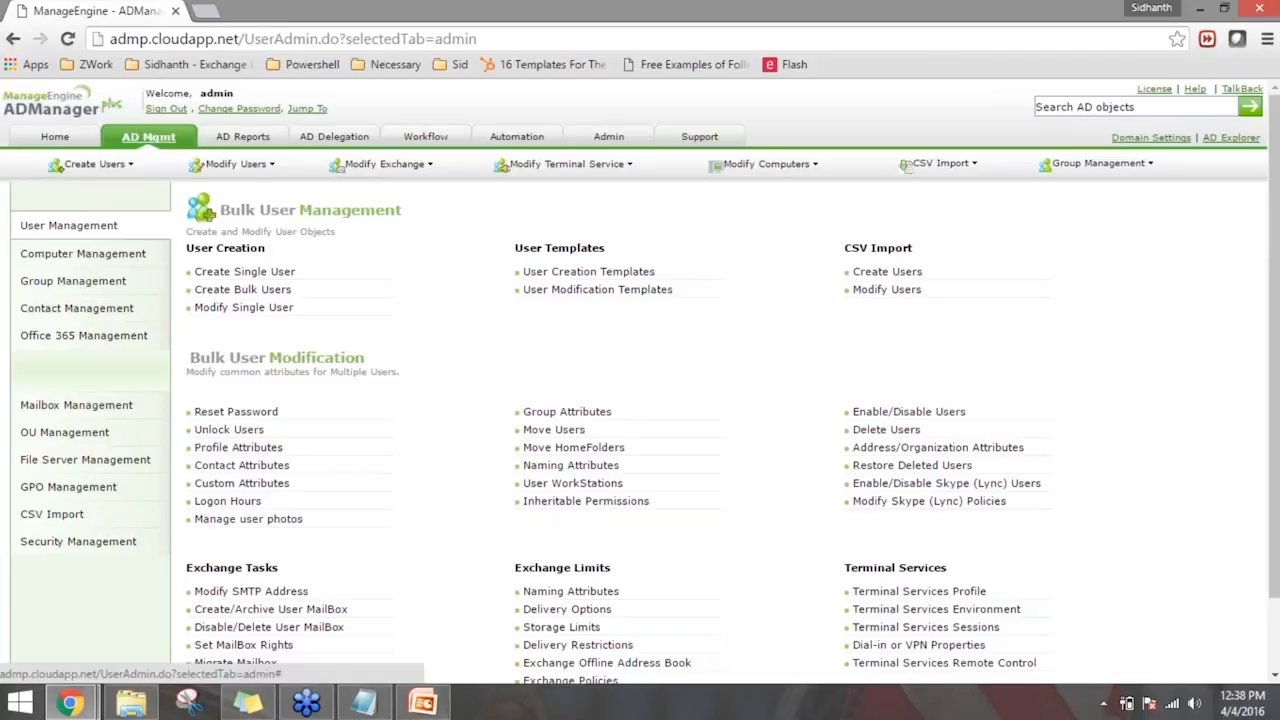
pyautogui.click(243, 308)
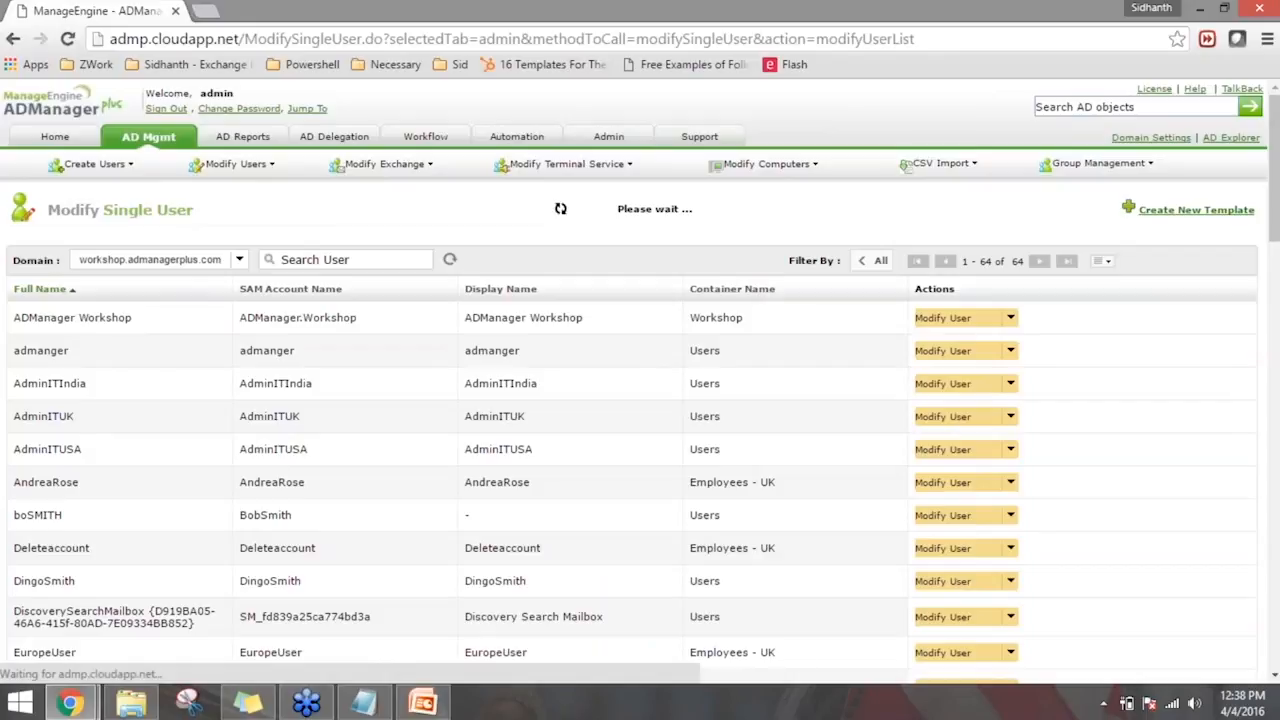
pyautogui.click(343, 260)
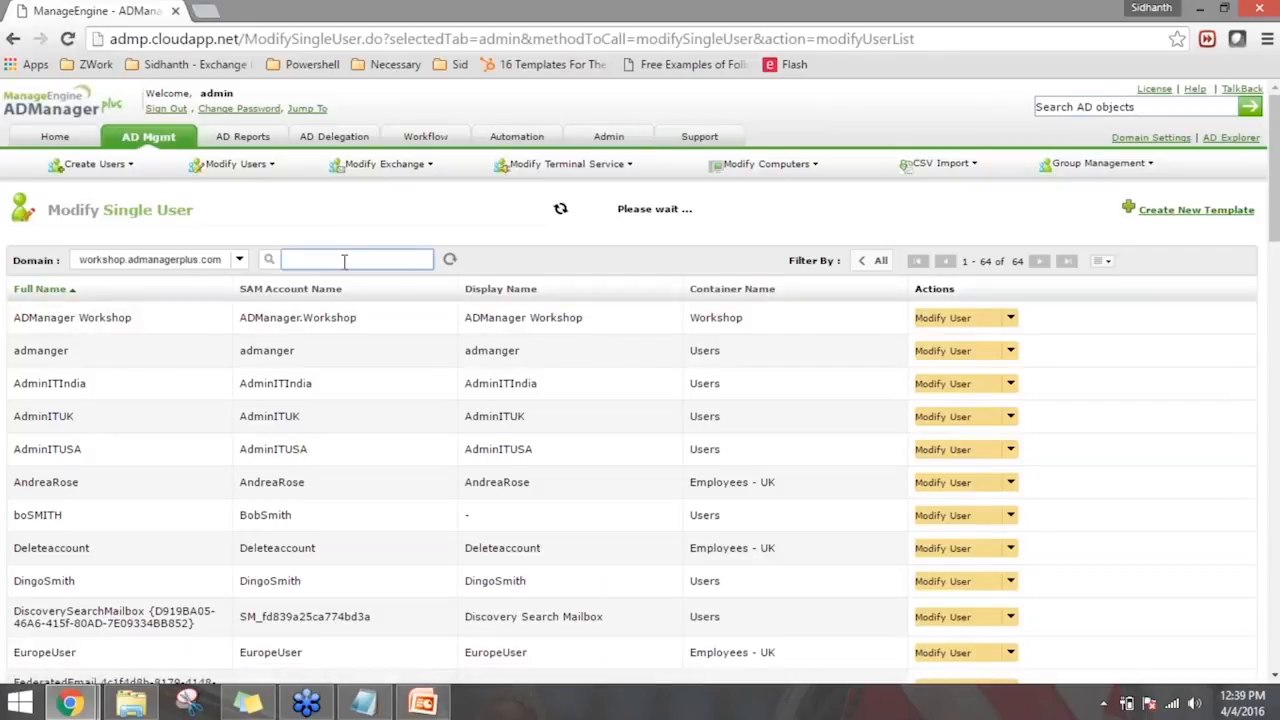
pyautogui.write('steve')
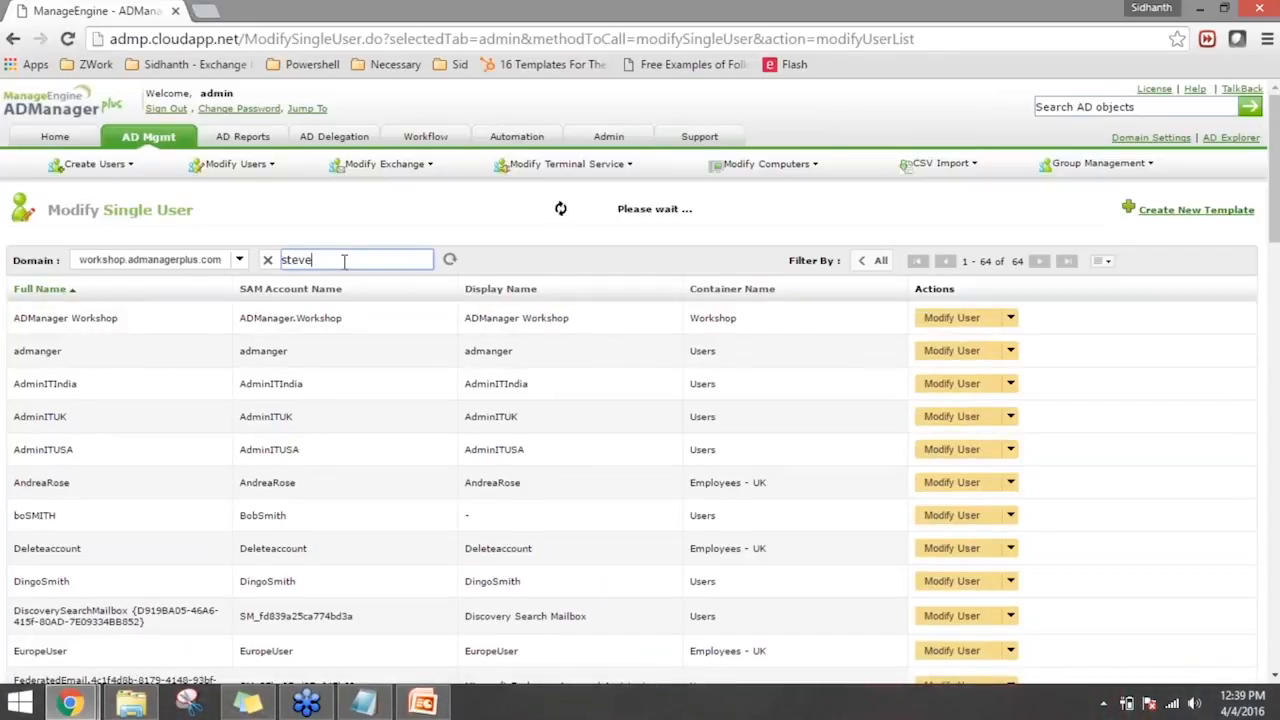
pyautogui.click(388, 367)
# - Return to the AD management overview and reopen single user modification
pyautogui.moveTo(100, 165)
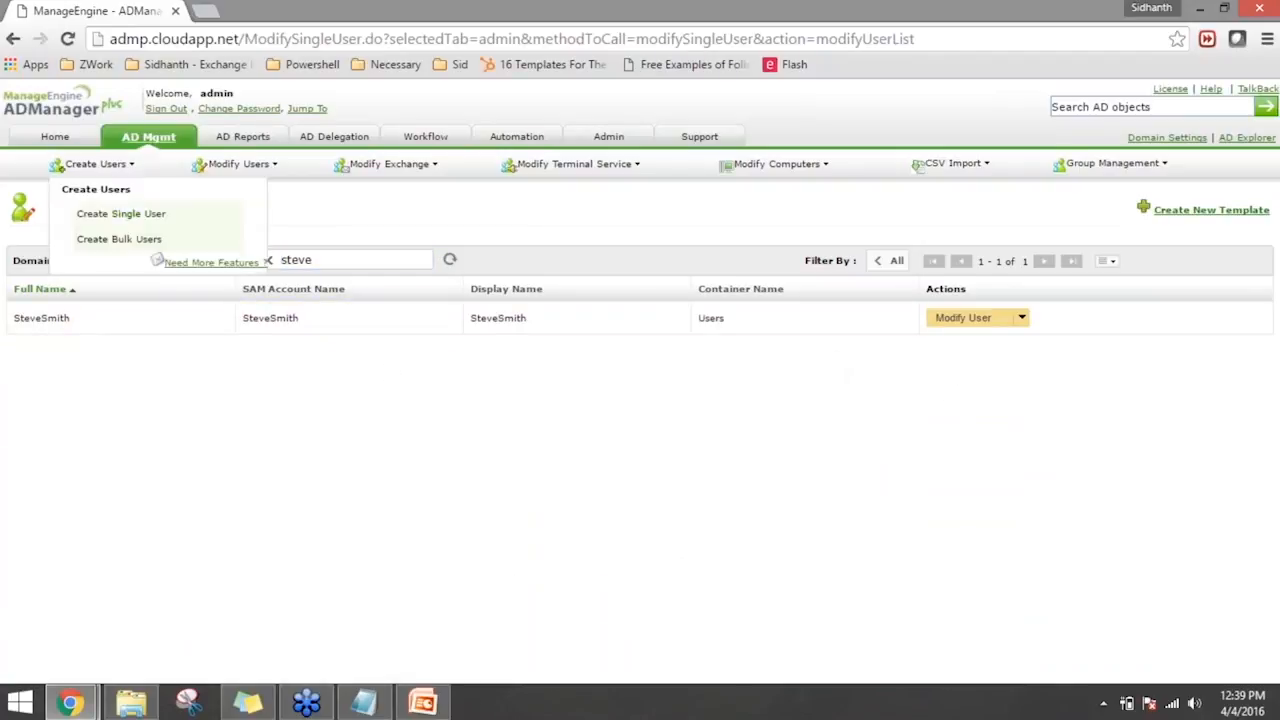
pyautogui.click(118, 215)
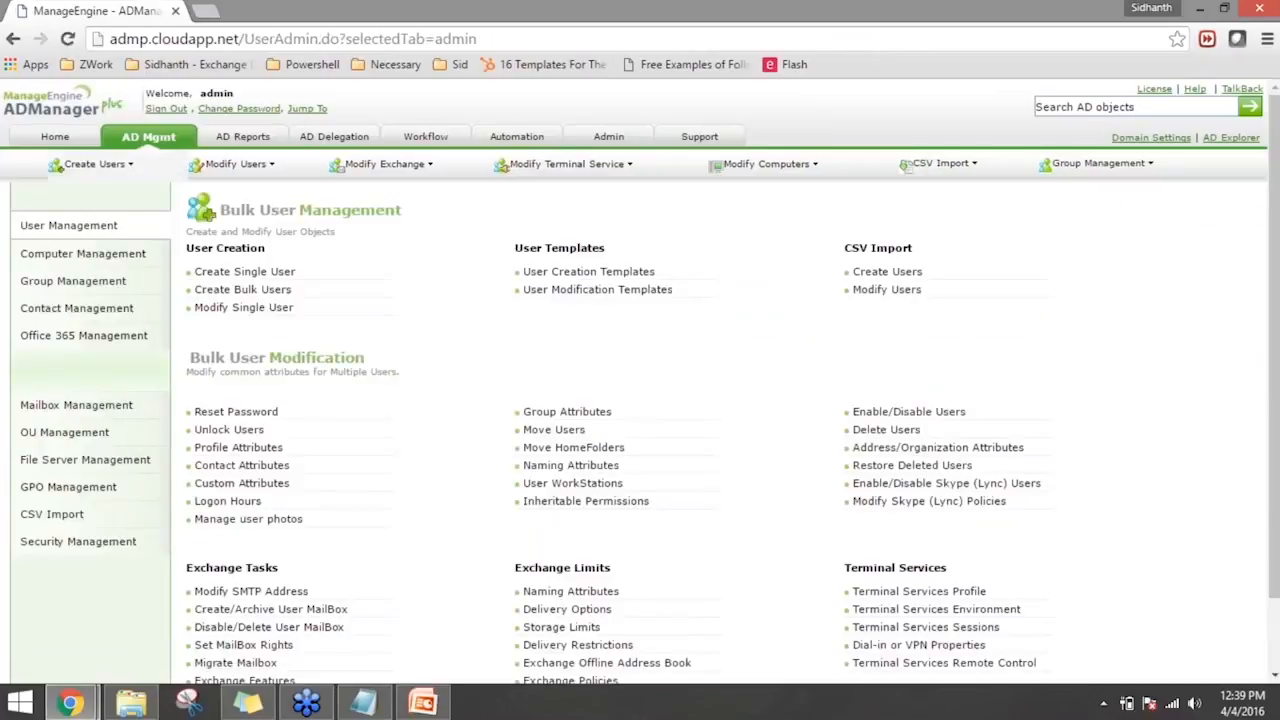
pyautogui.click(261, 316)
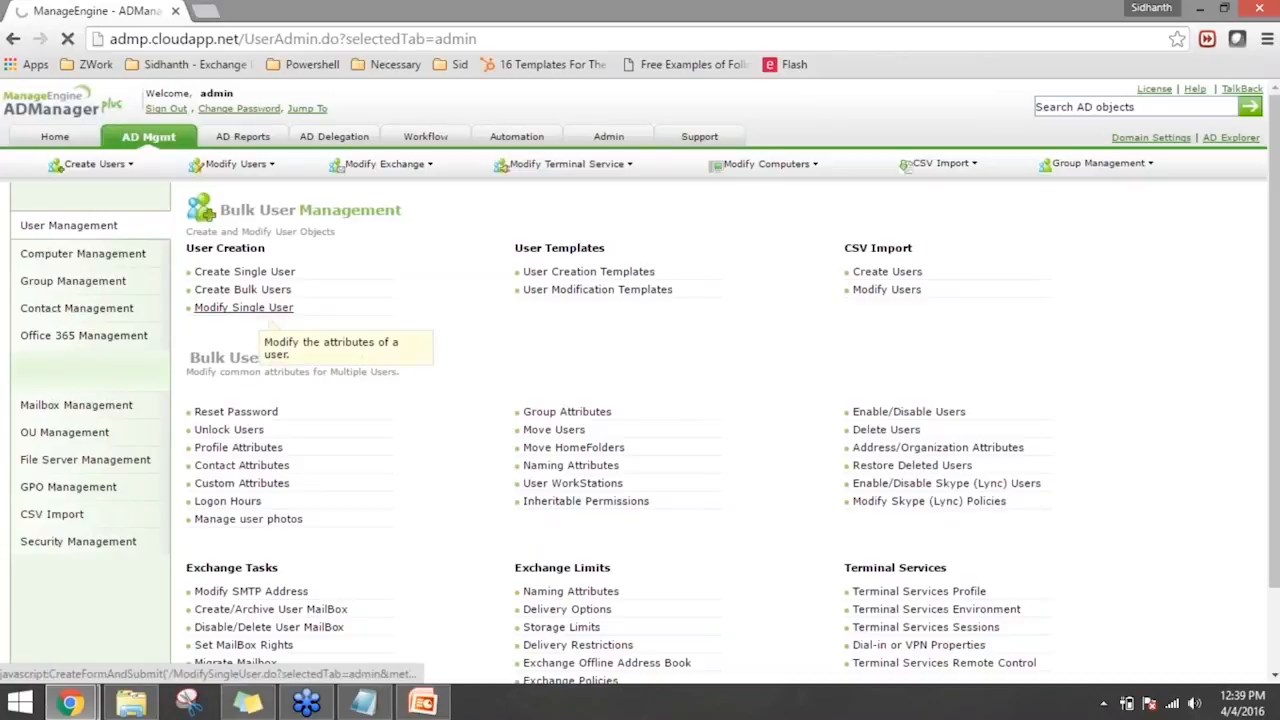
# - Search the user list for the new account by first name and open its properties for modification
pyautogui.click(352, 259)
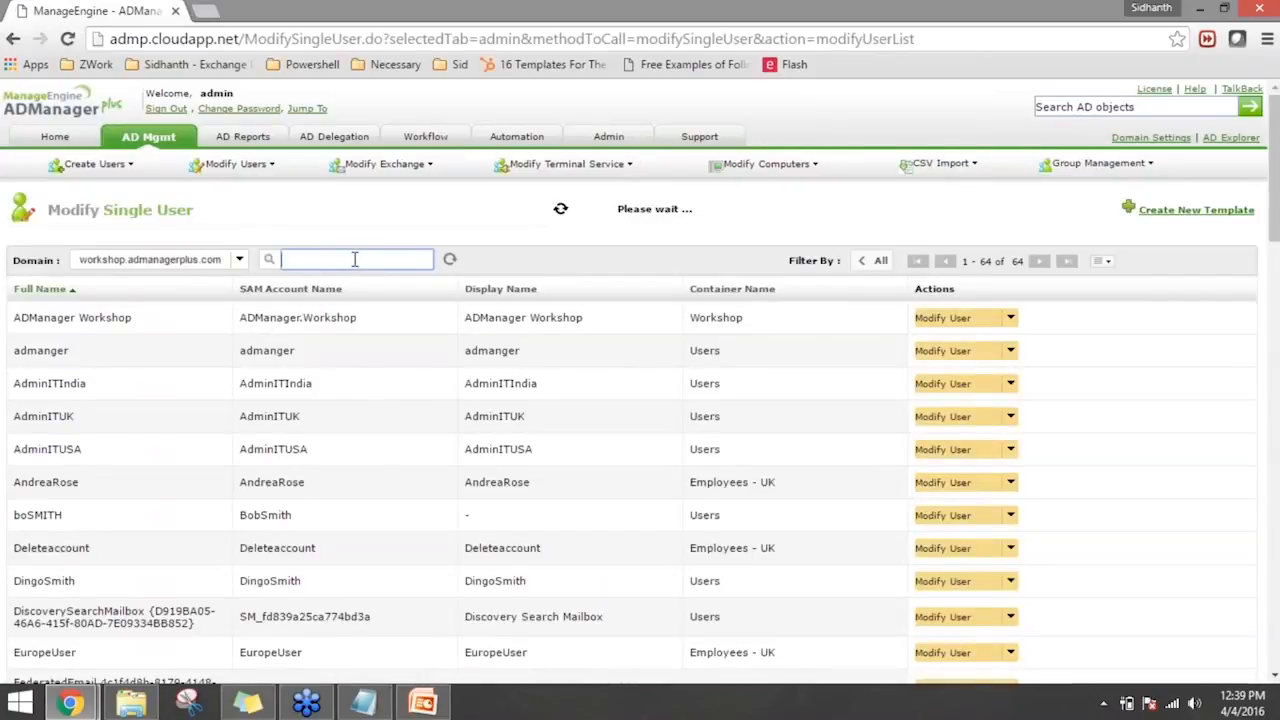
pyautogui.write('steve')
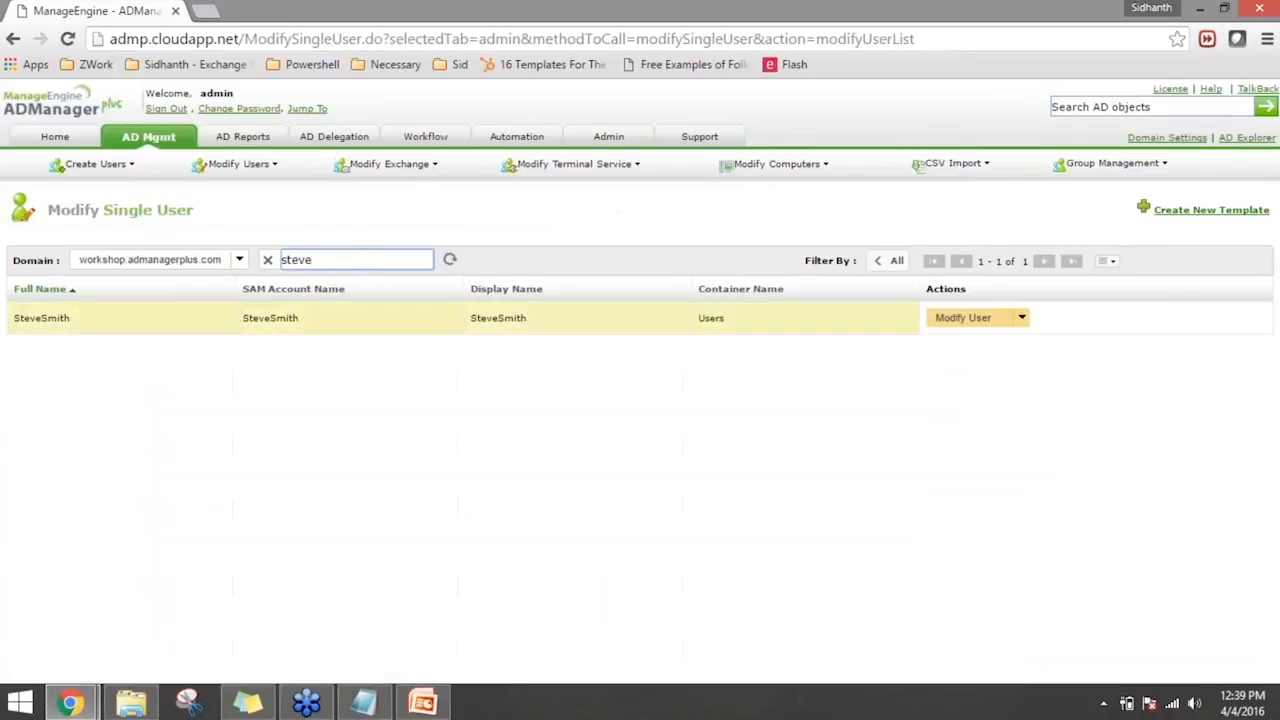
pyautogui.click(955, 320)
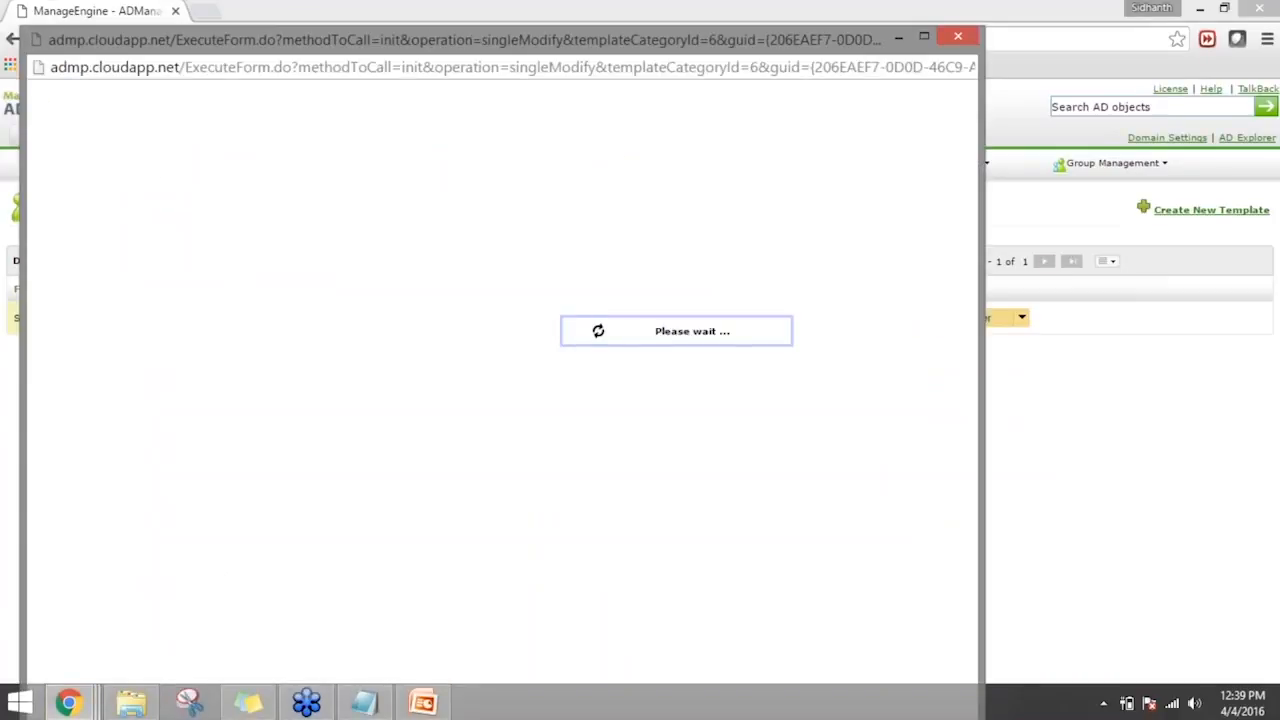
# - Examine the account's Exchange storage limits, additional e-mail addresses and recipient policy option, and close the properties window without changes
pyautogui.click(493, 214)
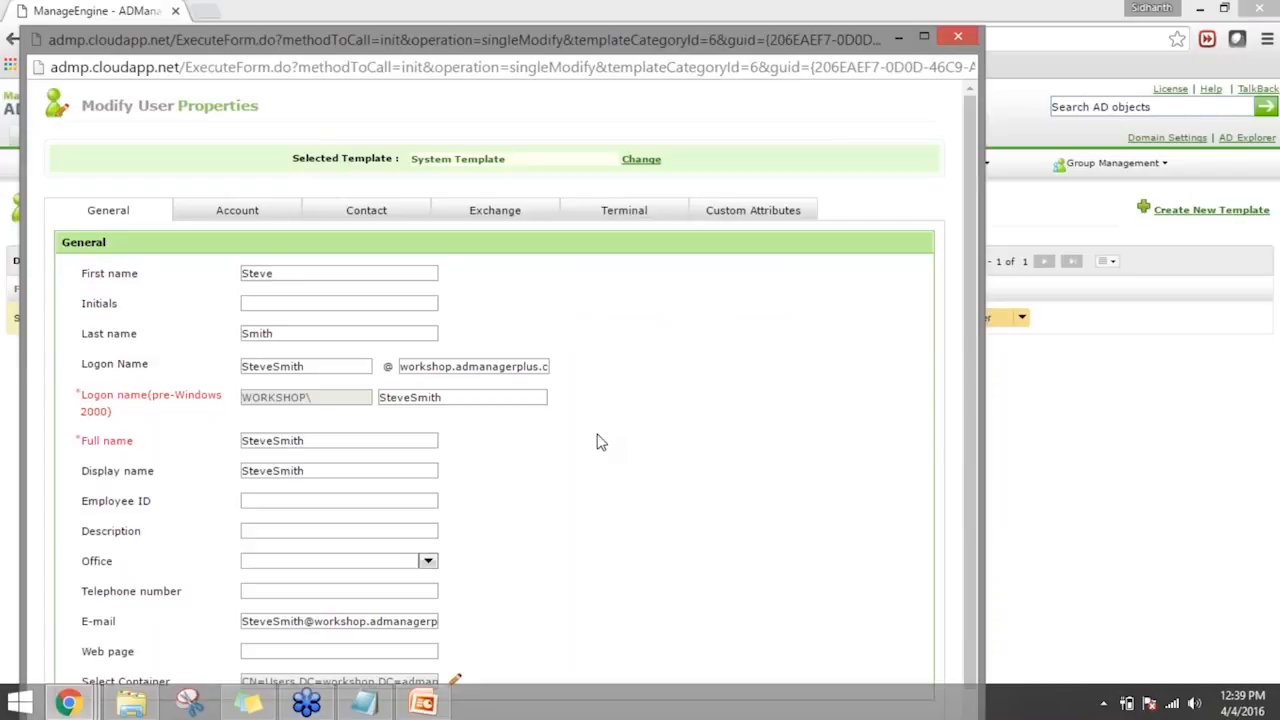
pyautogui.click(510, 214)
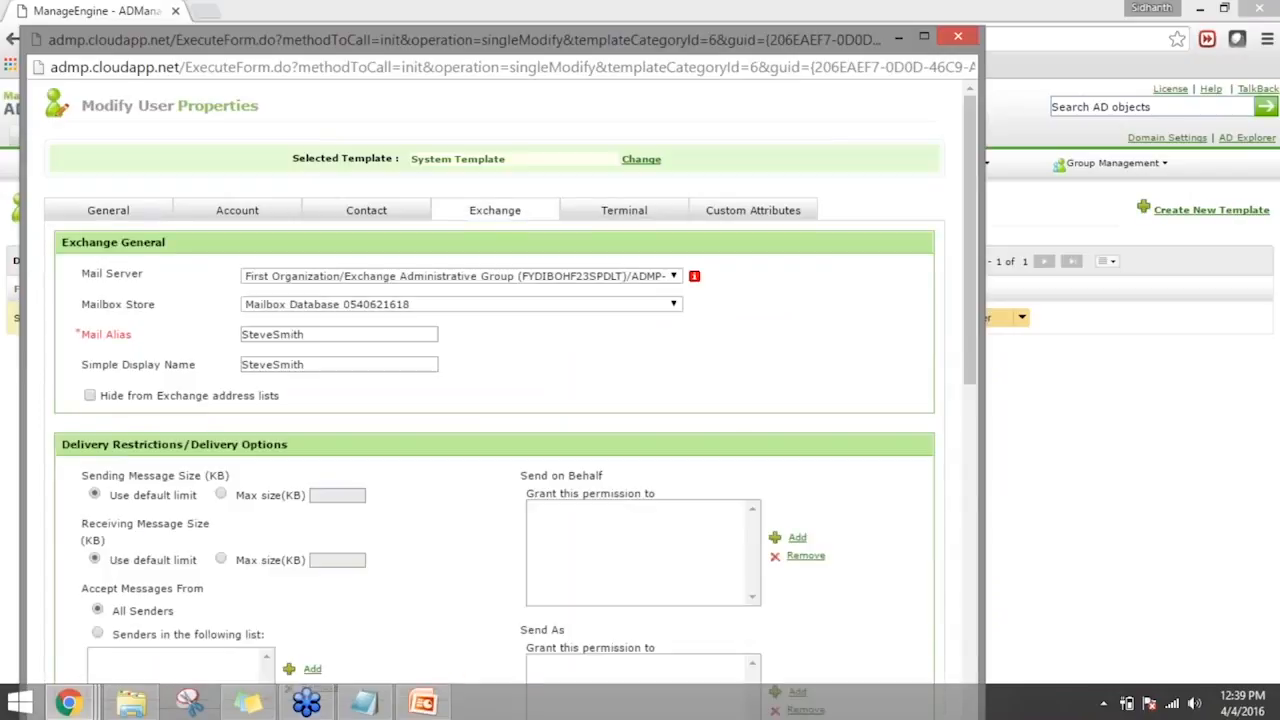
pyautogui.scroll(-6, 709, 403)
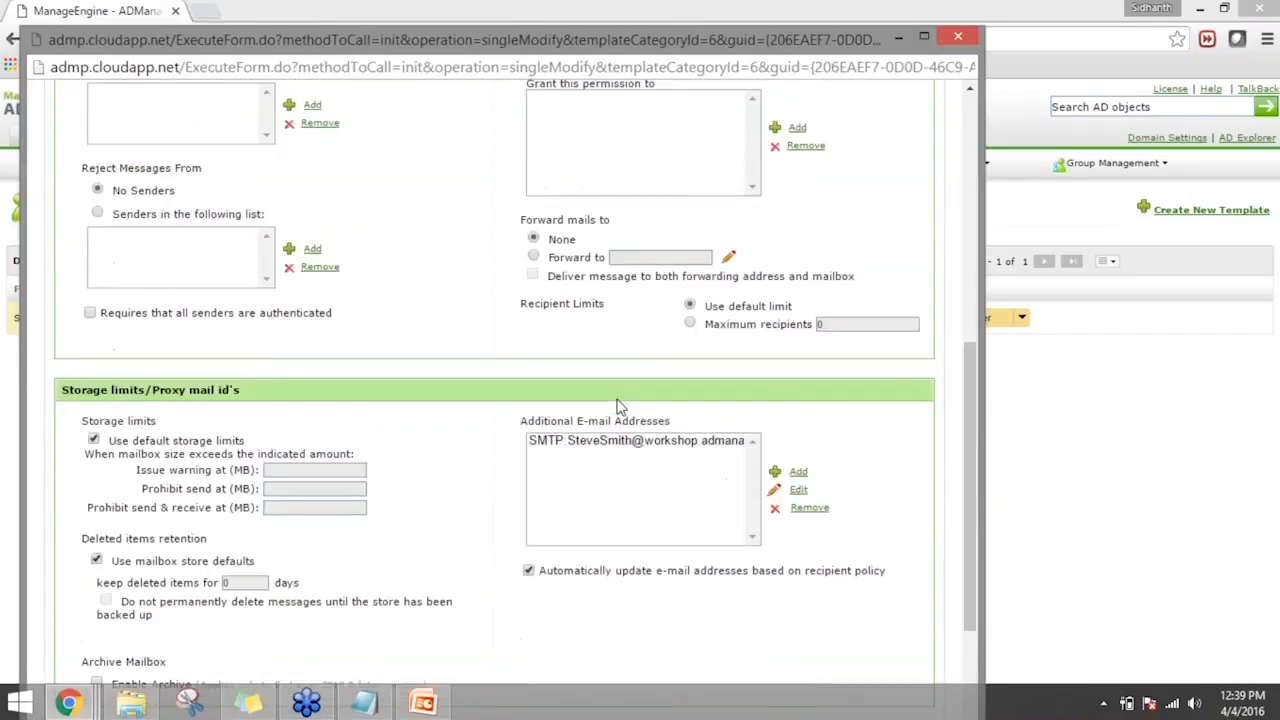
pyautogui.scroll(-1, 617, 407)
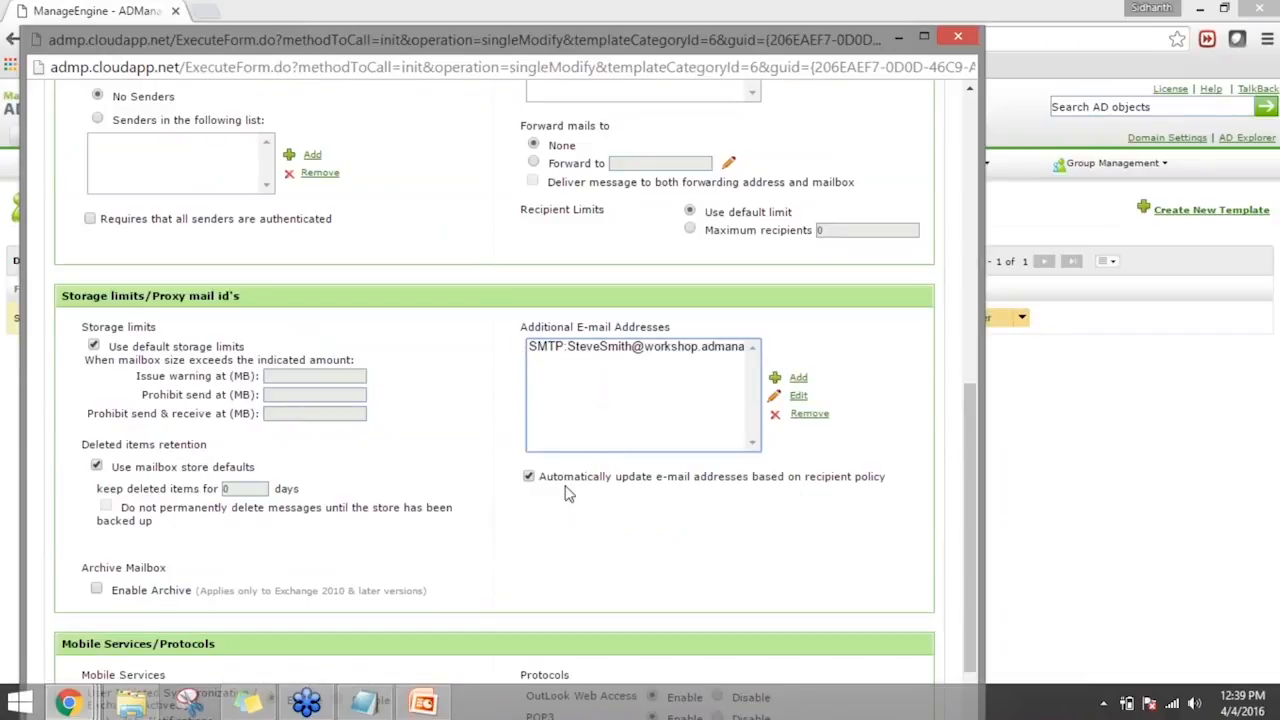
pyautogui.moveTo(587, 477); pyautogui.dragTo(713, 507)
pyautogui.click(713, 507)
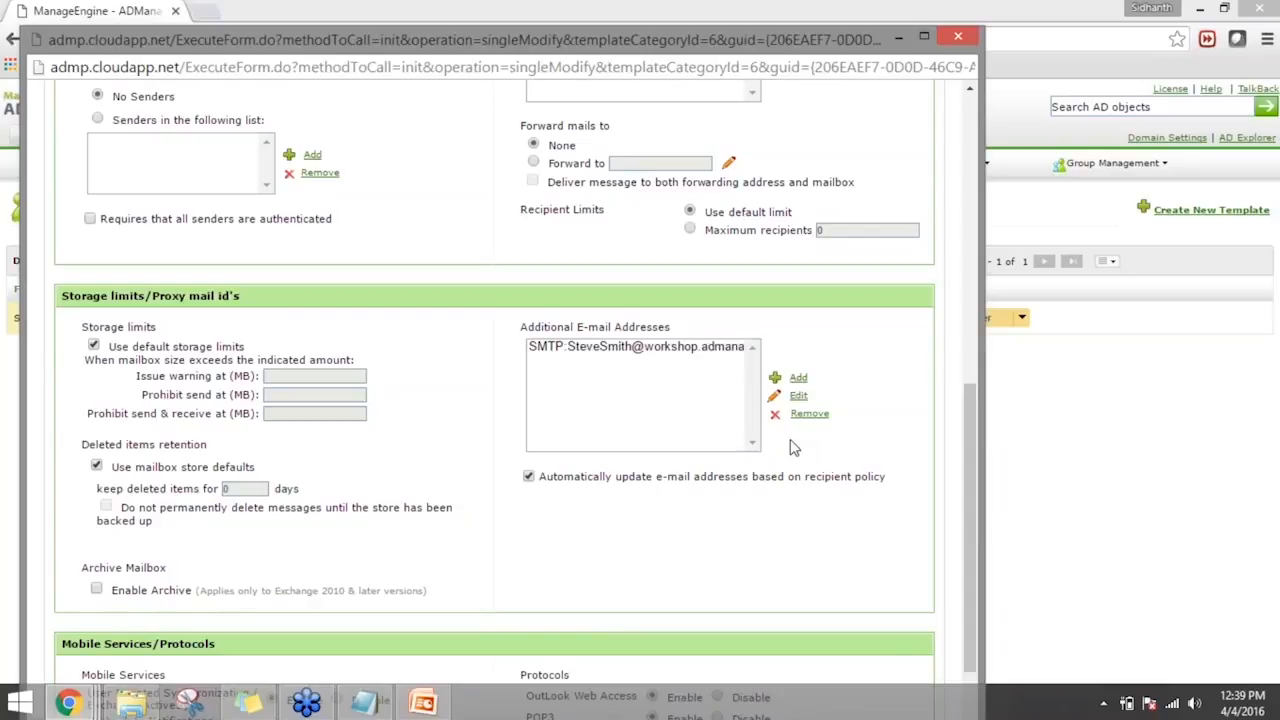
pyautogui.click(958, 40)
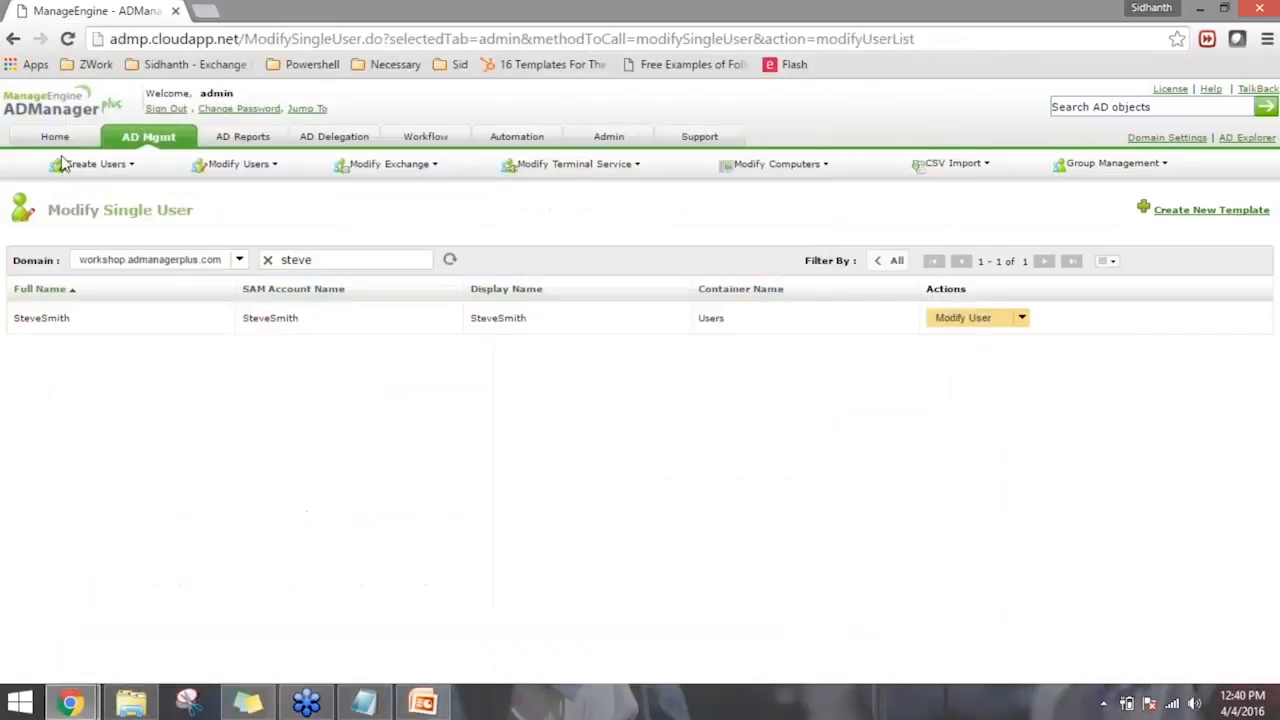
# - Open user modification by CSV import from the AD management overview, and start a new blank Notepad document
pyautogui.click(150, 140)
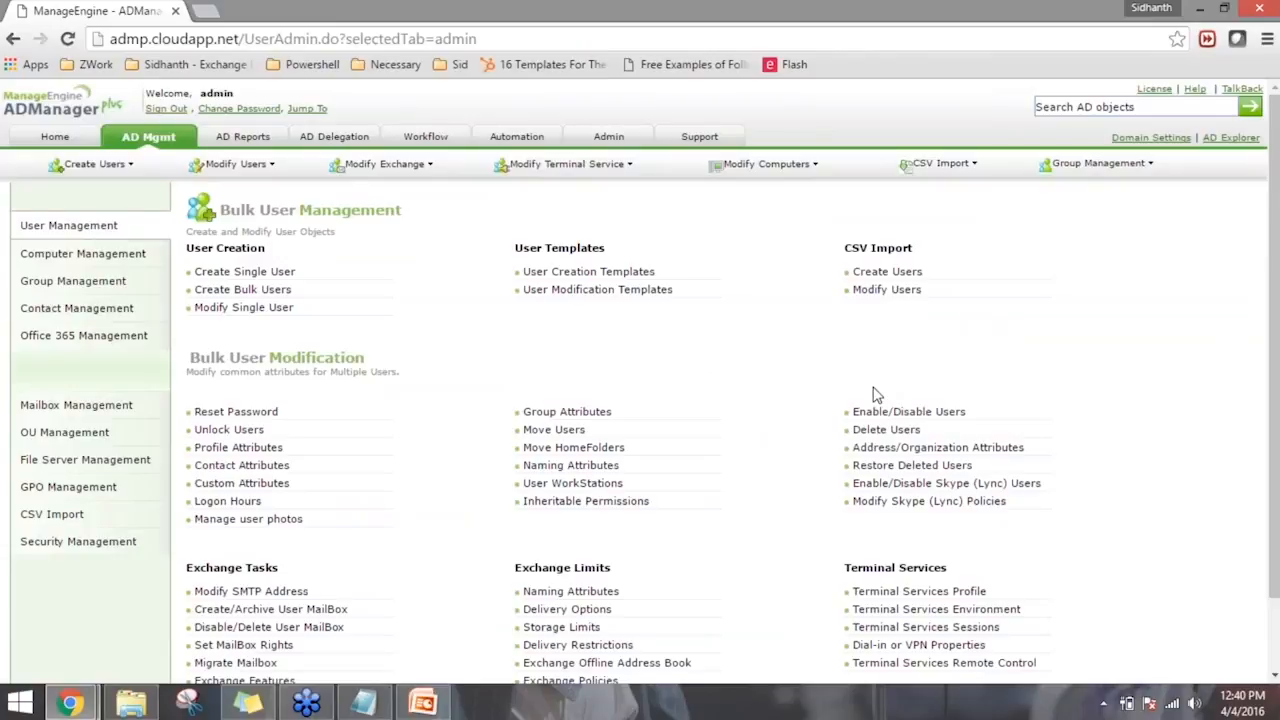
pyautogui.click(888, 275)
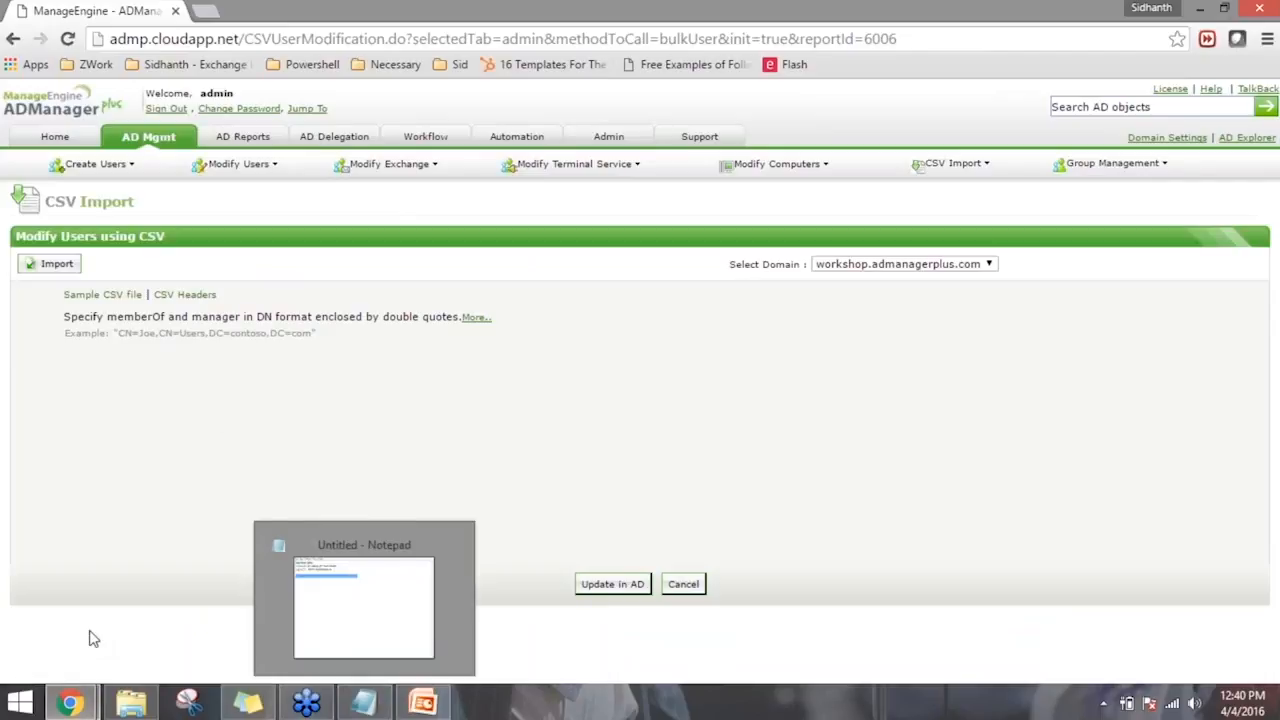
pyautogui.rightClick(22, 697)
pyautogui.click(126, 630)
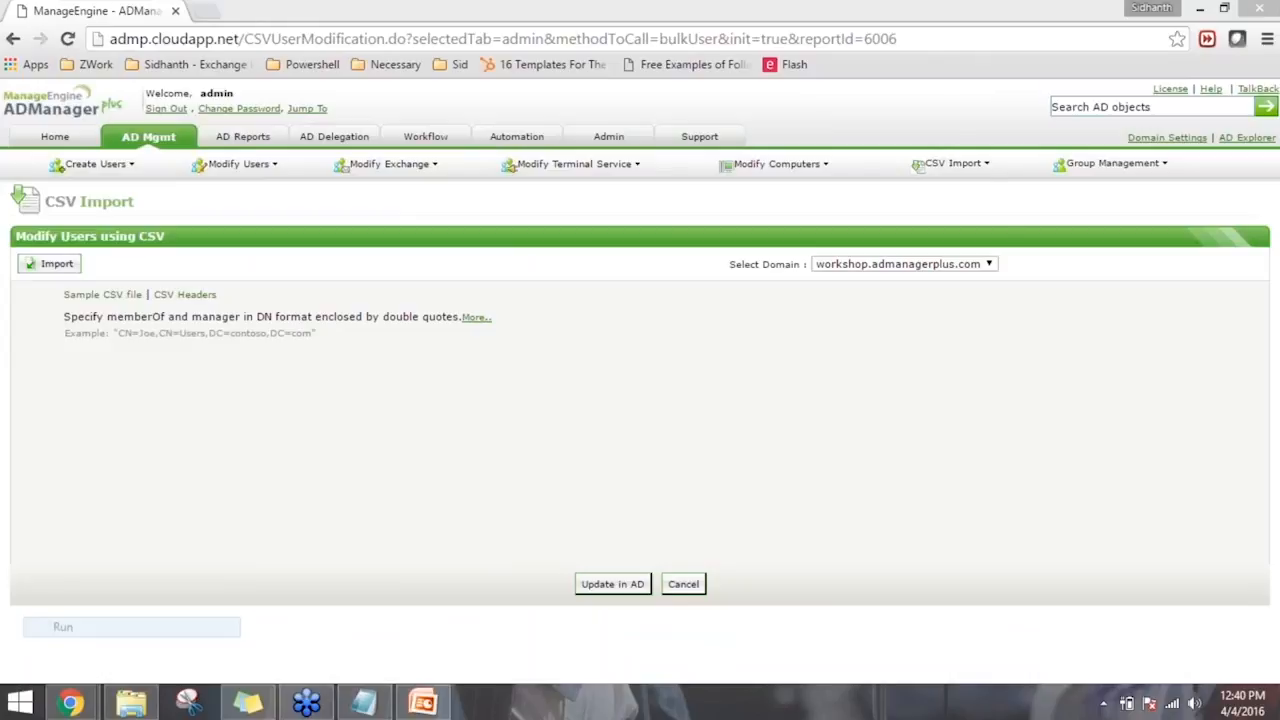
pyautogui.press('Return')
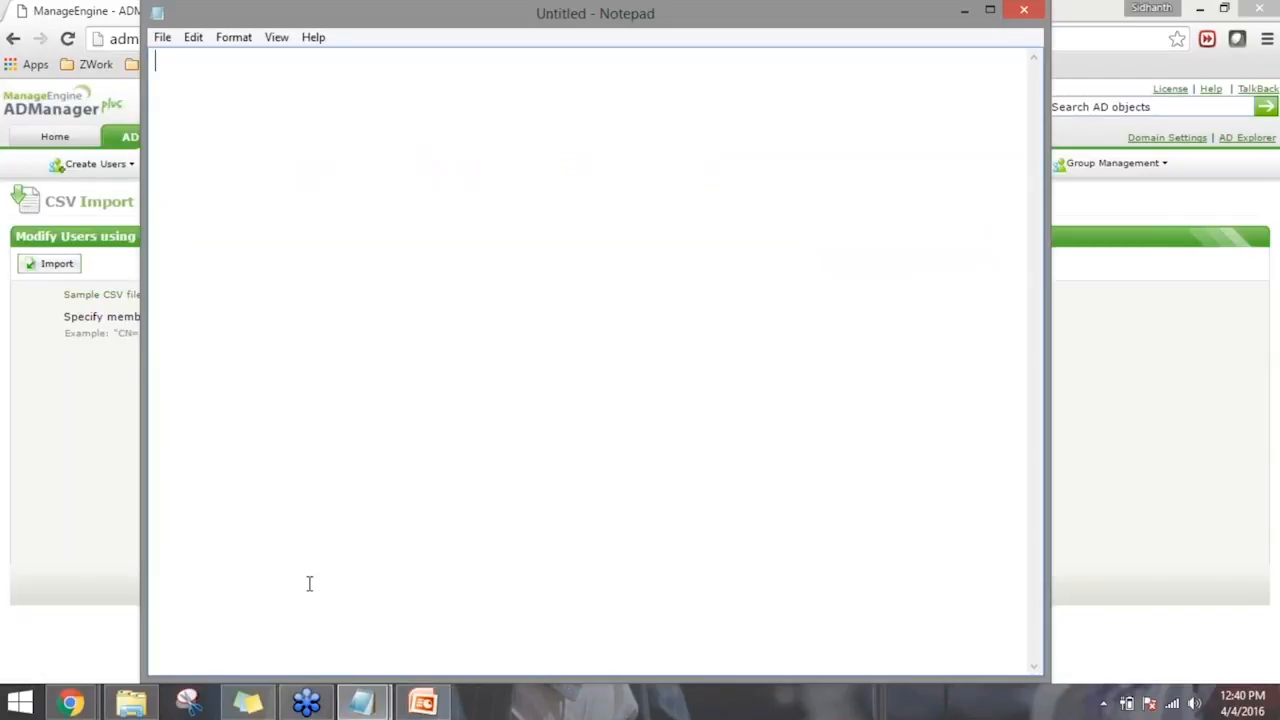
# - Enter the CSV header line sAMAccountName,proxyAddresses in the blank document
pyautogui.write('sAMAccountName,')
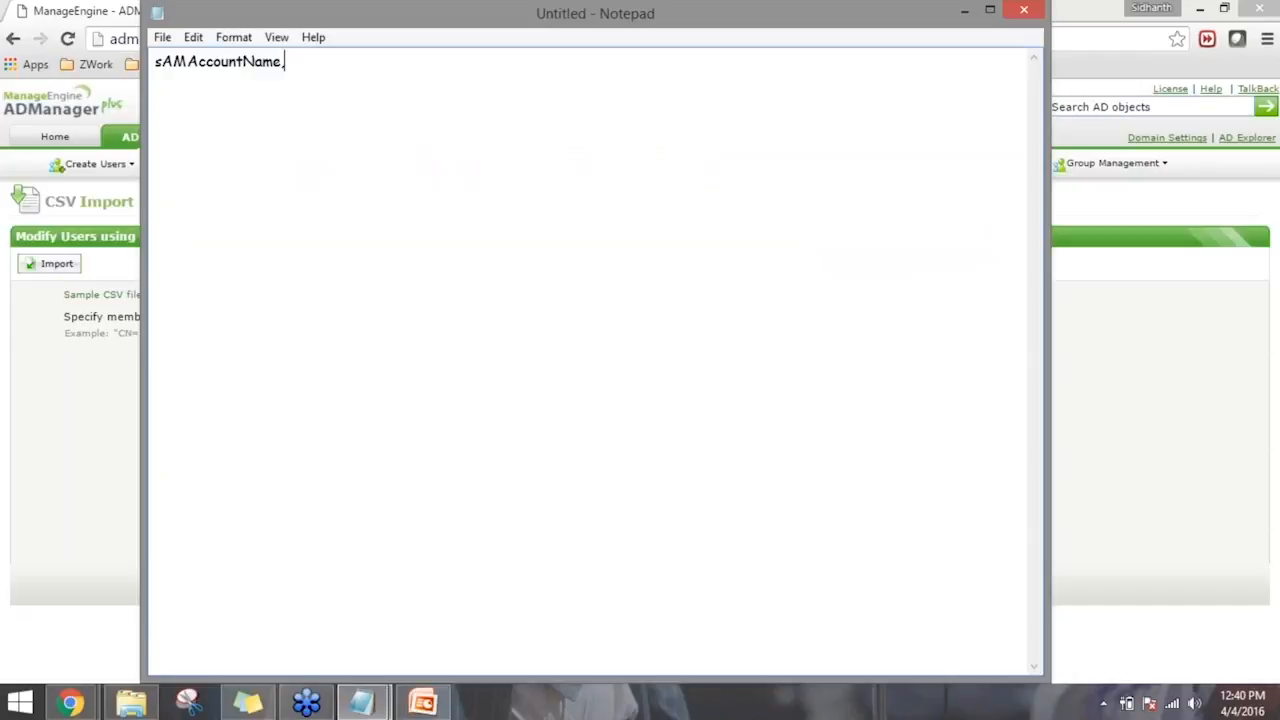
pyautogui.press('BackSpace')
pyautogui.write('.prox')
pyautogui.write('A')
pyautogui.press('BackSpace')
pyautogui.write('yAddresses')
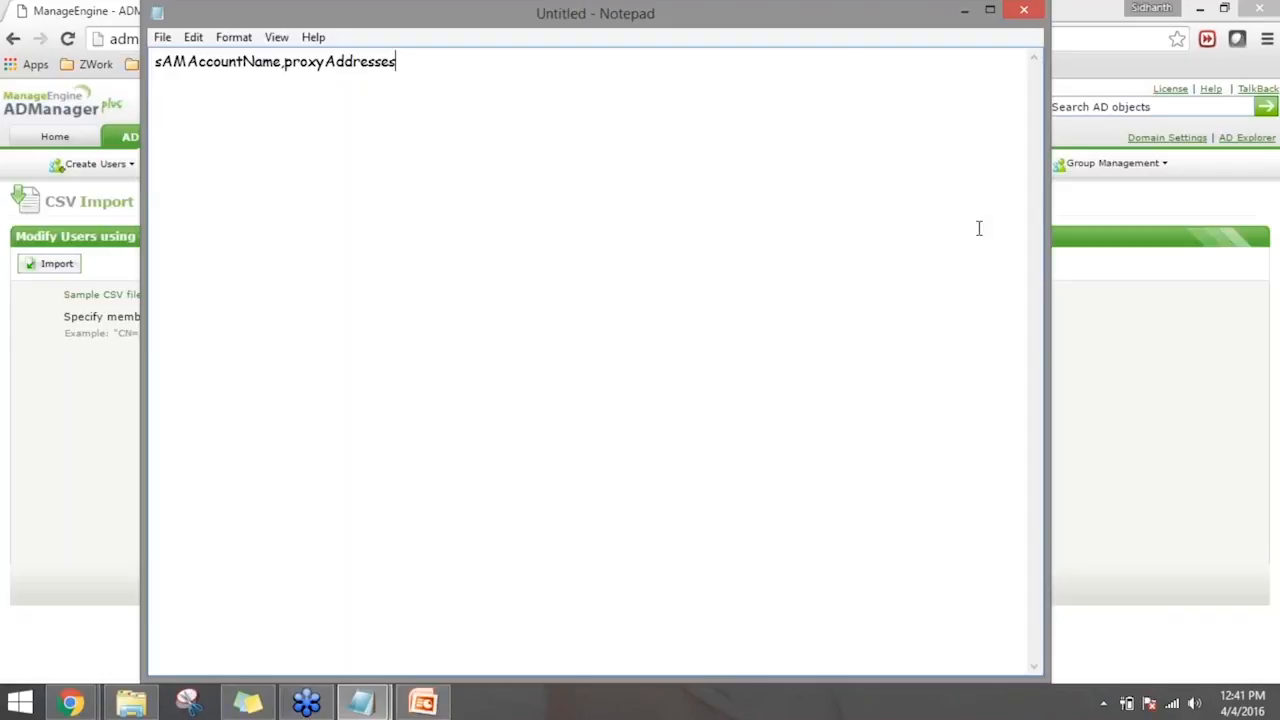
# - Switch back to ADManager Plus, open its help and go to the Create Users topic under Active Directory User Management
pyautogui.click(1094, 80)
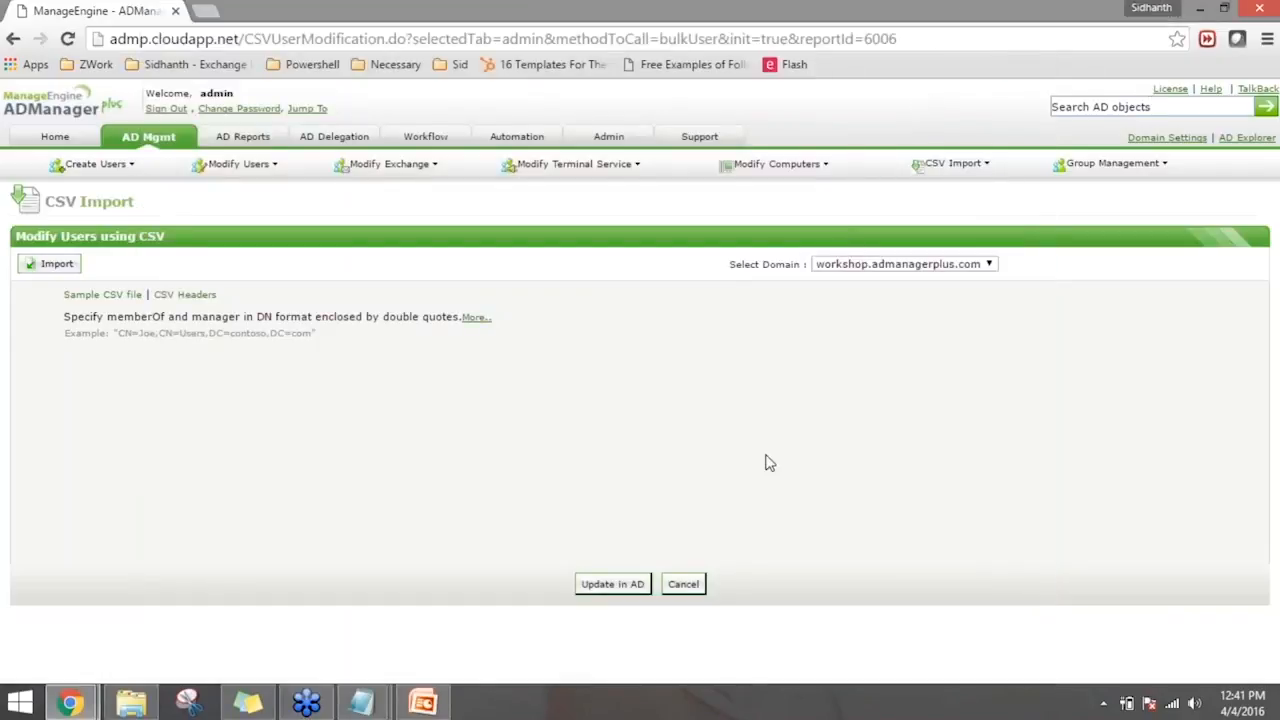
pyautogui.click(1210, 89)
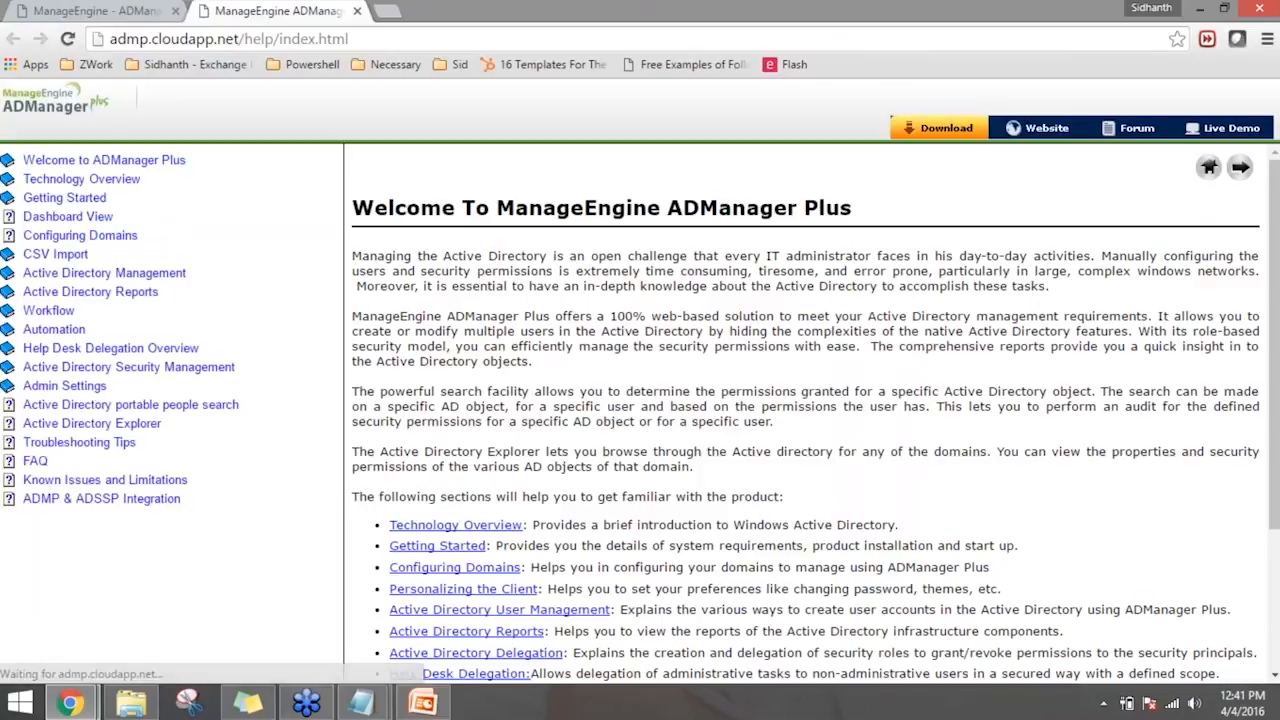
pyautogui.click(100, 272)
pyautogui.click(140, 291)
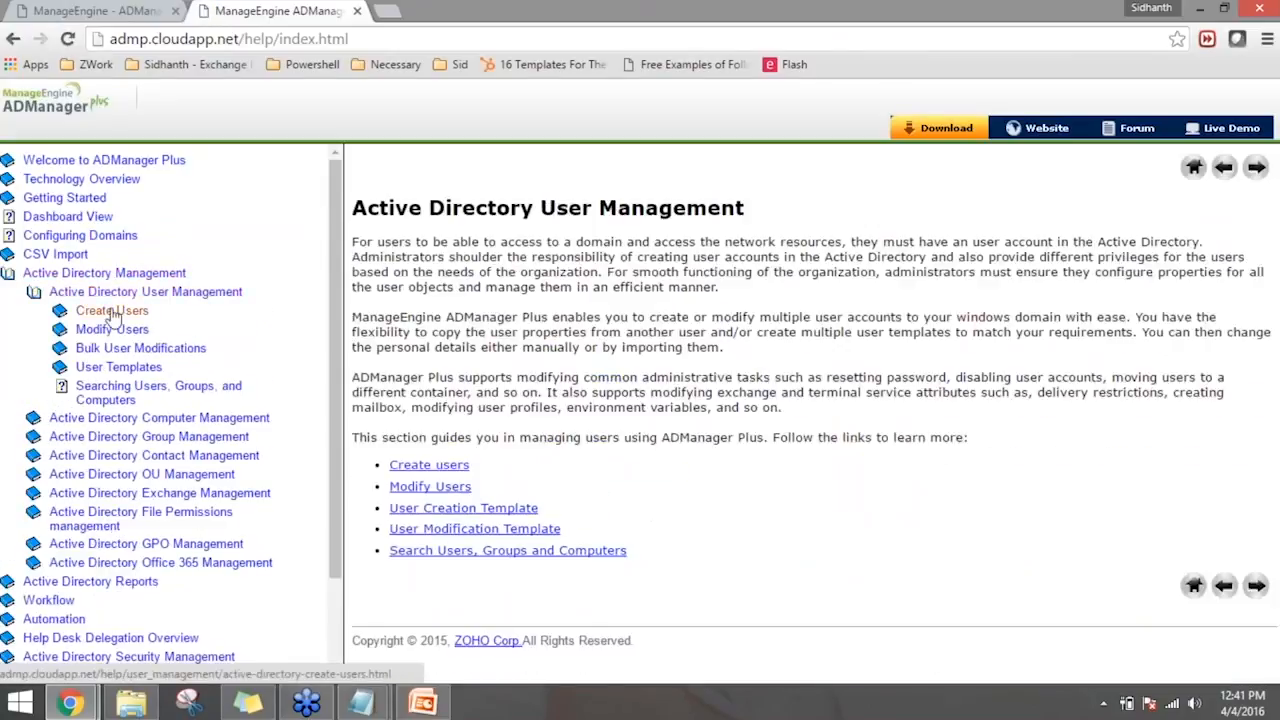
pyautogui.click(112, 310)
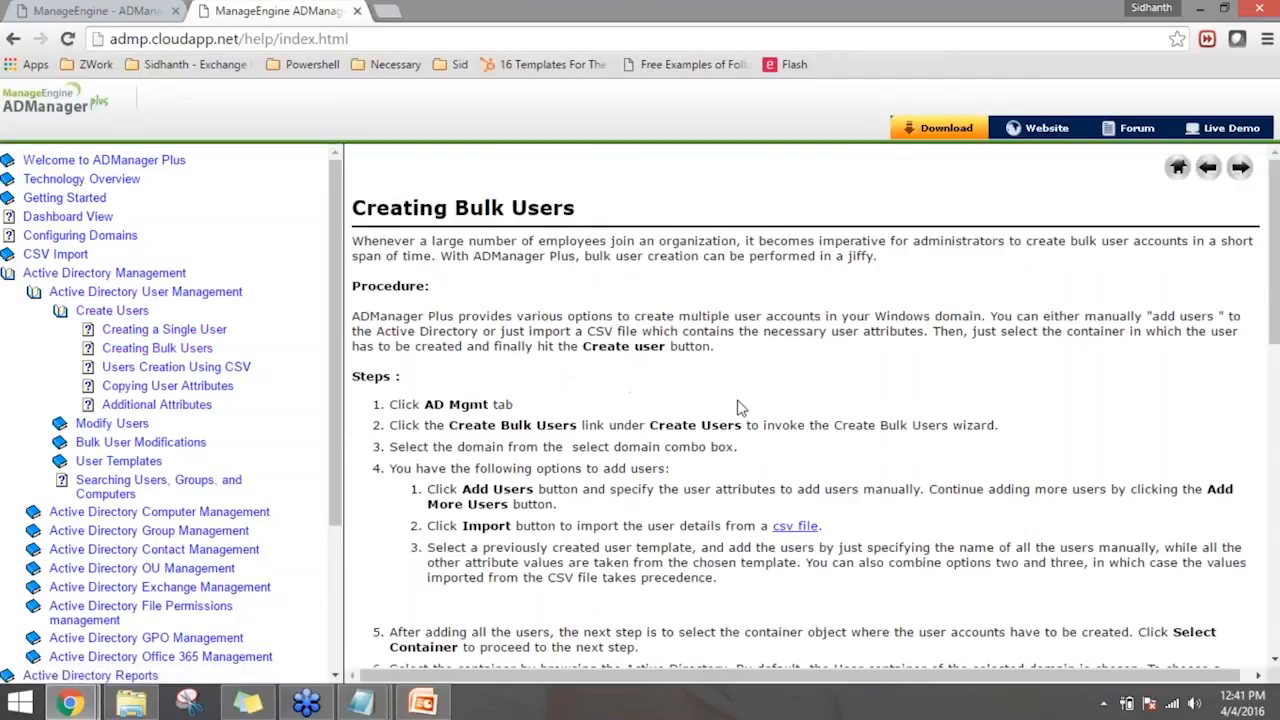
# - Open the Microsoft documentation on user object attributes linked from the help, look through it and return to the help page
pyautogui.scroll(-2, 740, 410)
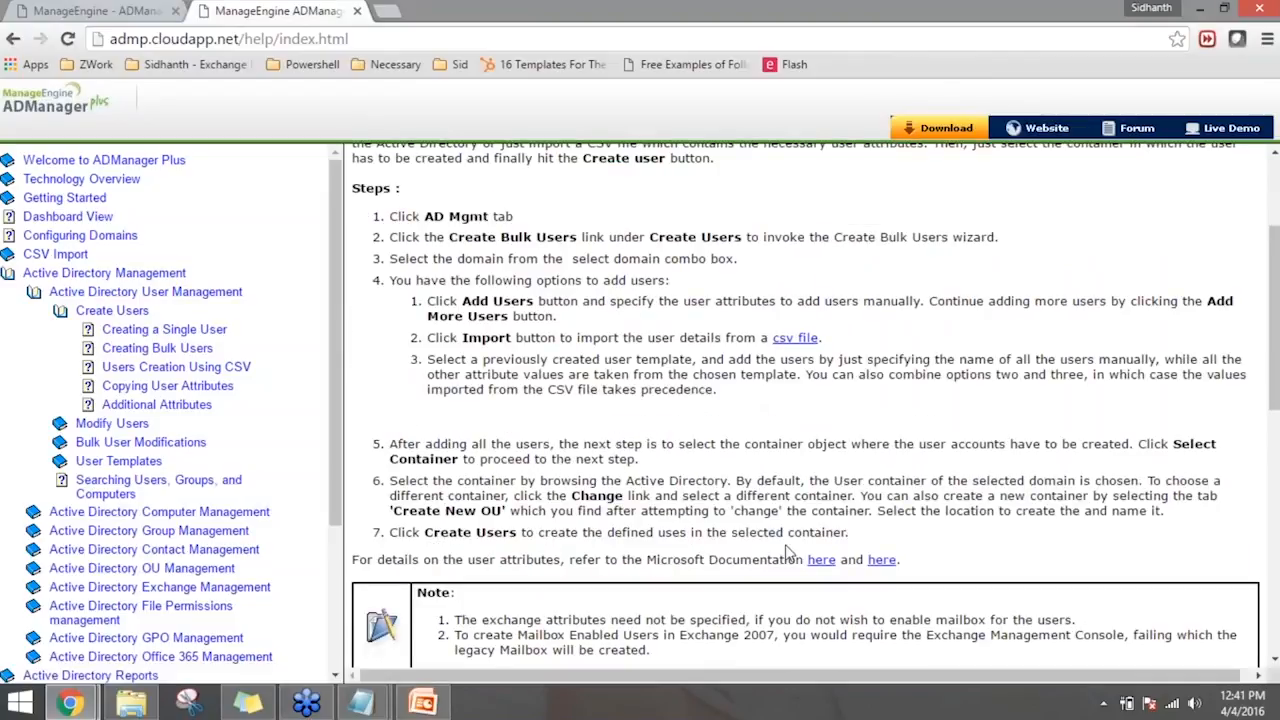
pyautogui.click(821, 561)
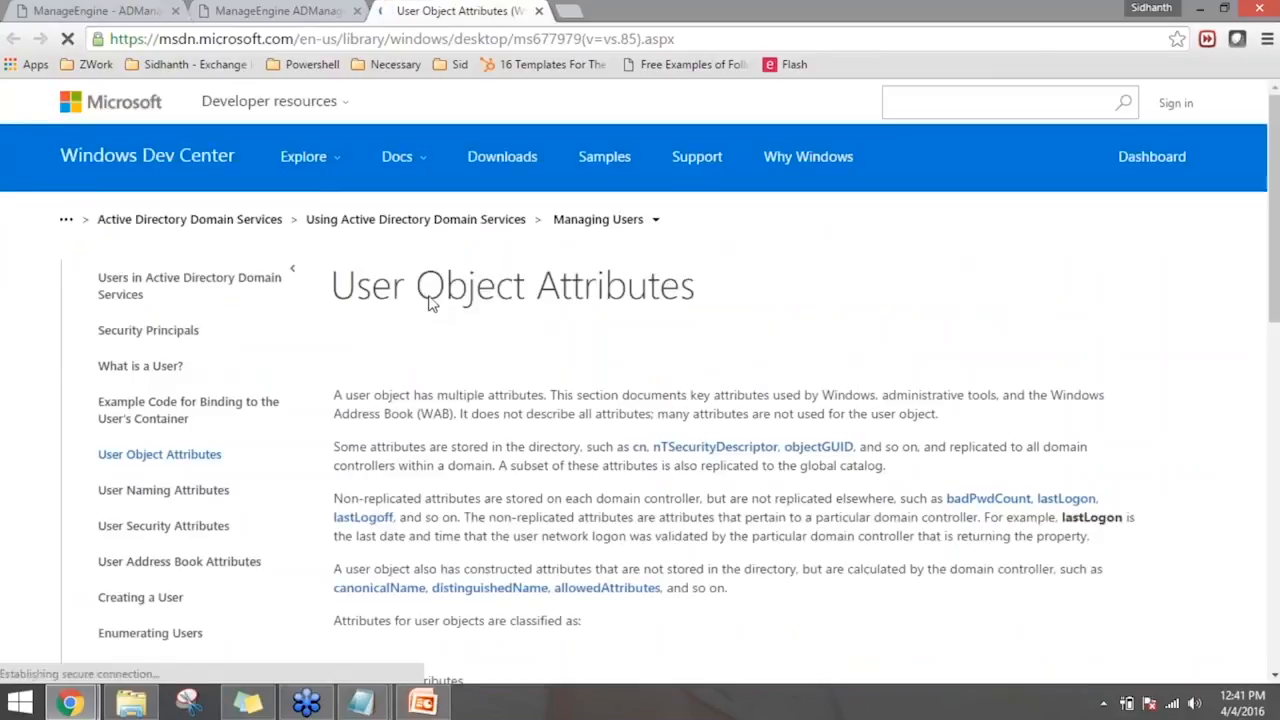
pyautogui.scroll(-2, 432, 303)
pyautogui.scroll(-6, 437, 318)
pyautogui.click(275, 11)
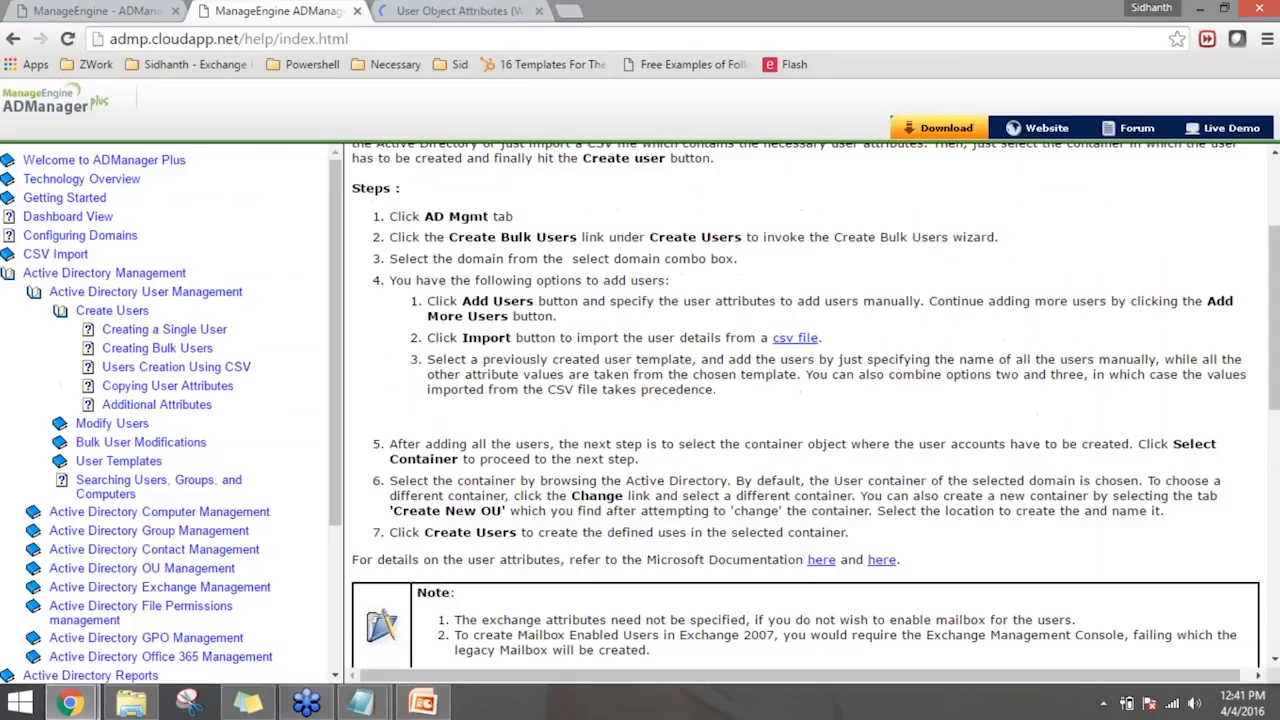
# - Read the help on importing data from CSV files and open the list of supported LDAP attributes from the CSV user creation topic
pyautogui.scroll(-4, 566, 495)
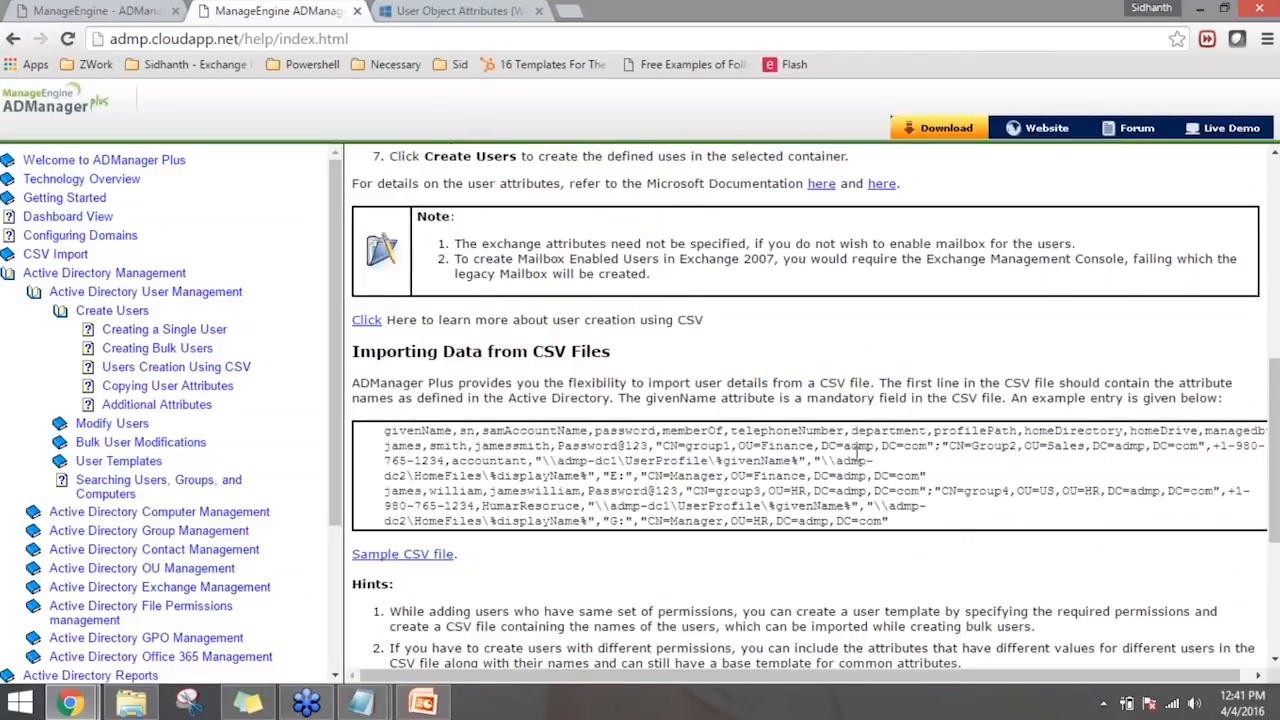
pyautogui.scroll(-1, 657, 438)
pyautogui.scroll(-1, 805, 400)
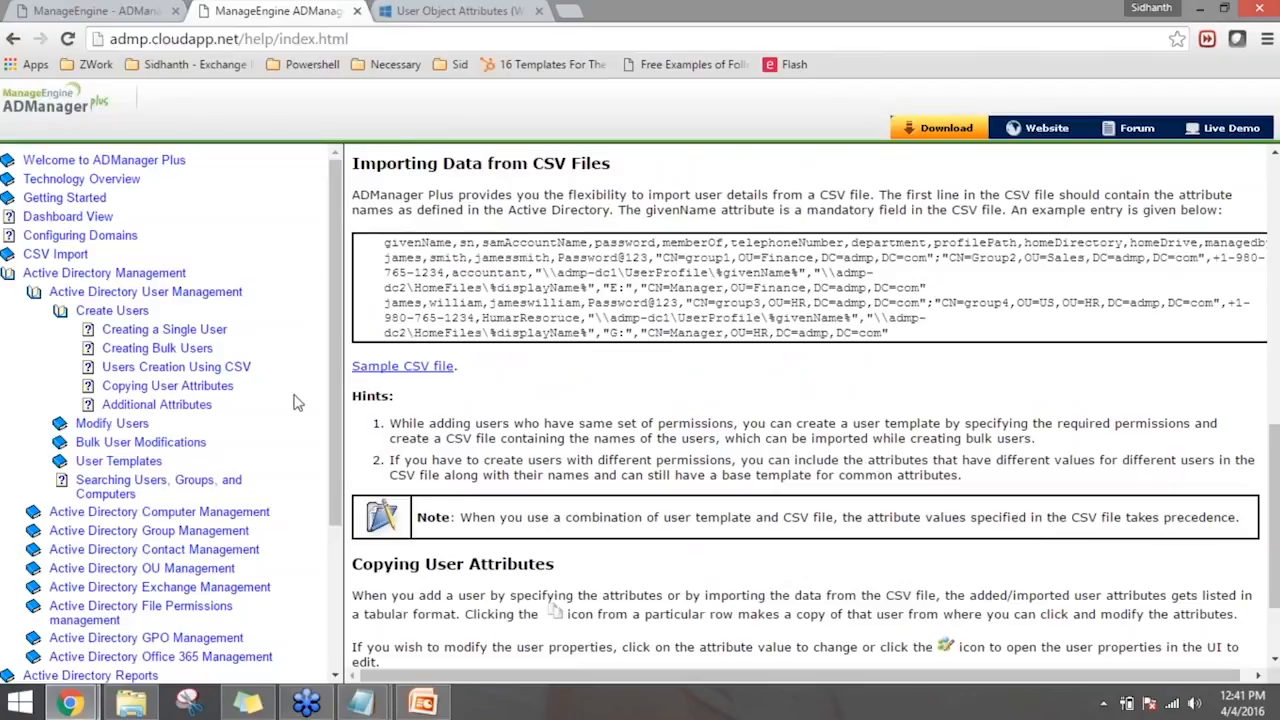
pyautogui.click(180, 372)
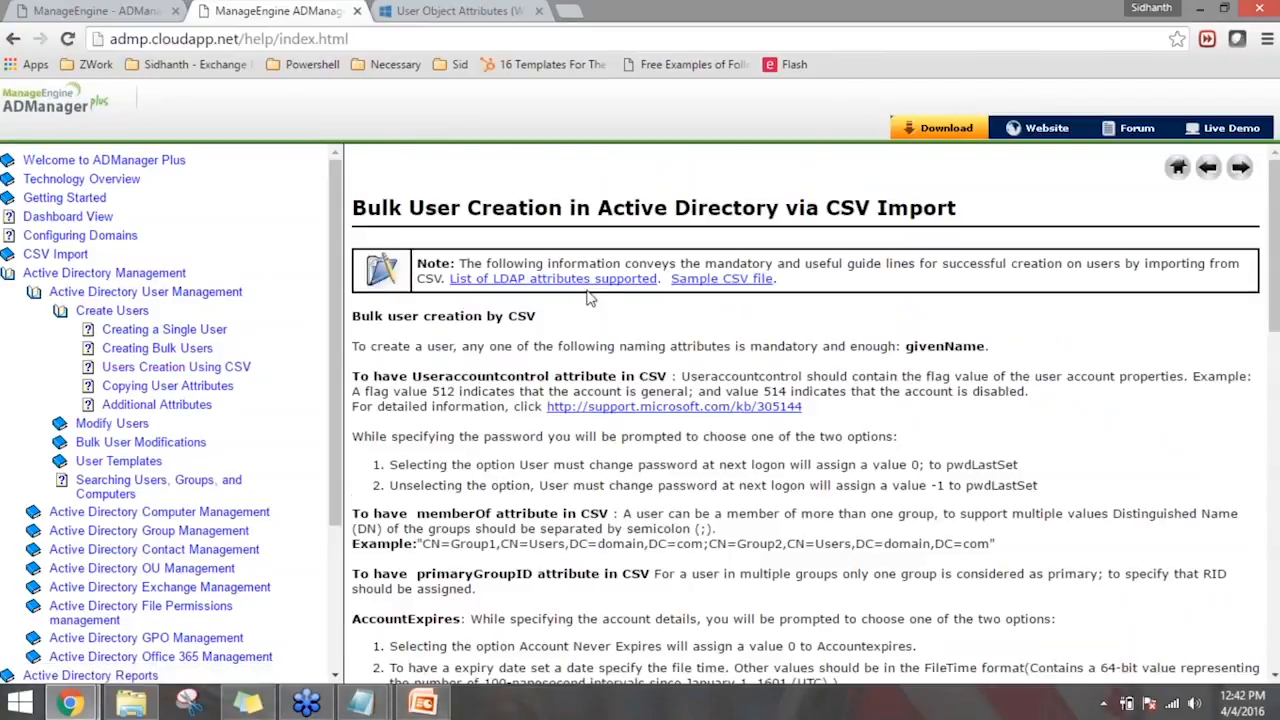
pyautogui.click(594, 281)
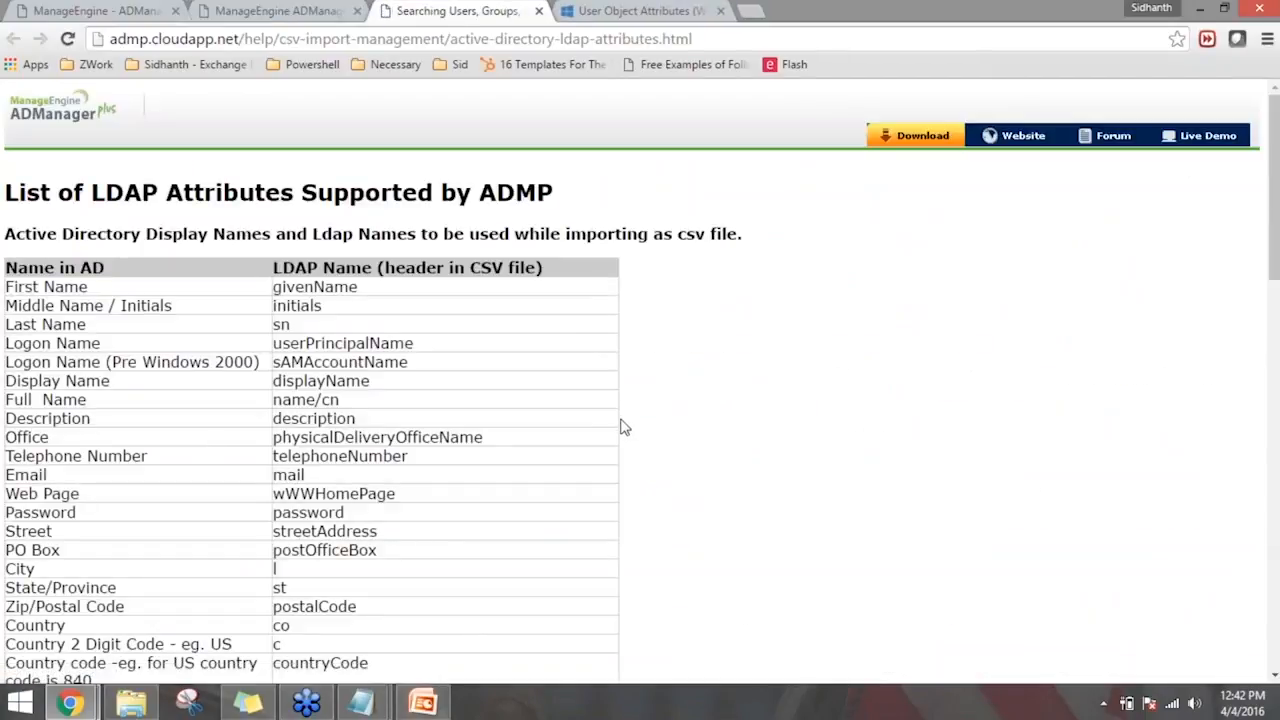
# - Examine the list of supported LDAP attributes for the header names to use in a CSV file
pyautogui.scroll(-1, 623, 426)
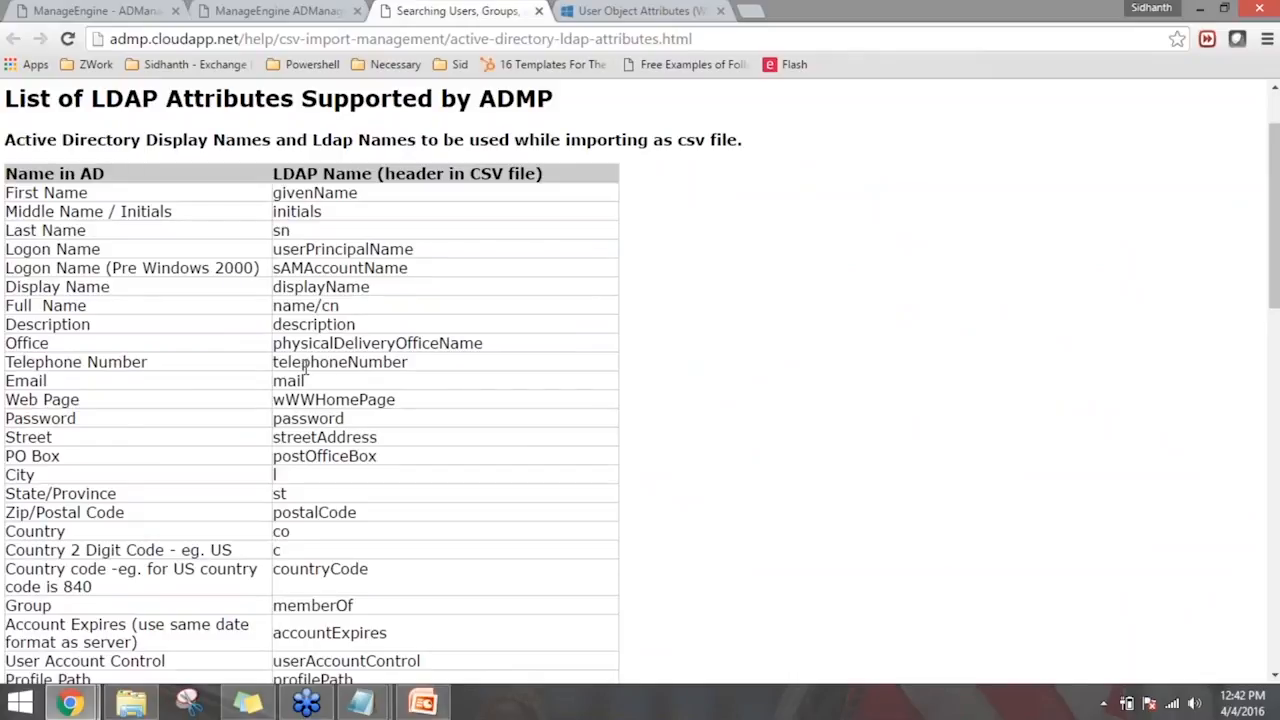
pyautogui.moveTo(280, 268); pyautogui.dragTo(388, 268)
pyautogui.click(388, 268)
pyautogui.moveTo(311, 360); pyautogui.dragTo(348, 362)
pyautogui.scroll(-2, 366, 433)
pyautogui.scroll(-5, 357, 284)
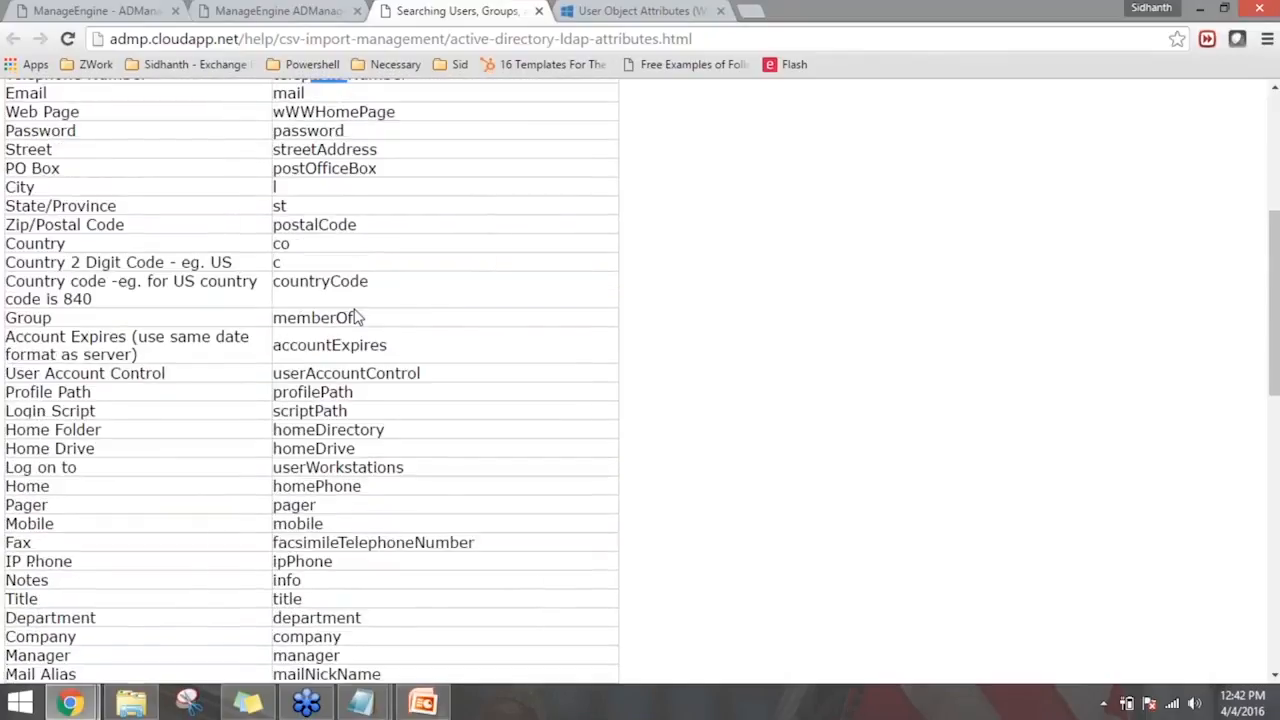
pyautogui.scroll(-5, 353, 318)
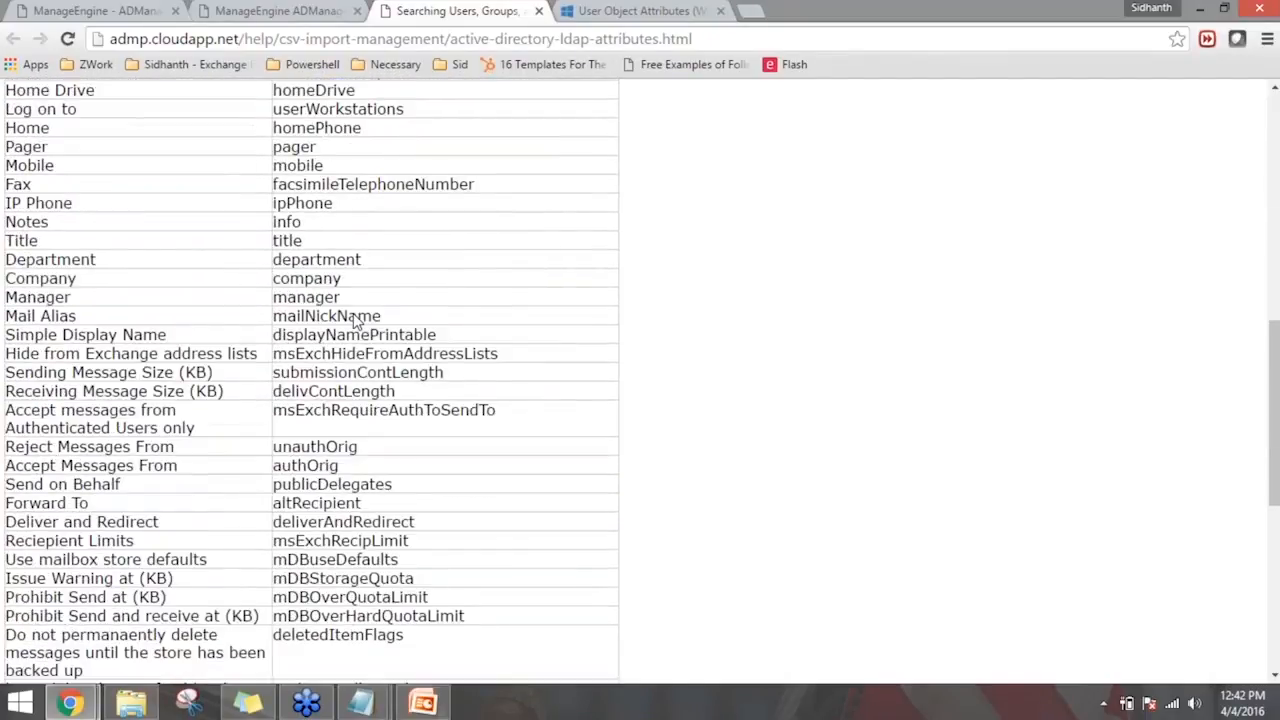
pyautogui.scroll(-2, 353, 320)
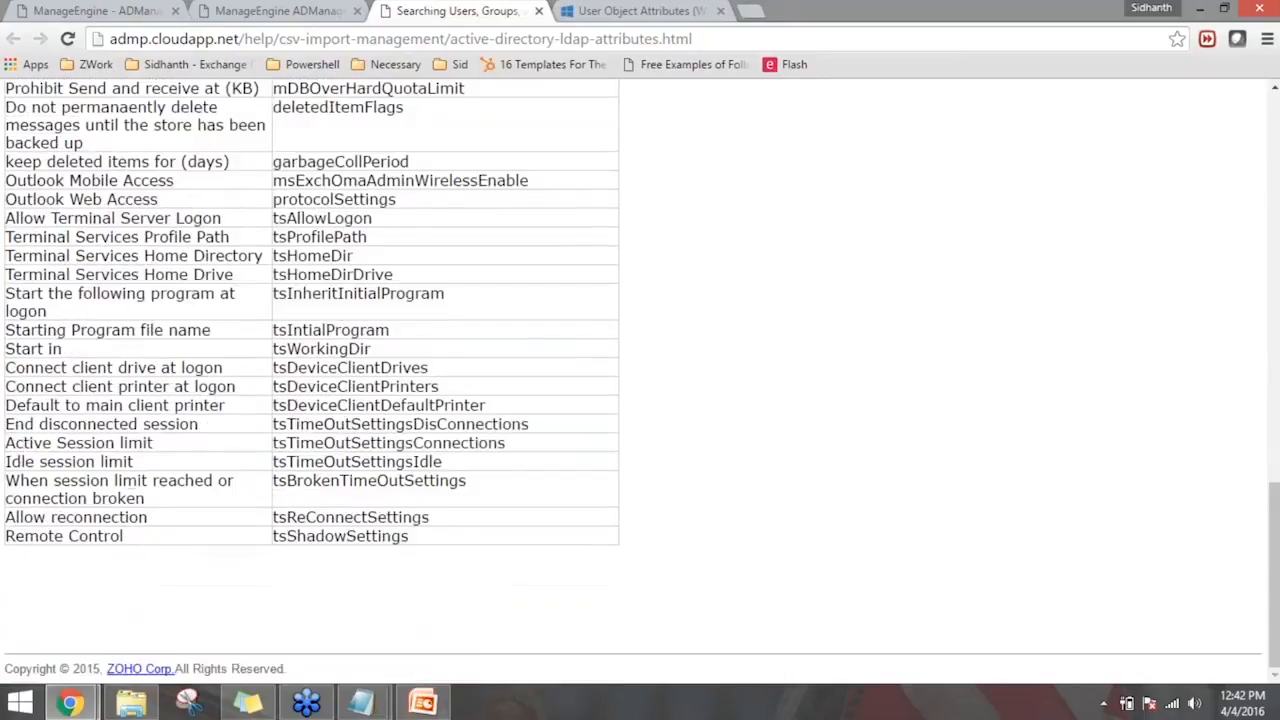
pyautogui.scroll(5, 400, 340)
pyautogui.scroll(3, 440, 348)
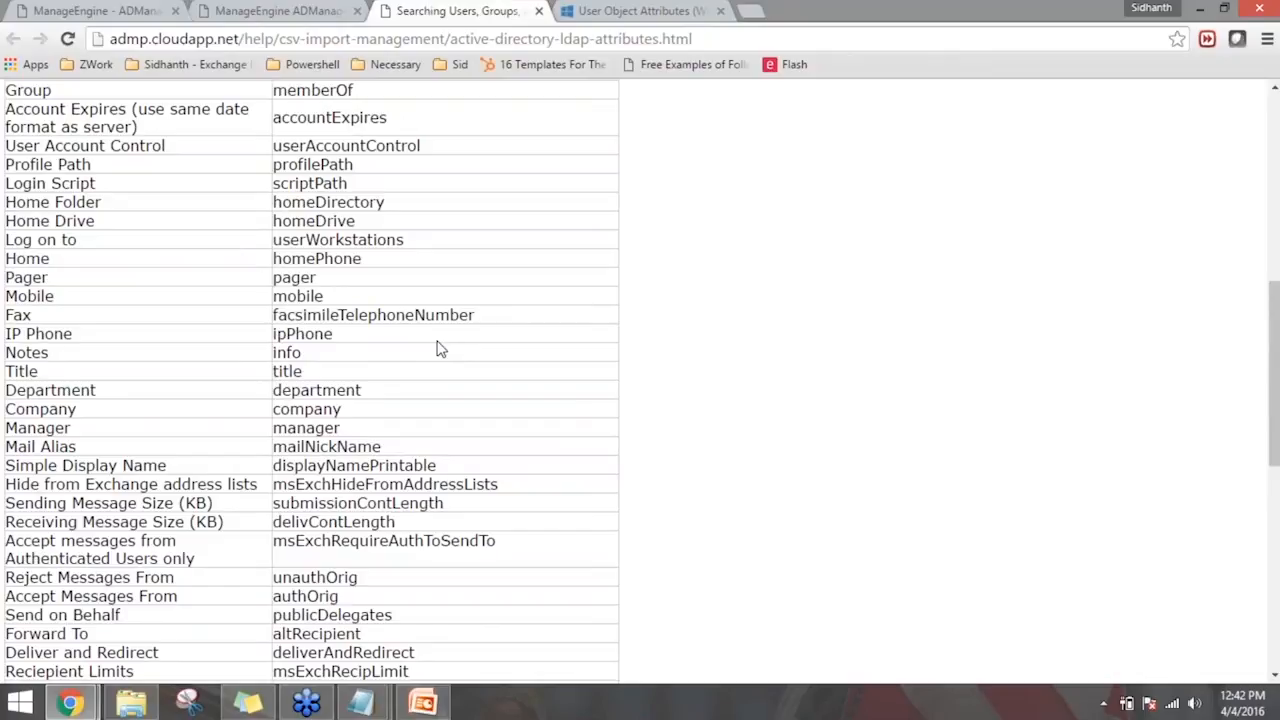
pyautogui.scroll(1, 440, 348)
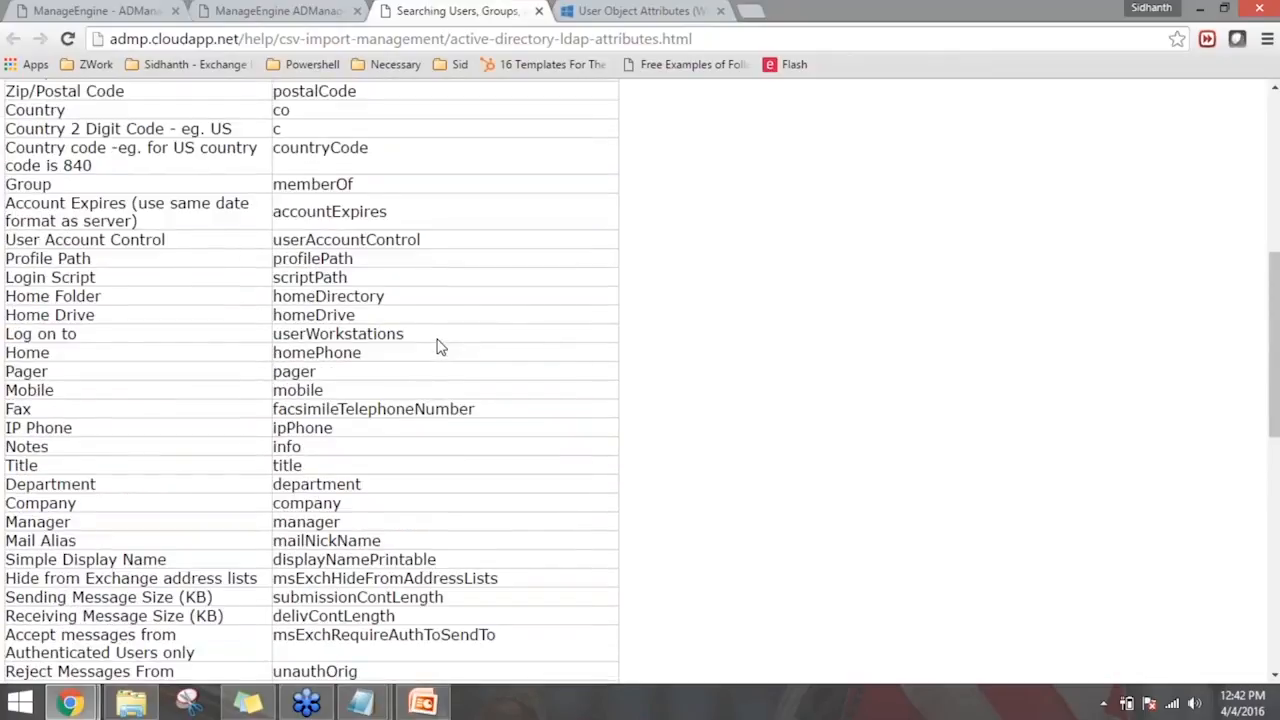
pyautogui.scroll(2, 440, 347)
pyautogui.scroll(2, 440, 347)
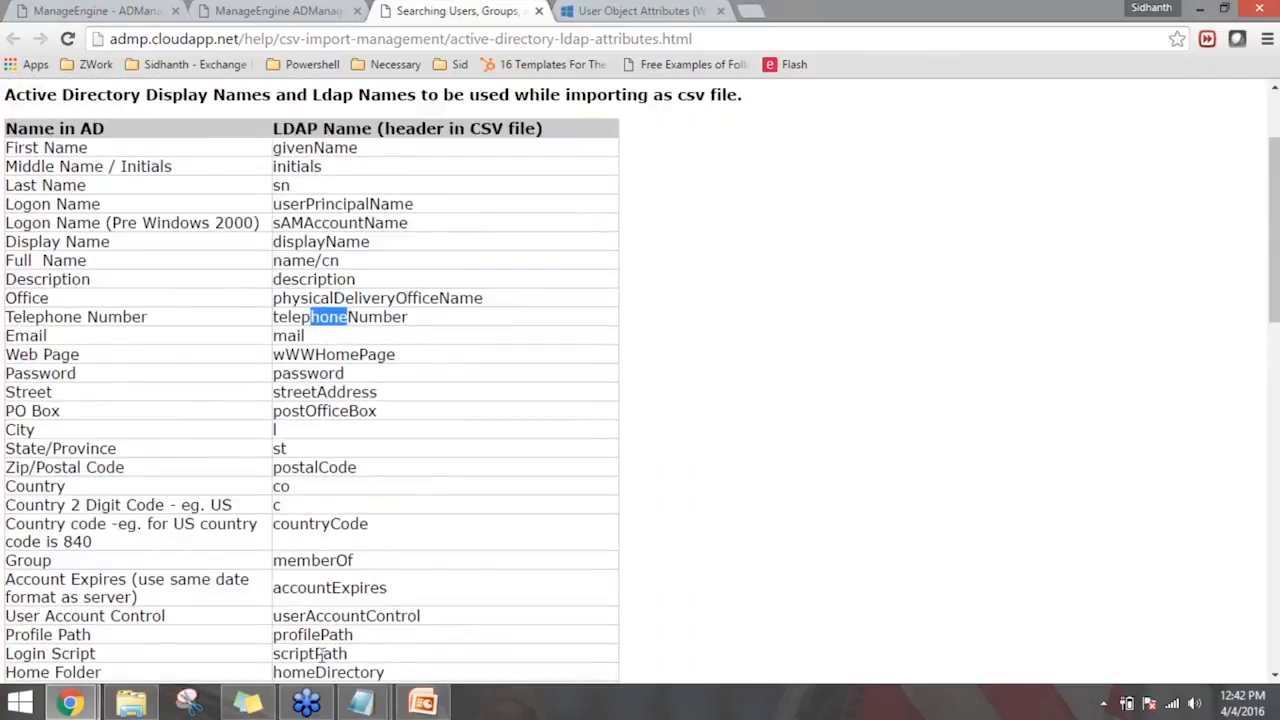
# - Switch back to the Notepad document containing the CSV header line
pyautogui.click(361, 703)
pyautogui.moveTo(229, 634)
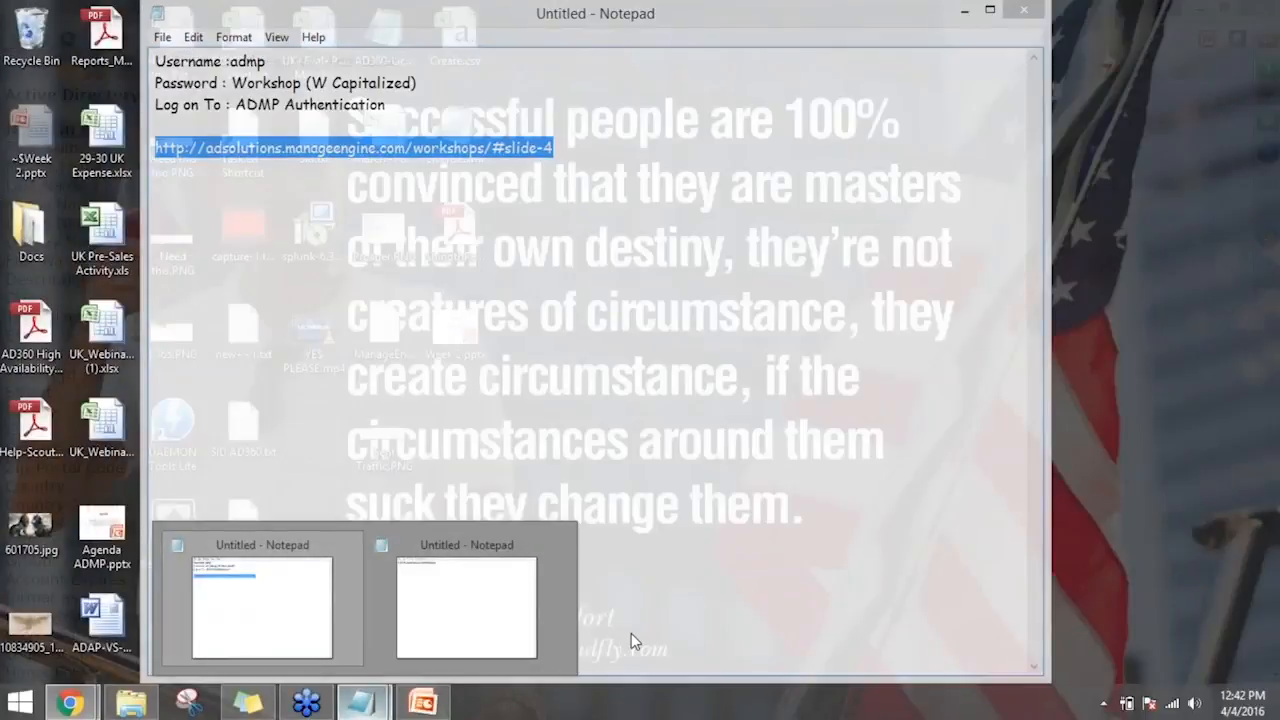
pyautogui.click(467, 608)
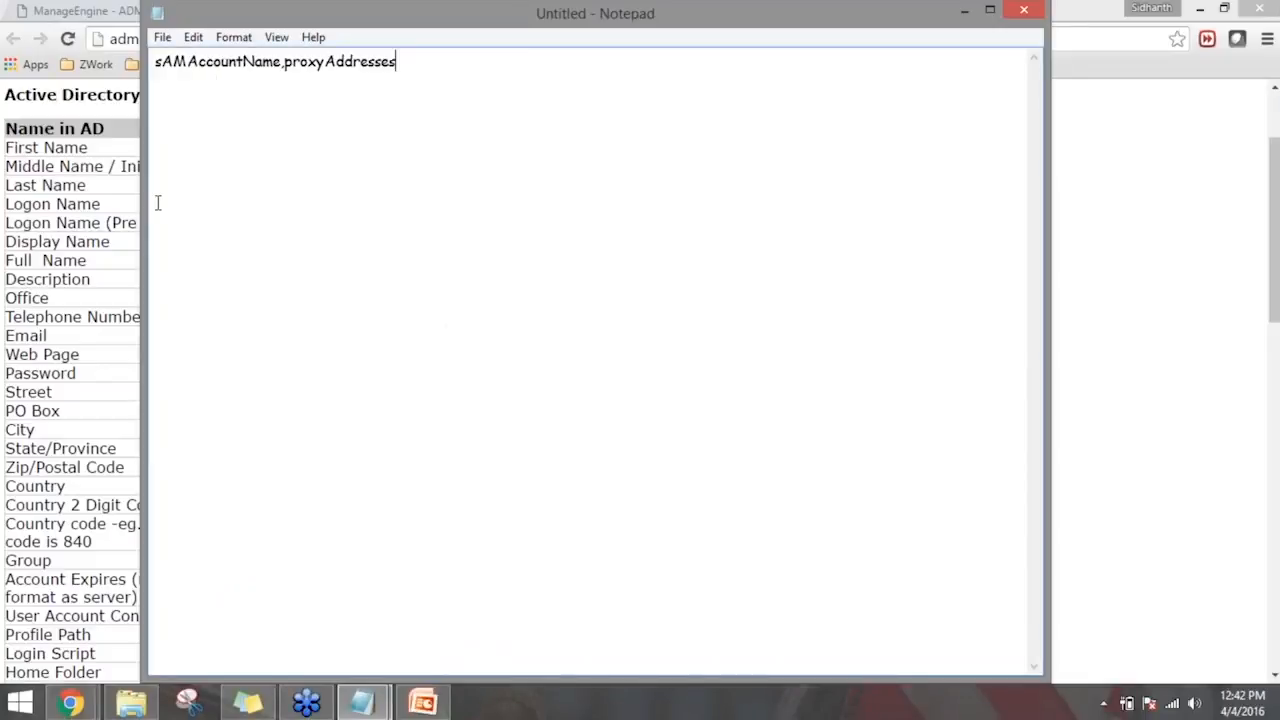
# - Return to ADManager Plus and search the single-user modification list by the user's first name
pyautogui.click(70, 9)
pyautogui.click(148, 140)
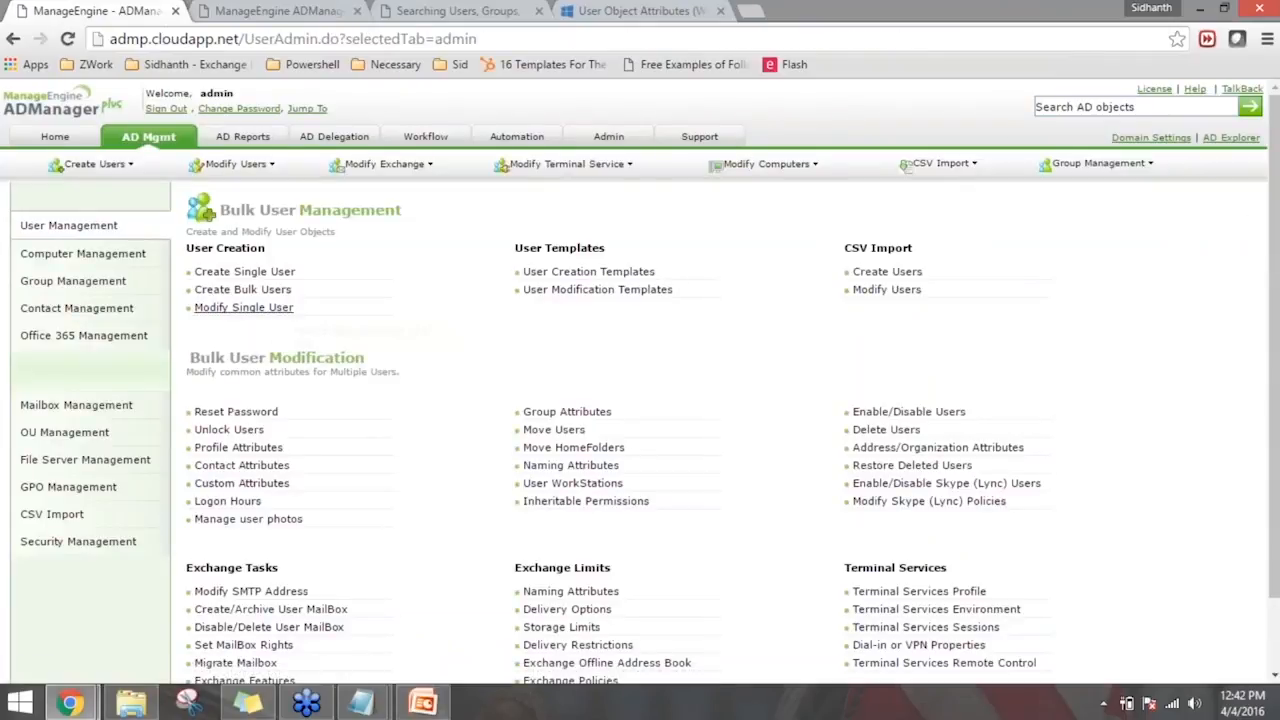
pyautogui.click(283, 310)
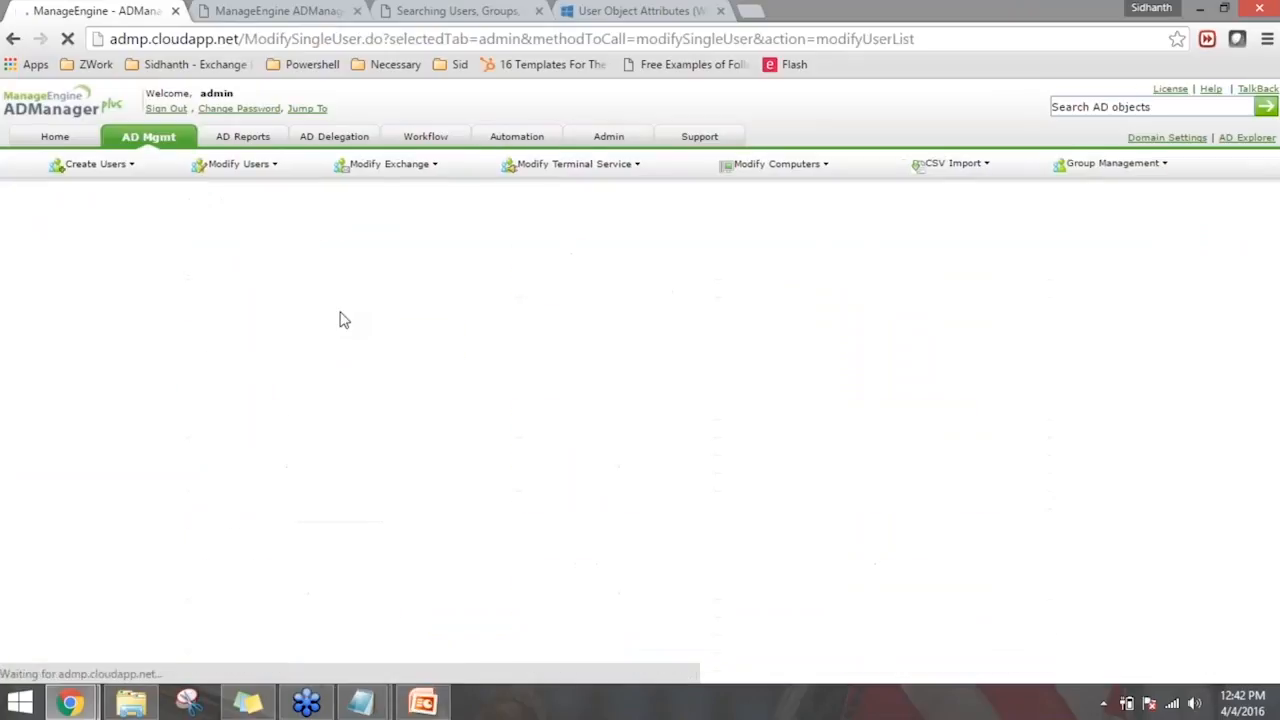
pyautogui.click(384, 262)
pyautogui.write('steve')
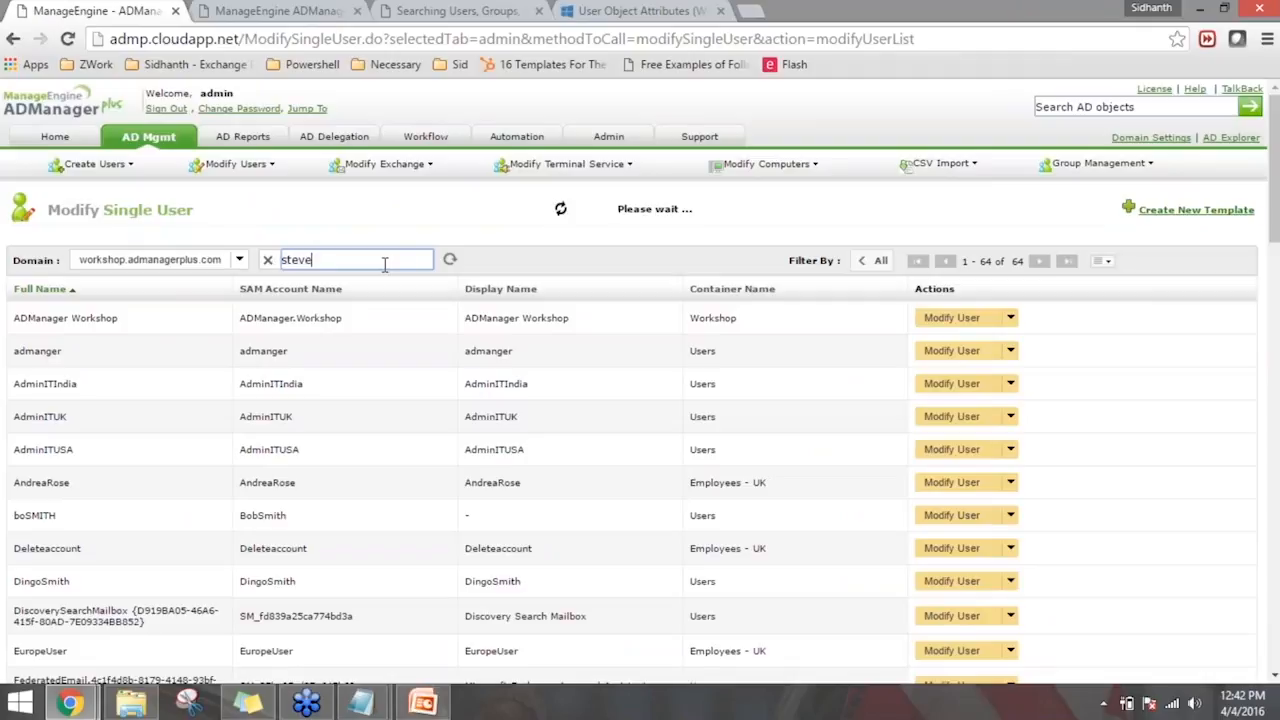
# - Copy the found user's SAM account name into a new line below the header in the Notepad CSV document
pyautogui.moveTo(308, 330); pyautogui.dragTo(246, 331)
pyautogui.hotkey('ctrl', 'c')
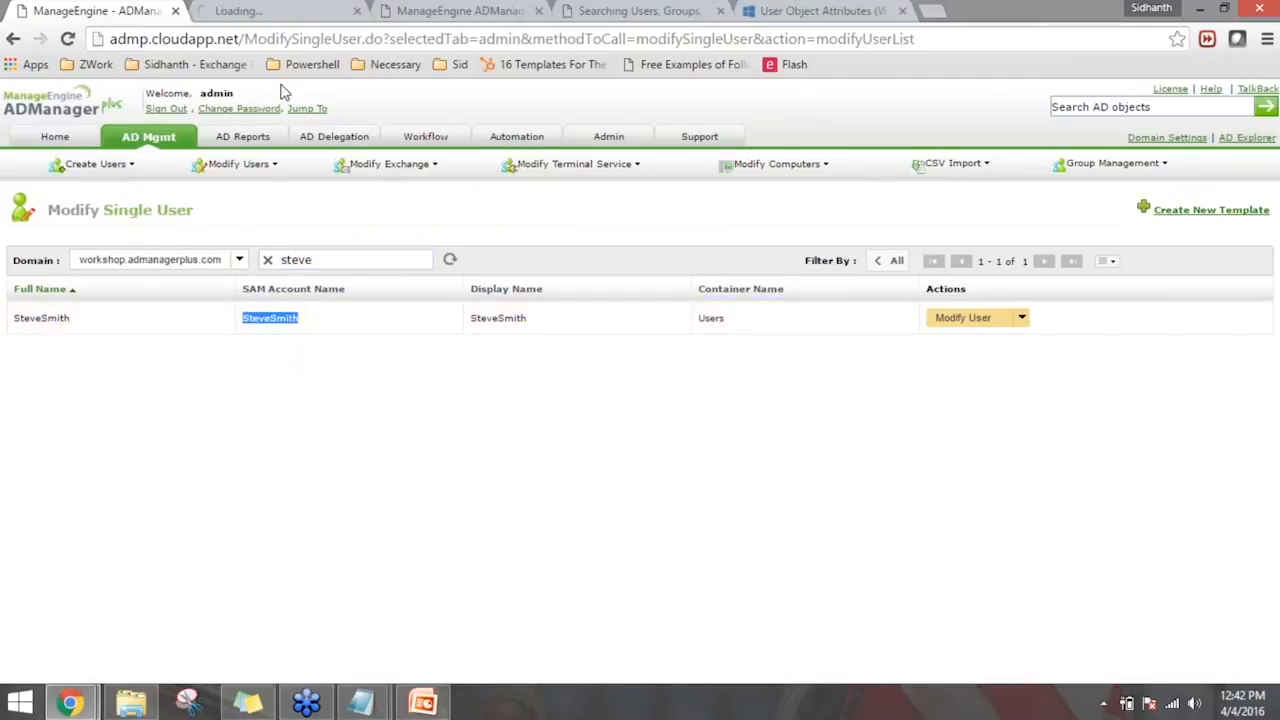
pyautogui.click(357, 11)
pyautogui.click(362, 704)
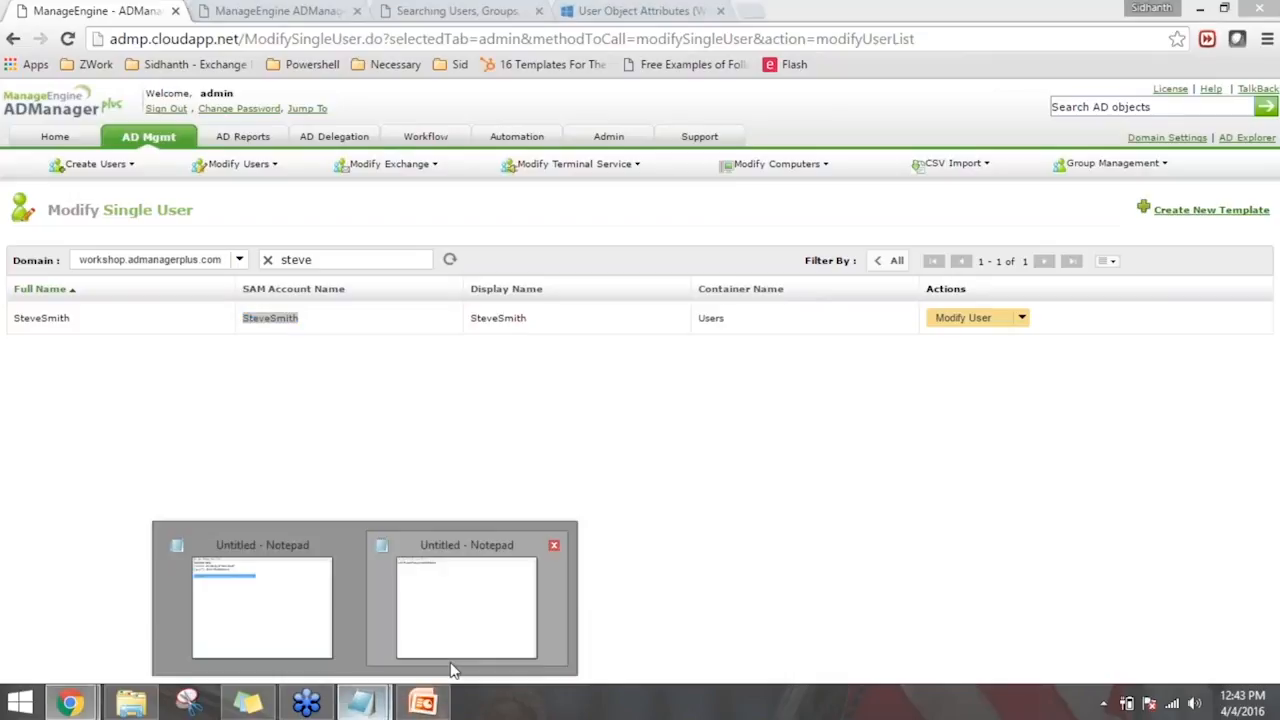
pyautogui.click(450, 658)
pyautogui.press('Return')
pyautogui.hotkey('ctrl', 'v')
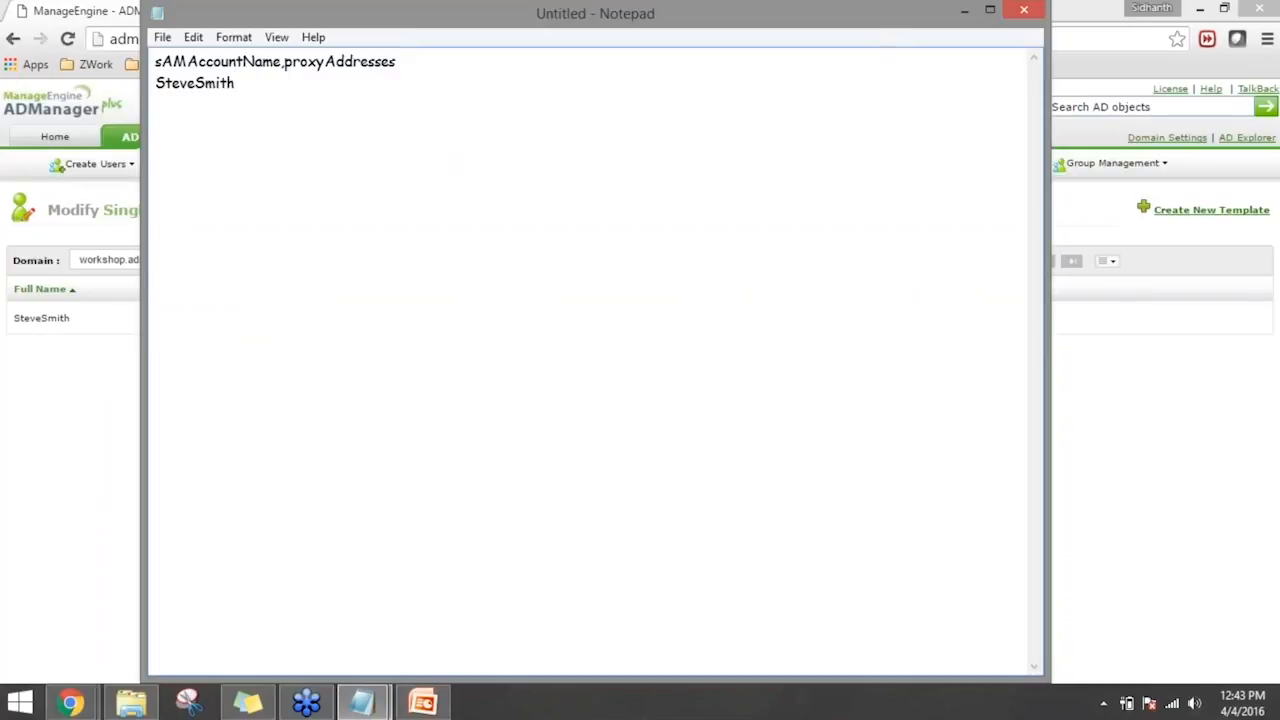
# - Add a double-quoted primary proxy address to the user's line, using the uppercase SMTP: prefix and the user's address at Workshop.admp
pyautogui.write('""')
pyautogui.press('Left')
pyautogui.write('STMP')
pyautogui.press('BackSpace')
pyautogui.press('BackSpace')
pyautogui.press('BackSpace')
pyautogui.write('MTP:')
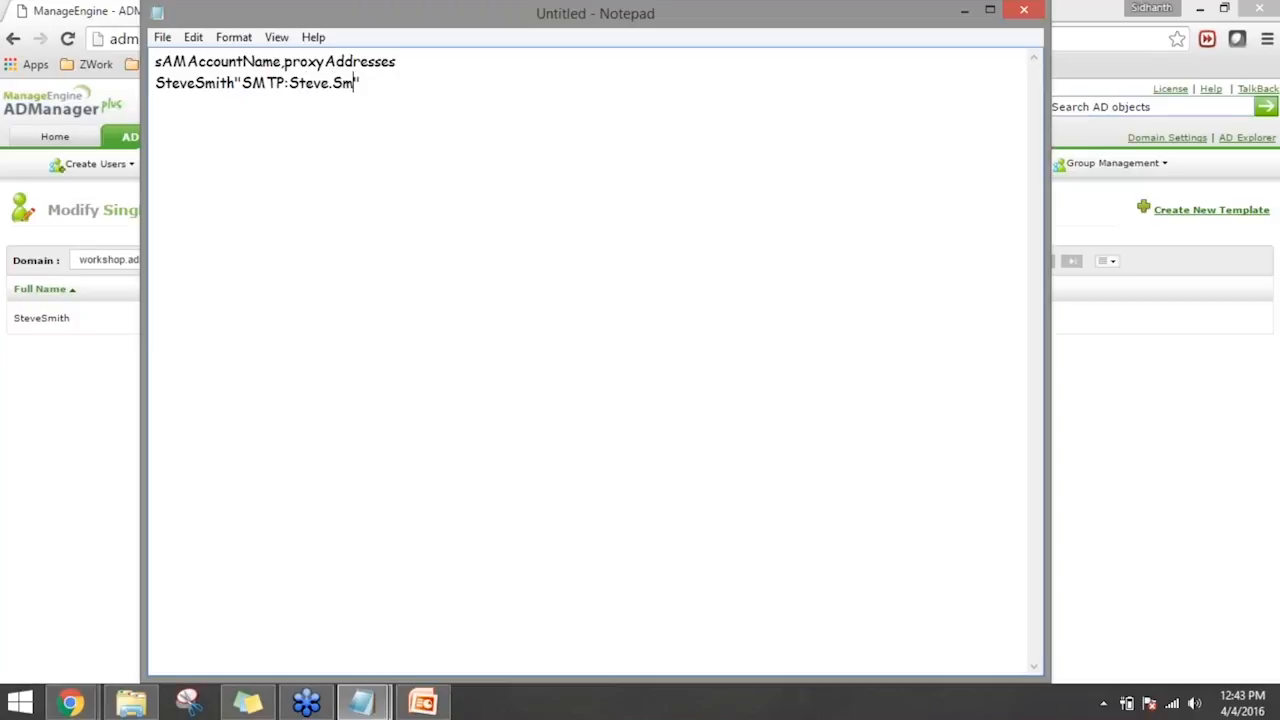
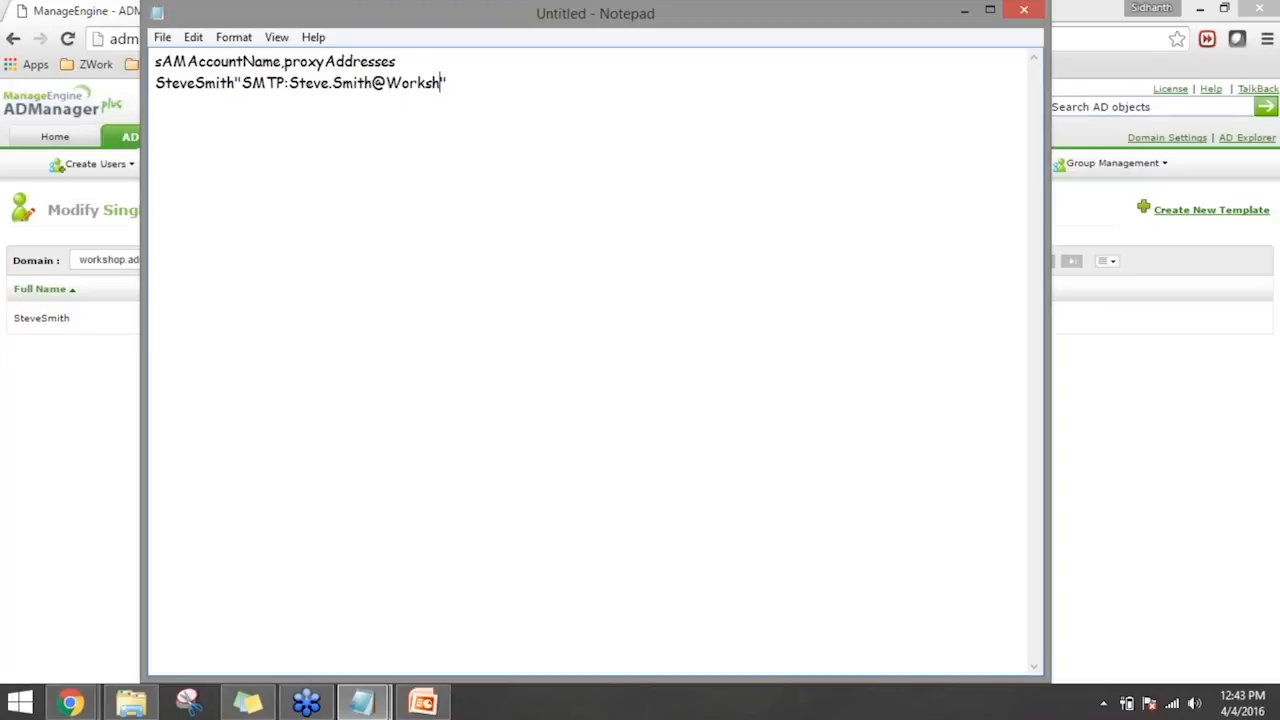
# - Append a semicolon and a secondary proxy address inside the quotes, using the lowercase smtp: prefix and the user's address at admp.cloud.workshop
pyautogui.press('BackSpace')
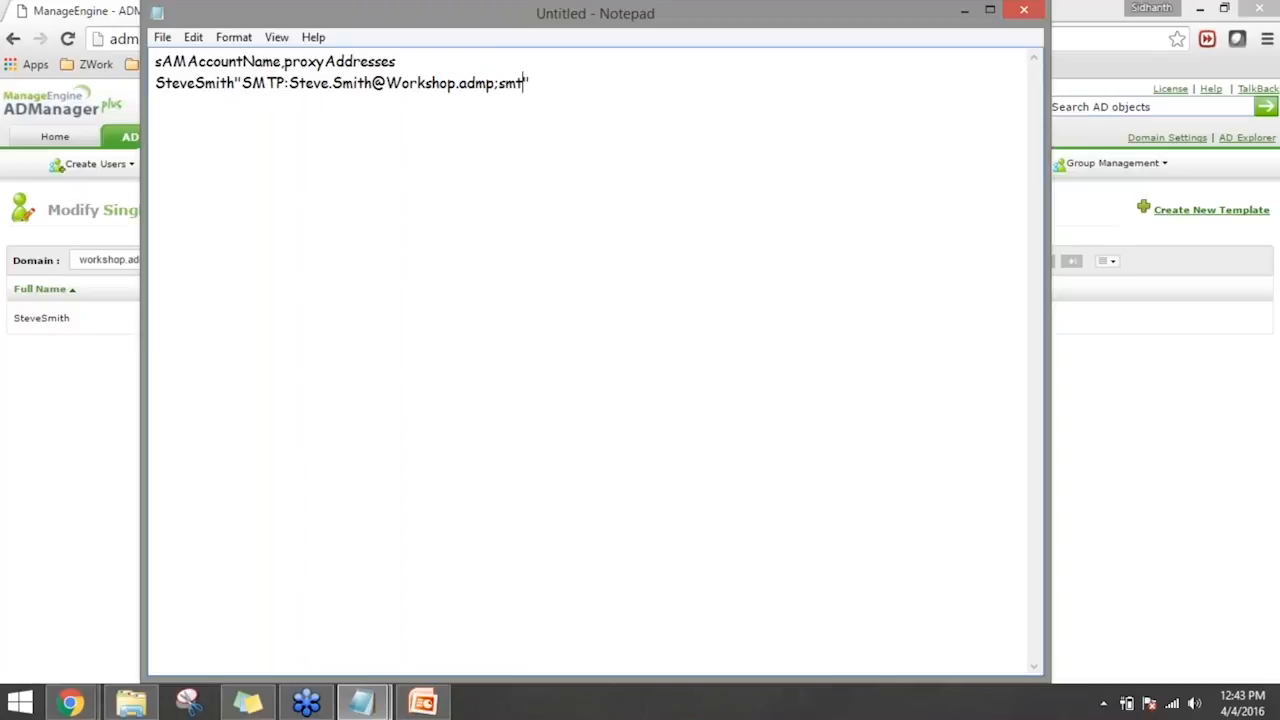
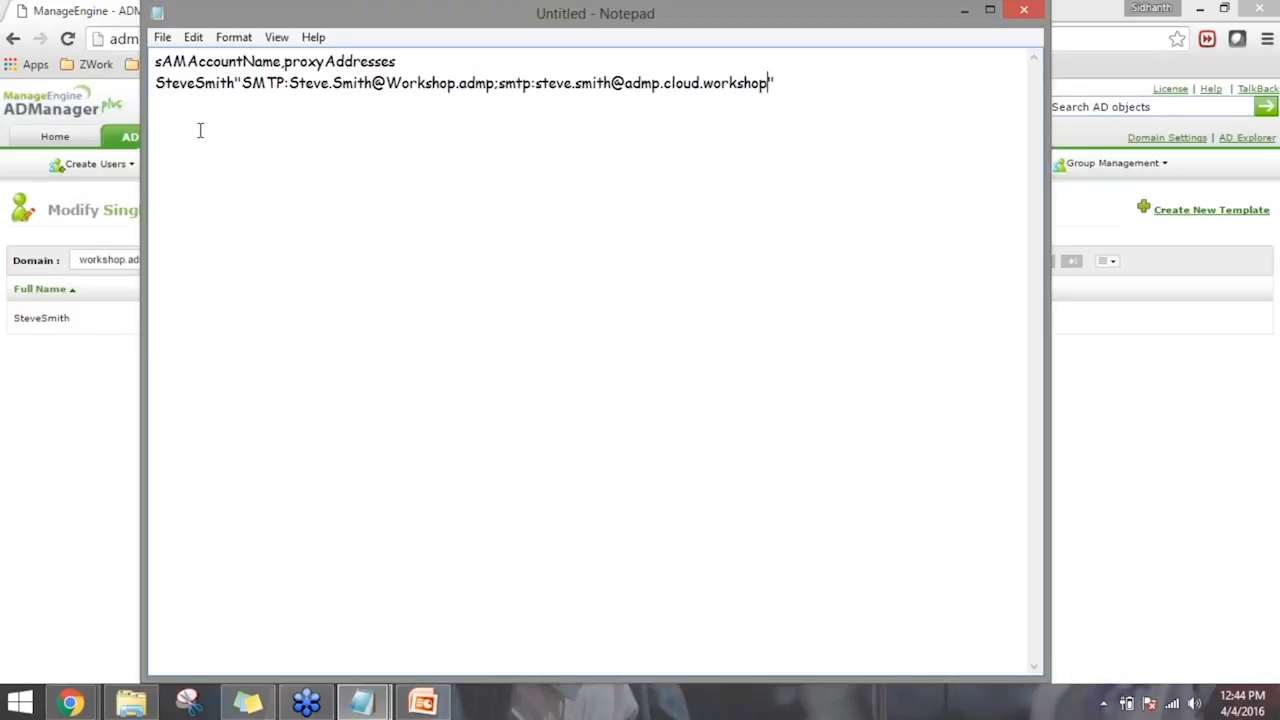
# - Save the document to the Desktop as All Files, named with the user's first name and the .csv extension
pyautogui.click(165, 40)
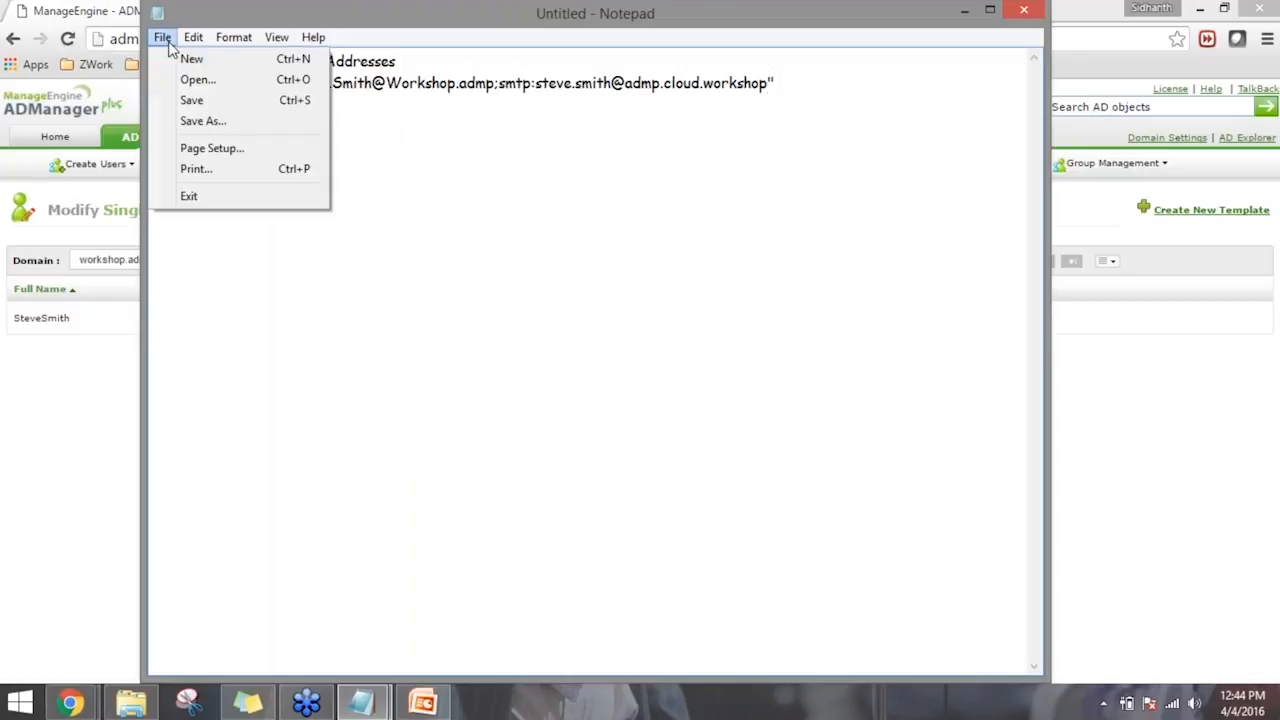
pyautogui.click(200, 121)
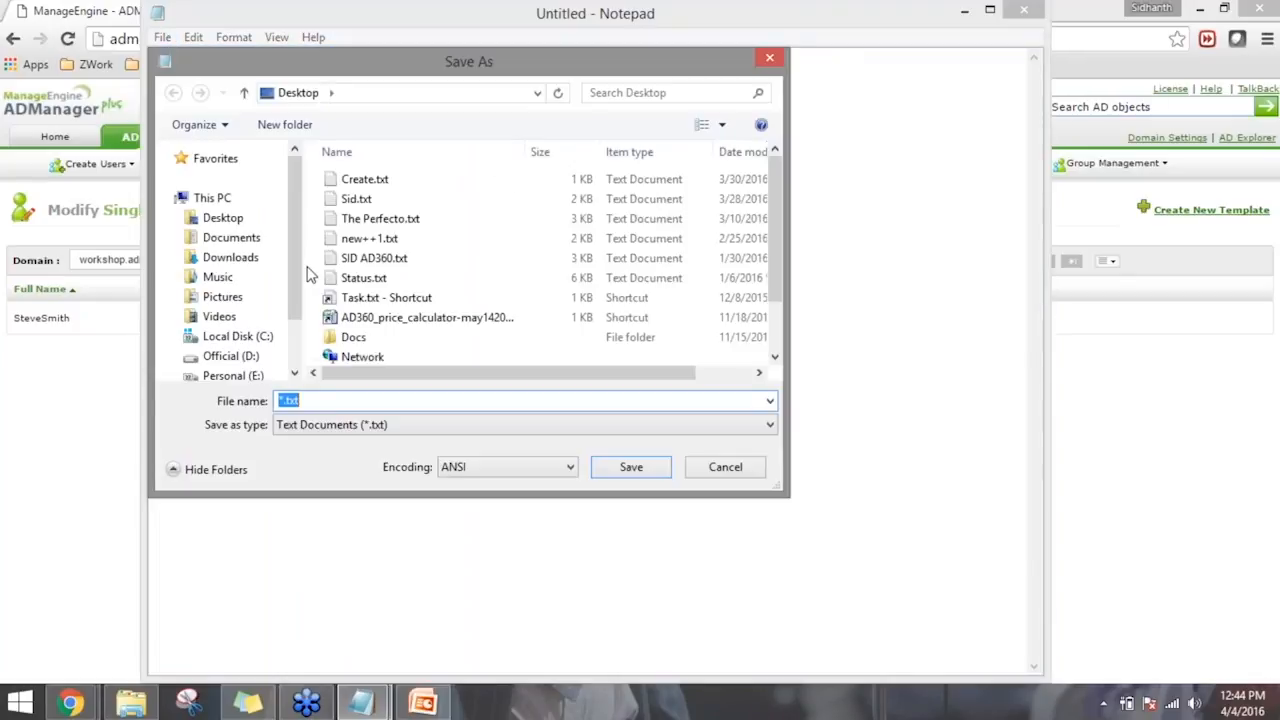
pyautogui.write('Sa')
pyautogui.press('BackSpace')
pyautogui.press('BackSpace')
pyautogui.write('Stevvve')
pyautogui.write('e')
pyautogui.press('BackSpace')
pyautogui.press('BackSpace')
pyautogui.press('BackSpace')
pyautogui.write('v')
pyautogui.press('BackSpace')
pyautogui.press('BackSpace')
pyautogui.click(357, 428)
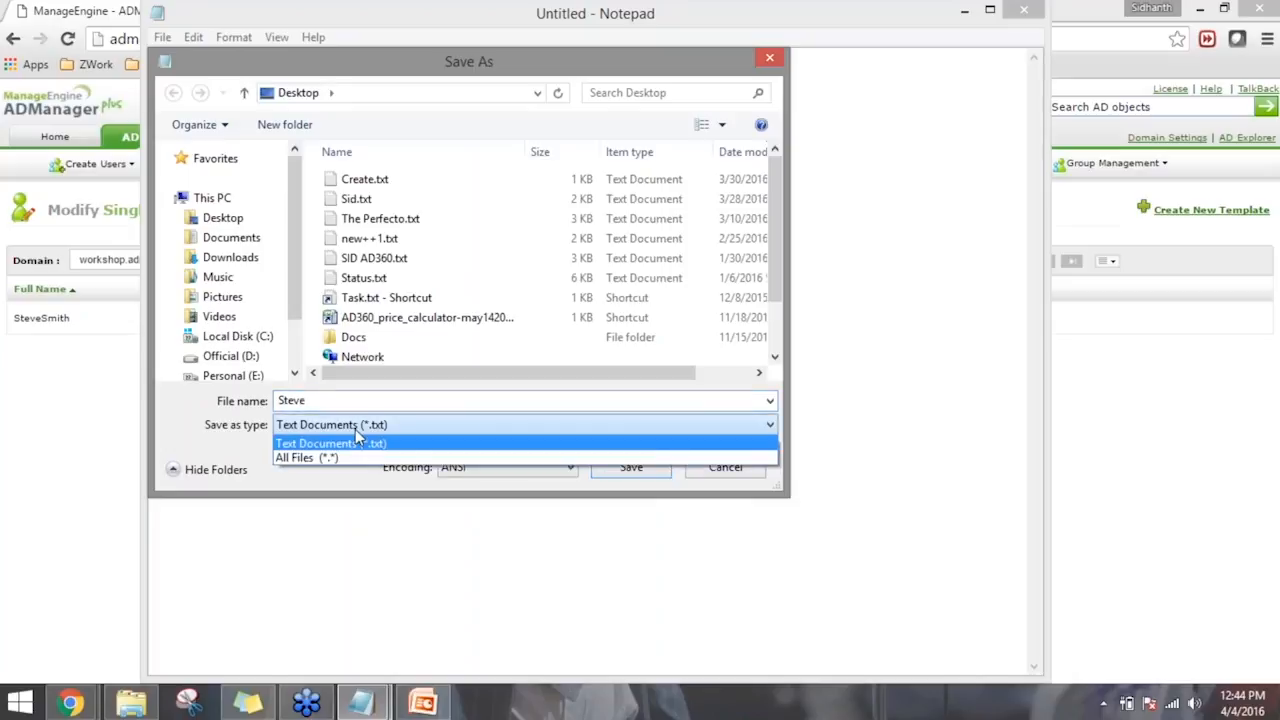
pyautogui.click(336, 457)
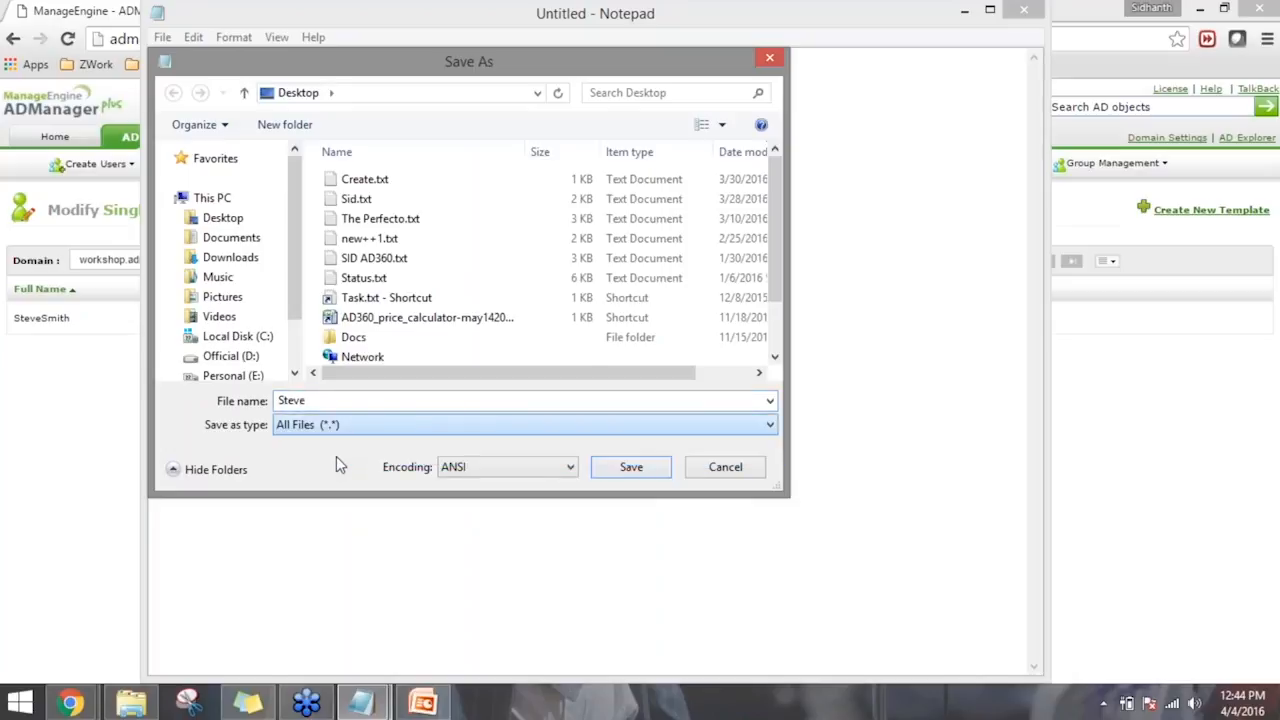
pyautogui.click(400, 402)
pyautogui.write('.csv')
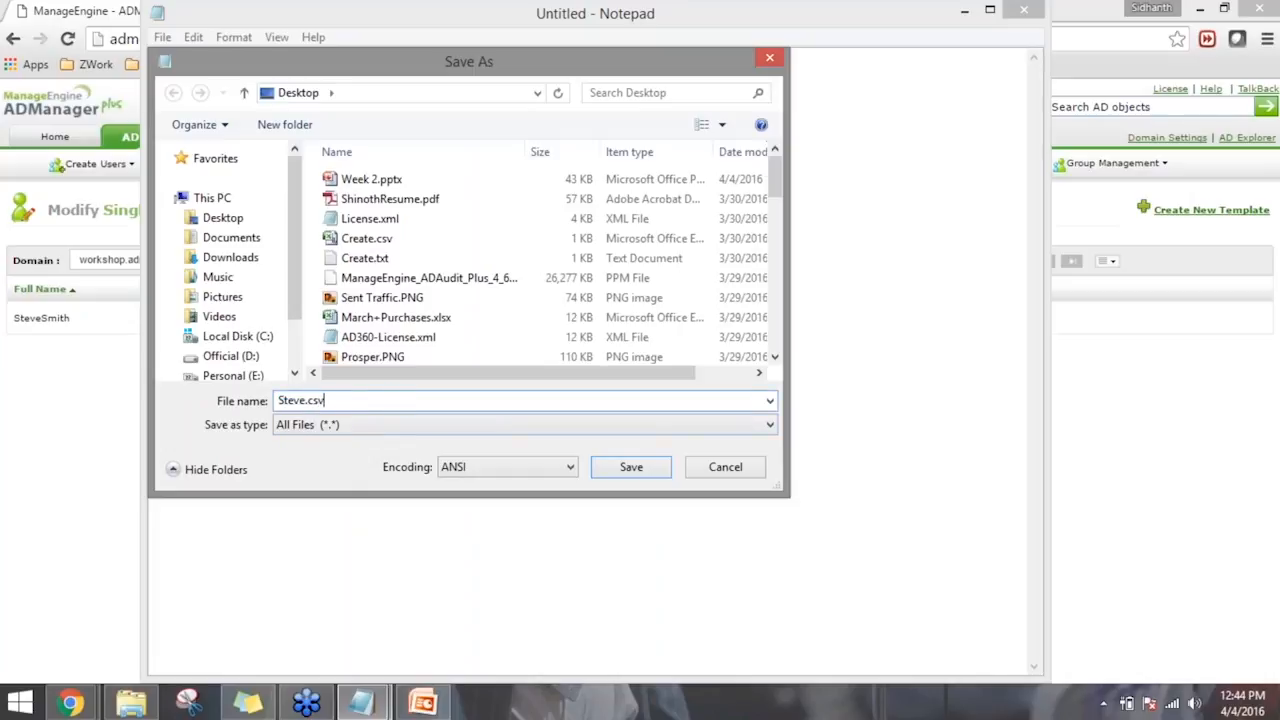
pyautogui.click(631, 467)
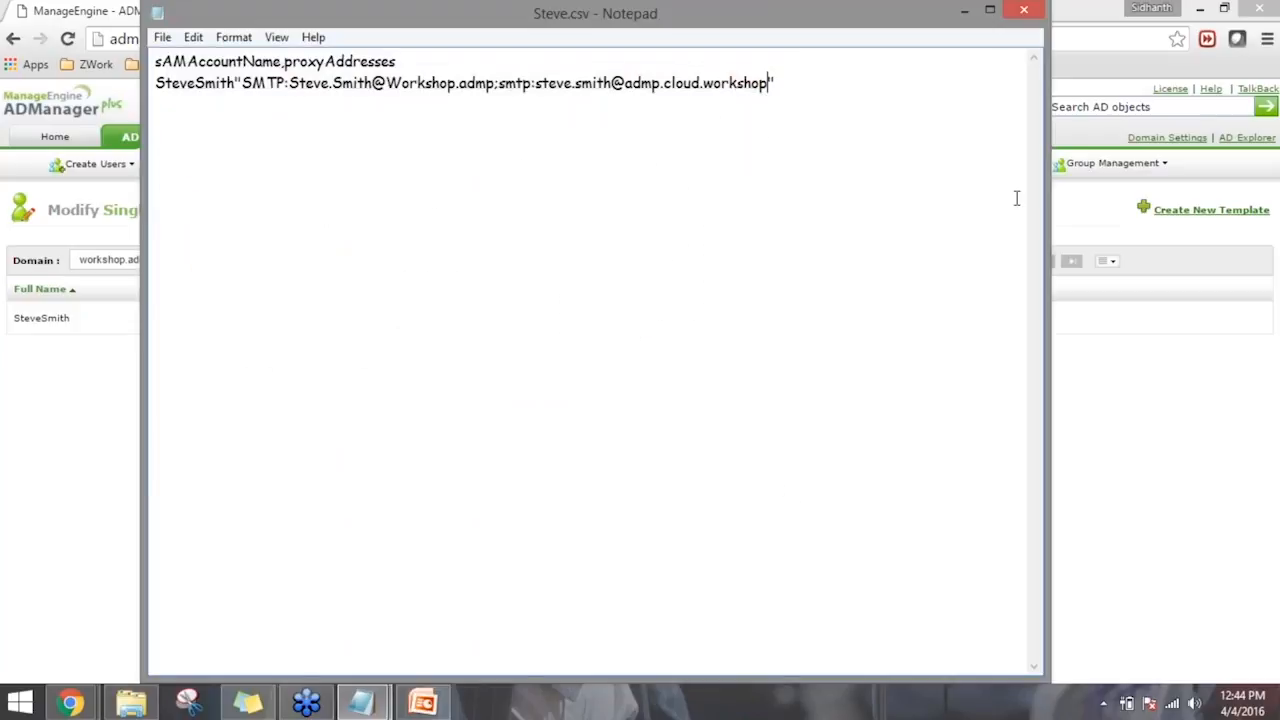
# - Switch back to ADManager Plus and open the CSV import page for modifying users
pyautogui.click(964, 10)
pyautogui.click(457, 390)
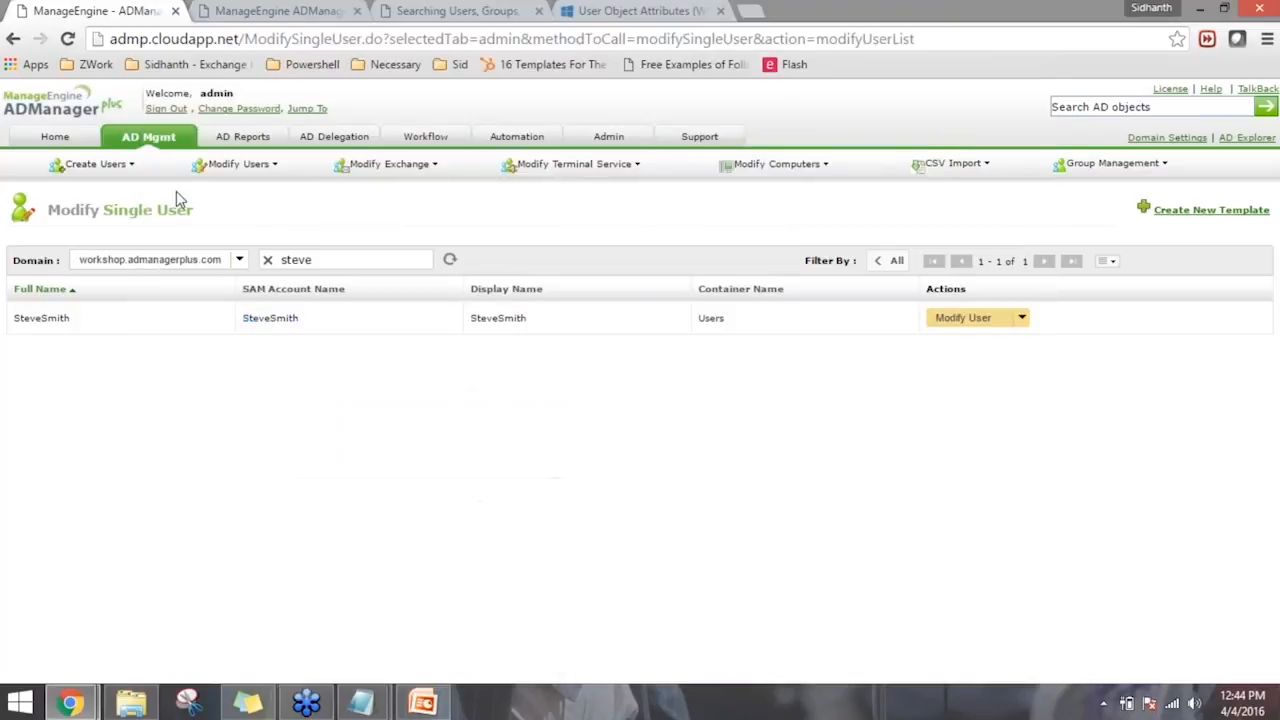
pyautogui.click(152, 142)
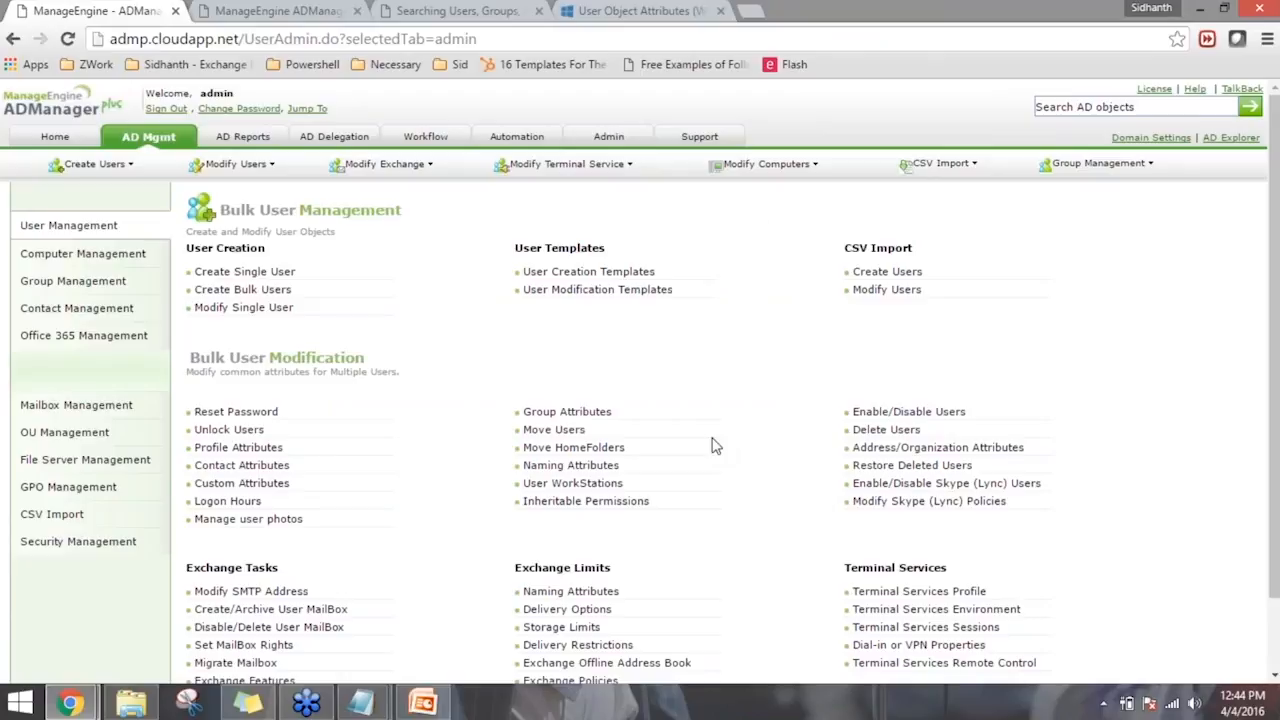
pyautogui.click(905, 290)
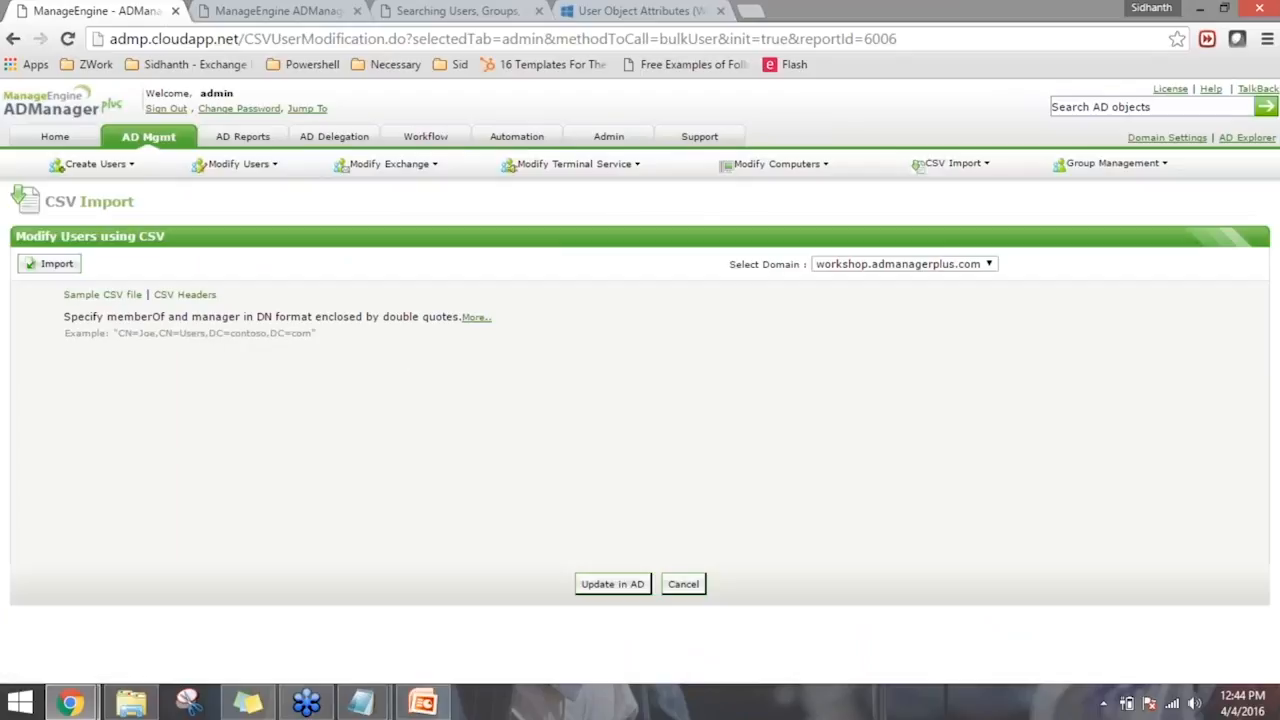
# - Try to import the newly saved CSV file from the Desktop for the user modification
pyautogui.click(66, 268)
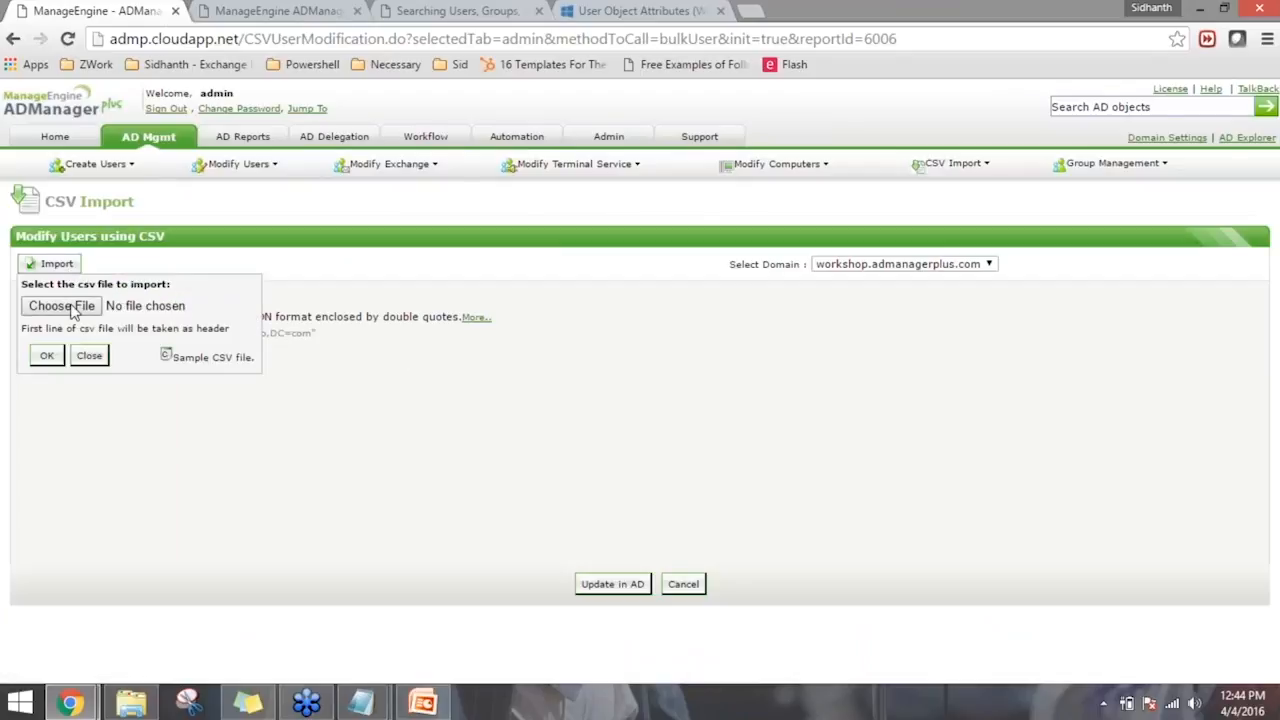
pyautogui.click(72, 308)
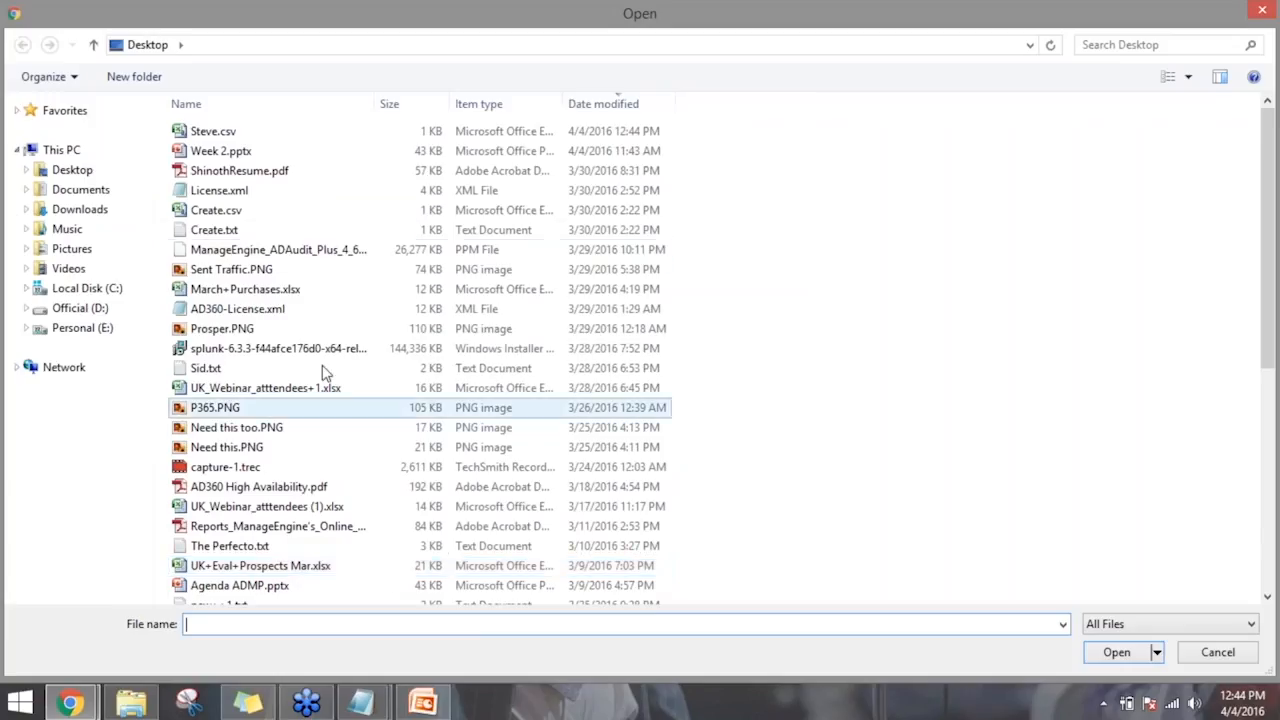
pyautogui.click(216, 236)
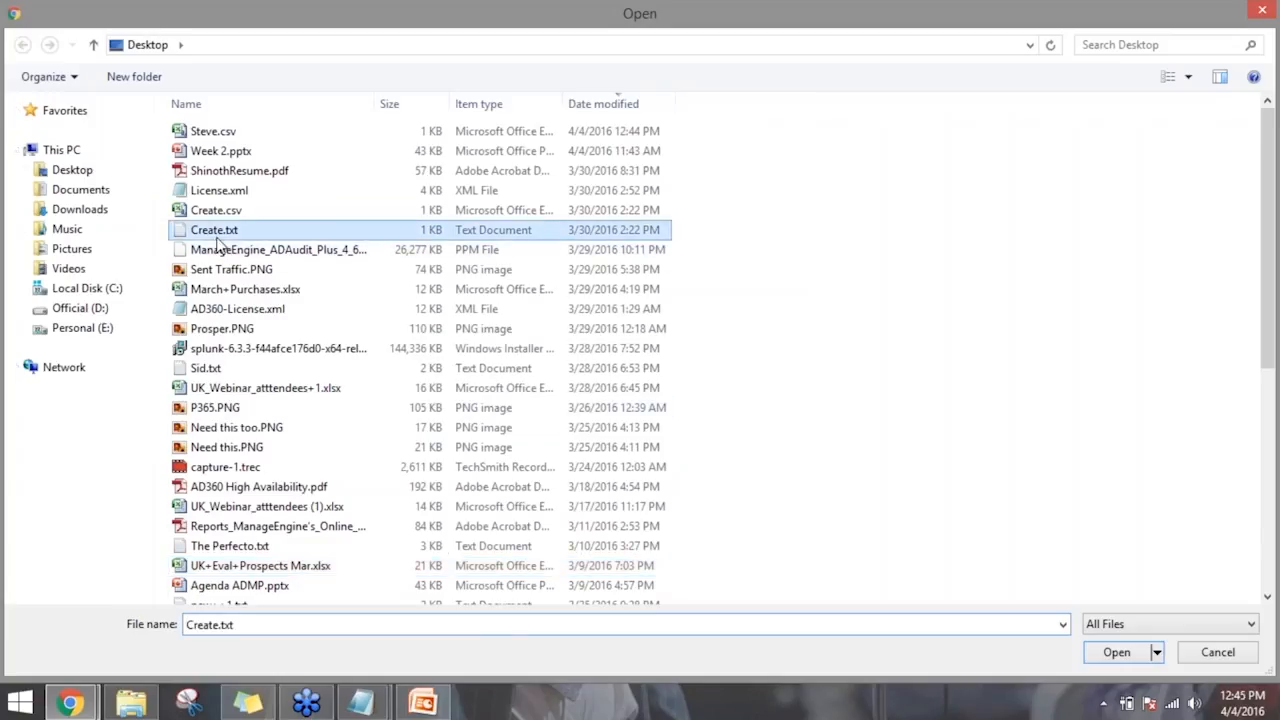
pyautogui.doubleClick(222, 133)
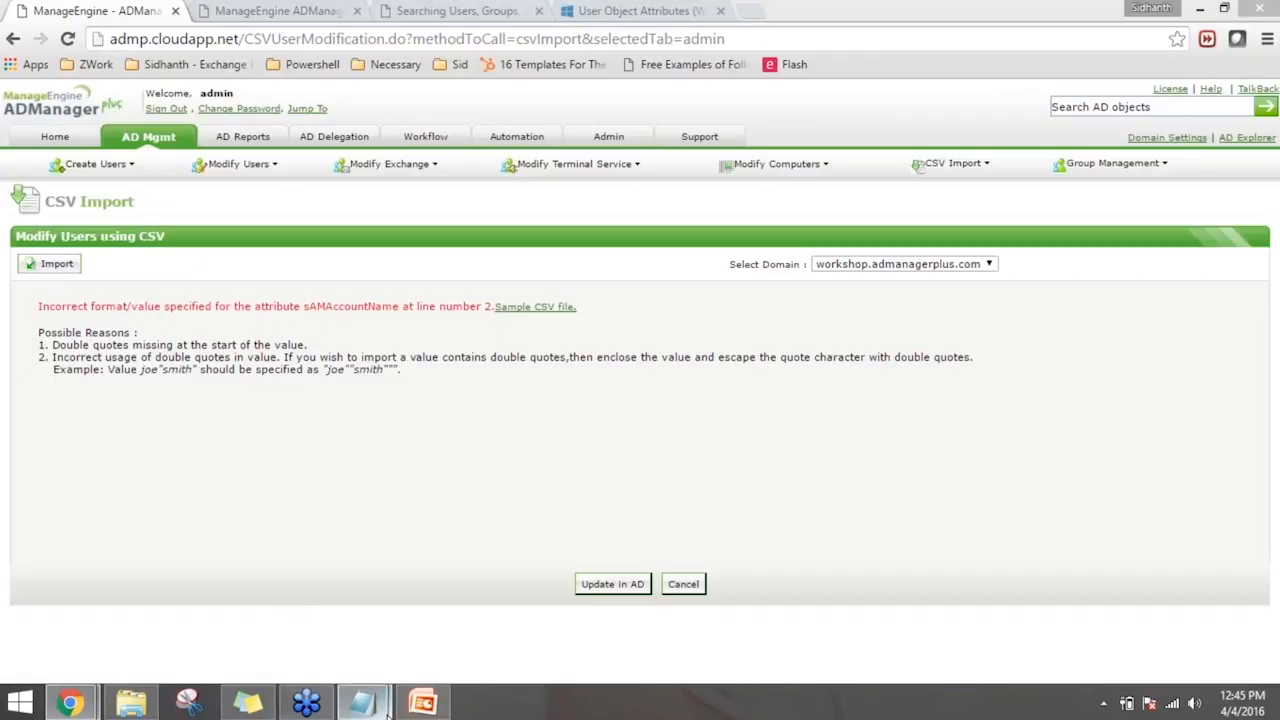
# - Insert the missing comma between the account name and the quoted proxy addresses in the CSV and save the file
pyautogui.moveTo(362, 703)
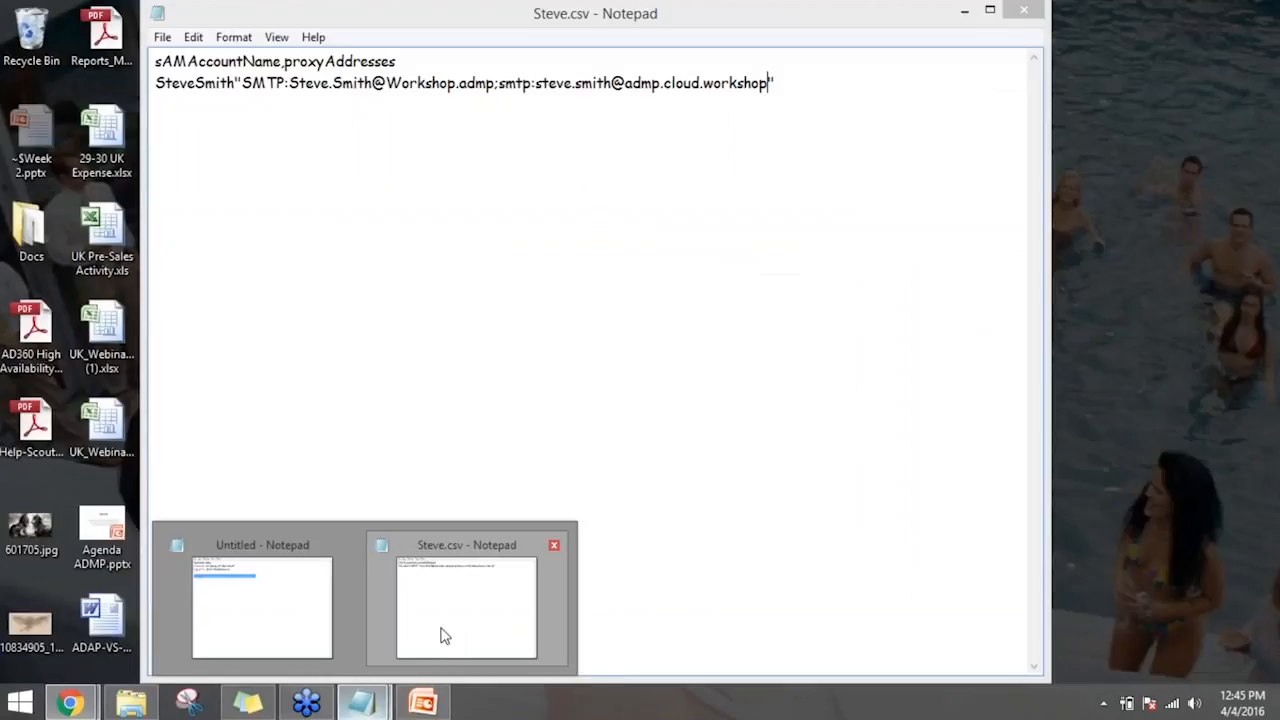
pyautogui.click(443, 634)
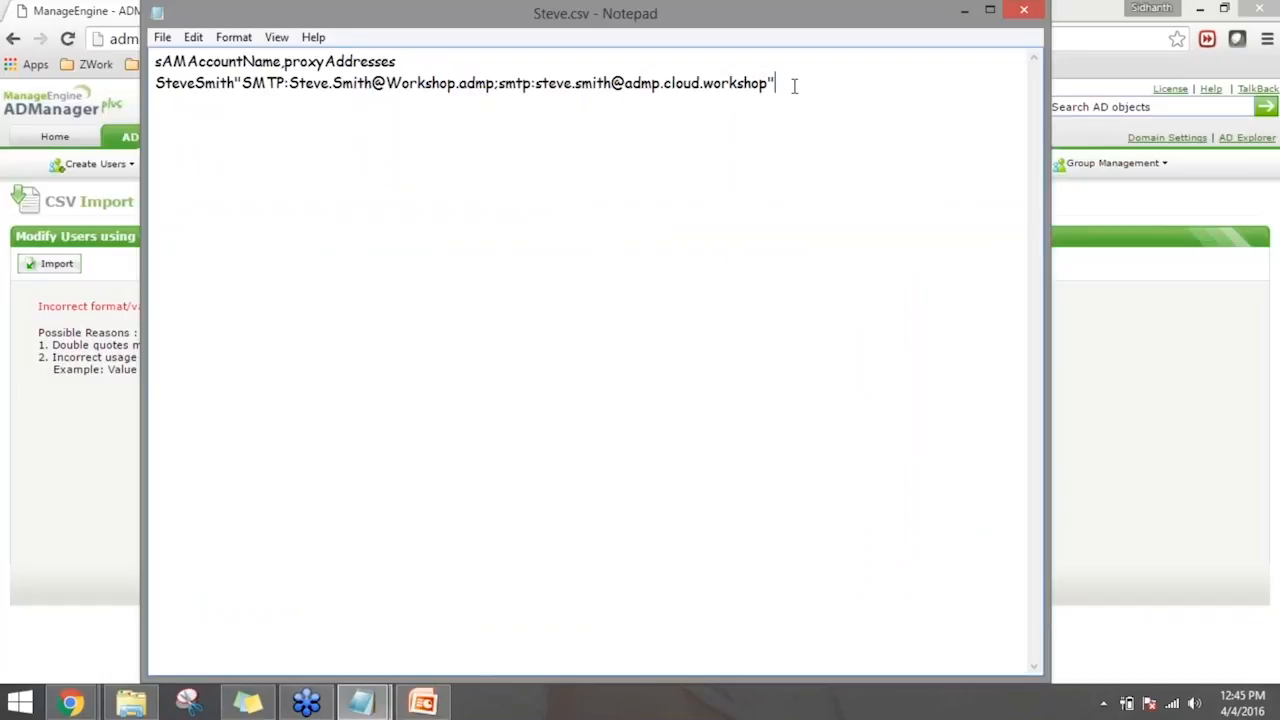
pyautogui.click(238, 83)
pyautogui.write(',')
pyautogui.click(333, 176)
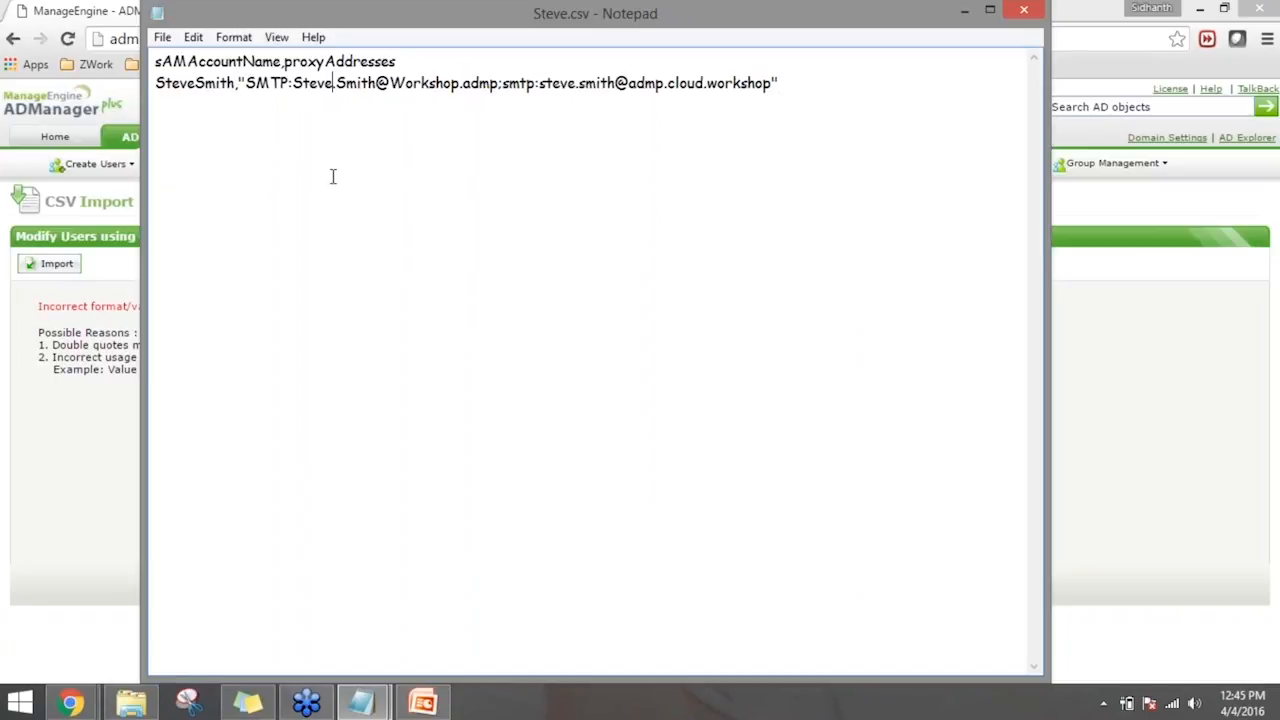
pyautogui.write('.')
# - Import the corrected CSV file from the Desktop into the ADManager Plus user modification page
pyautogui.hotkey('alt', 'Tab')
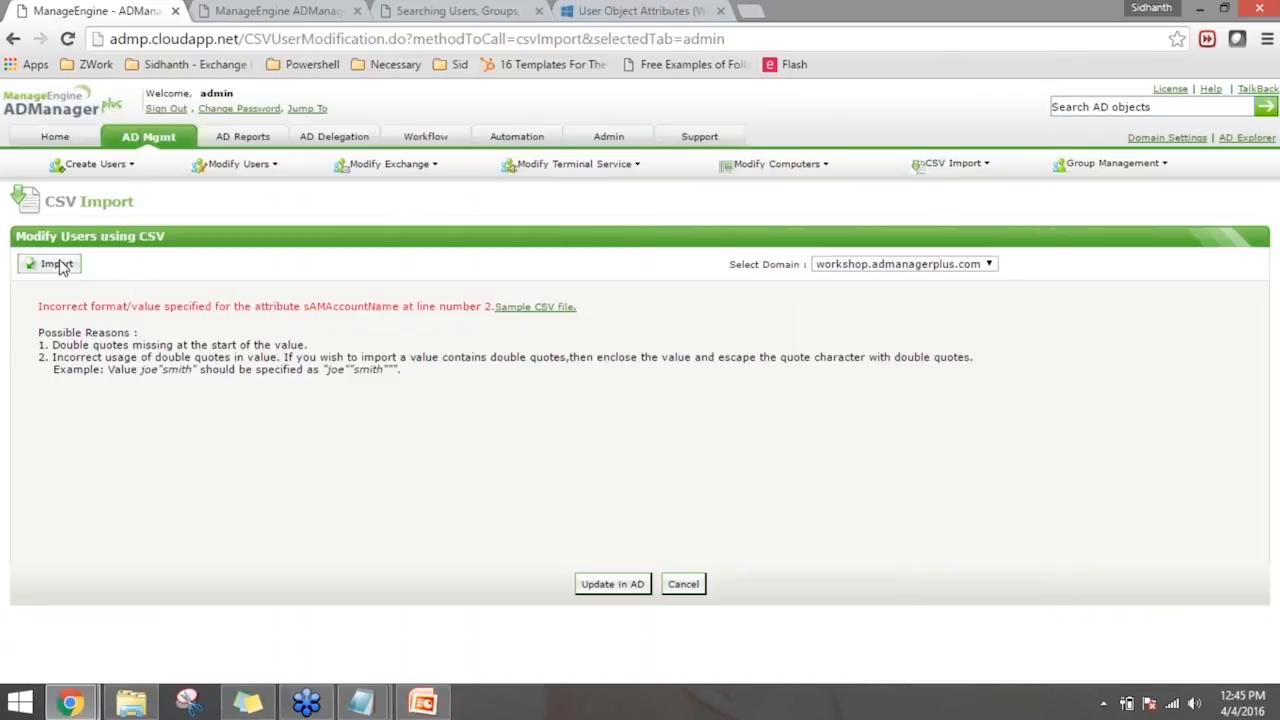
pyautogui.click(57, 264)
pyautogui.click(84, 306)
pyautogui.doubleClick(209, 129)
pyautogui.click(44, 392)
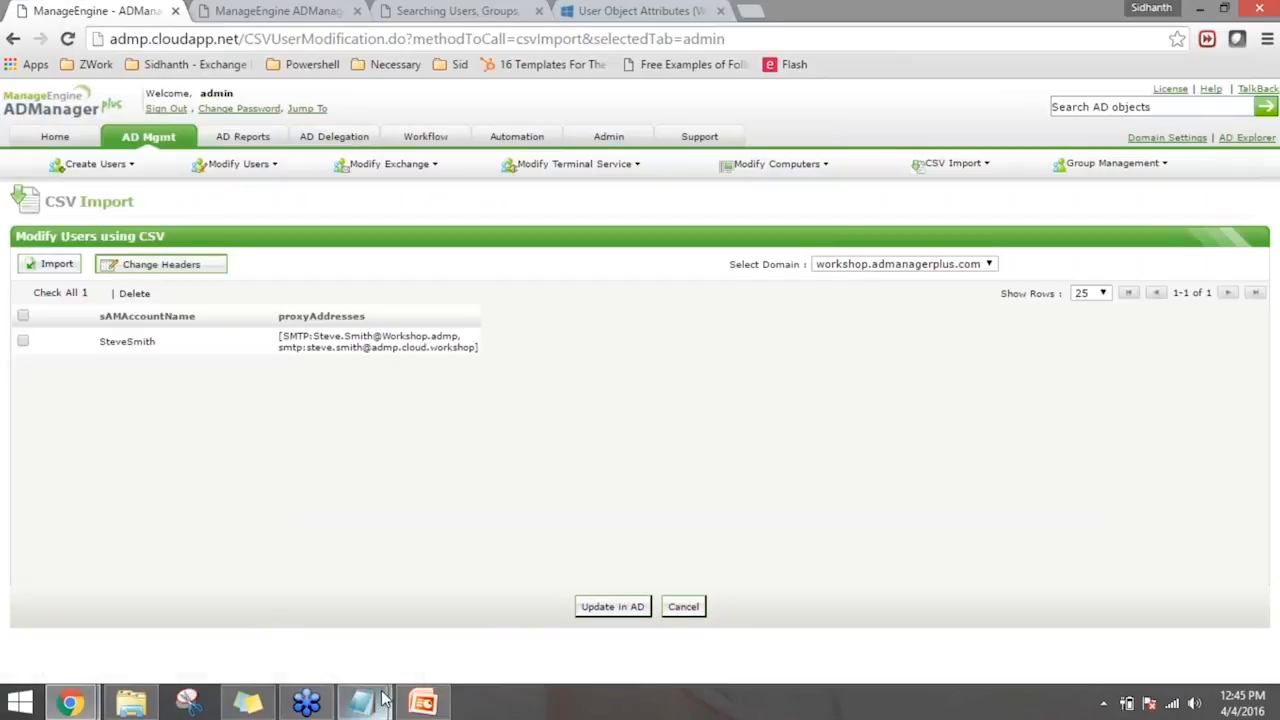
# - Review the CSV contents in Notepad, return to the import page, select all imported users and start their update in AD
pyautogui.moveTo(383, 703)
pyautogui.click(414, 643)
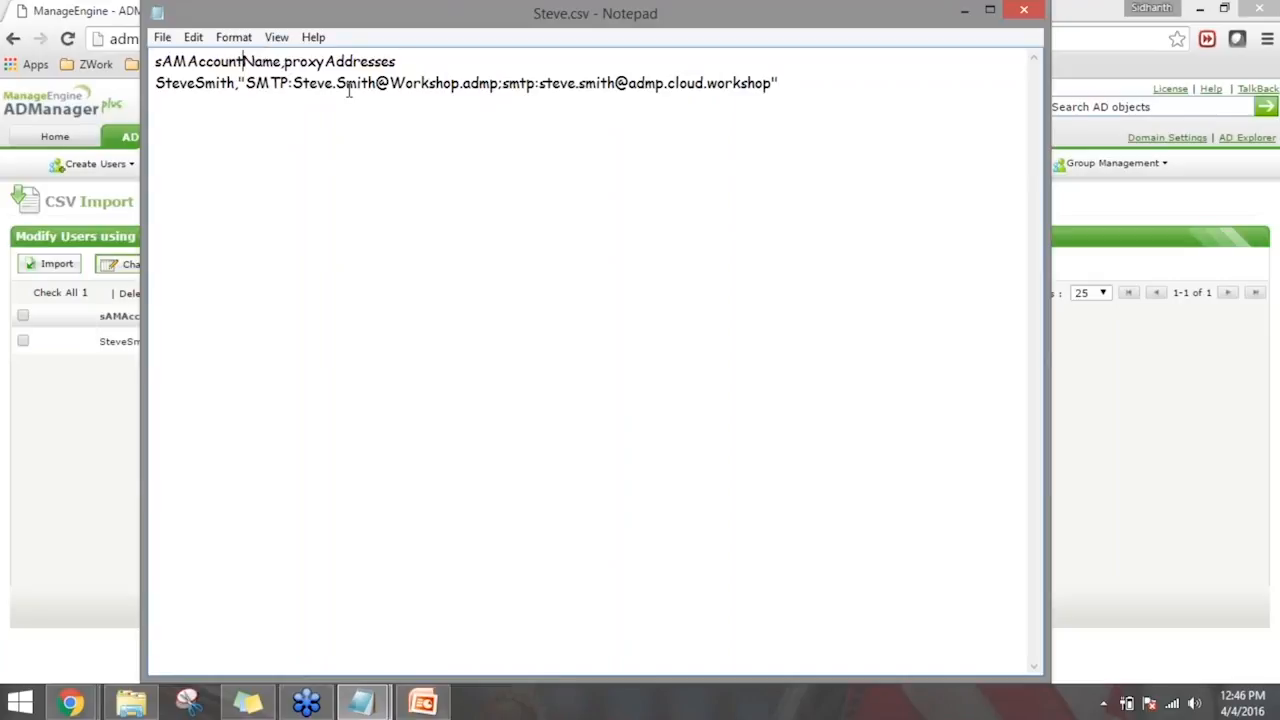
pyautogui.click(104, 403)
pyautogui.click(23, 317)
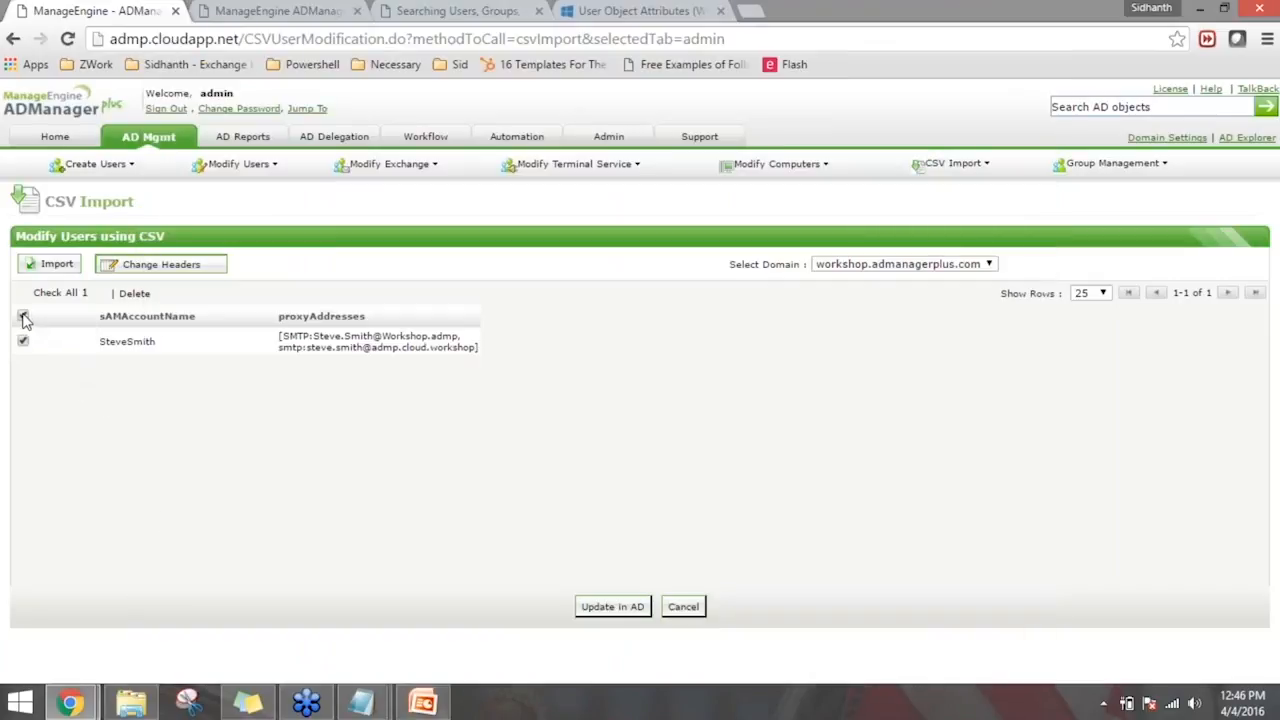
pyautogui.click(590, 608)
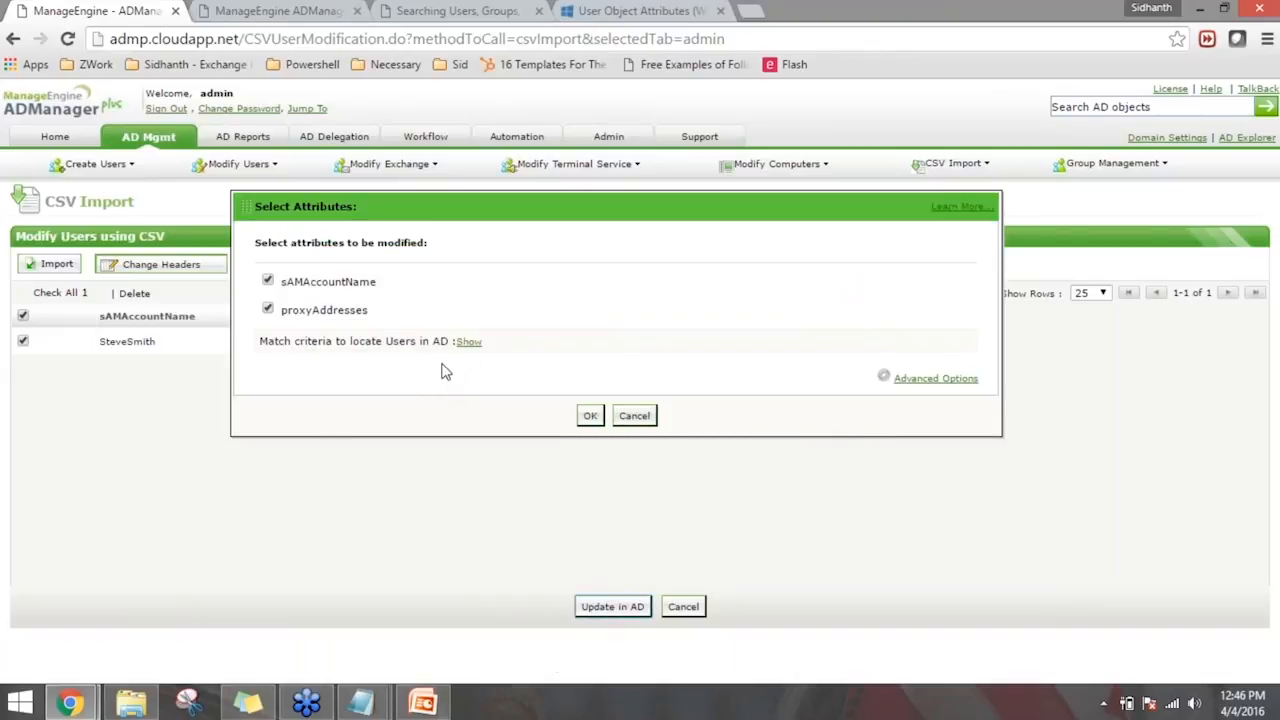
# - Inspect the match criteria and advanced options, apply the proxyAddresses update matched on sAMAccountName, and review the result
pyautogui.click(465, 343)
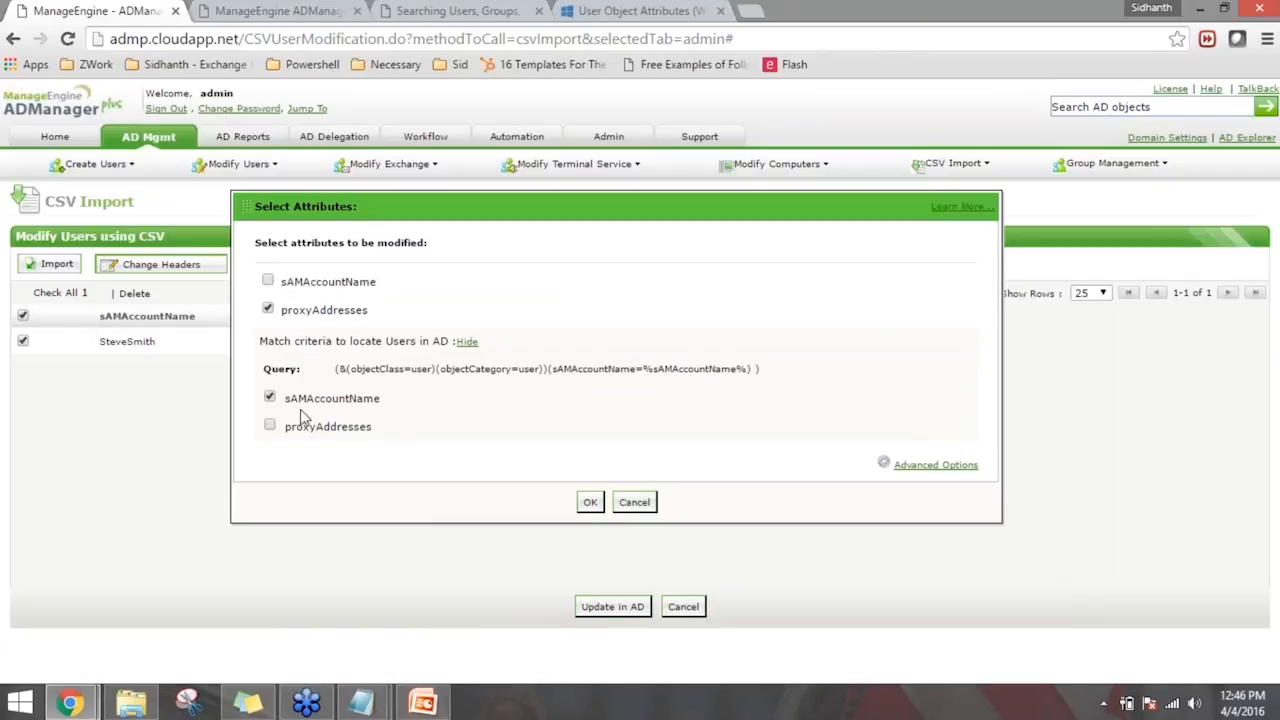
pyautogui.moveTo(292, 398); pyautogui.dragTo(349, 400)
pyautogui.click(349, 400)
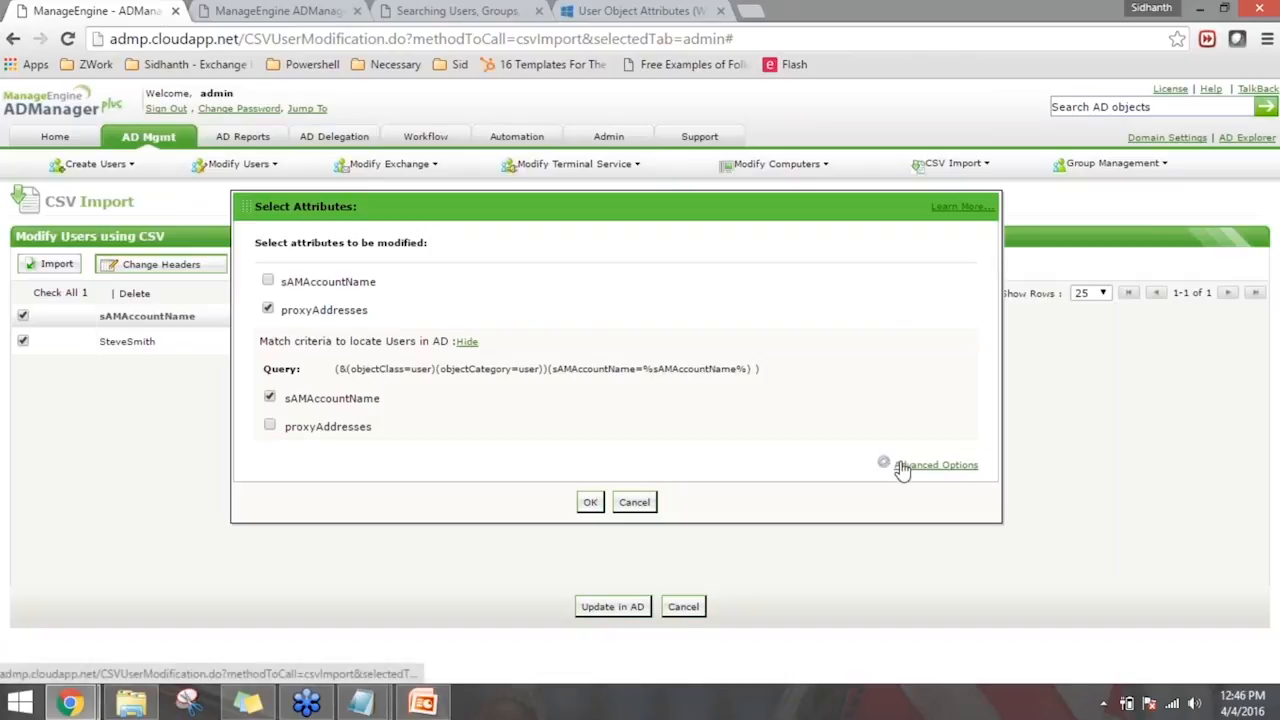
pyautogui.click(935, 464)
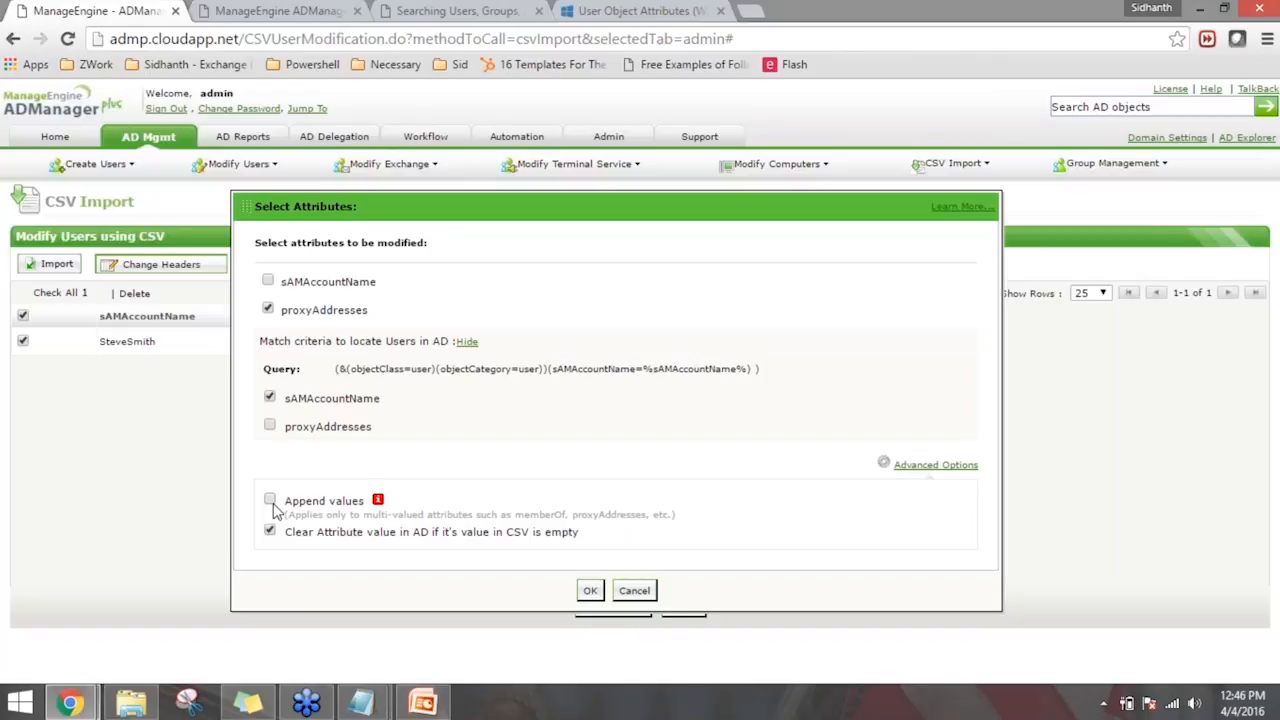
pyautogui.click(589, 590)
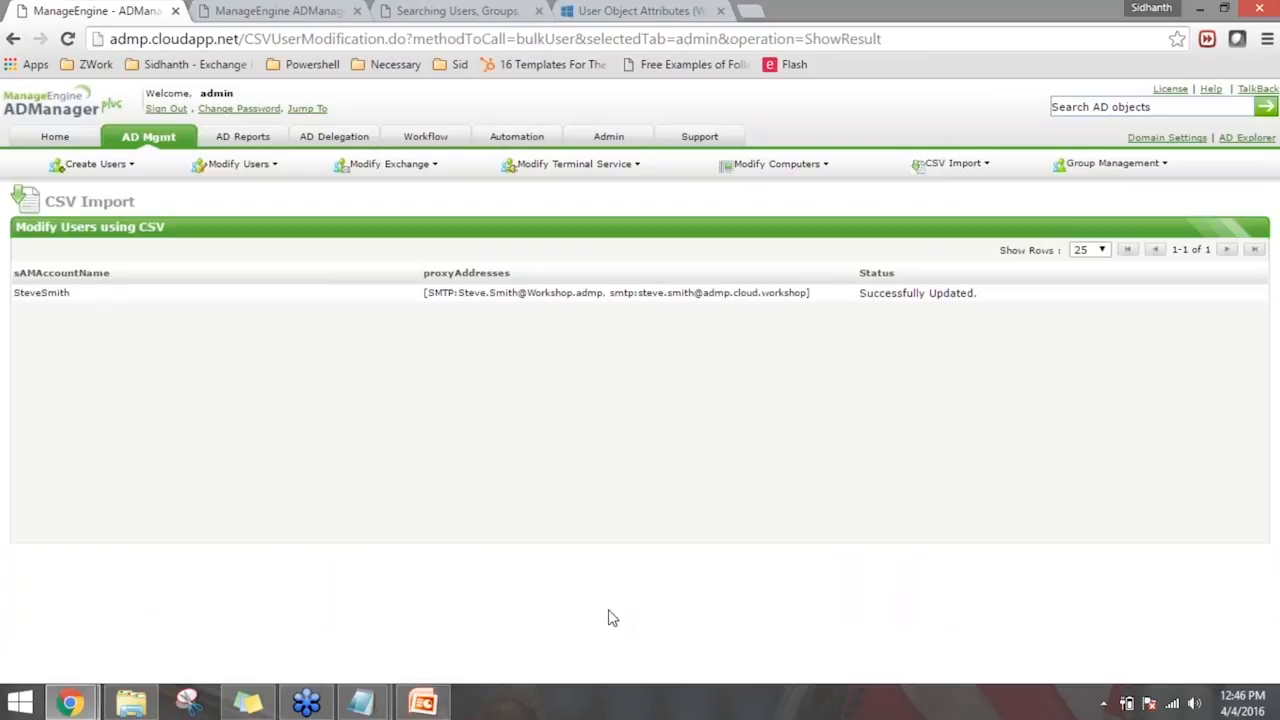
pyautogui.moveTo(978, 295); pyautogui.dragTo(912, 298)
pyautogui.moveTo(468, 295); pyautogui.dragTo(564, 295)
pyautogui.click(686, 390)
# - Find the updated user by first name in Modify Single User and open the user's properties
pyautogui.click(155, 140)
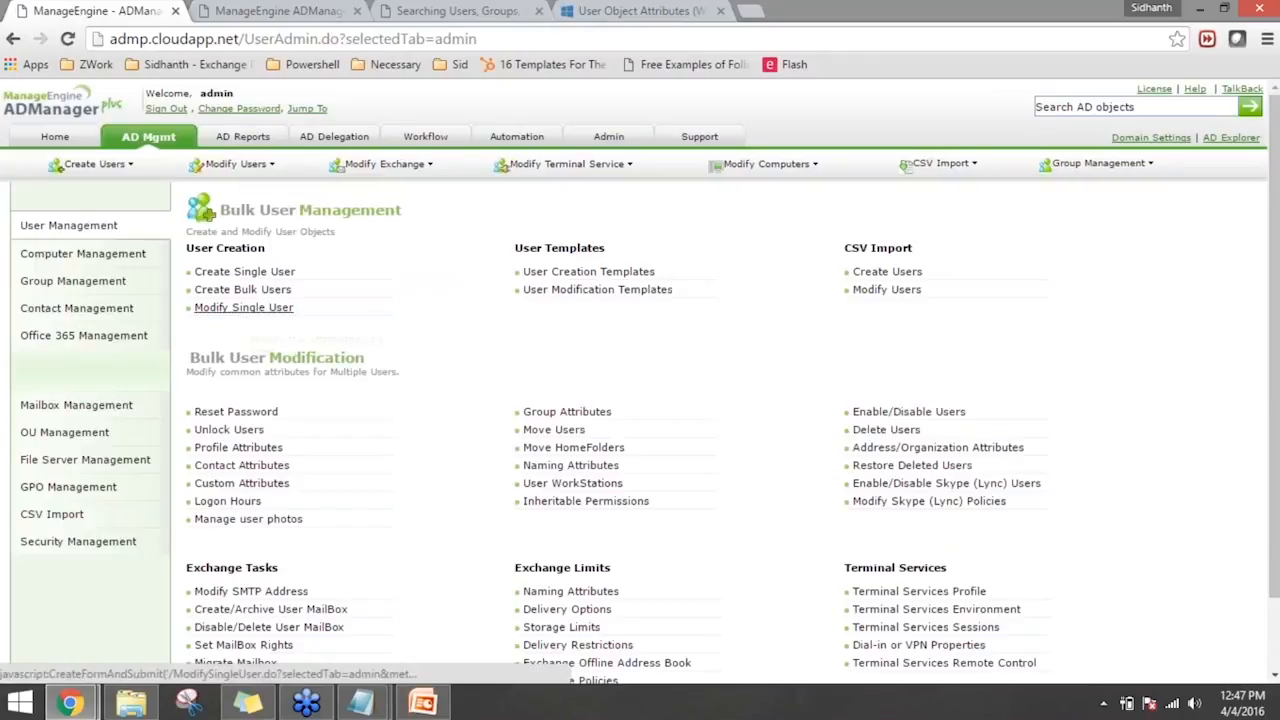
pyautogui.click(248, 310)
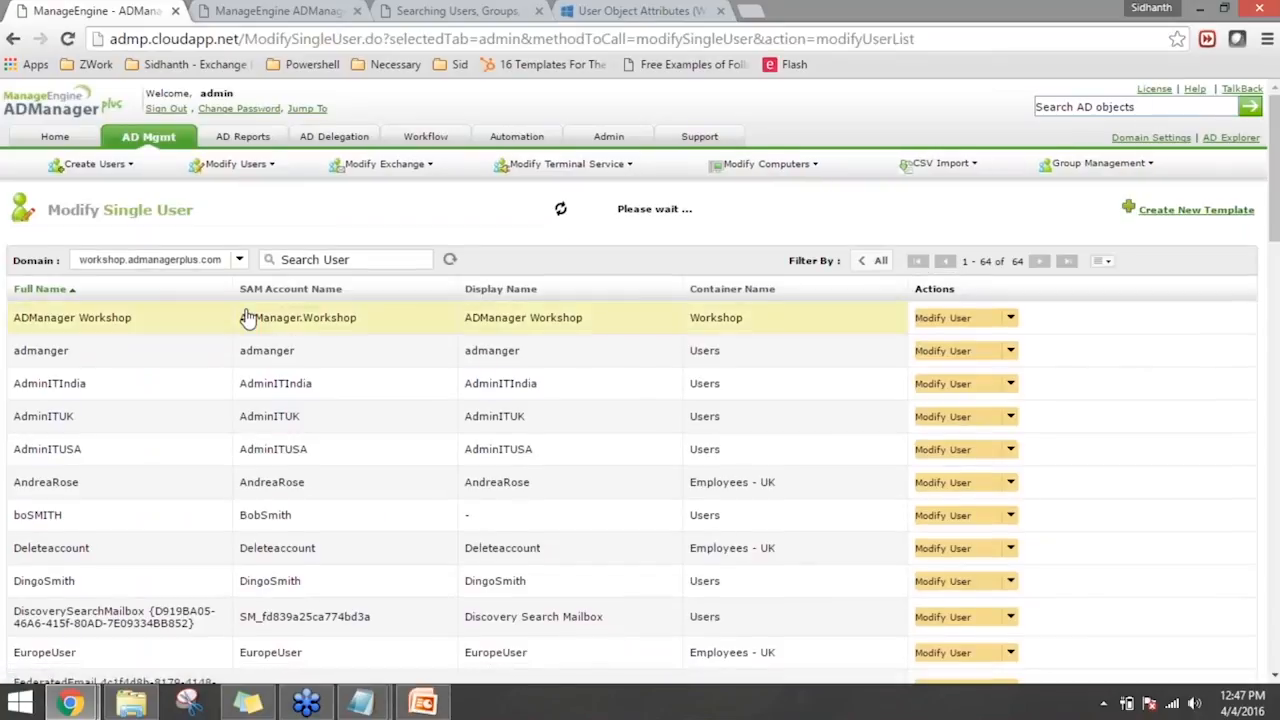
pyautogui.click(389, 260)
pyautogui.write('steve')
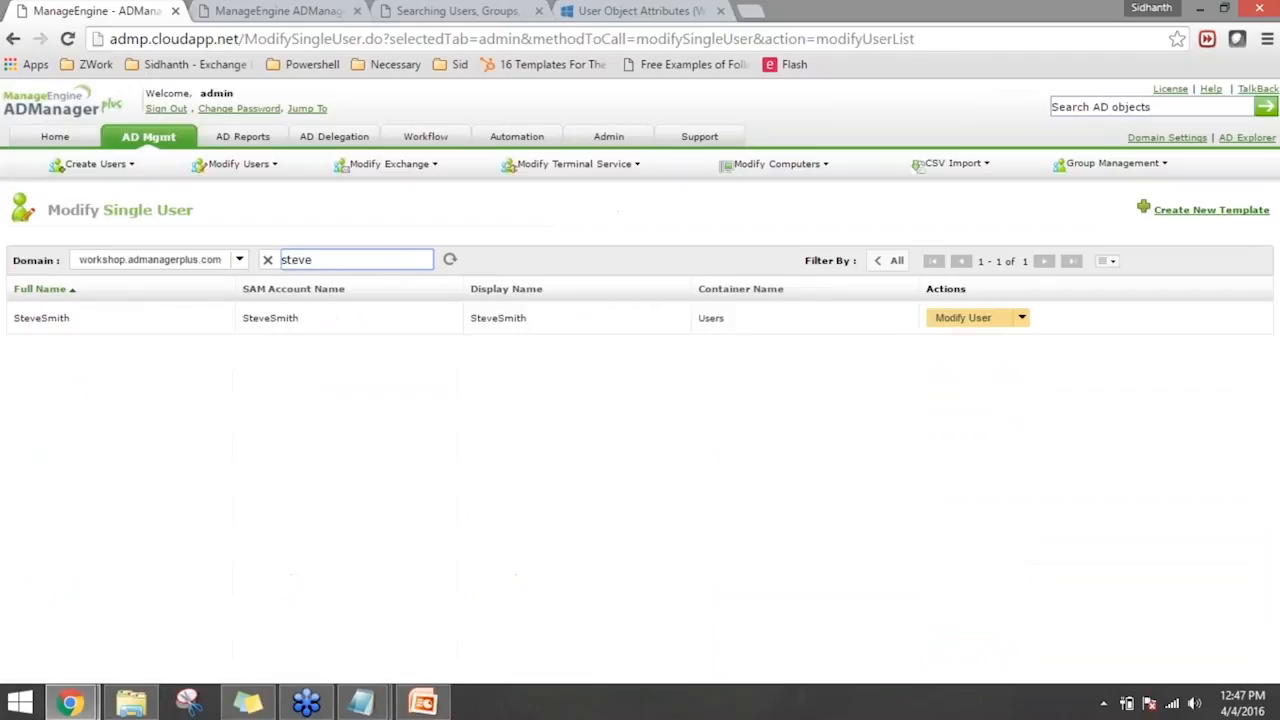
pyautogui.click(955, 320)
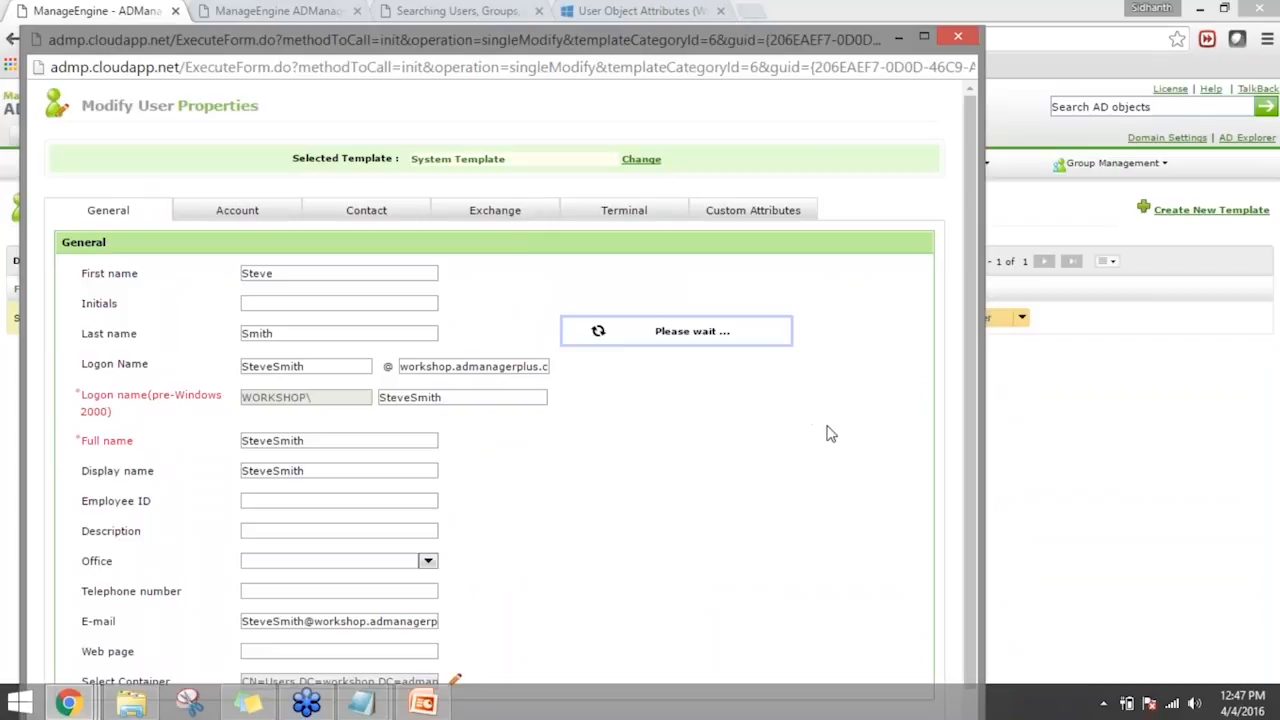
# - Examine the additional e-mail addresses in the user's Exchange properties, then minimize the properties window
pyautogui.scroll(-1, 934, 288)
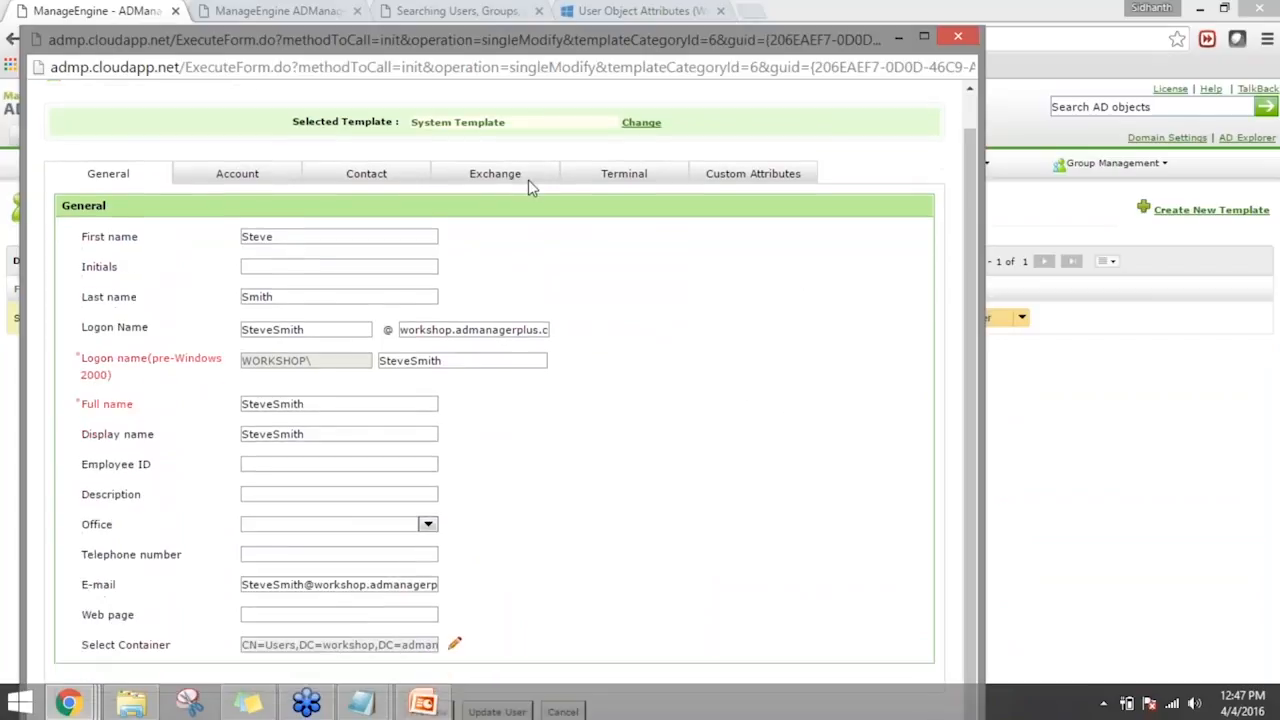
pyautogui.click(528, 179)
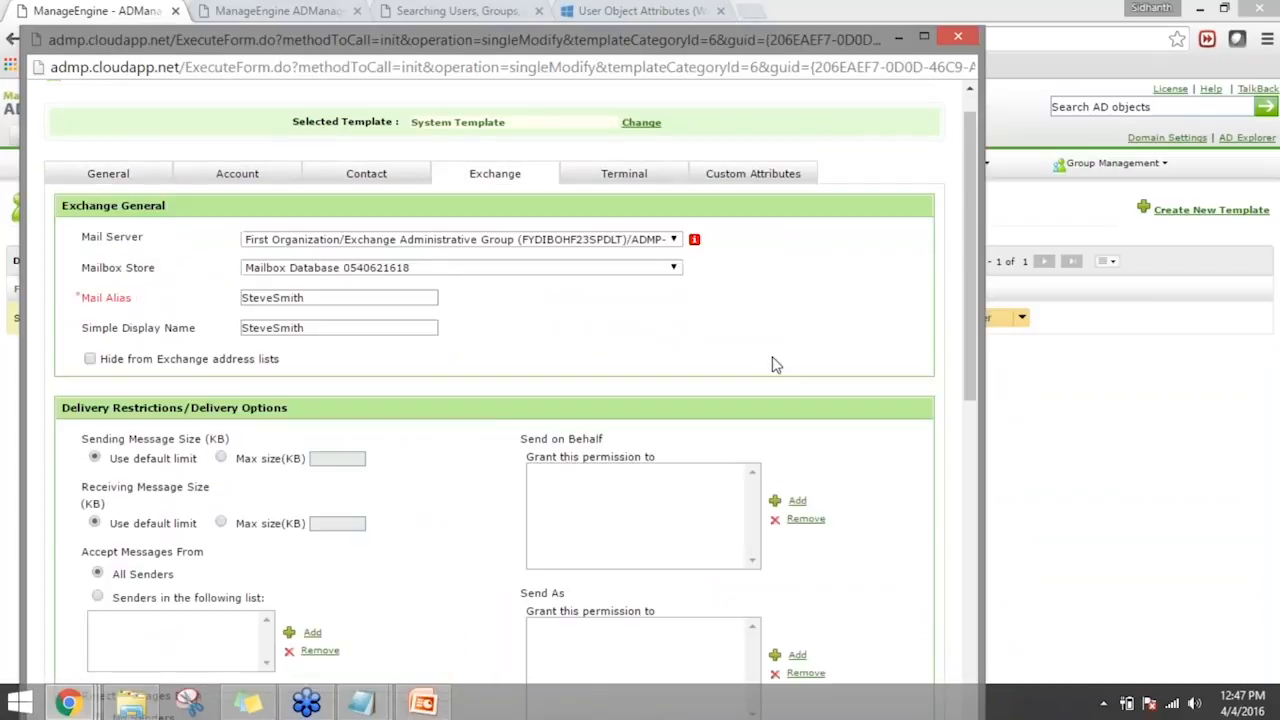
pyautogui.scroll(-5, 779, 366)
pyautogui.click(675, 420)
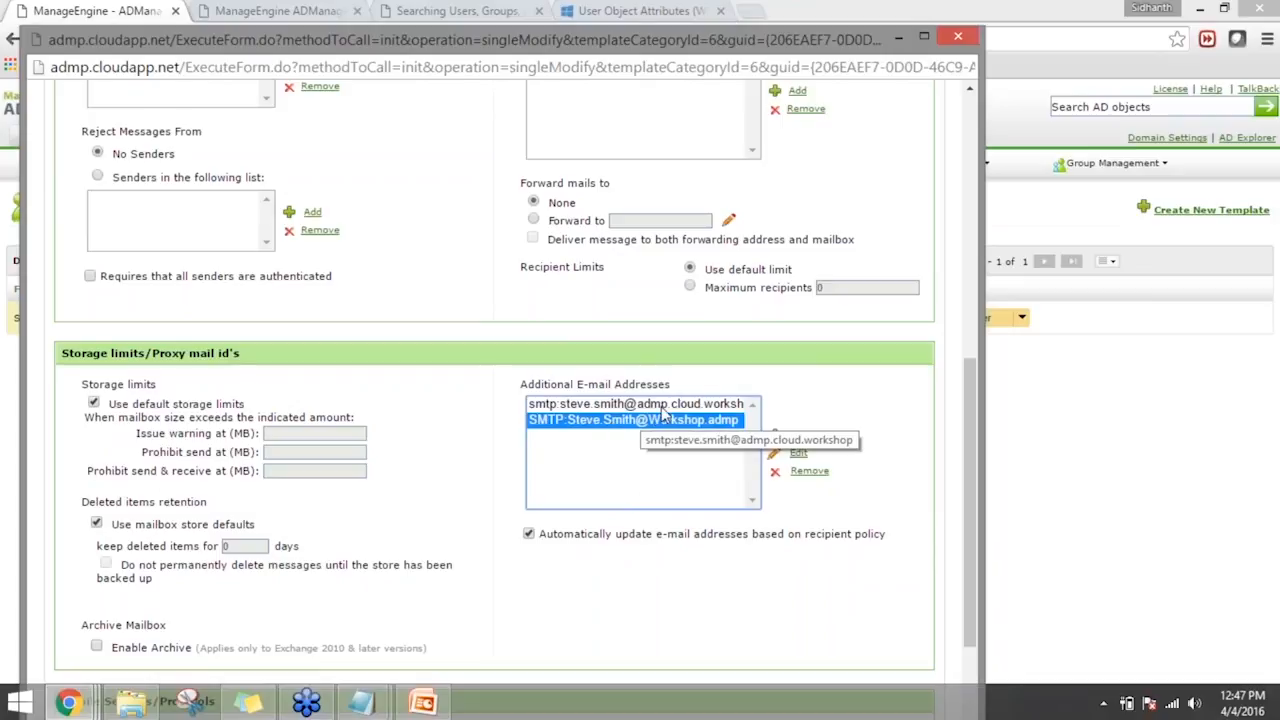
pyautogui.click(663, 407)
pyautogui.click(632, 421)
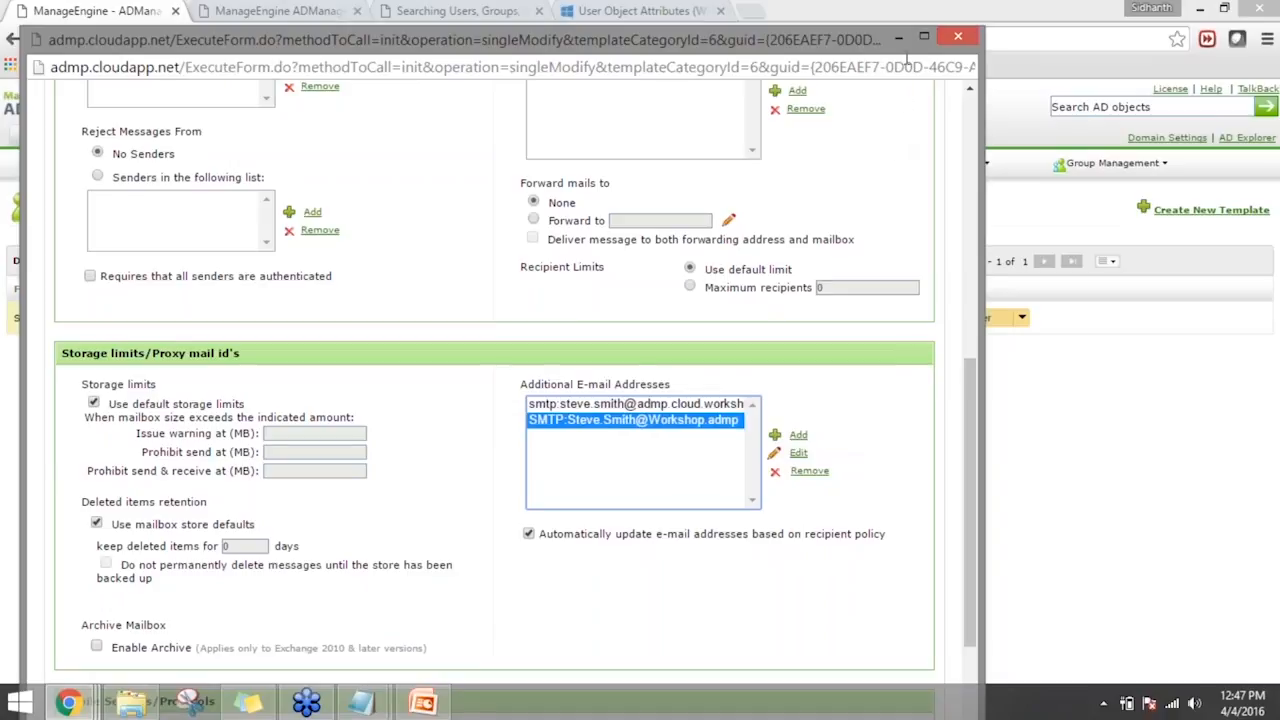
pyautogui.click(899, 40)
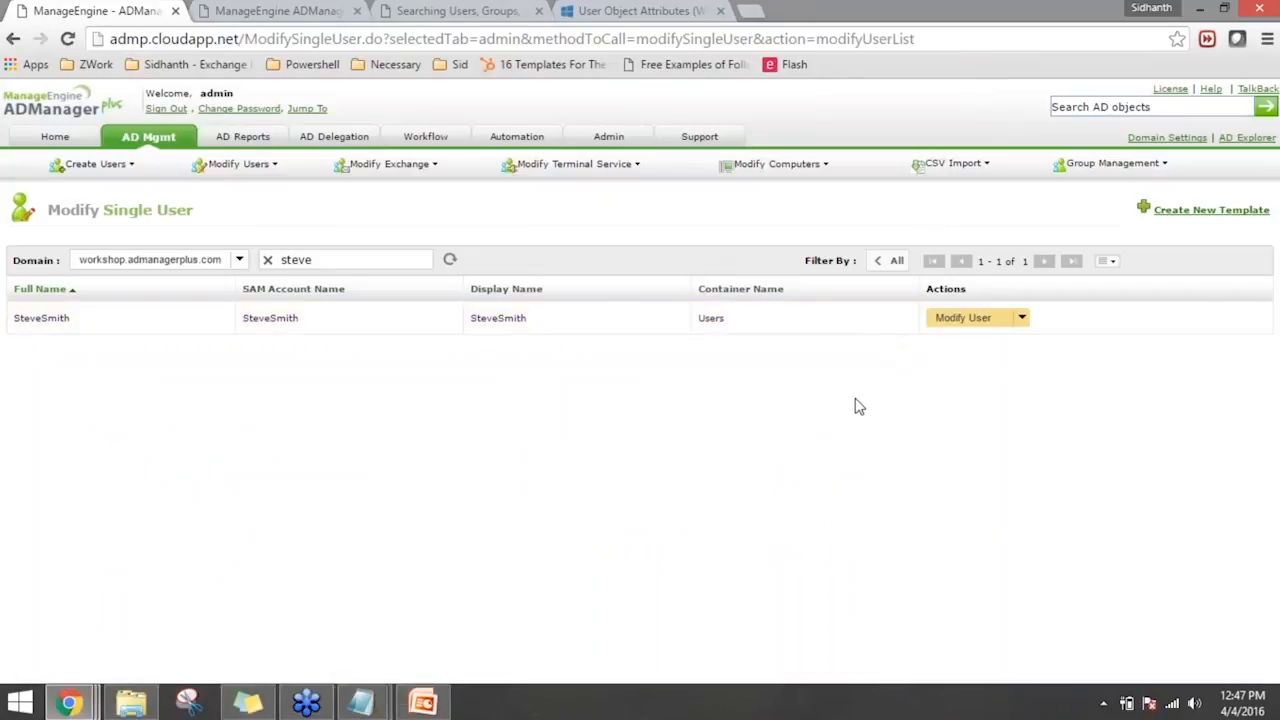
# - Open the bulk Modify SMTP Address task among the Exchange tasks of user management
pyautogui.click(150, 140)
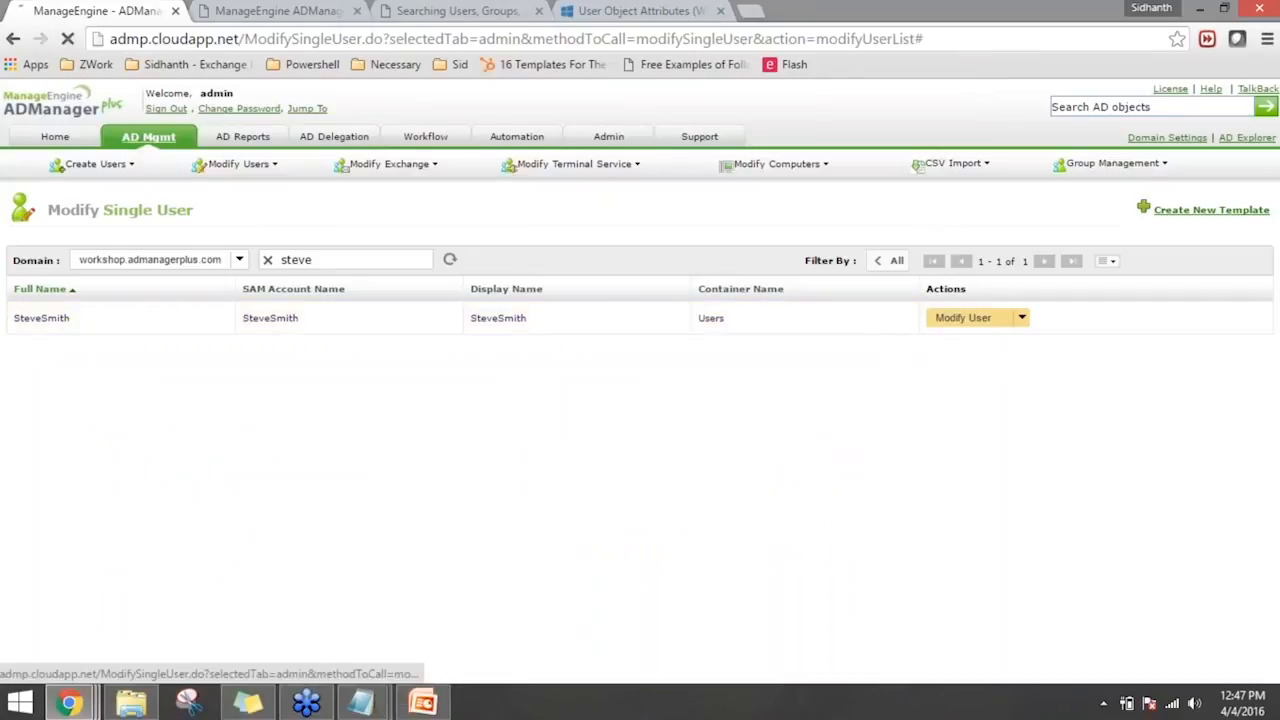
pyautogui.moveTo(186, 165)
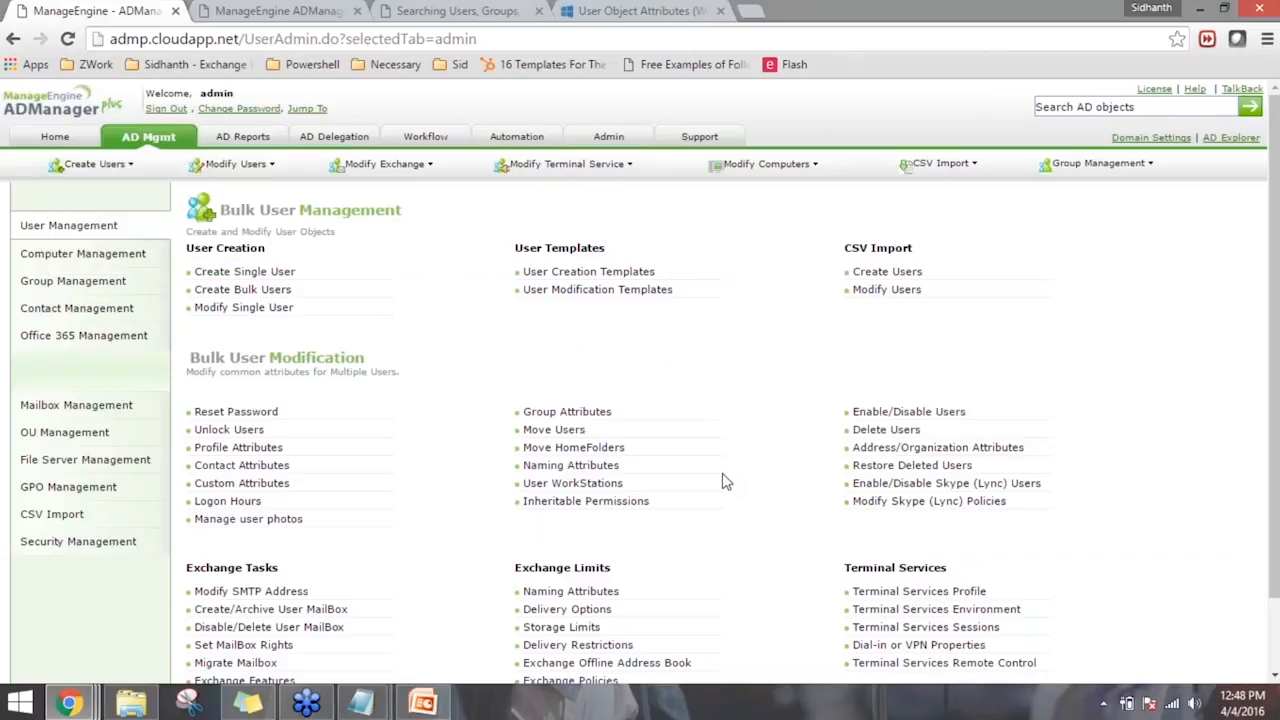
pyautogui.scroll(-2, 723, 474)
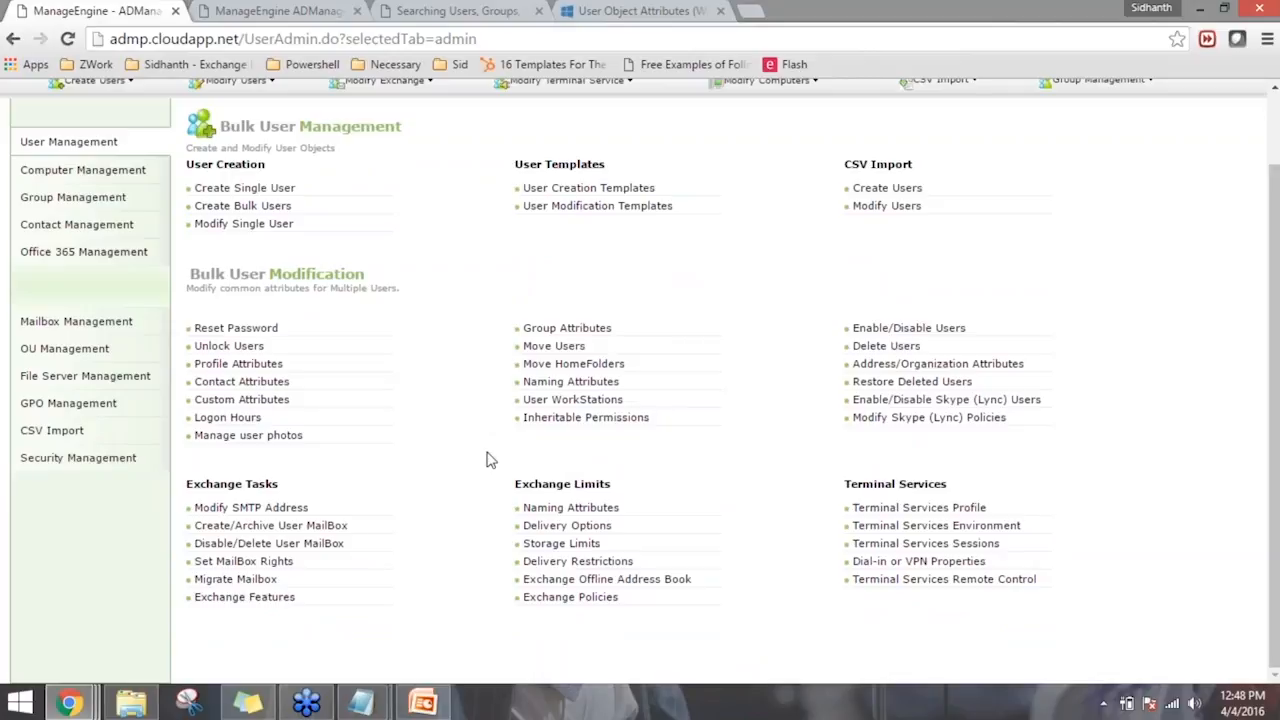
pyautogui.moveTo(195, 483); pyautogui.dragTo(275, 486)
pyautogui.click(328, 516)
pyautogui.click(287, 512)
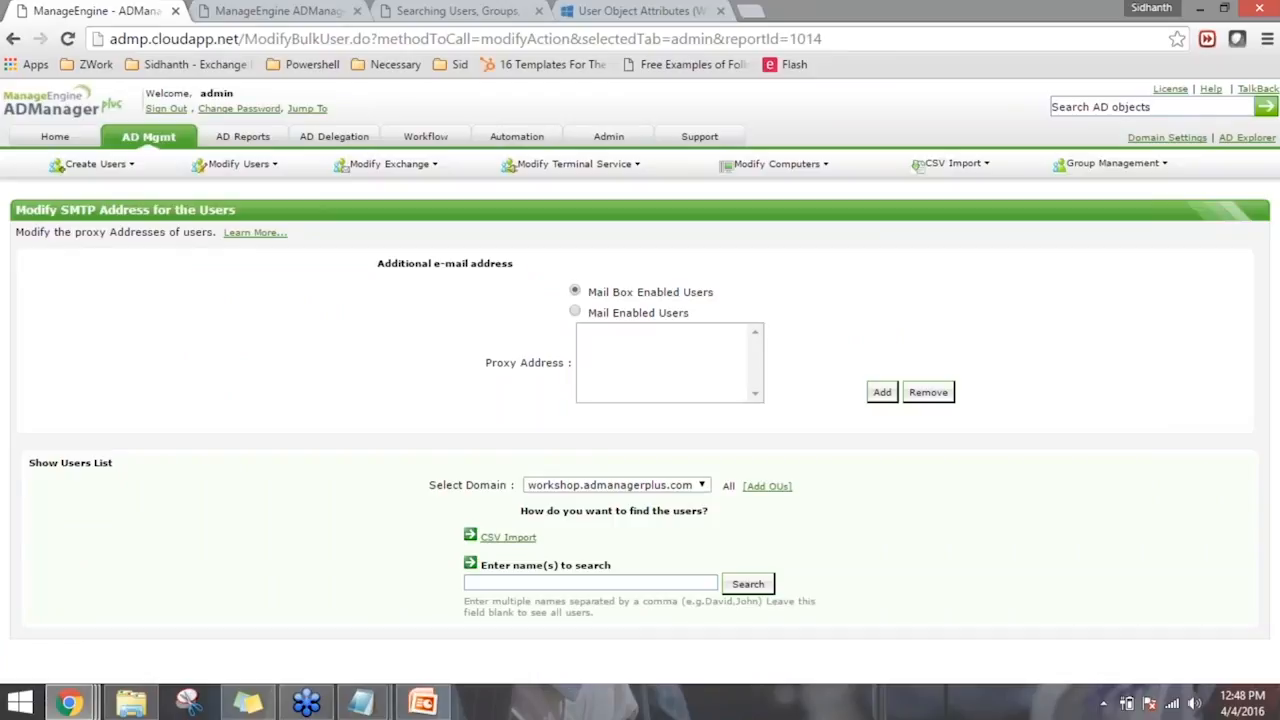
pyautogui.click(699, 352)
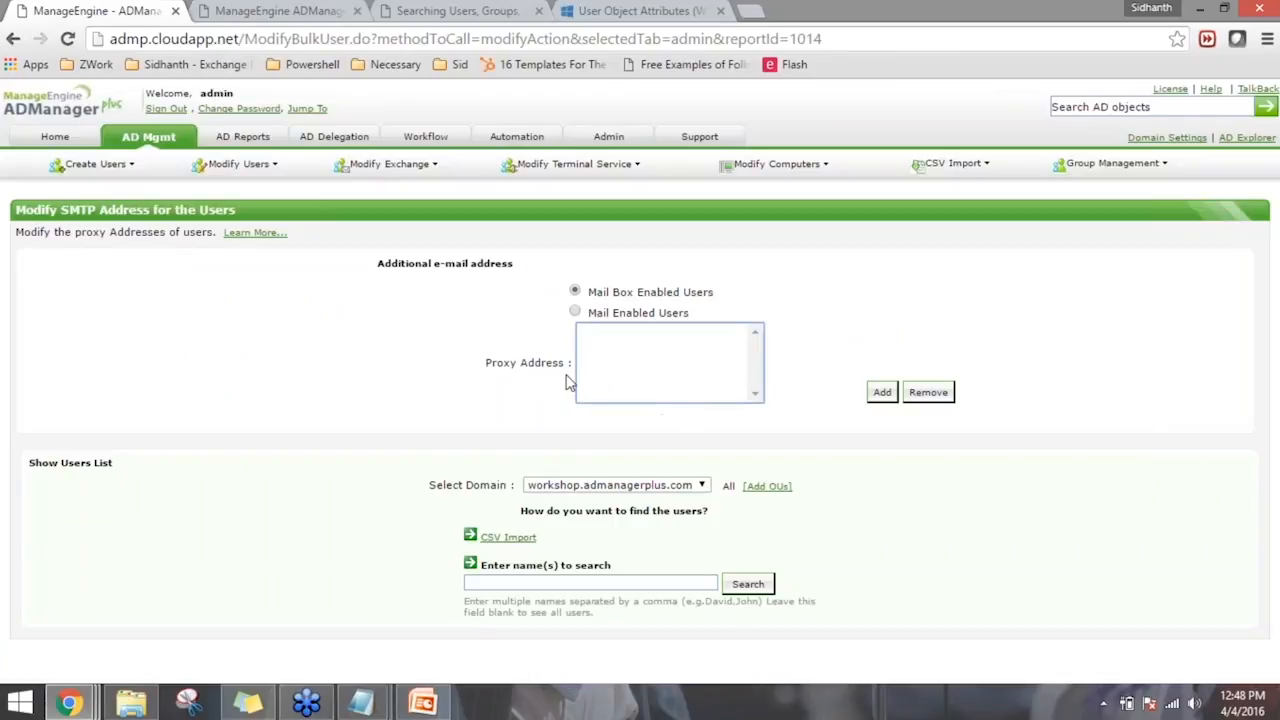
pyautogui.click(882, 392)
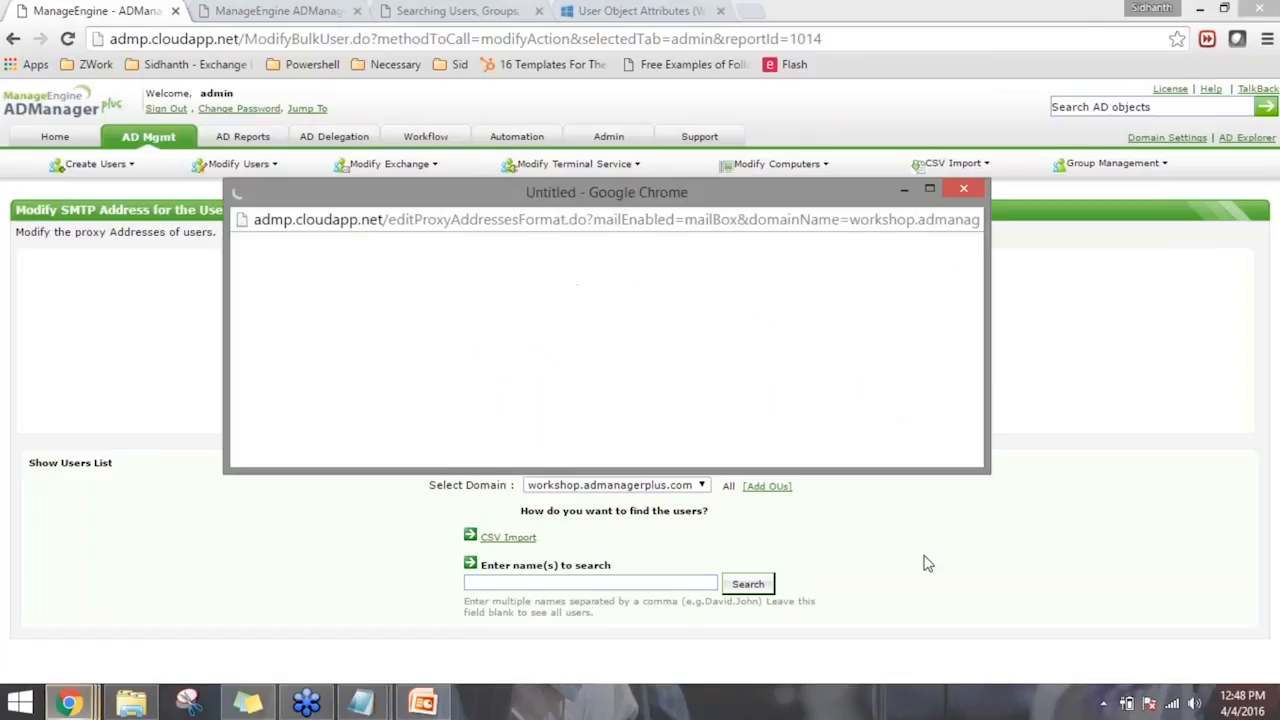
pyautogui.click(597, 300)
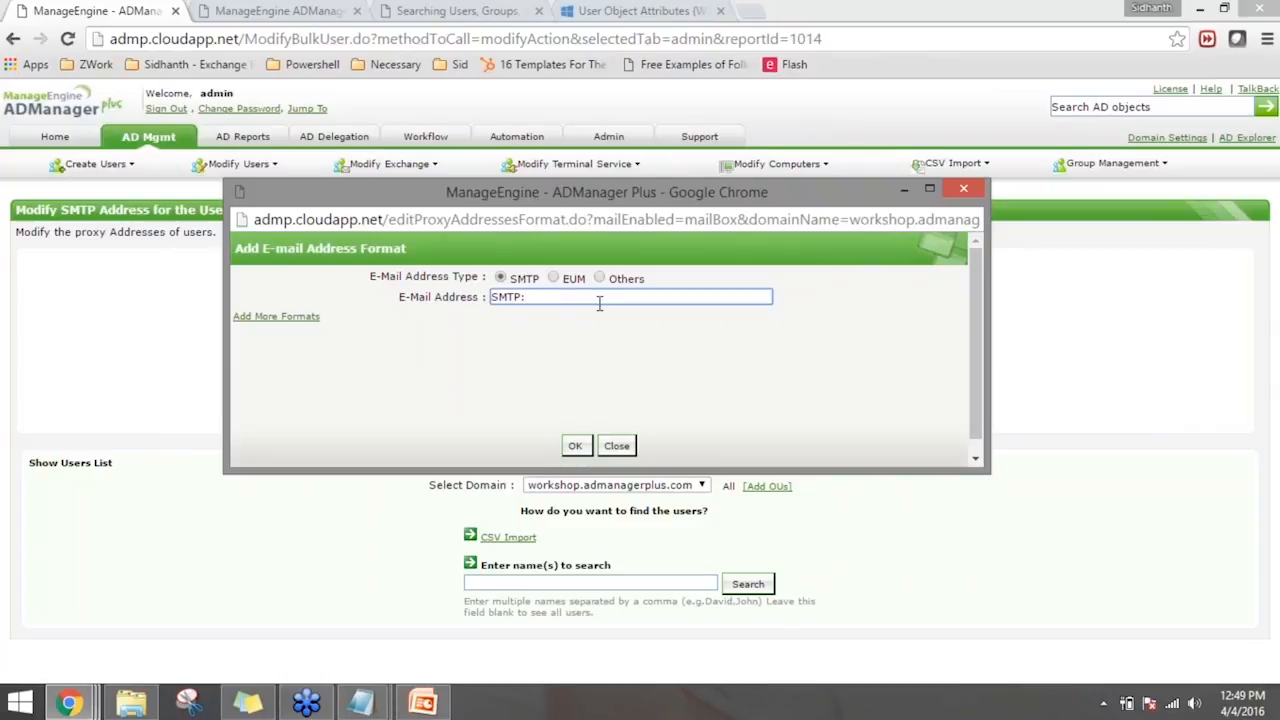
pyautogui.write('%%')
pyautogui.press('Left')
pyautogui.write('givenName')
pyautogui.press('End')
pyautogui.write('.')
pyautogui.write('%%')
pyautogui.write('sn')
pyautogui.press('End')
pyautogui.write('@admp.net')
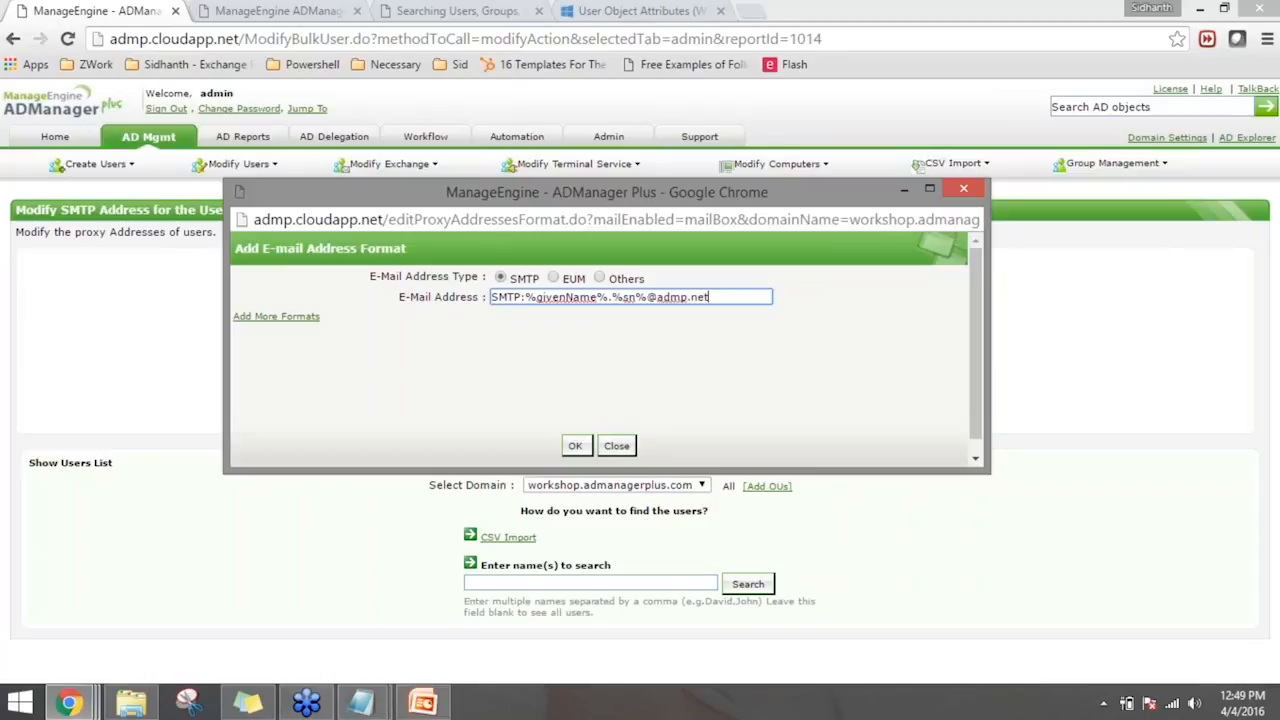
pyautogui.click(919, 388)
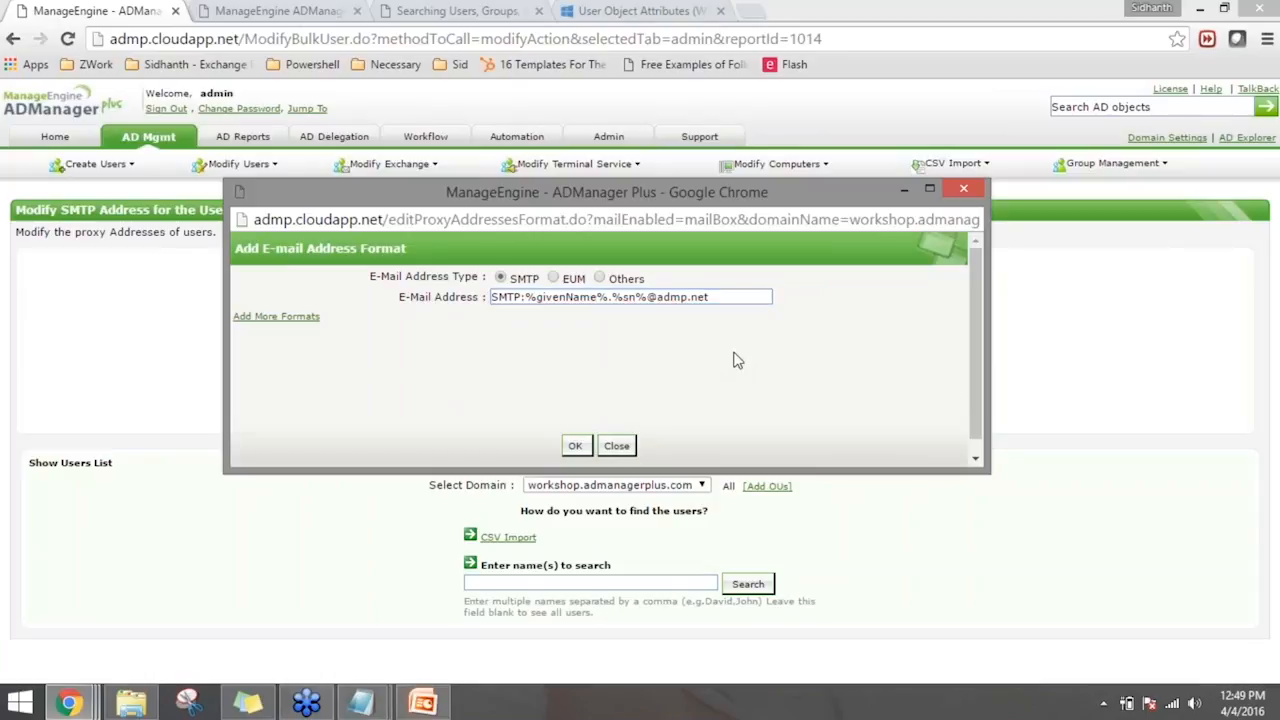
pyautogui.click(310, 318)
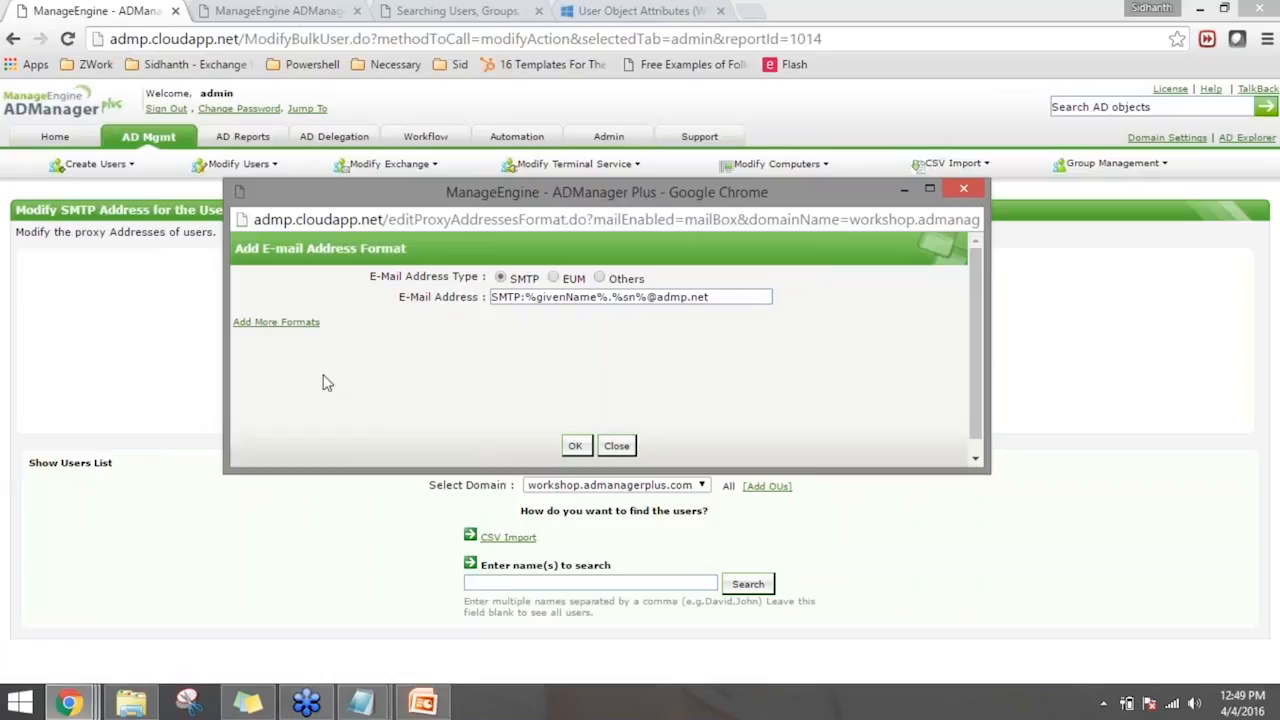
pyautogui.click(303, 323)
pyautogui.click(560, 343)
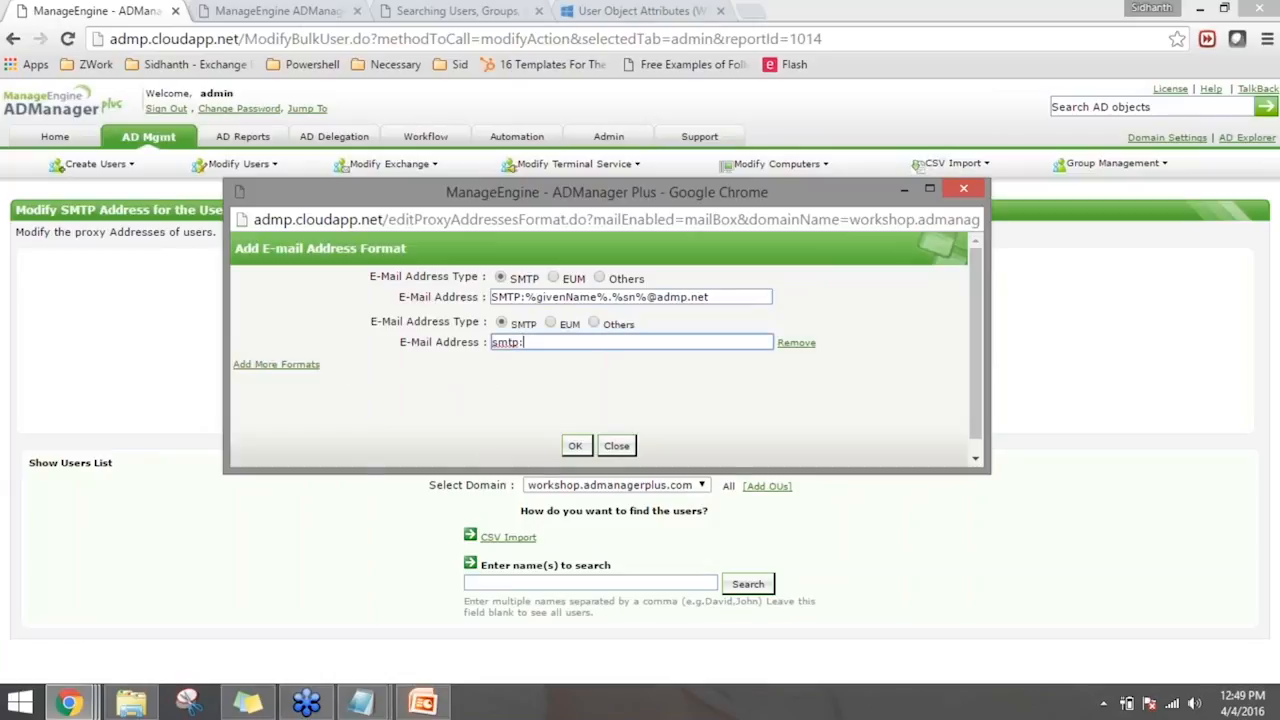
pyautogui.write('%%')
pyautogui.write('givena')
pyautogui.press('BackSpace')
pyautogui.write('Name')
pyautogui.write('.')
pyautogui.write('%%')
pyautogui.write('sn%')
pyautogui.write('@admpc')
pyautogui.write('loud.ne')
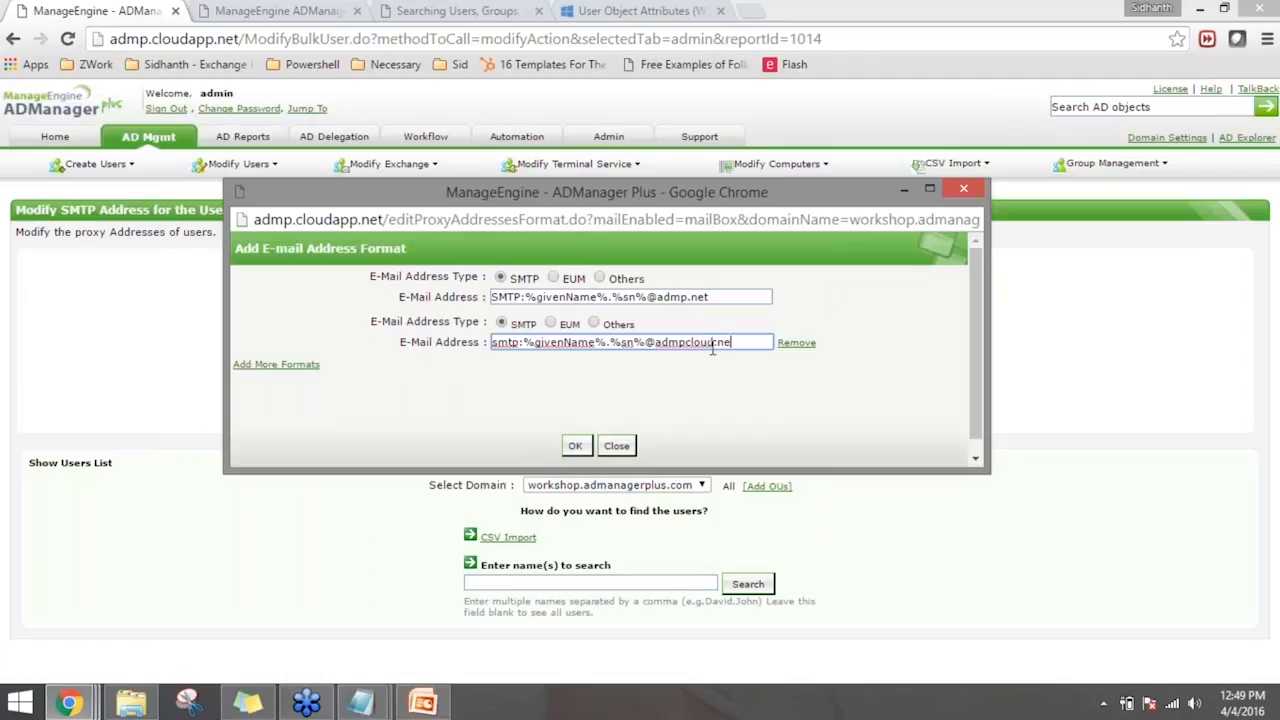
pyautogui.write('t')
pyautogui.click(739, 422)
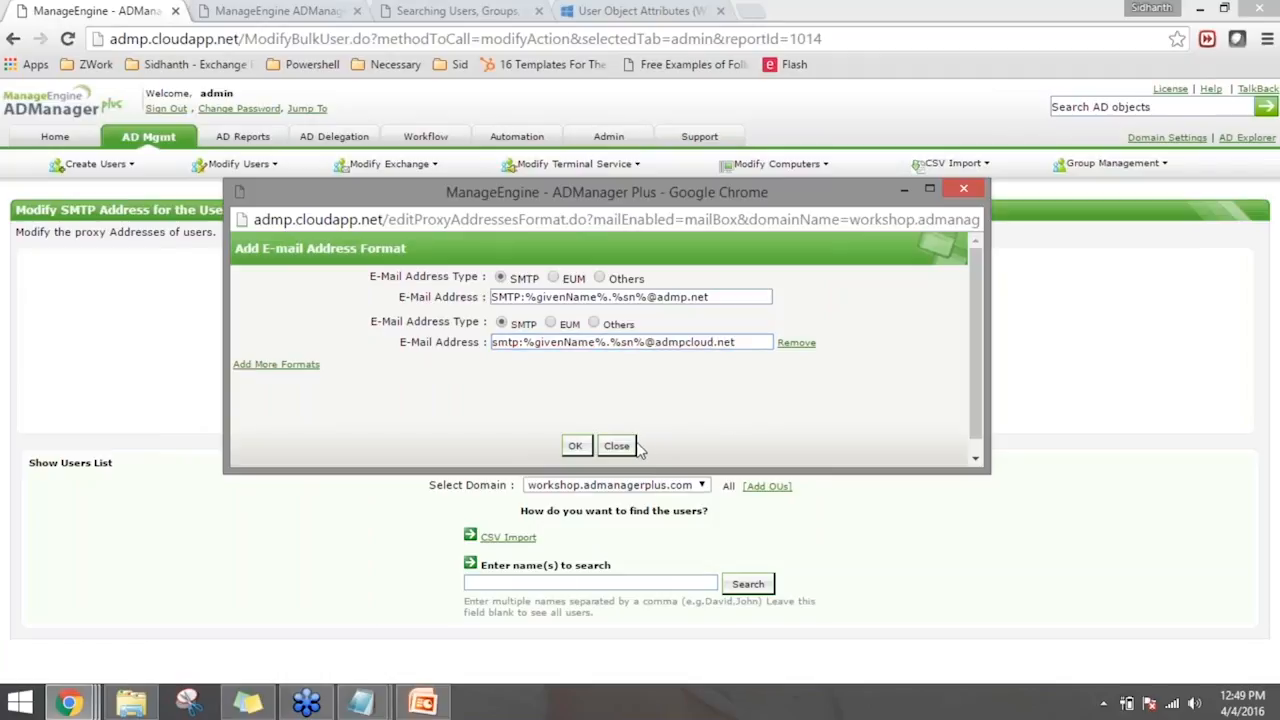
pyautogui.click(579, 452)
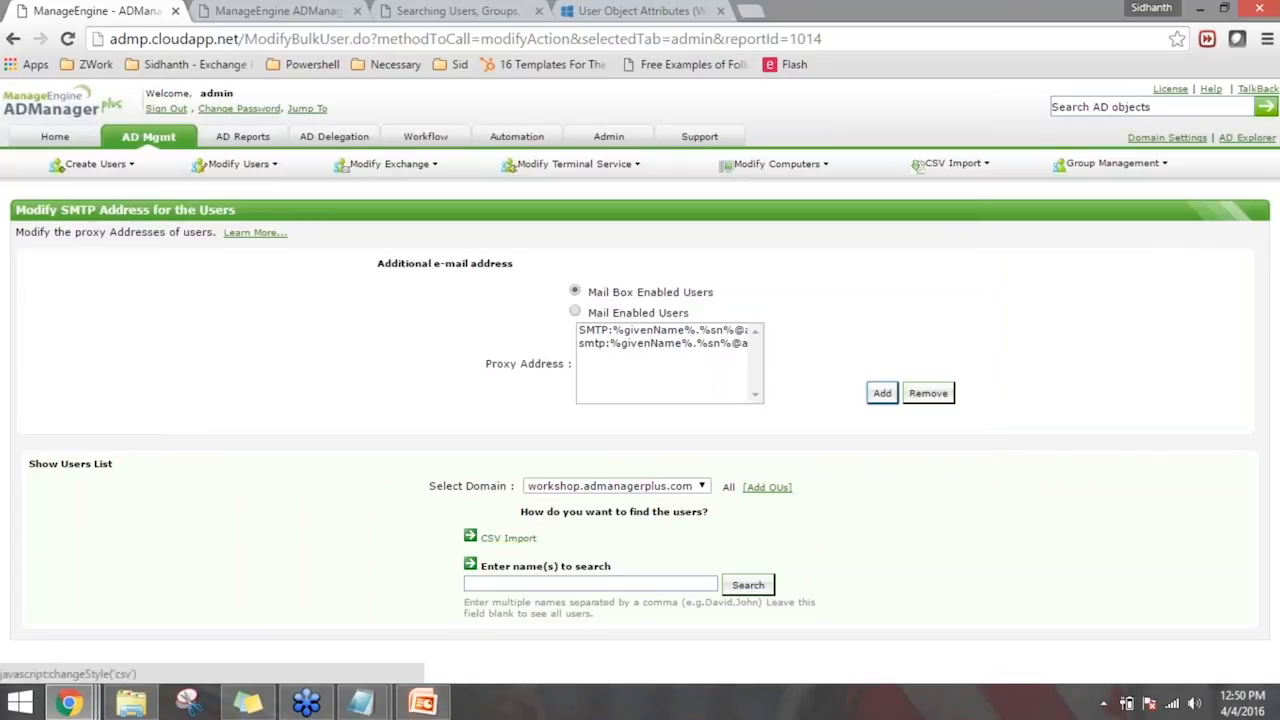
# - Search for the user by first name, select the user and apply the new proxy address formats
pyautogui.click(548, 585)
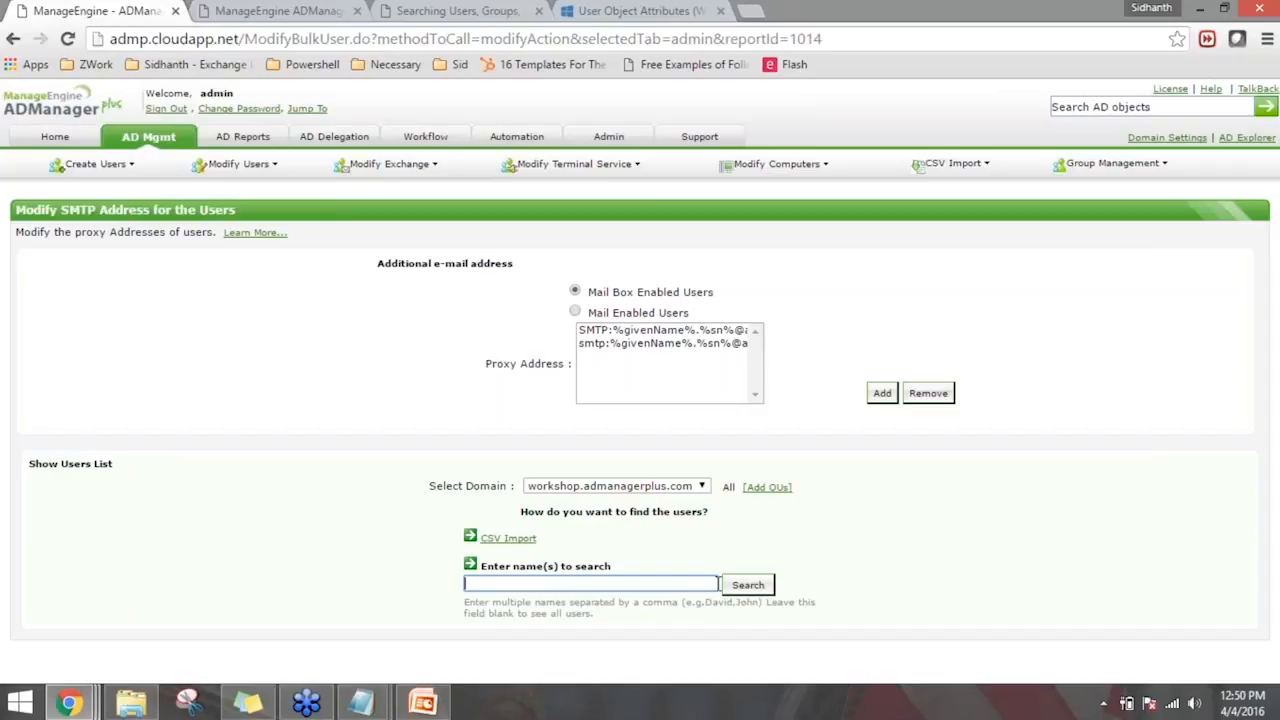
pyautogui.click(704, 584)
pyautogui.write('steve')
pyautogui.click(765, 587)
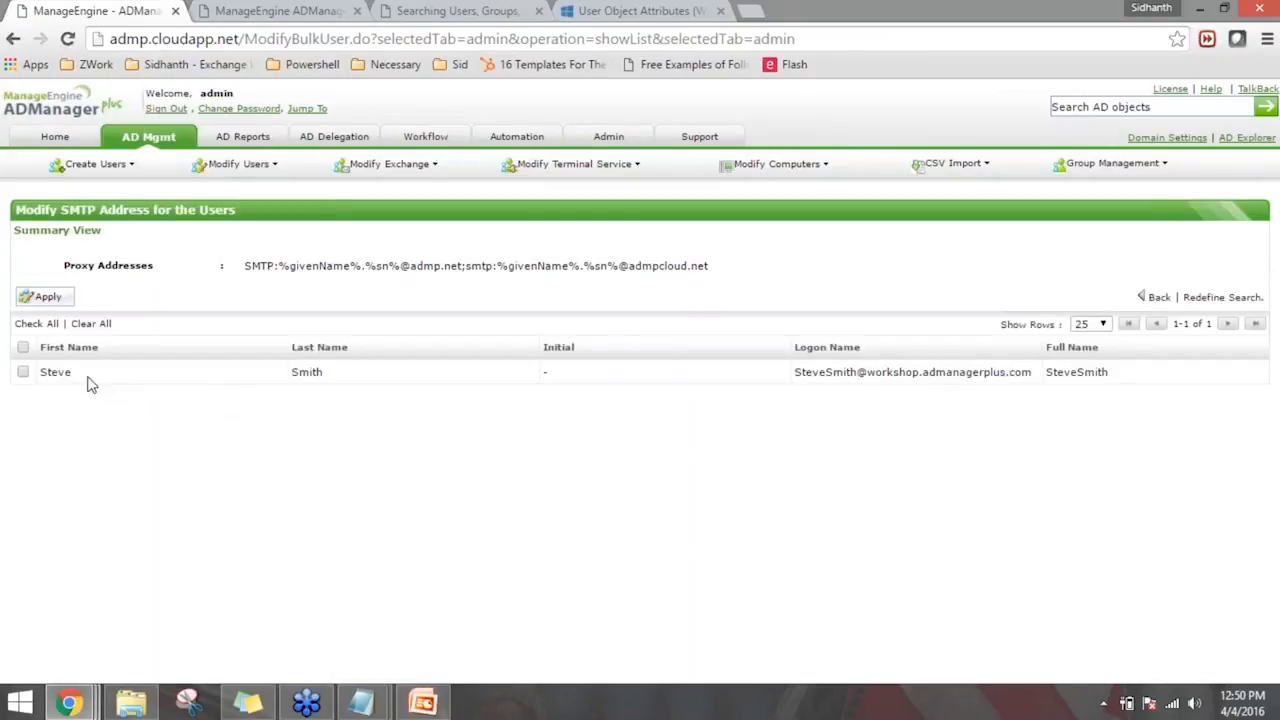
pyautogui.click(22, 347)
pyautogui.click(47, 298)
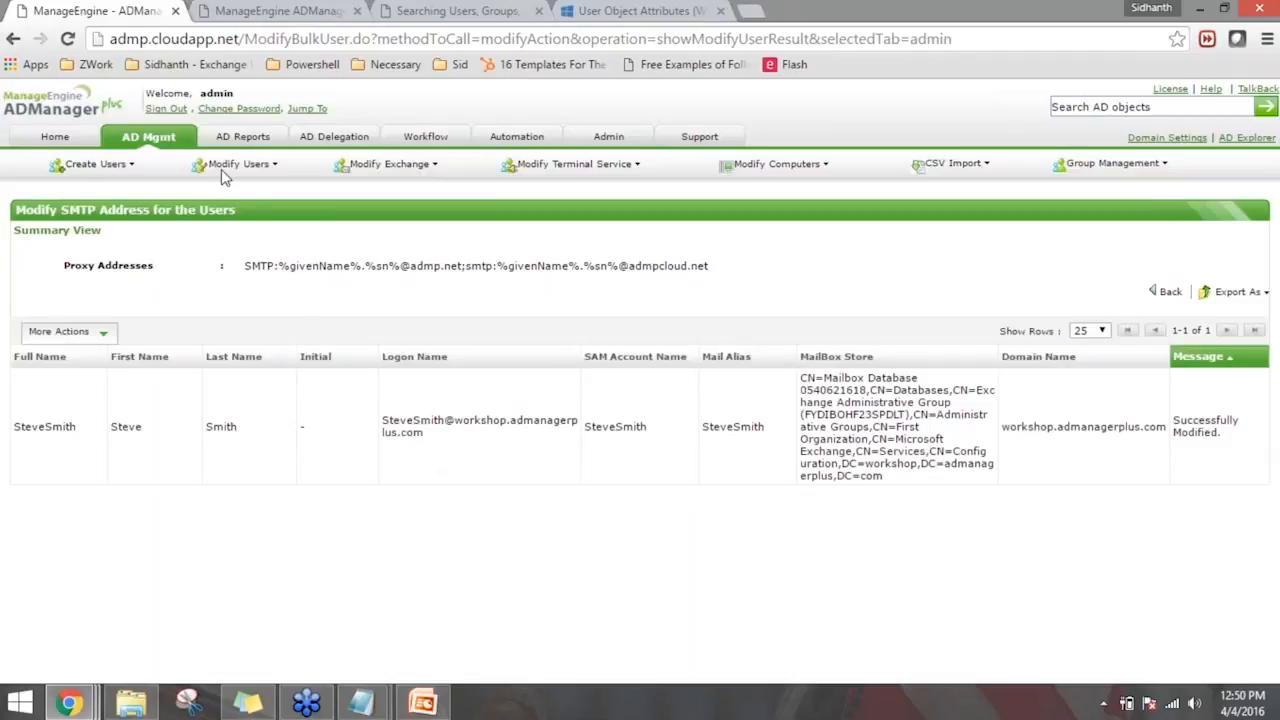
# - Open the single-user modification list, search for the user by first name and open that user's properties
pyautogui.click(168, 143)
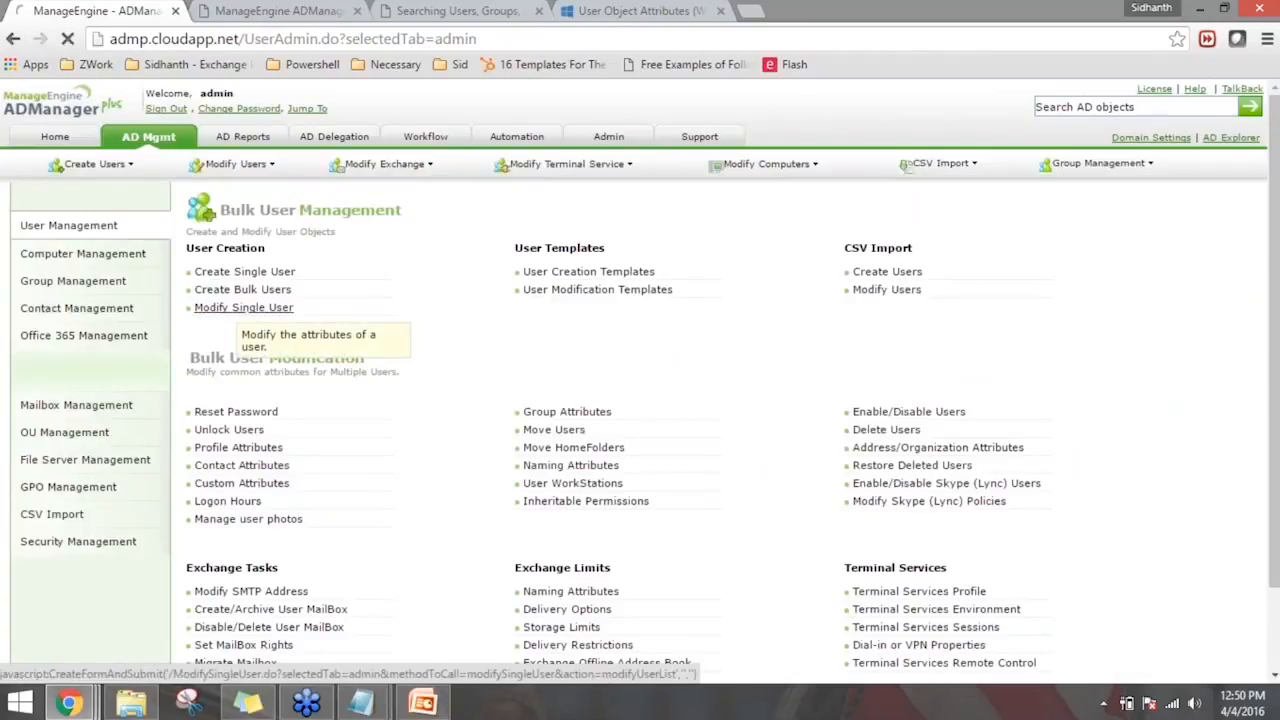
pyautogui.click(243, 307)
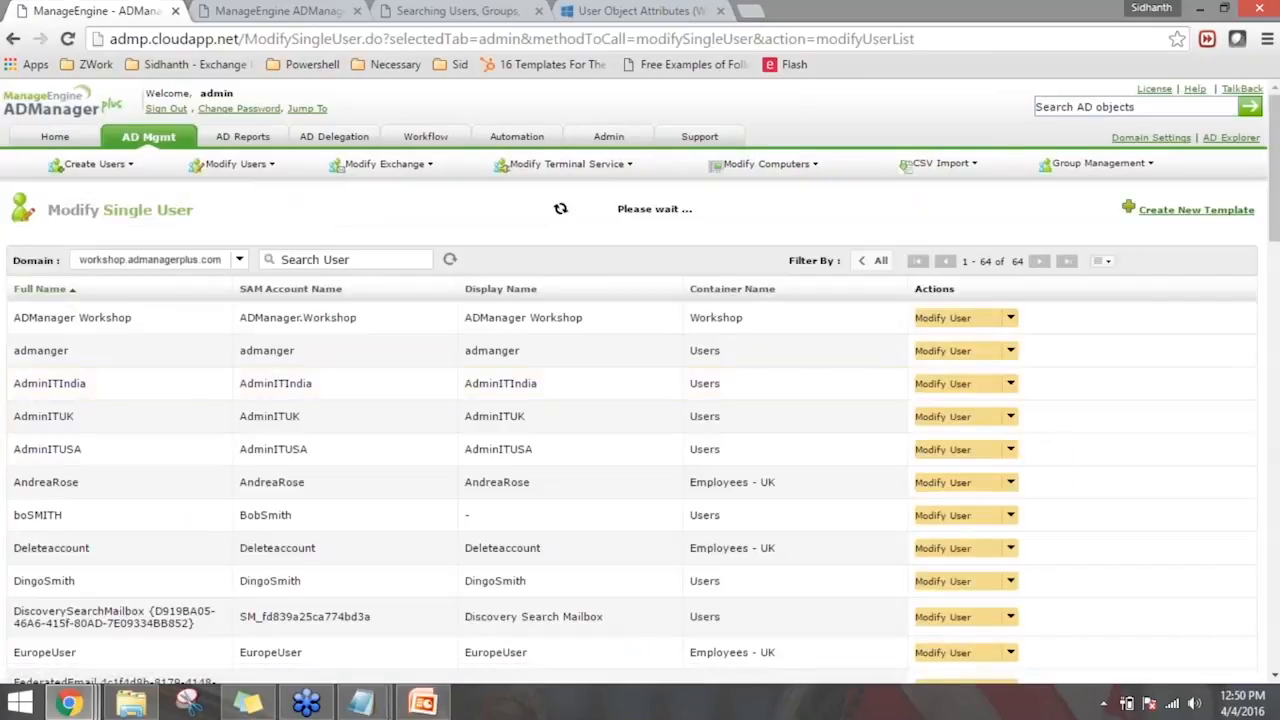
pyautogui.click(362, 259)
pyautogui.write('steve')
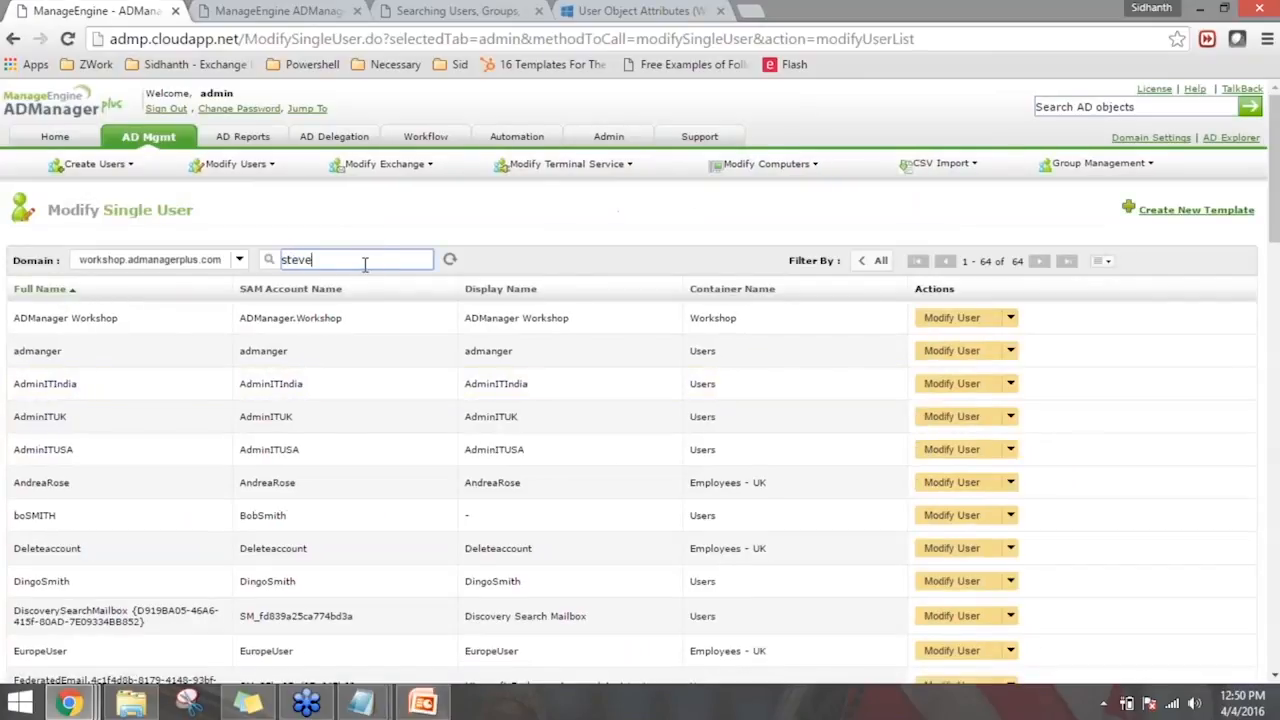
pyautogui.press('Return')
pyautogui.click(950, 320)
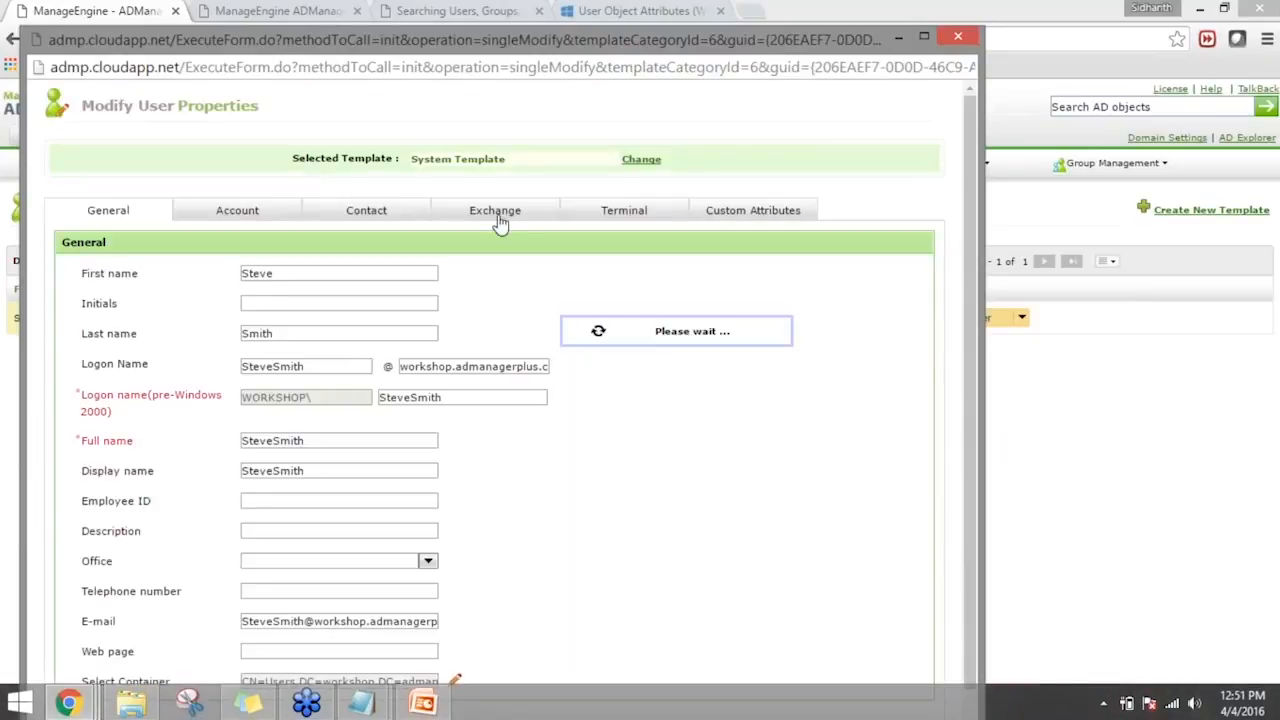
# - Check the user's additional e-mail addresses in the Exchange properties and close the properties window
pyautogui.scroll(-1, 868, 485)
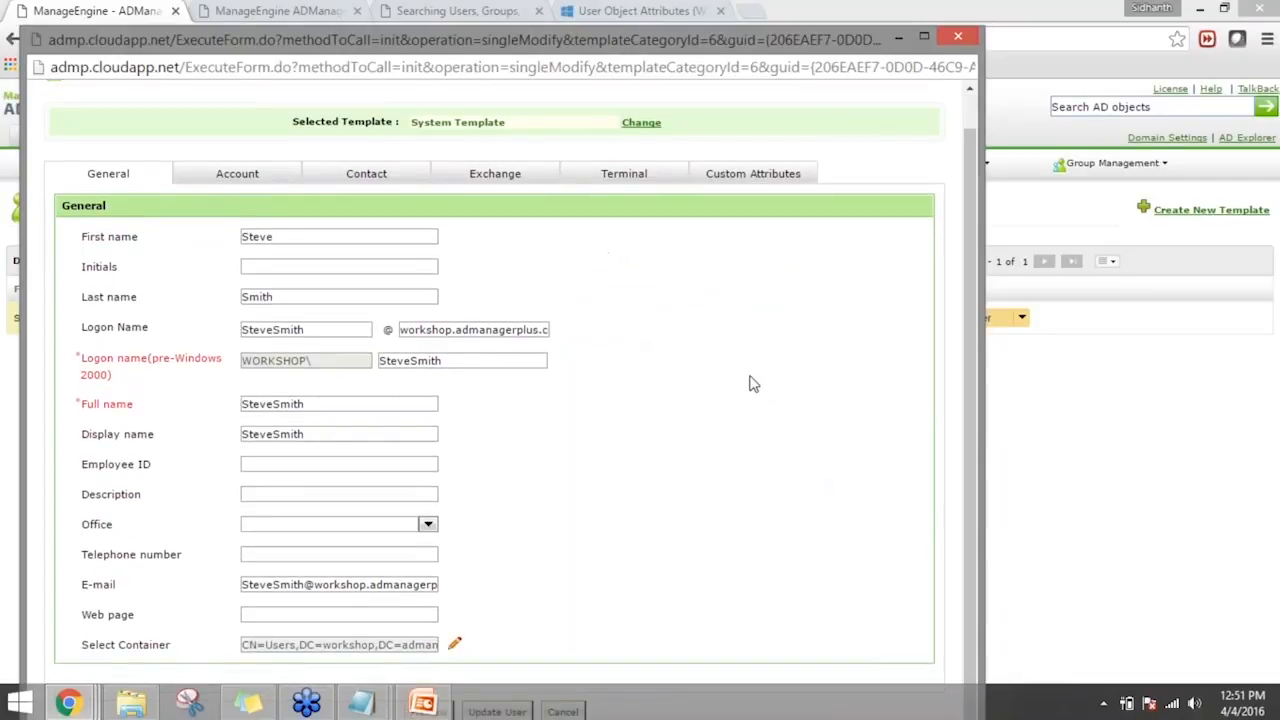
pyautogui.click(519, 178)
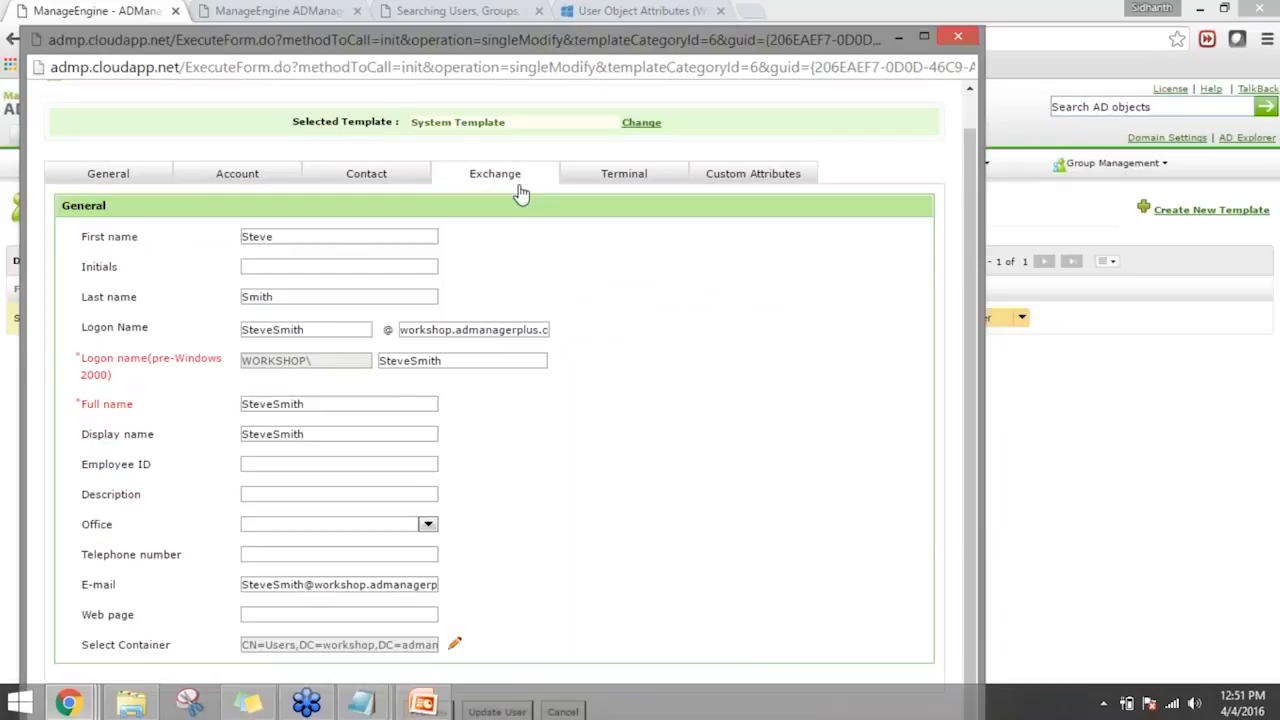
pyautogui.scroll(-1, 885, 516)
pyautogui.scroll(-1, 883, 516)
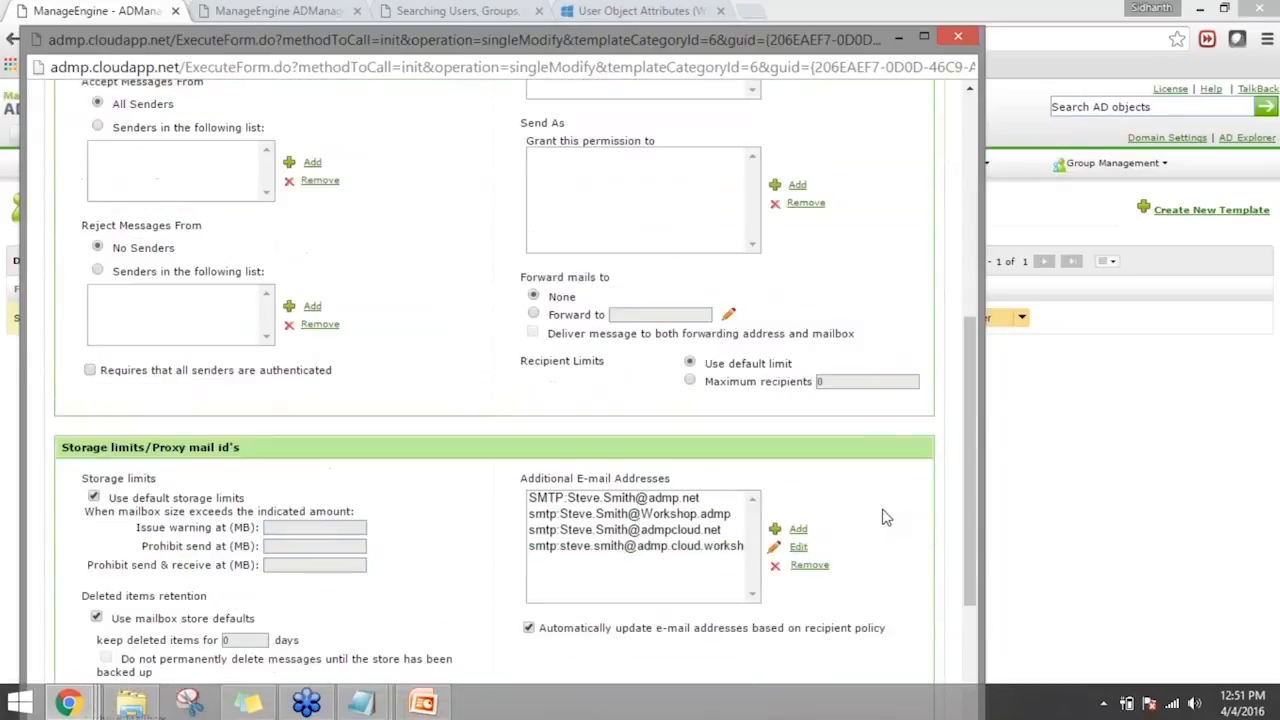
pyautogui.click(660, 515)
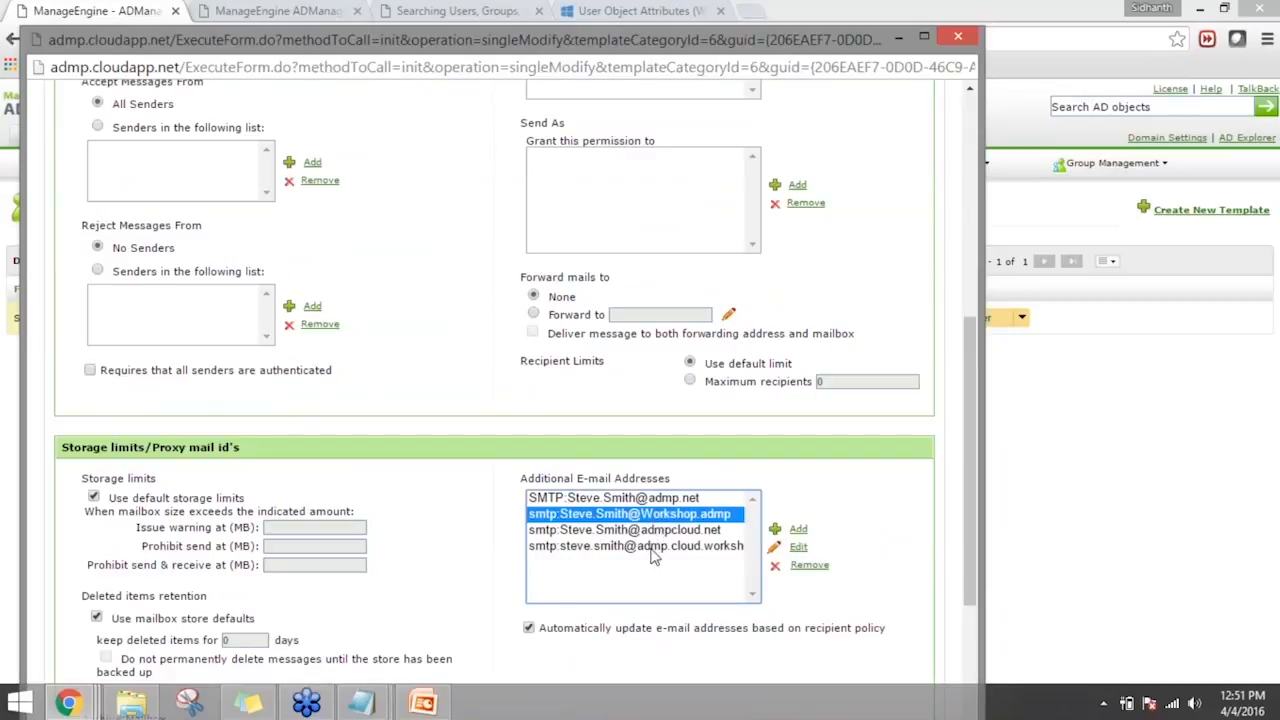
pyautogui.click(631, 503)
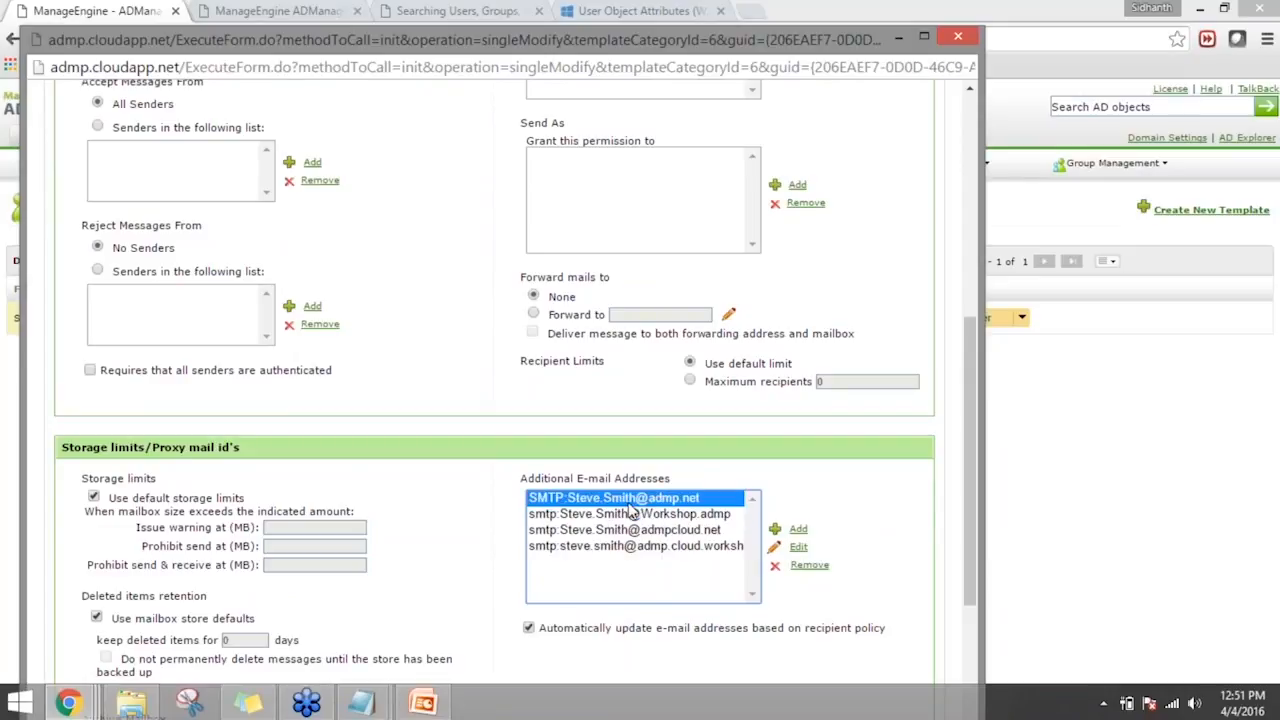
pyautogui.click(958, 36)
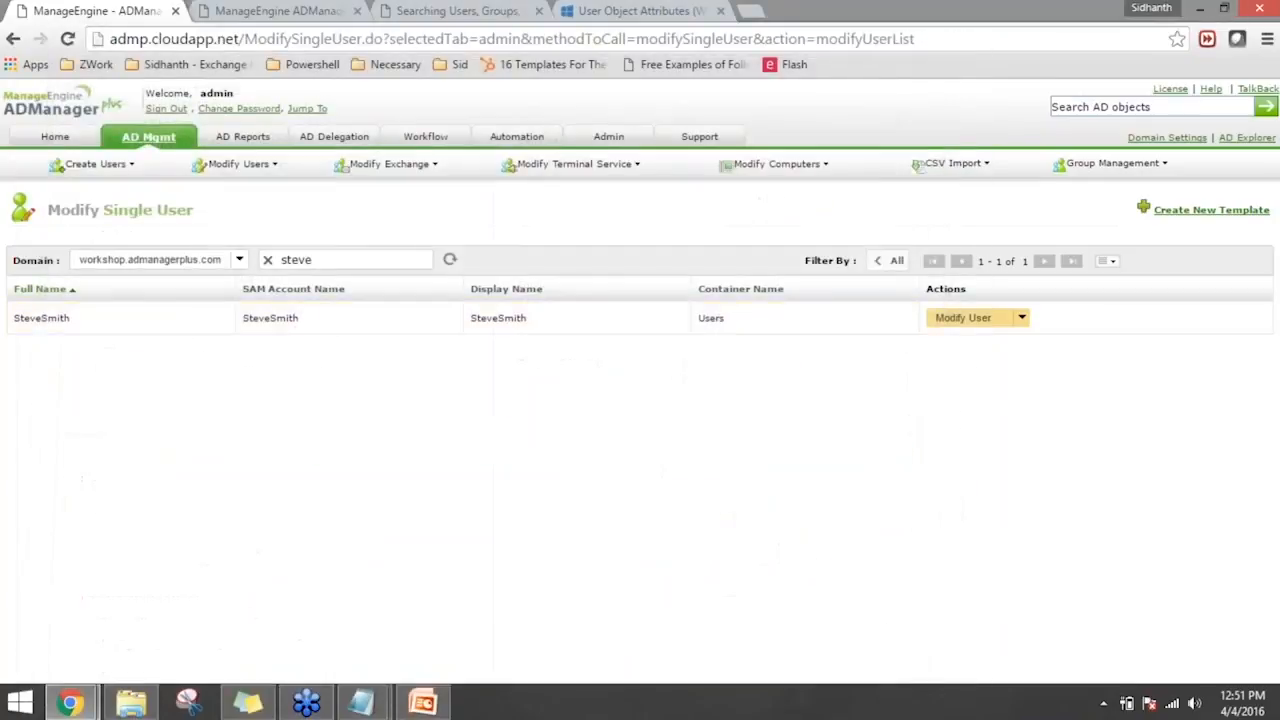
# - Open the bulk user Naming Attributes modification and look through the available logon name formats
pyautogui.click(137, 141)
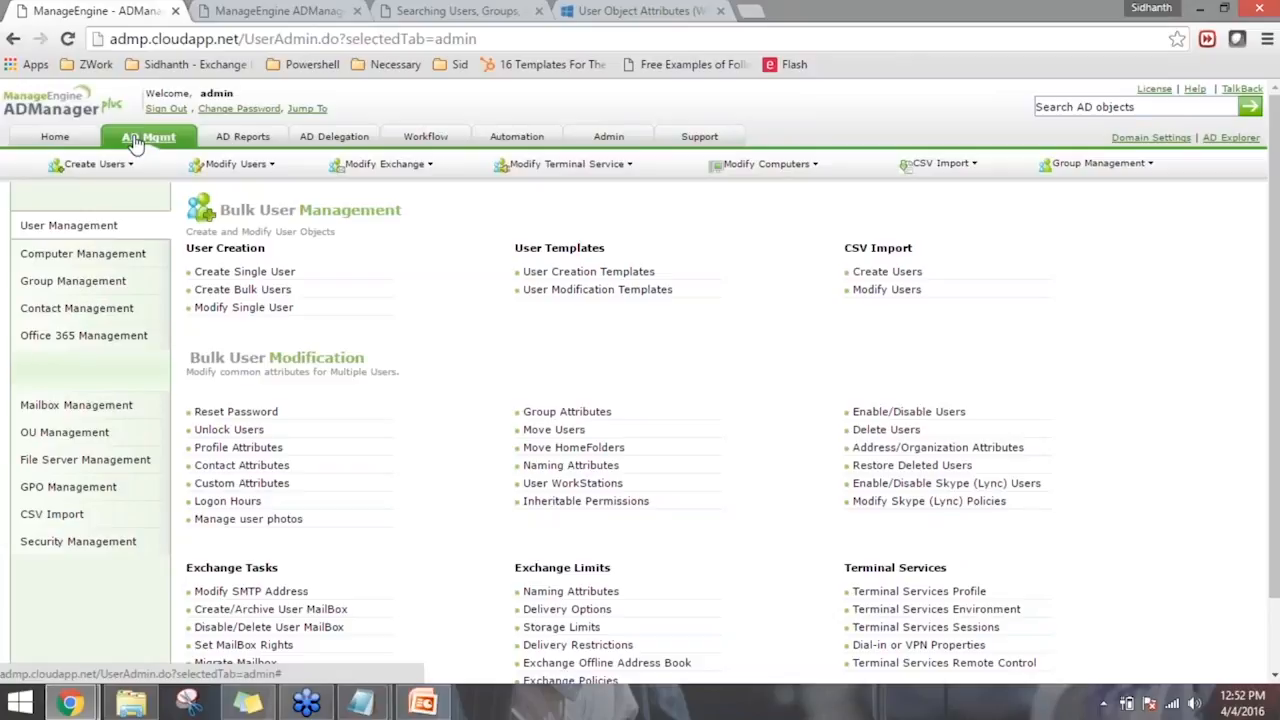
pyautogui.click(533, 467)
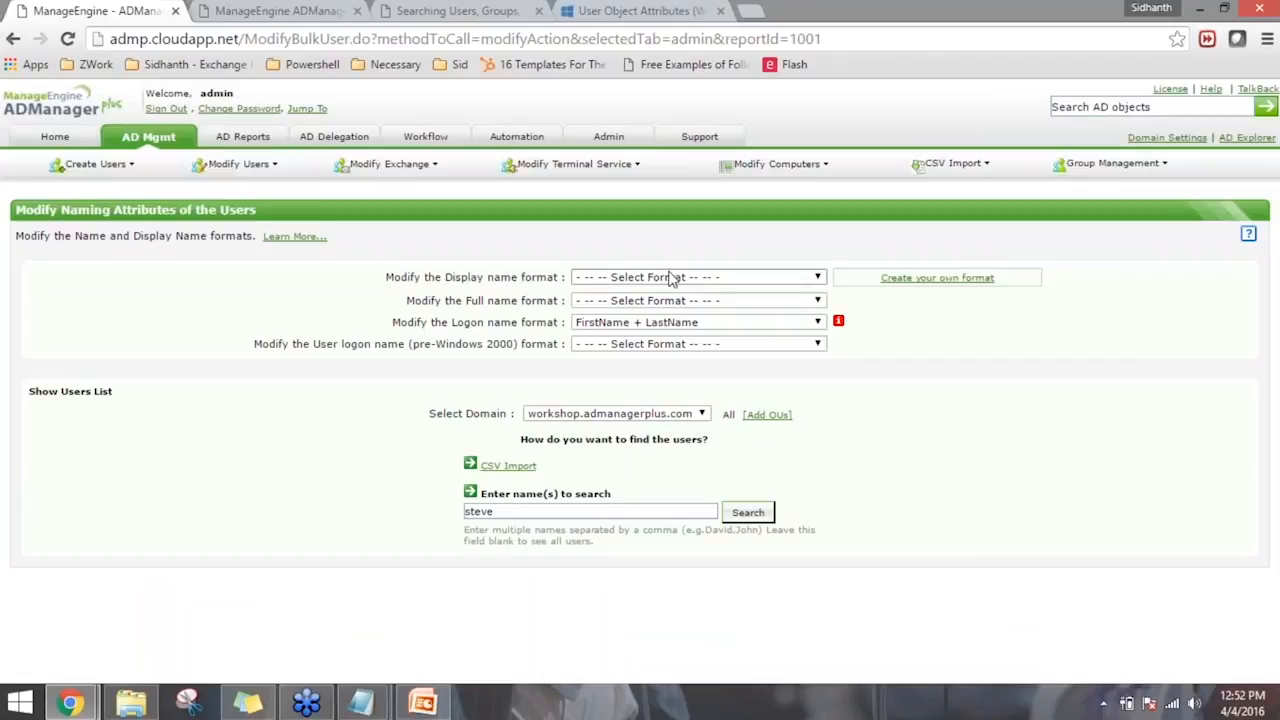
pyautogui.click(678, 323)
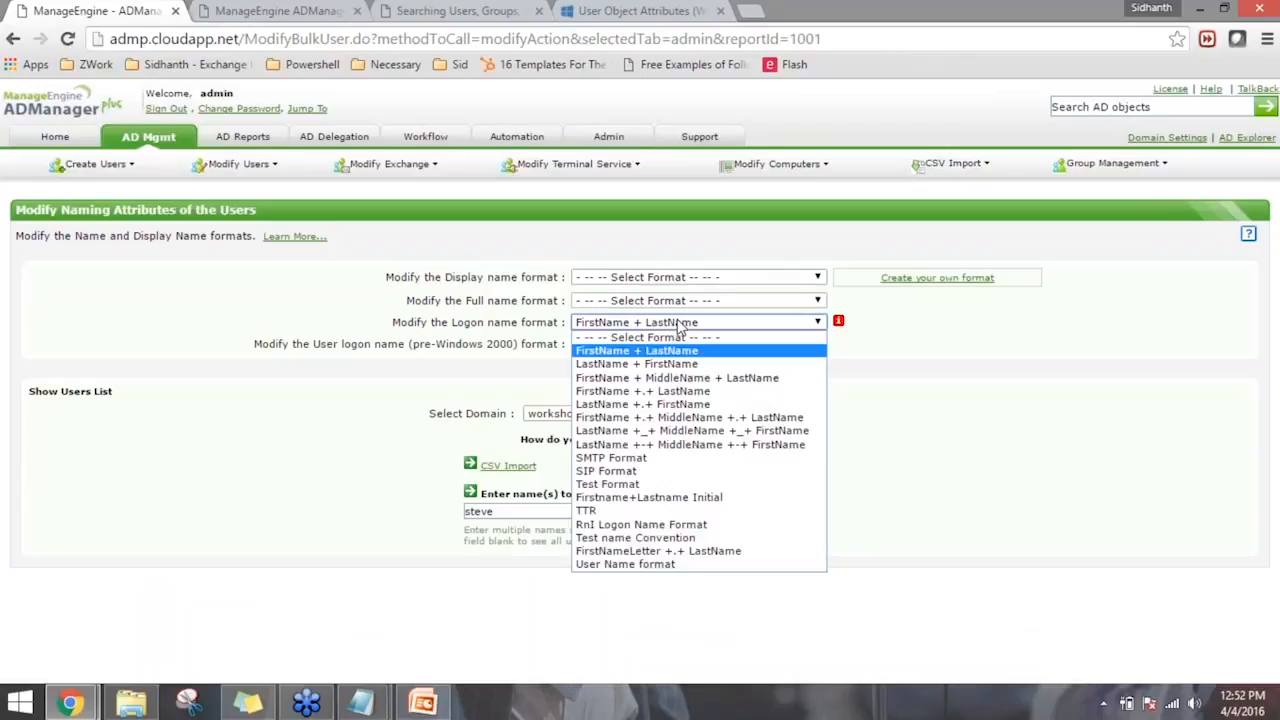
pyautogui.click(679, 325)
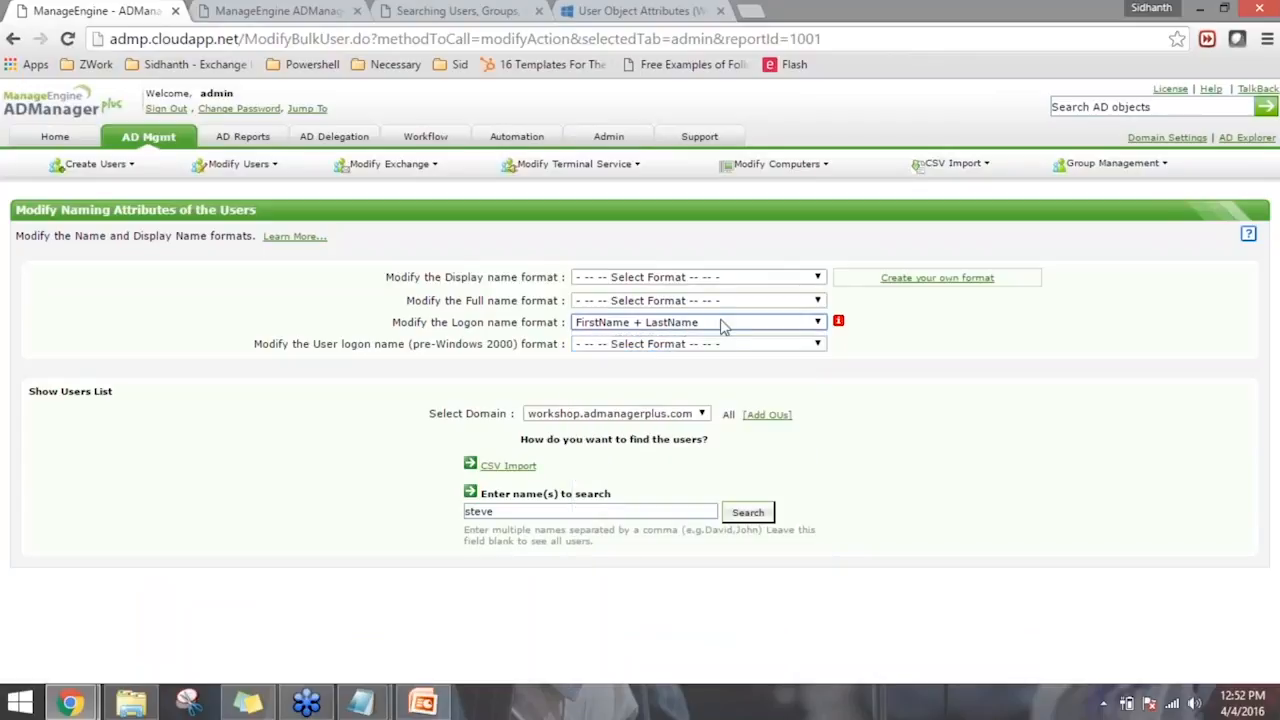
# - Open the custom naming formats settings and start a new naming format
pyautogui.click(905, 282)
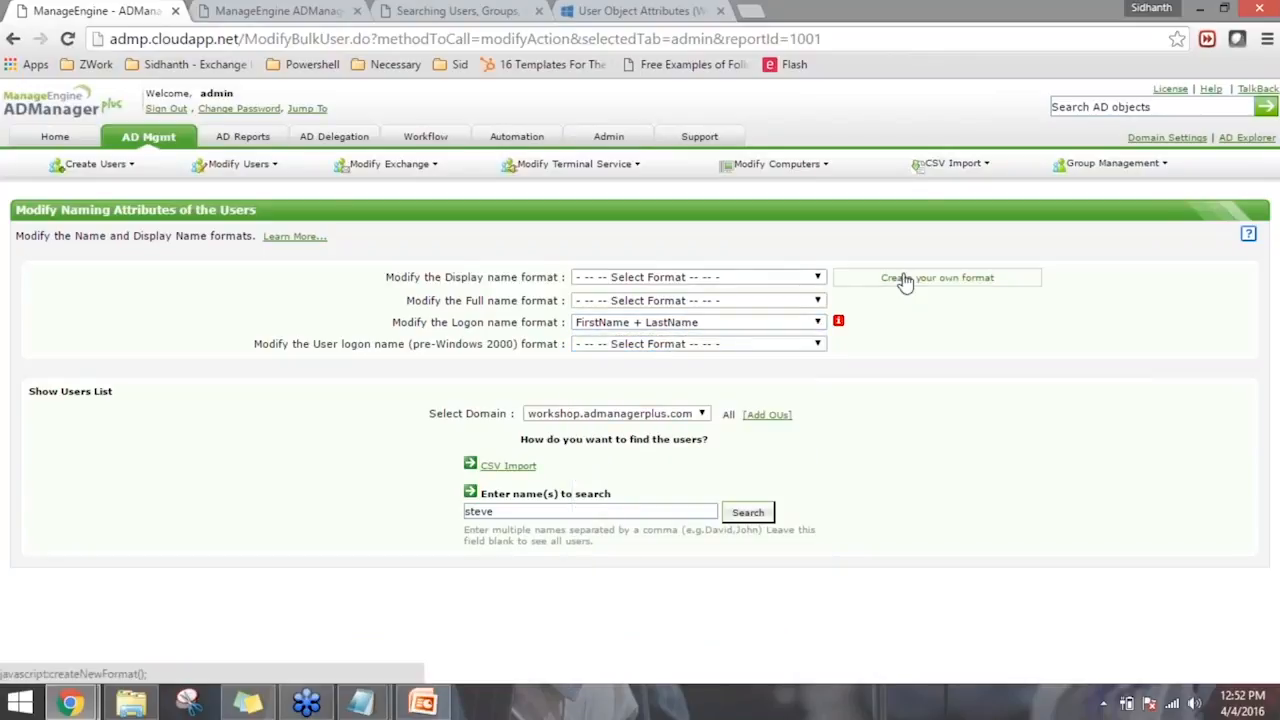
pyautogui.click(724, 180)
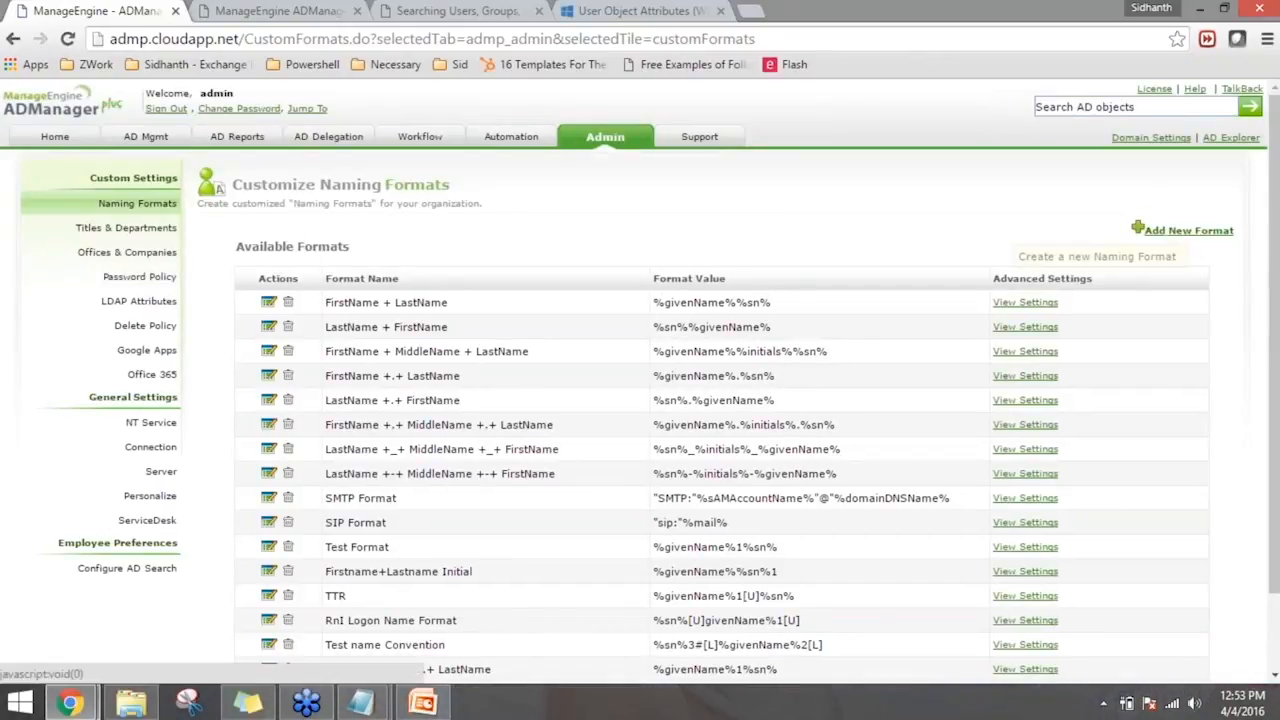
pyautogui.click(1190, 231)
pyautogui.click(746, 242)
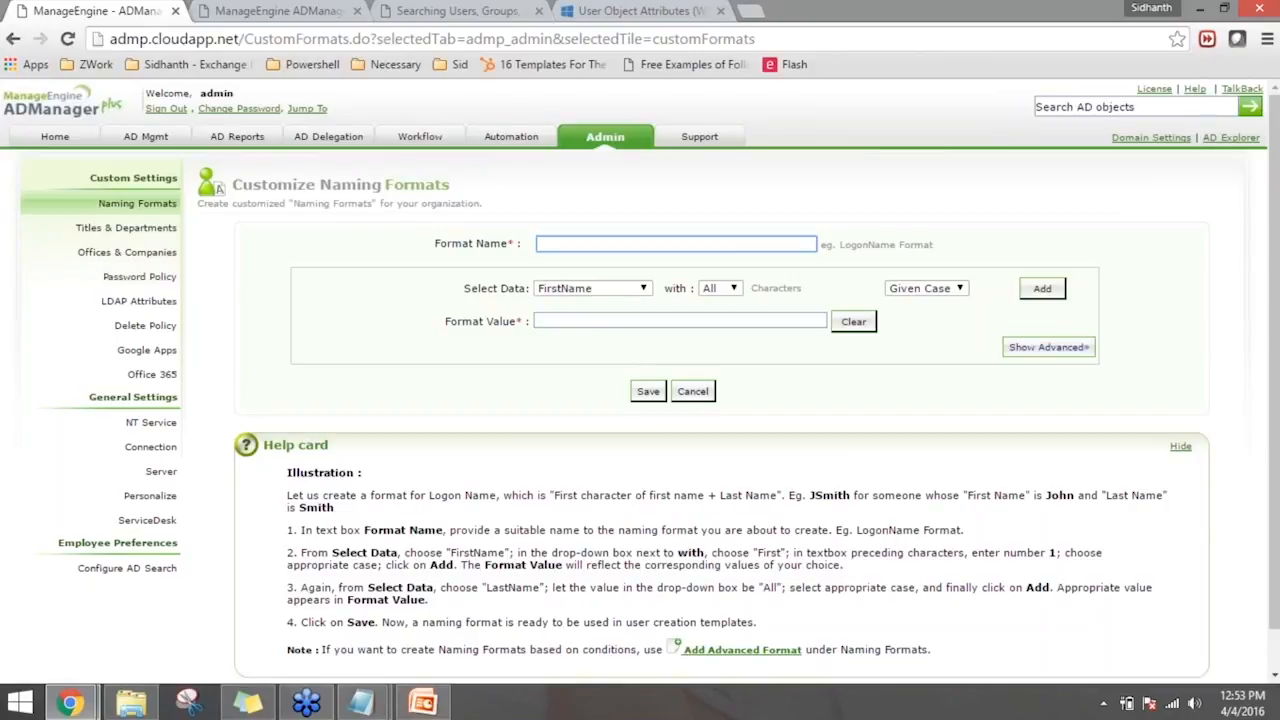
# - Build the format value %givenName%1%sn% from the first 1 character of FirstName and all characters of LastName
pyautogui.click(645, 288)
pyautogui.click(645, 288)
pyautogui.click(725, 288)
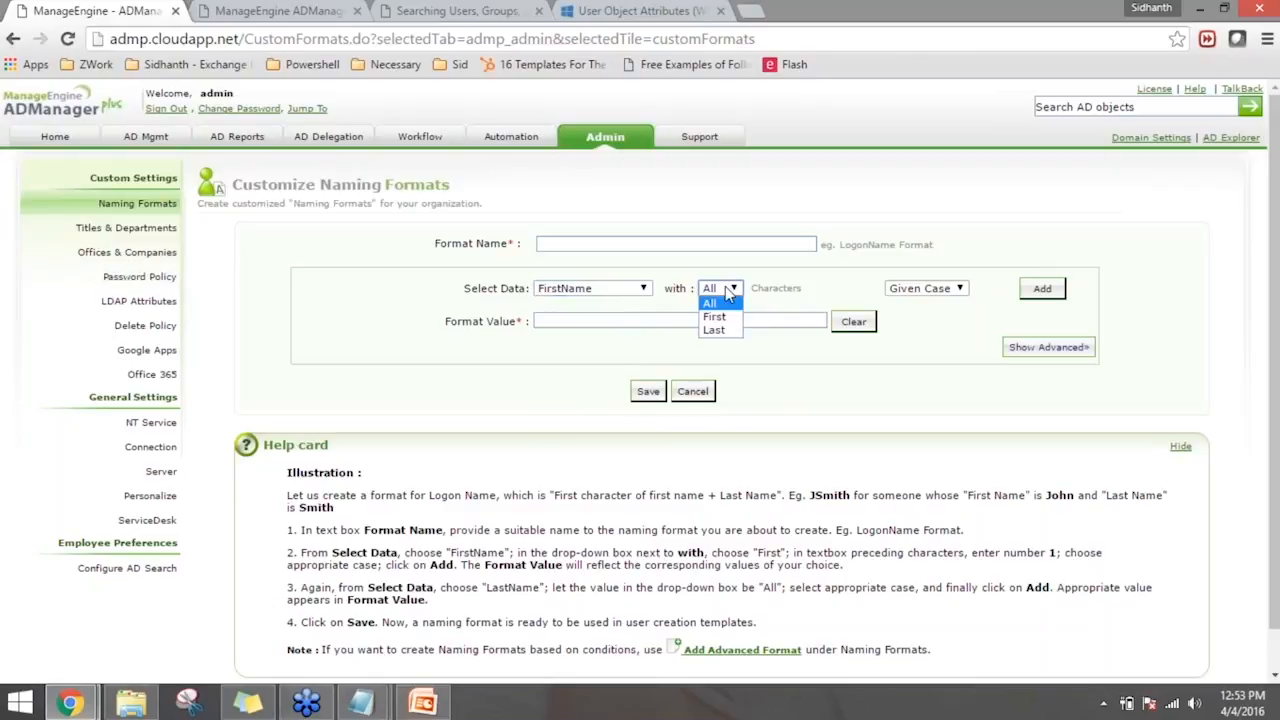
pyautogui.click(714, 316)
pyautogui.click(757, 288)
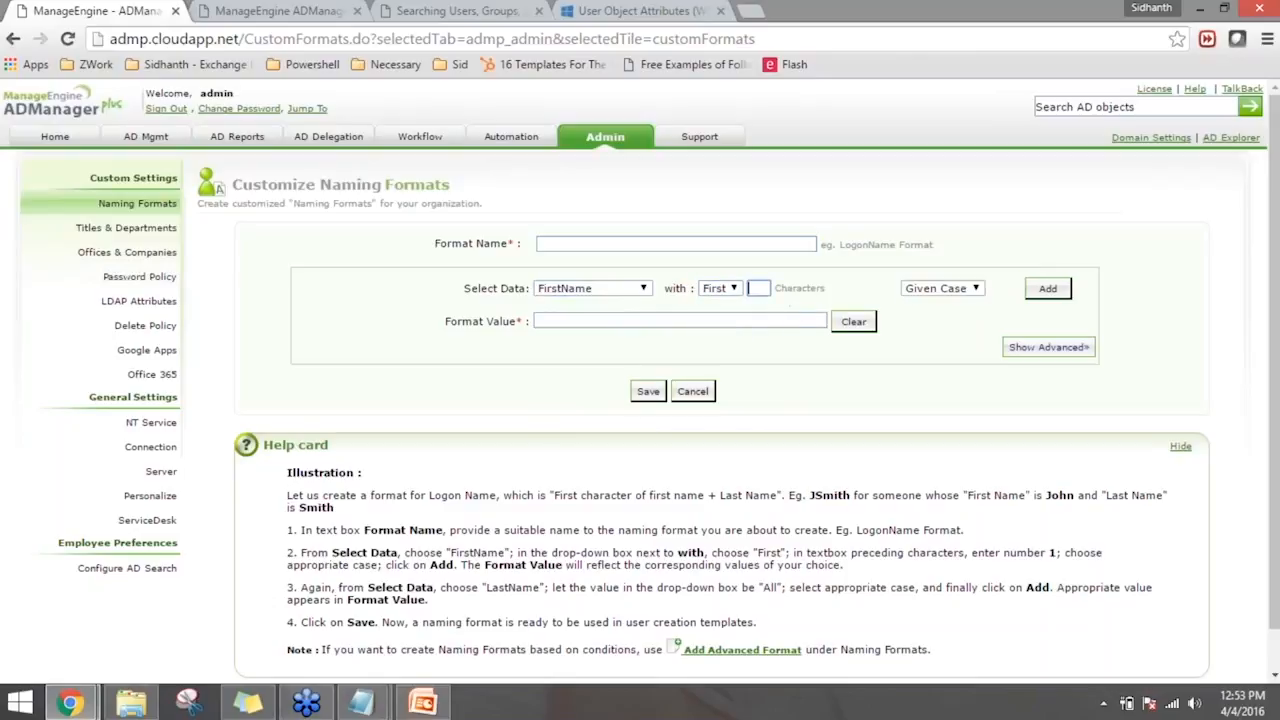
pyautogui.write('1')
pyautogui.click(1044, 289)
pyautogui.click(716, 321)
pyautogui.click(614, 290)
pyautogui.click(608, 318)
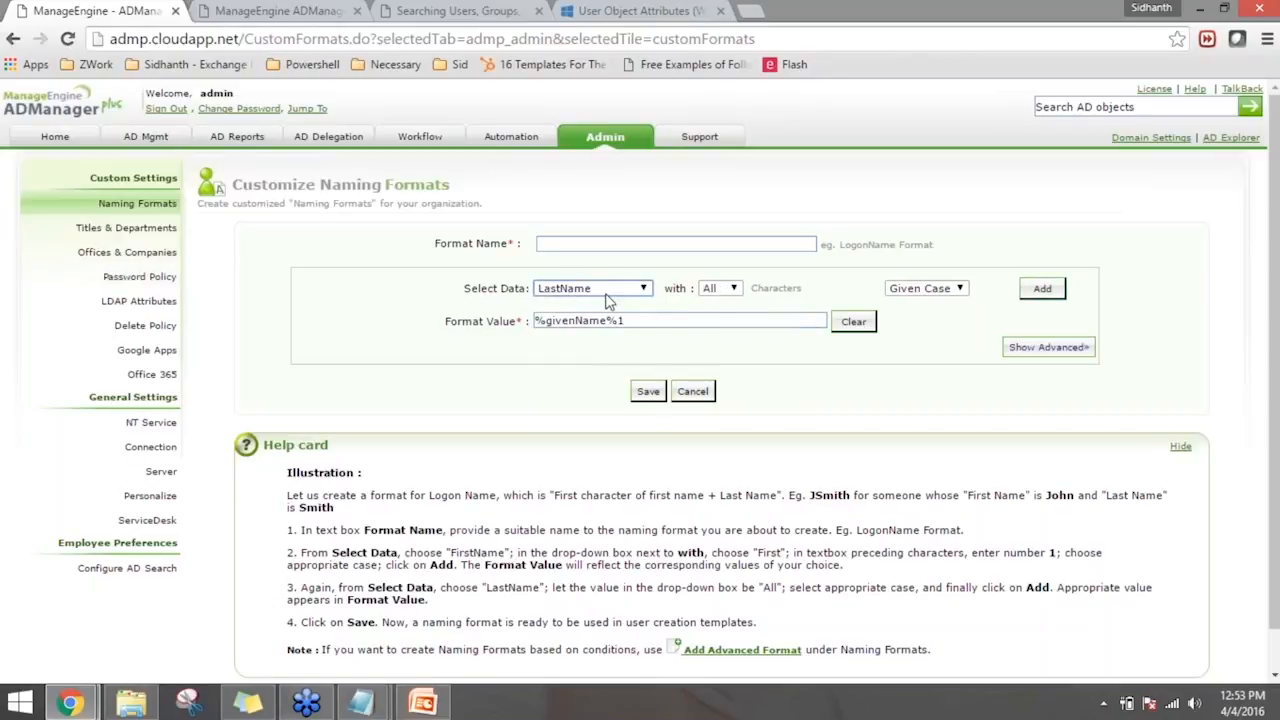
pyautogui.click(1040, 289)
# - Name the naming format TestWorkshop NF and save it
pyautogui.click(640, 244)
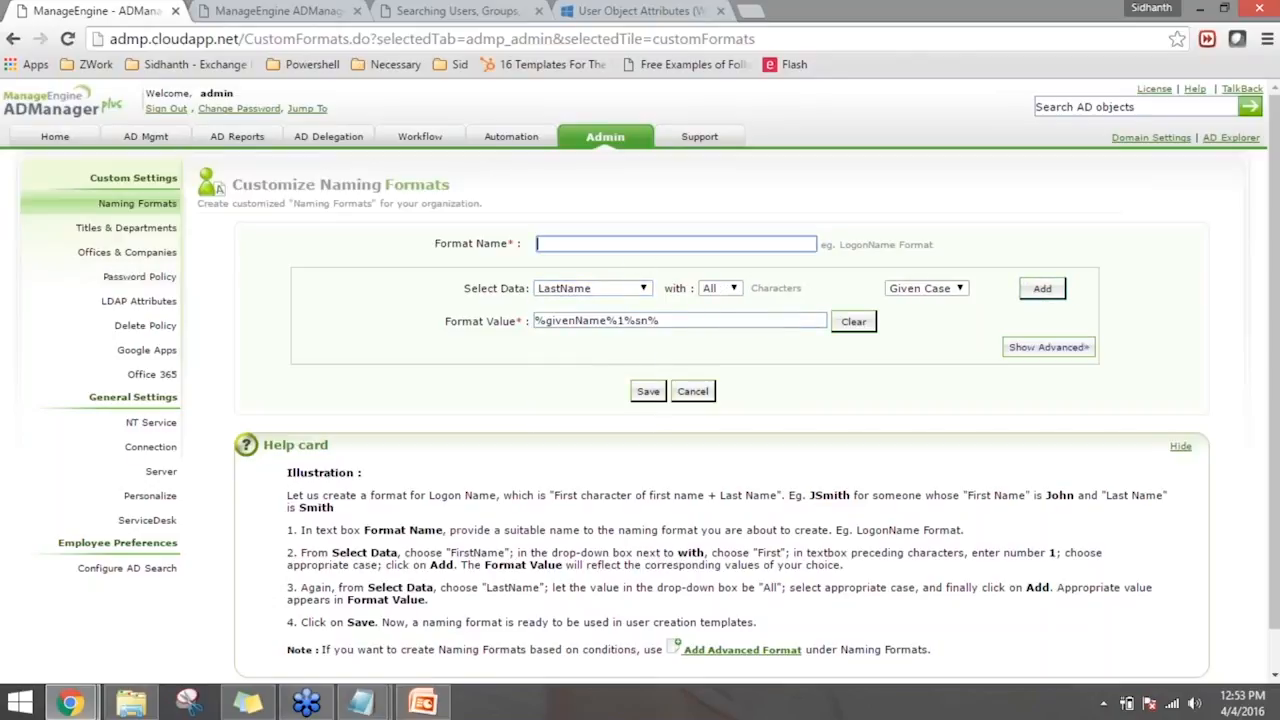
pyautogui.write('TestWorkshop NF')
pyautogui.click(707, 202)
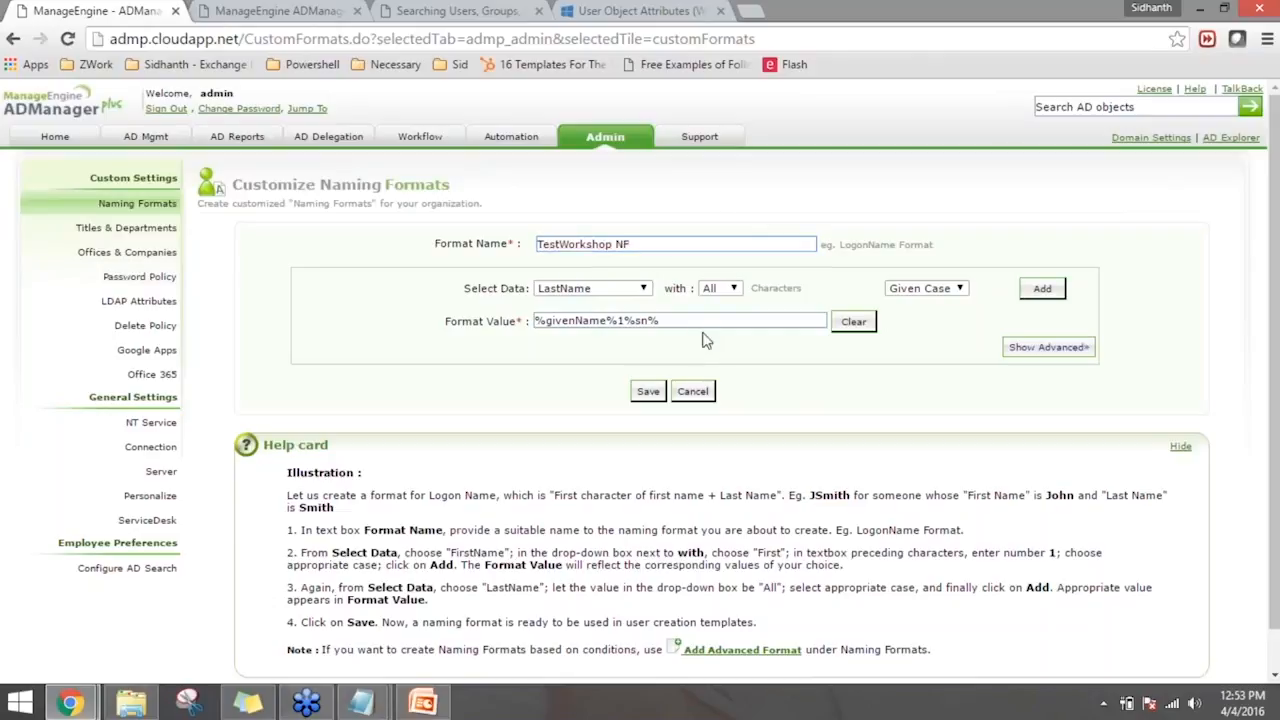
pyautogui.moveTo(669, 321); pyautogui.dragTo(581, 321)
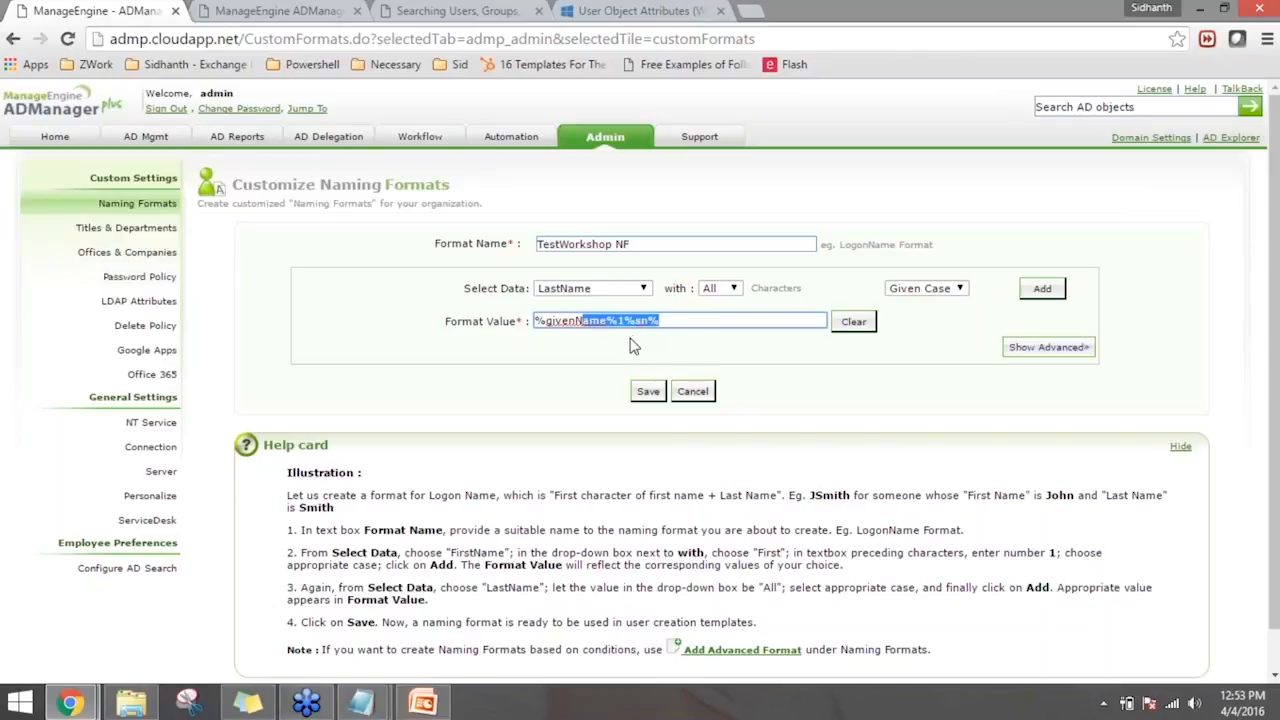
pyautogui.click(661, 350)
pyautogui.click(648, 391)
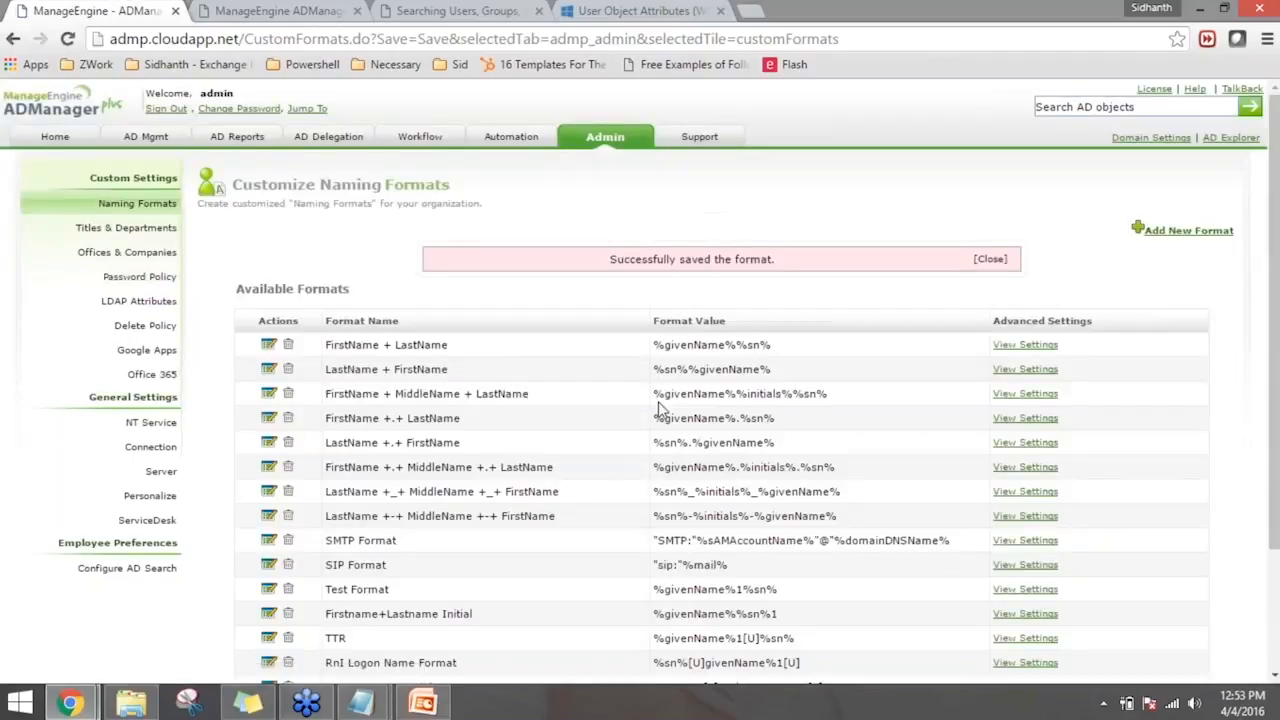
# - Return to the bulk user Naming Attributes modification and set the logon name format to TestWorkshop NF
pyautogui.click(150, 140)
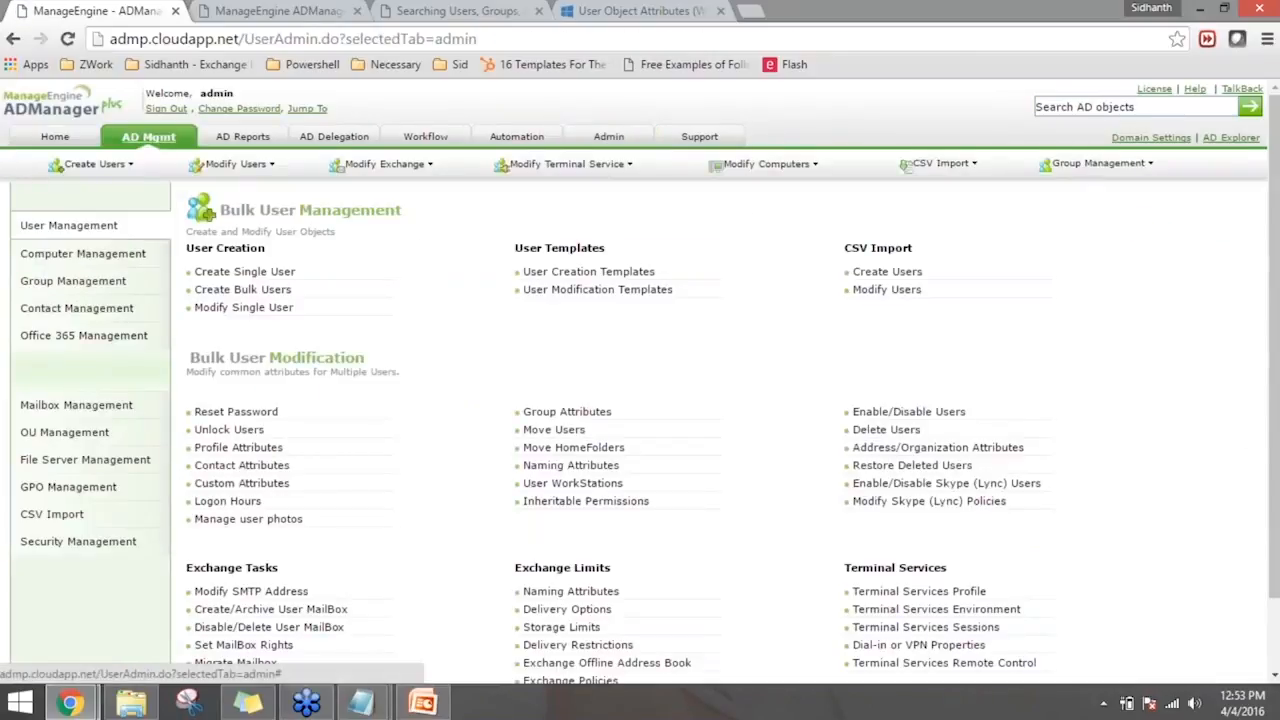
pyautogui.click(603, 468)
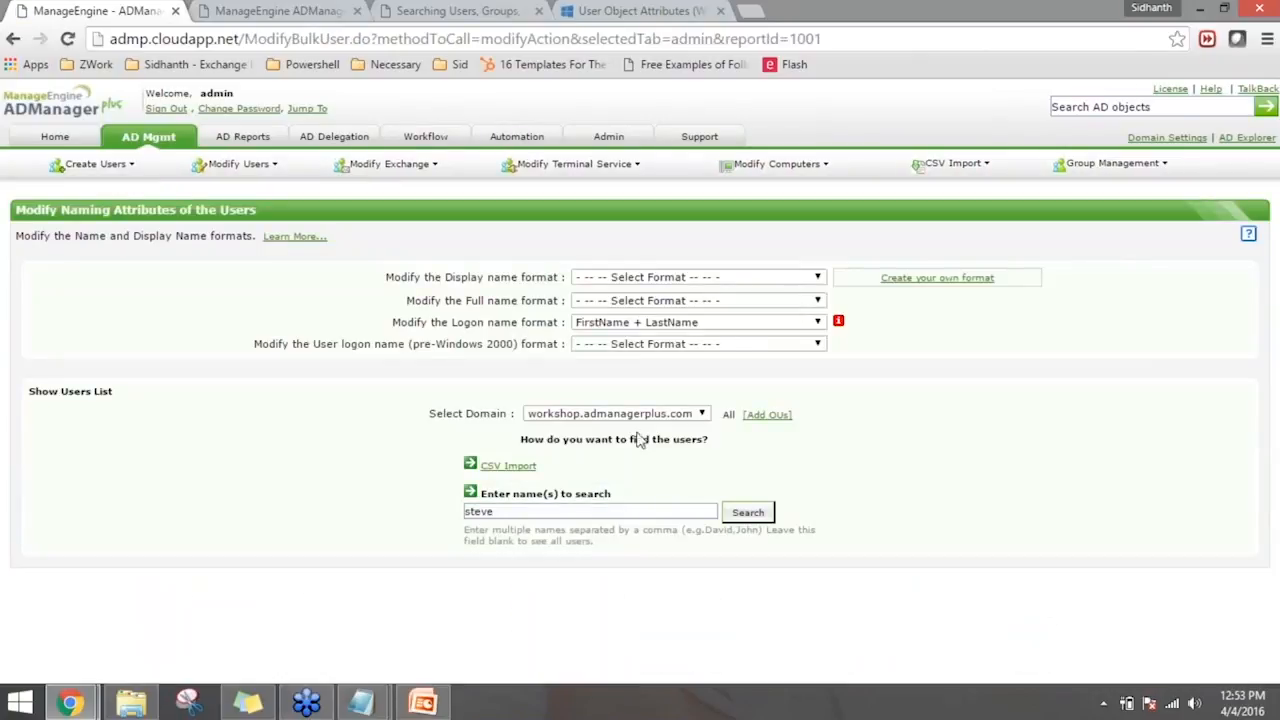
pyautogui.click(619, 326)
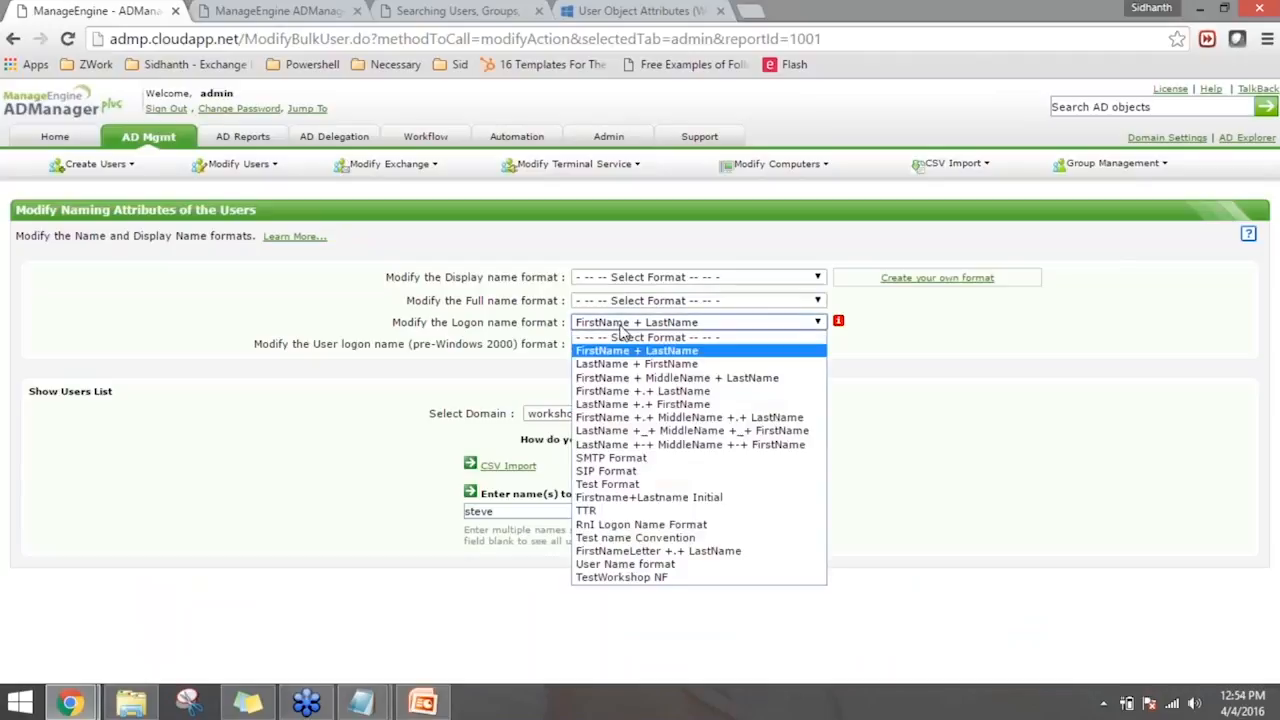
pyautogui.click(658, 578)
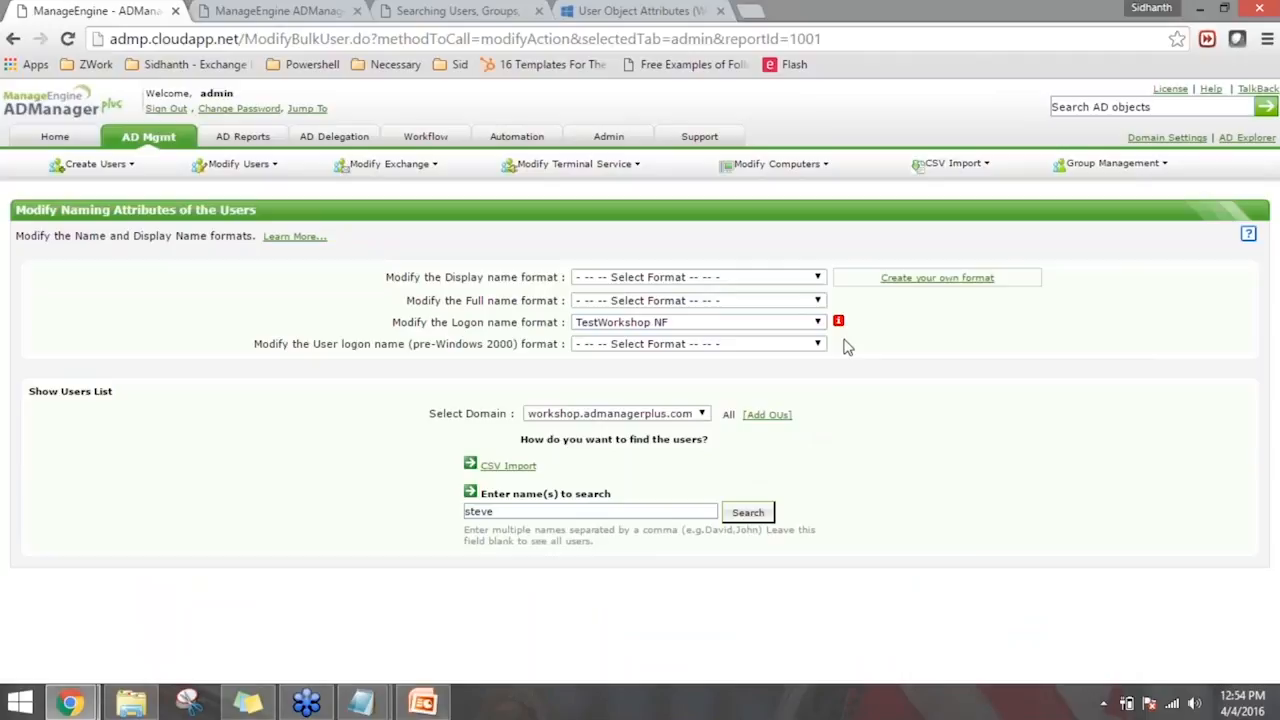
pyautogui.moveTo(840, 324)
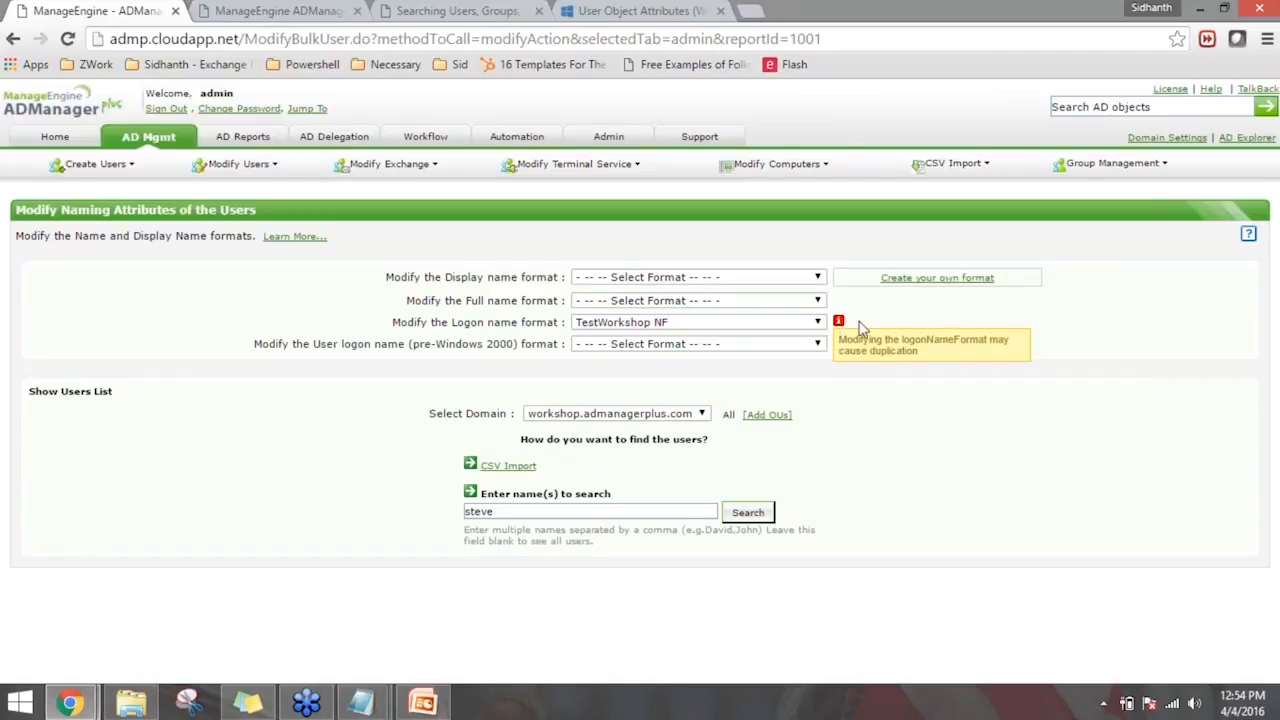
pyautogui.click(712, 305)
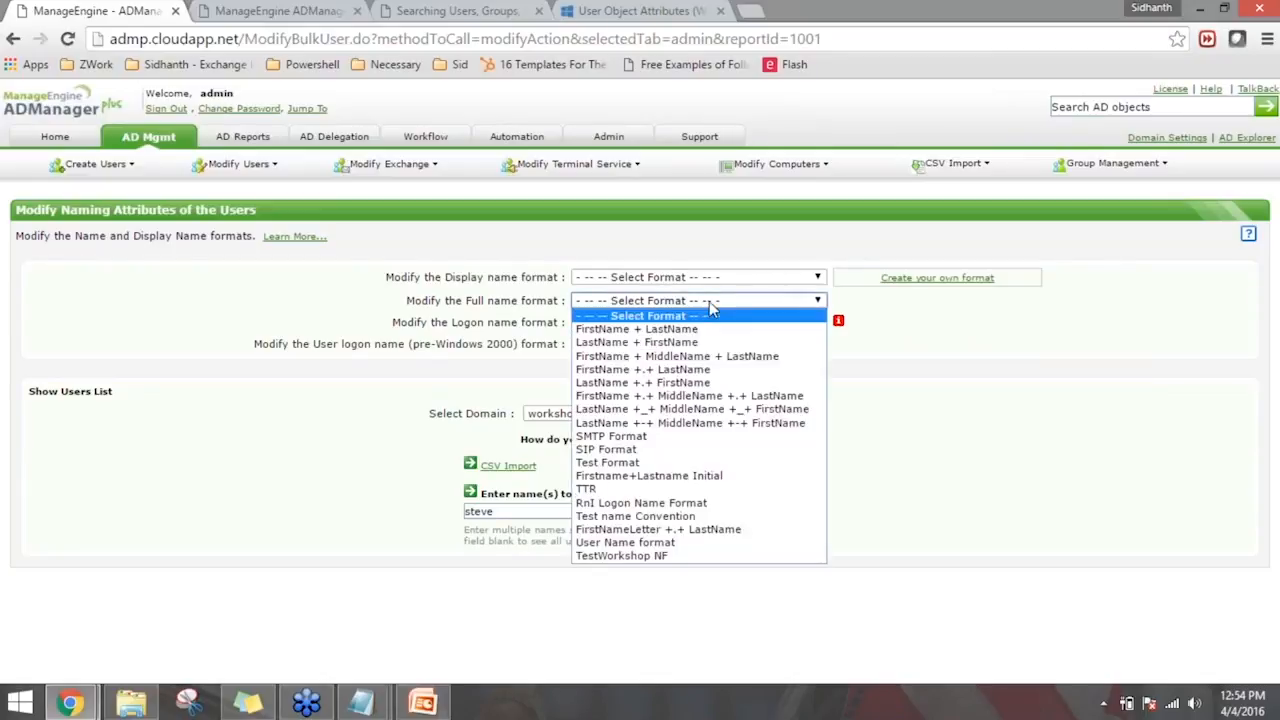
pyautogui.click(709, 301)
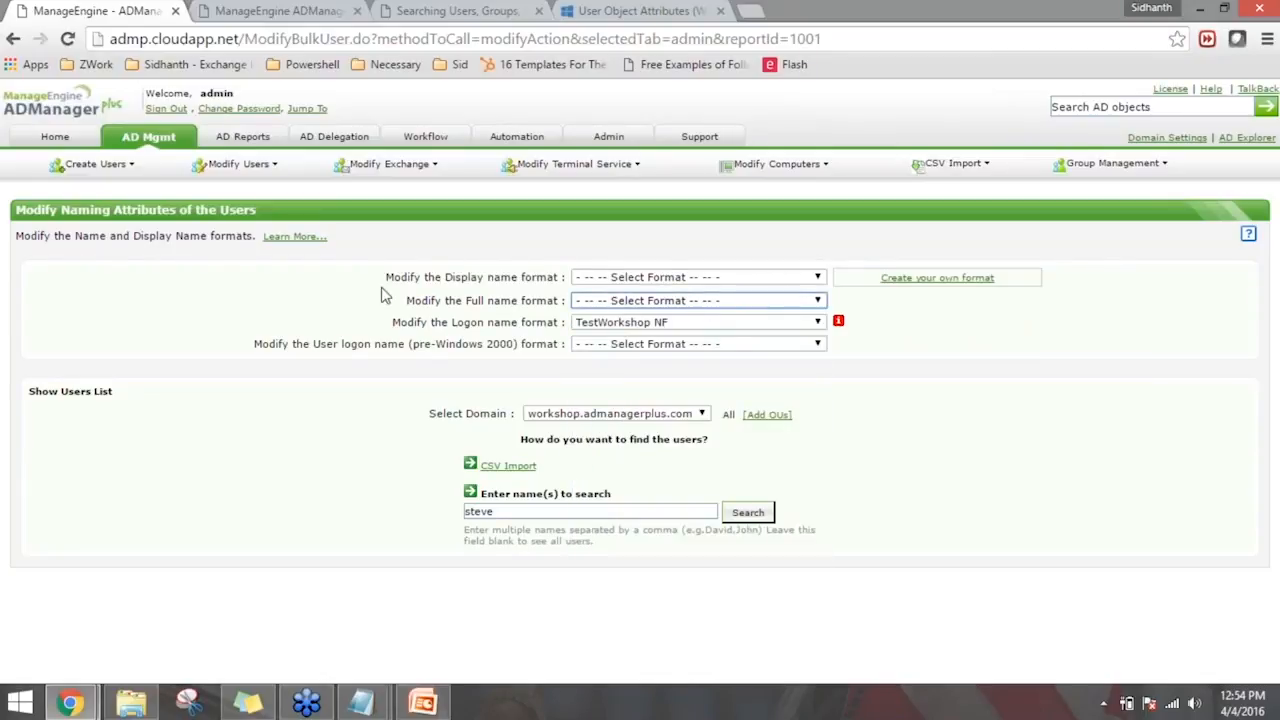
pyautogui.click(614, 304)
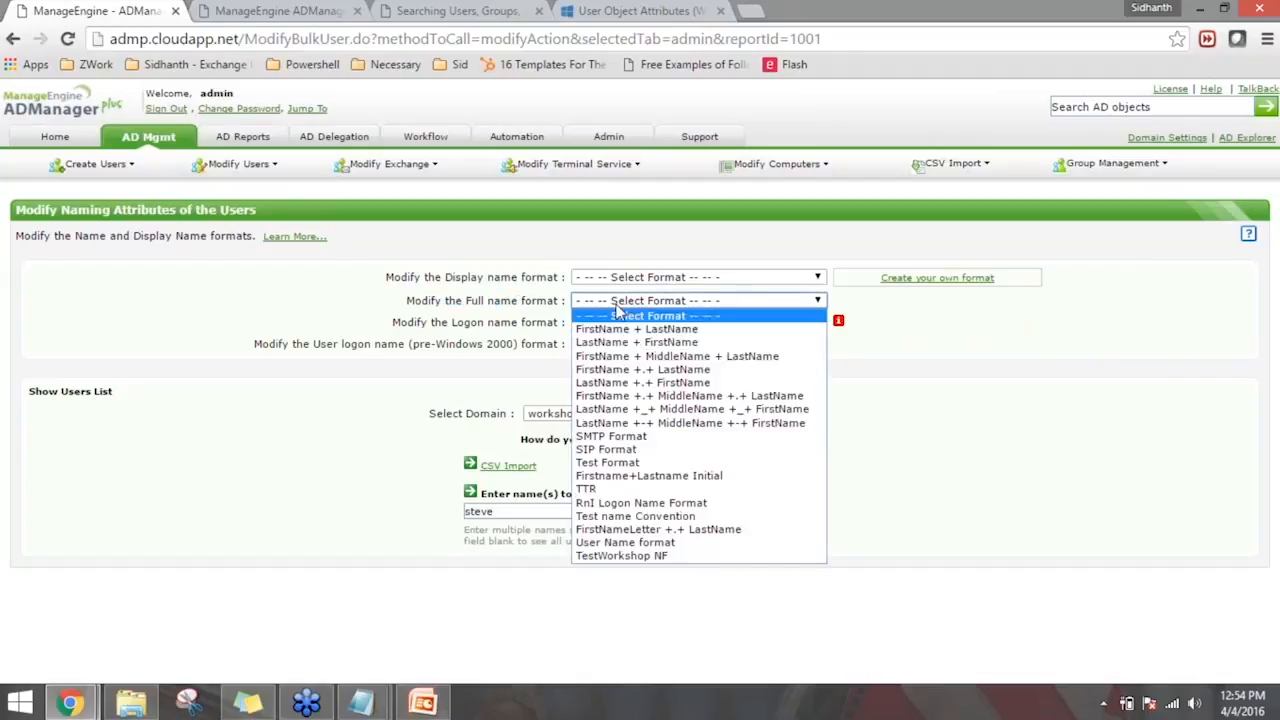
pyautogui.click(728, 334)
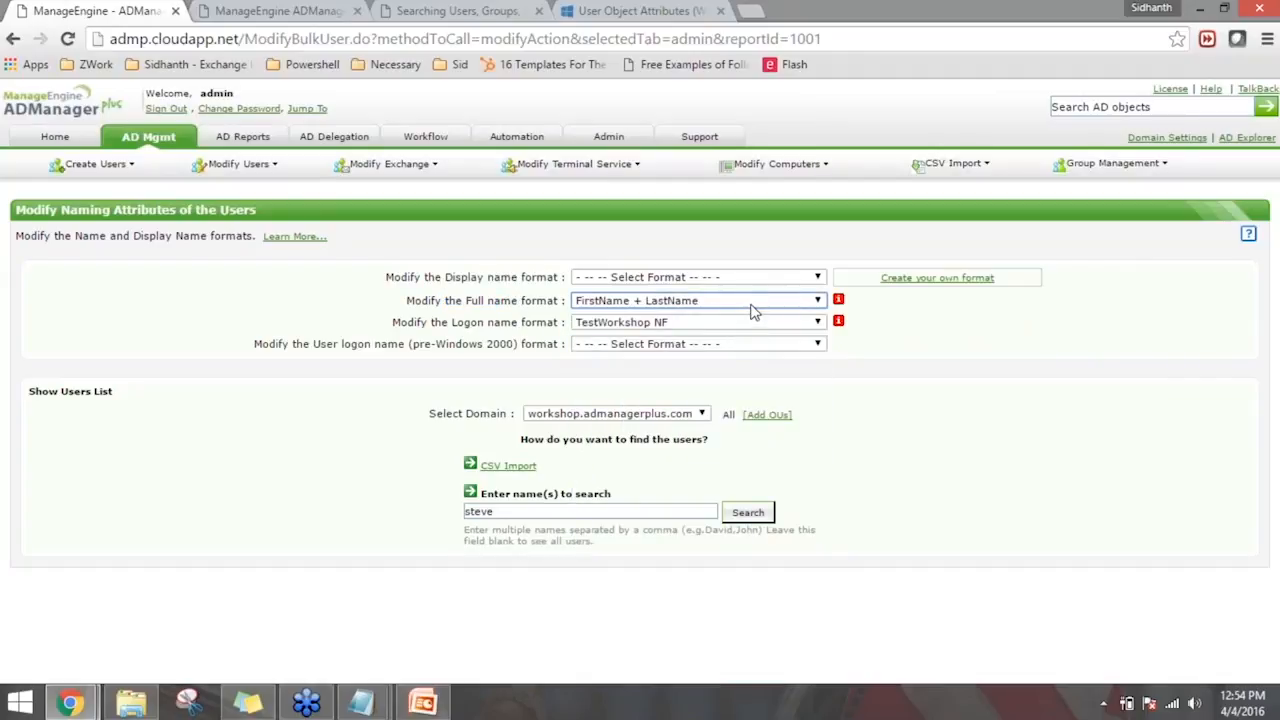
pyautogui.click(752, 306)
pyautogui.click(750, 314)
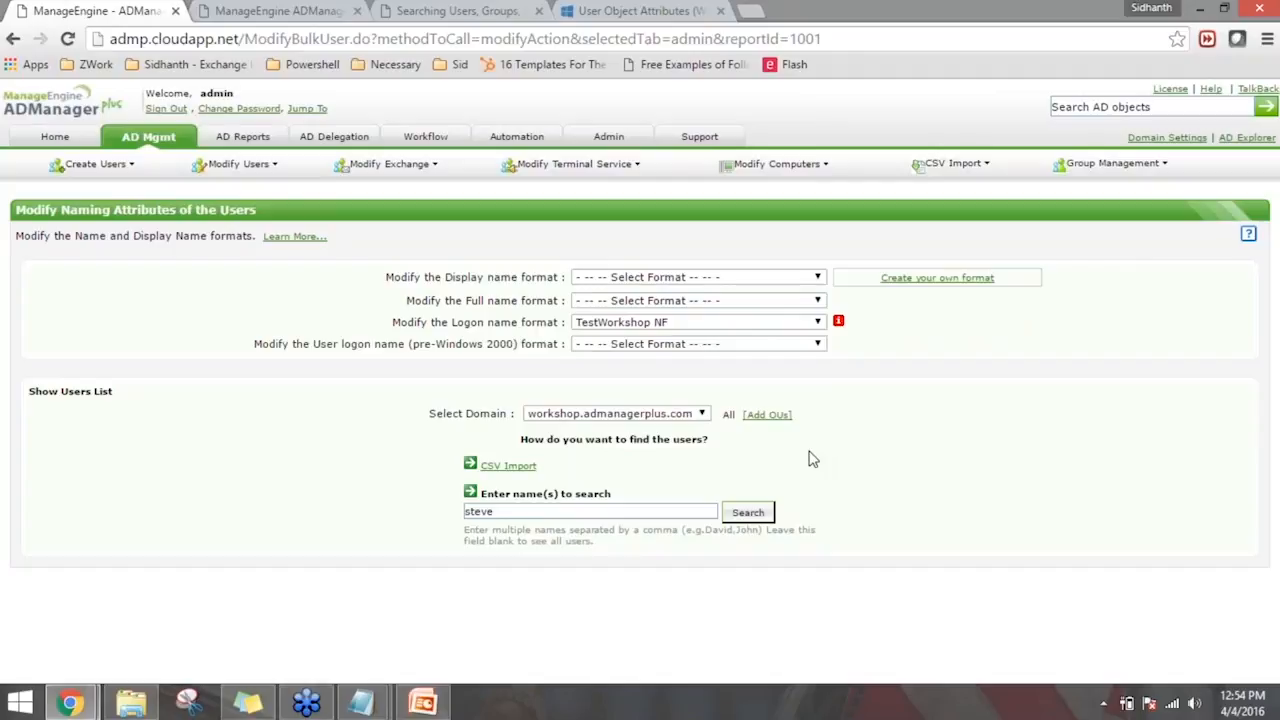
# - Set the pre-Windows 2000 user logon name format to TestWorkshop NF
pyautogui.click(700, 510)
pyautogui.click(690, 345)
pyautogui.click(650, 598)
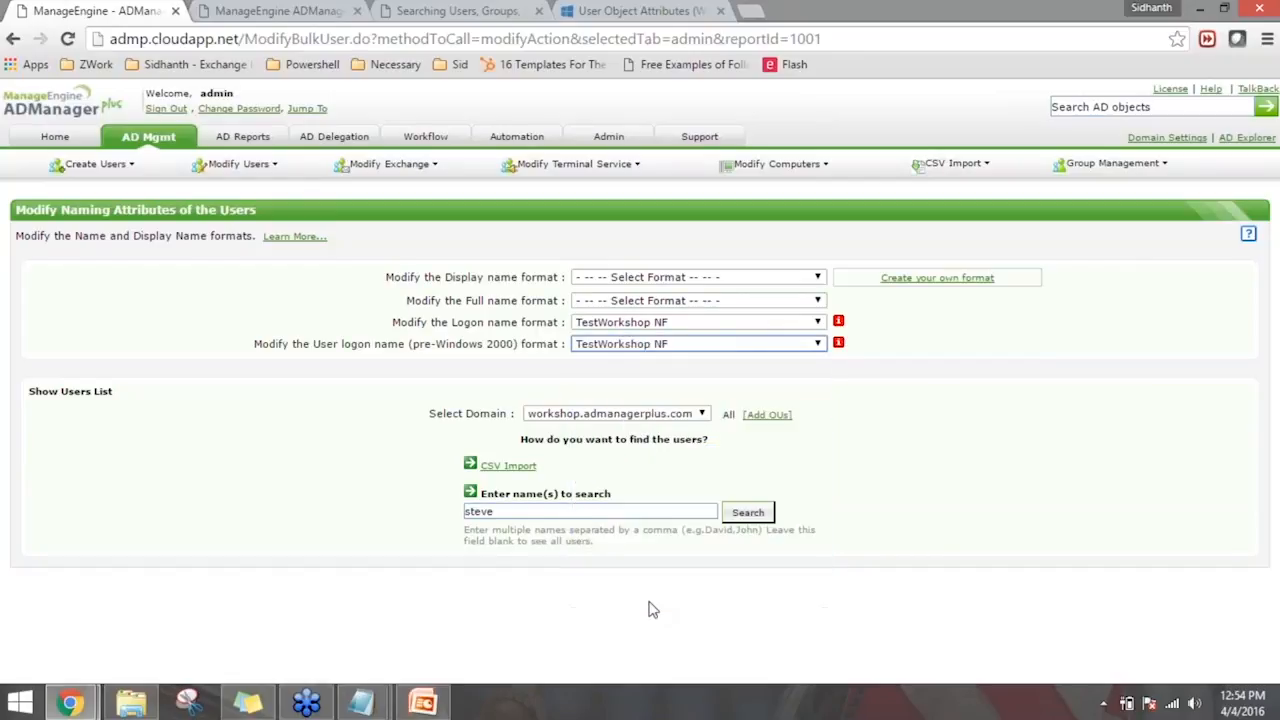
# - Search the workshop.admanagerplus.com domain for the user whose first name is already entered in the name search
pyautogui.moveTo(398, 344); pyautogui.dragTo(508, 346)
pyautogui.click(721, 372)
pyautogui.click(750, 516)
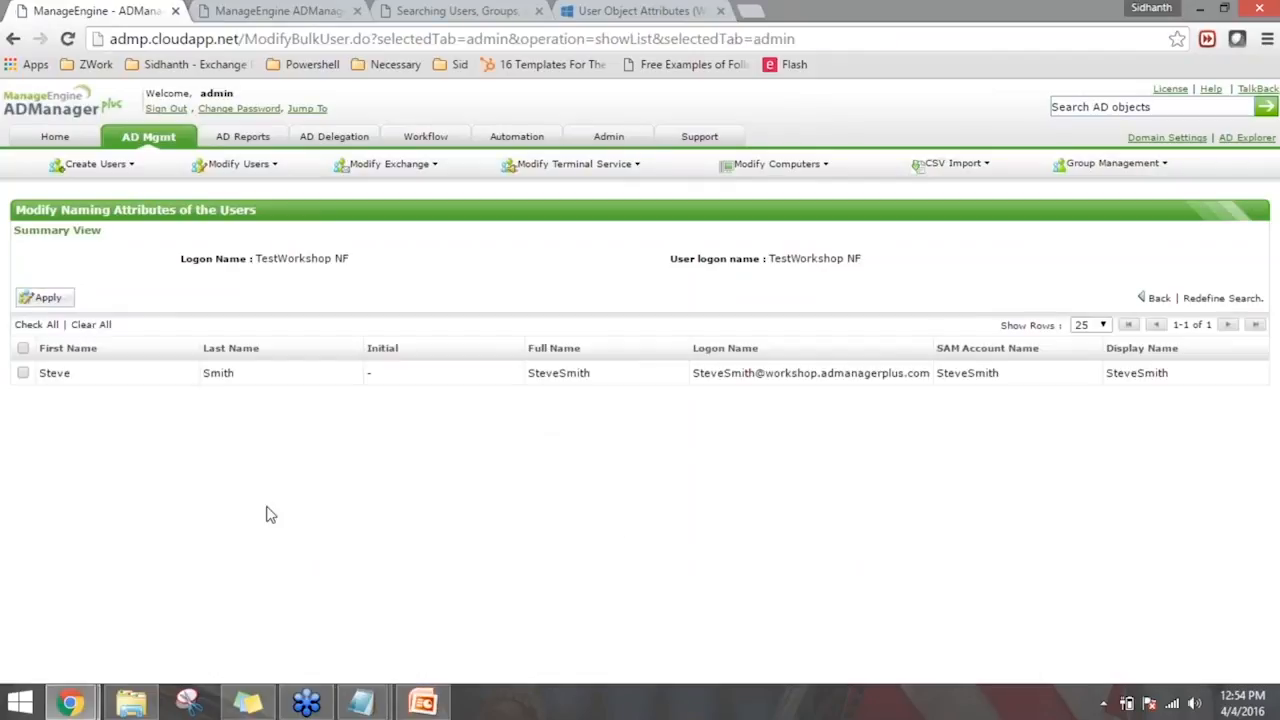
# - Select the listed user and apply the TestWorkshop NF format to both the logon name and the pre-Windows 2000 logon name
pyautogui.click(22, 349)
pyautogui.moveTo(693, 373); pyautogui.dragTo(857, 385)
pyautogui.click(820, 441)
pyautogui.click(67, 303)
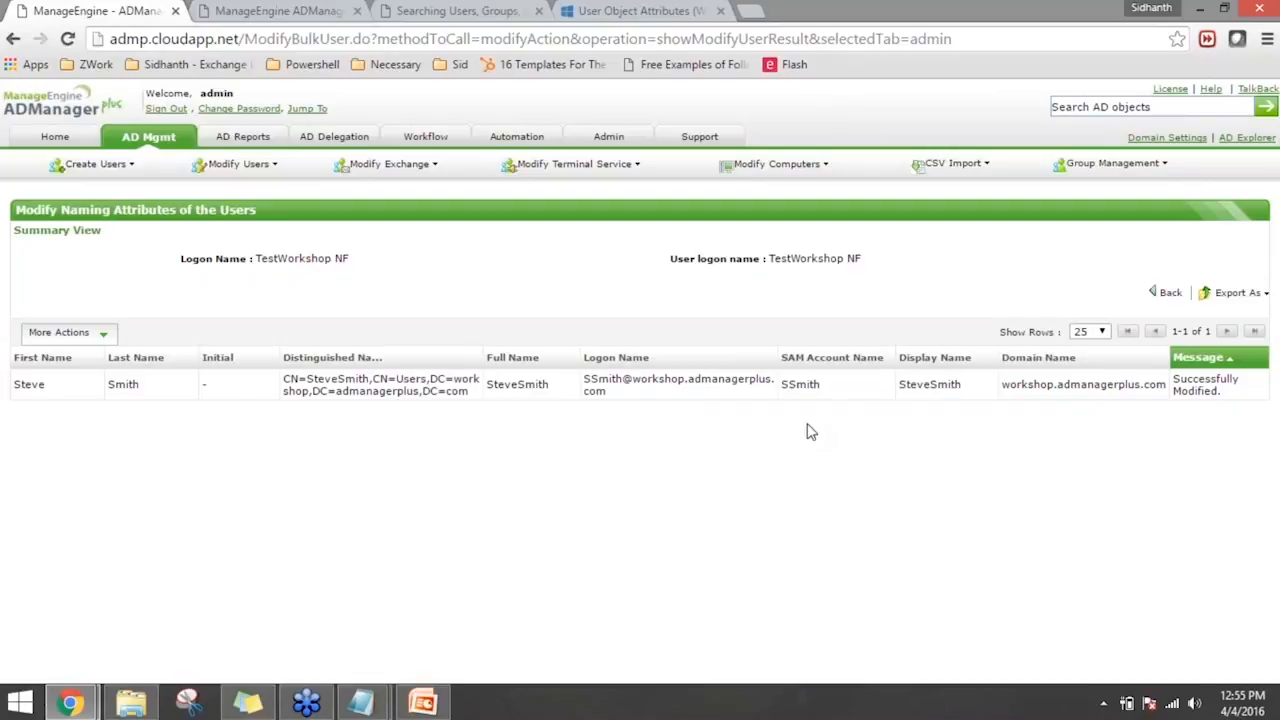
# - Reopen the bulk user Naming Attributes modification to review the pre-Windows 2000 logon name format, and return to the AD management overview
pyautogui.click(165, 140)
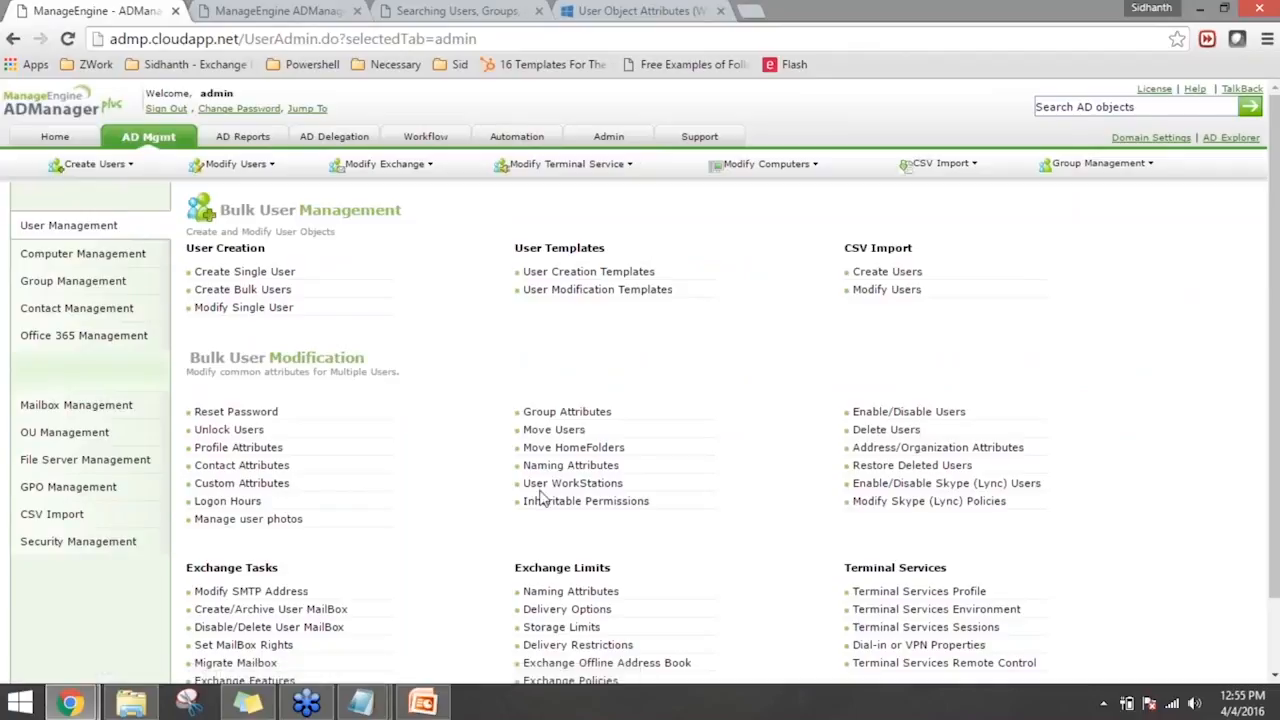
pyautogui.click(585, 466)
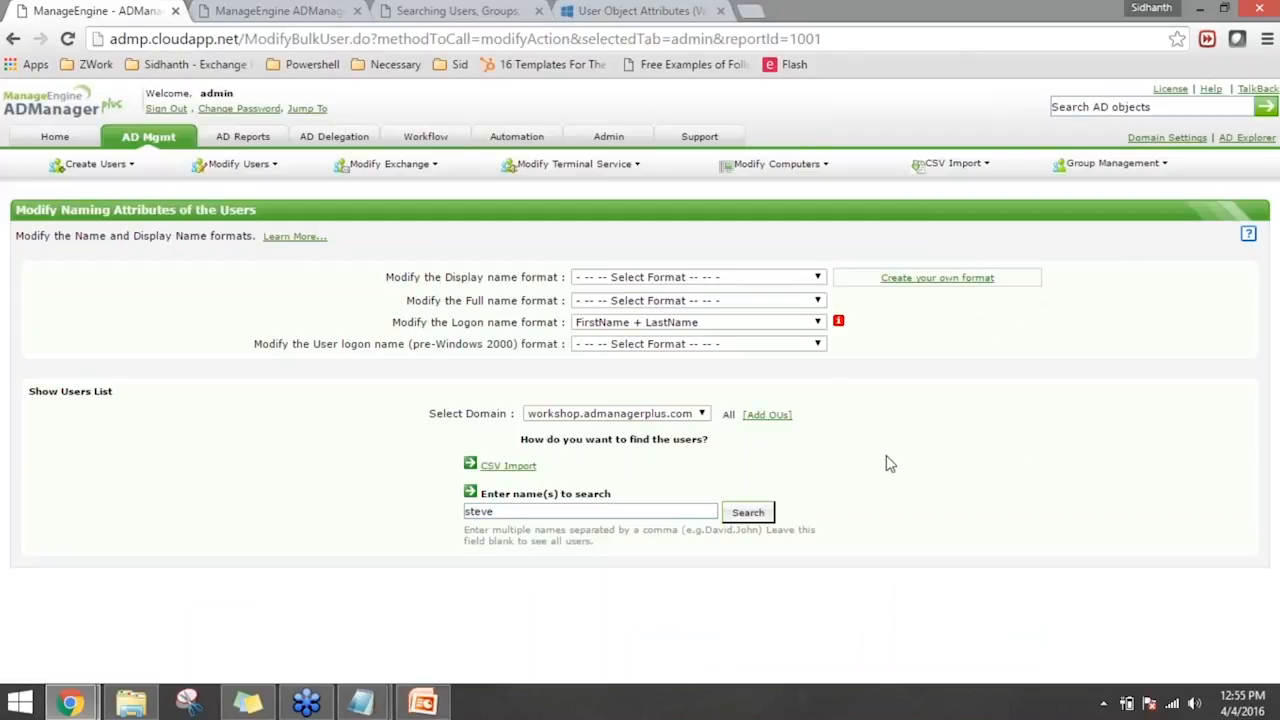
pyautogui.click(767, 345)
pyautogui.click(955, 418)
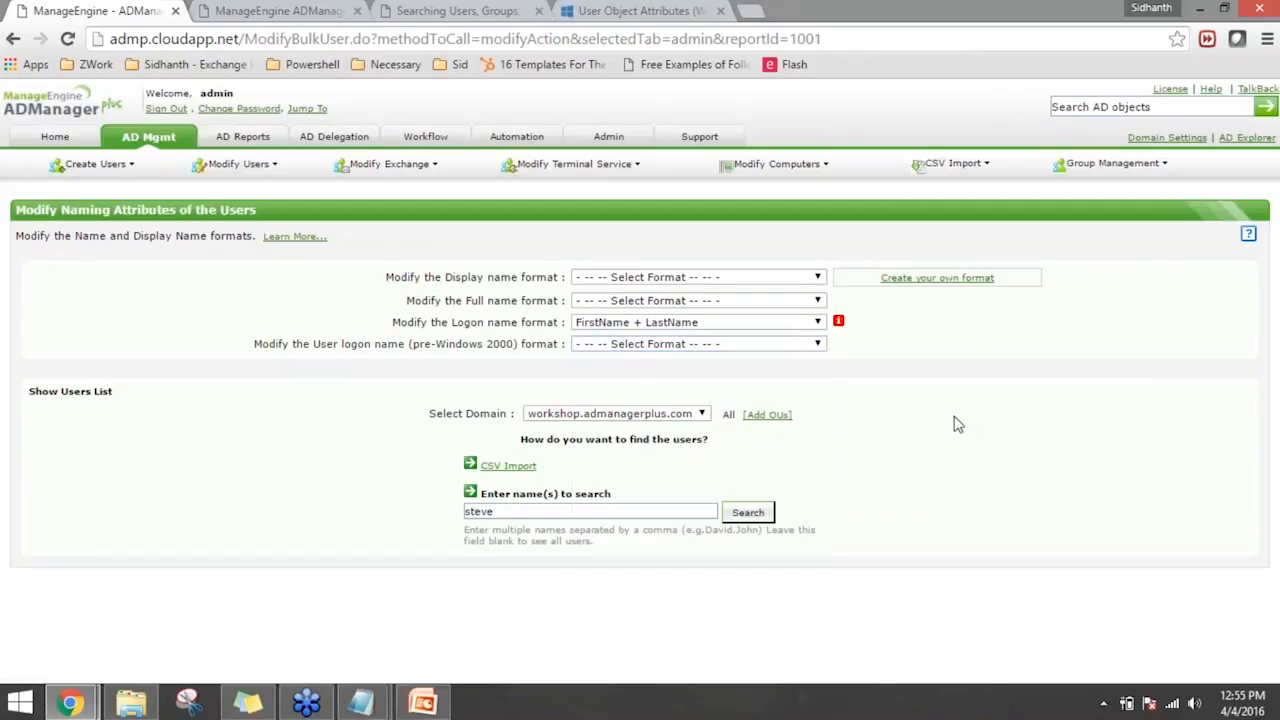
pyautogui.click(171, 150)
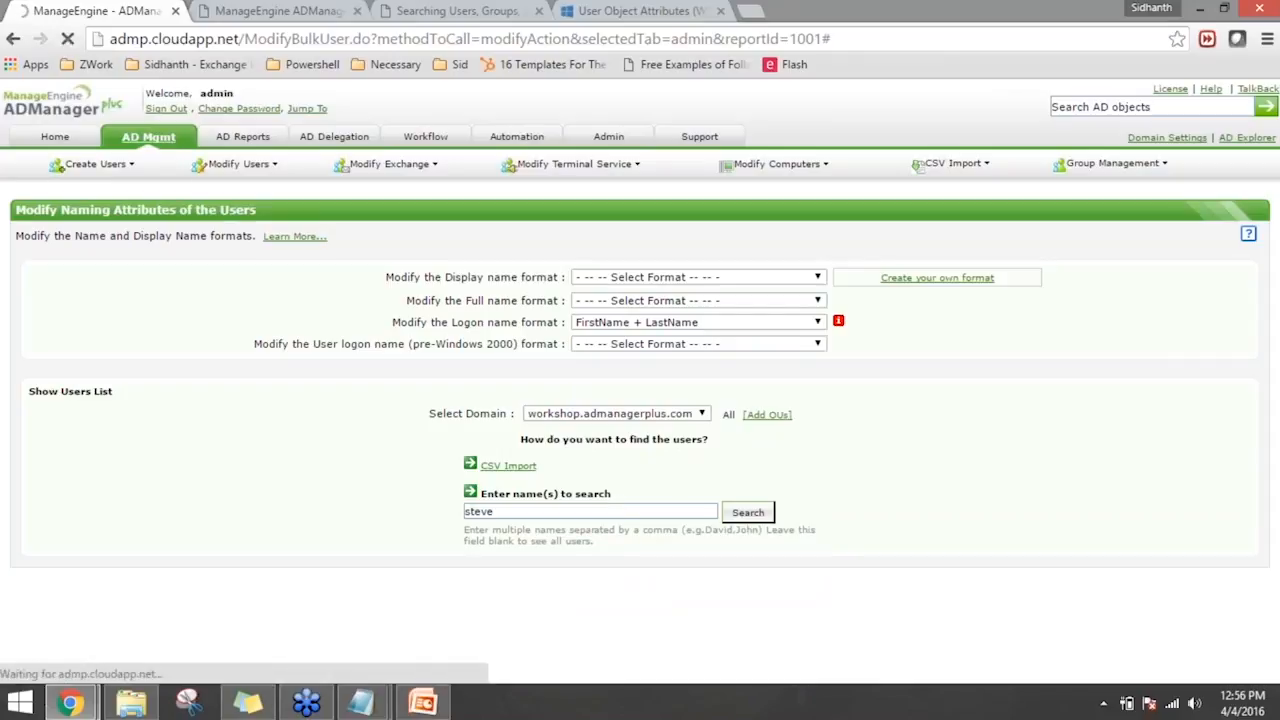
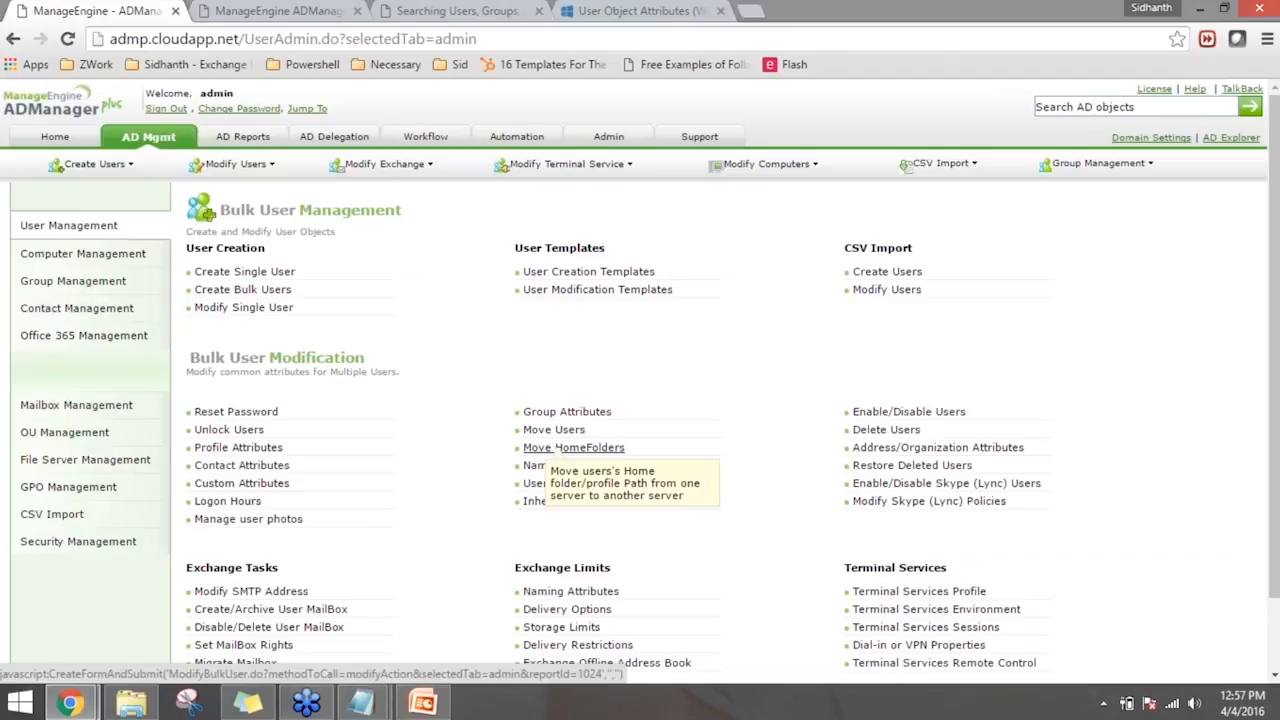
# - Open the bulk Move HomeFolders modification and enable moving the home folder to drive H:
pyautogui.click(590, 450)
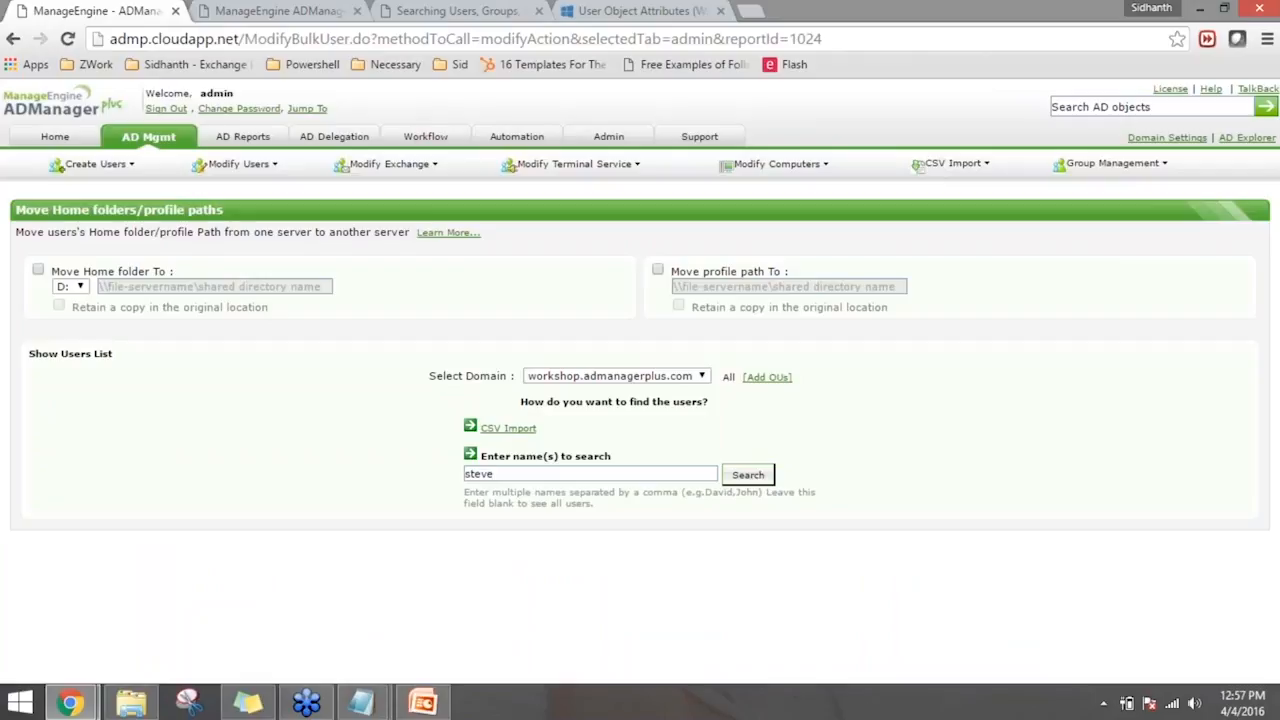
pyautogui.click(37, 270)
pyautogui.moveTo(79, 271); pyautogui.dragTo(155, 268)
pyautogui.click(36, 346)
pyautogui.click(76, 287)
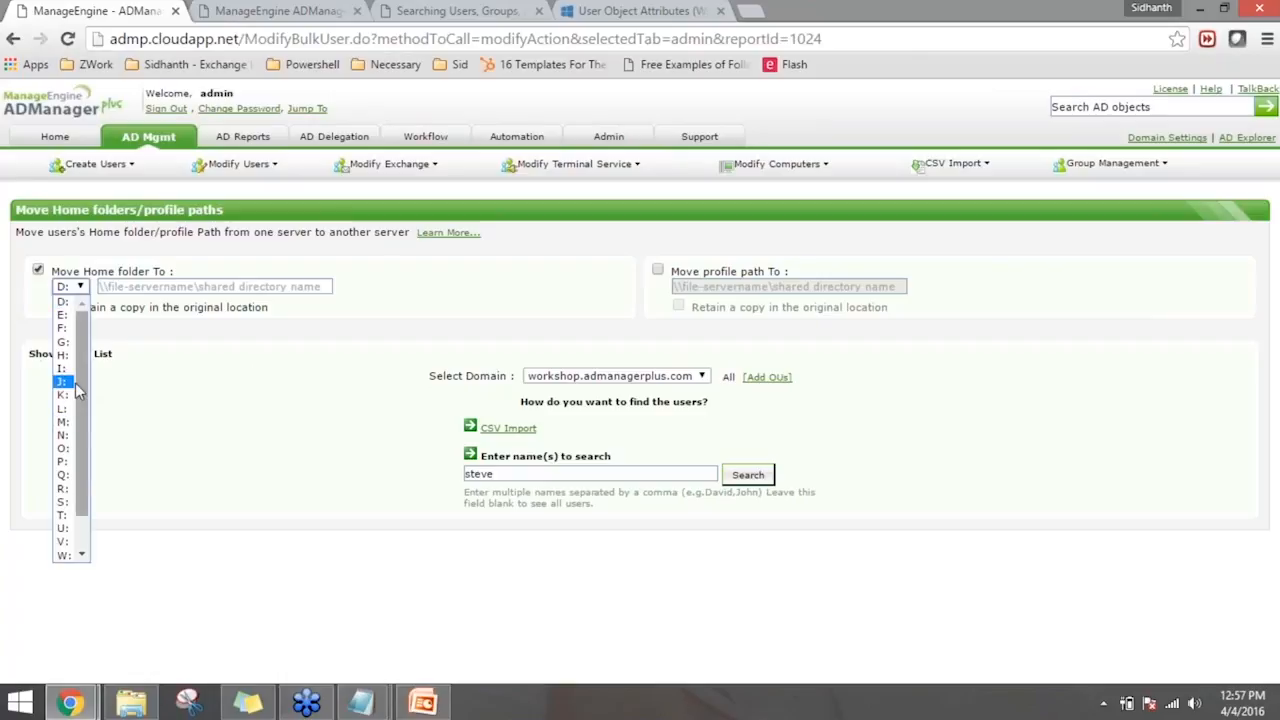
pyautogui.click(64, 355)
# - Set the home folder destination path to \\servername\homefolder\
pyautogui.click(170, 284)
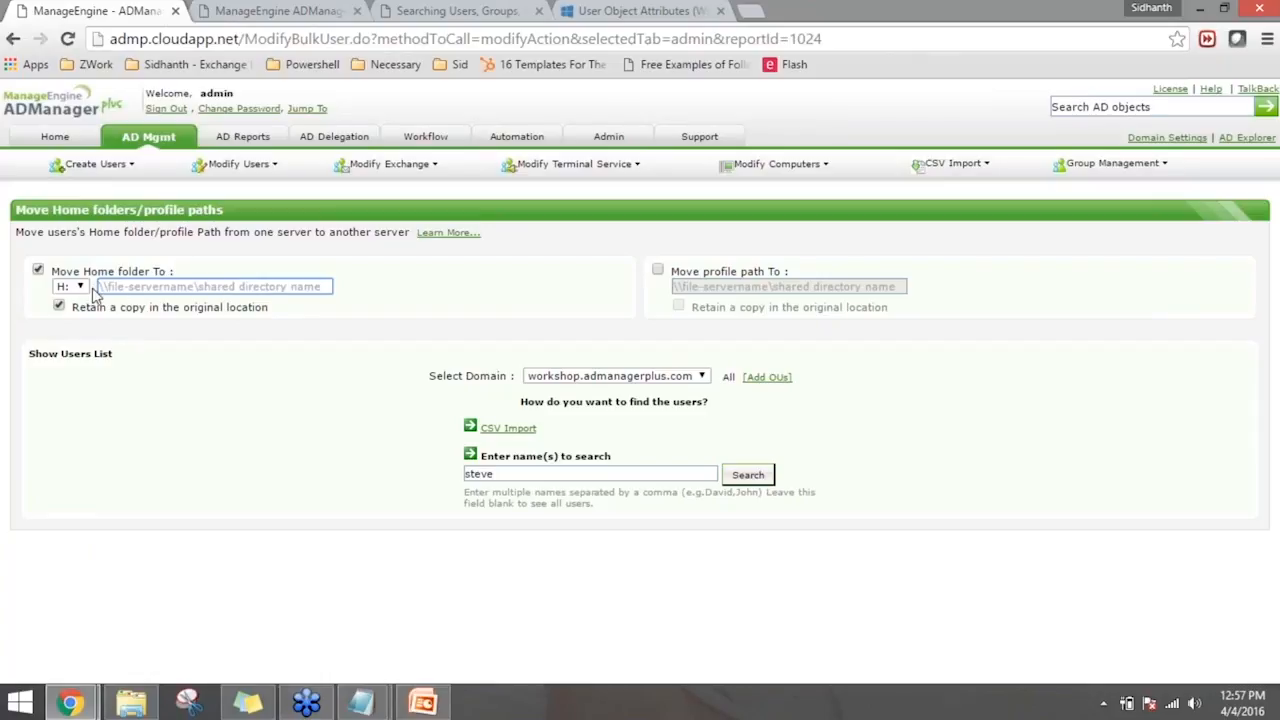
pyautogui.write('\\\\s')
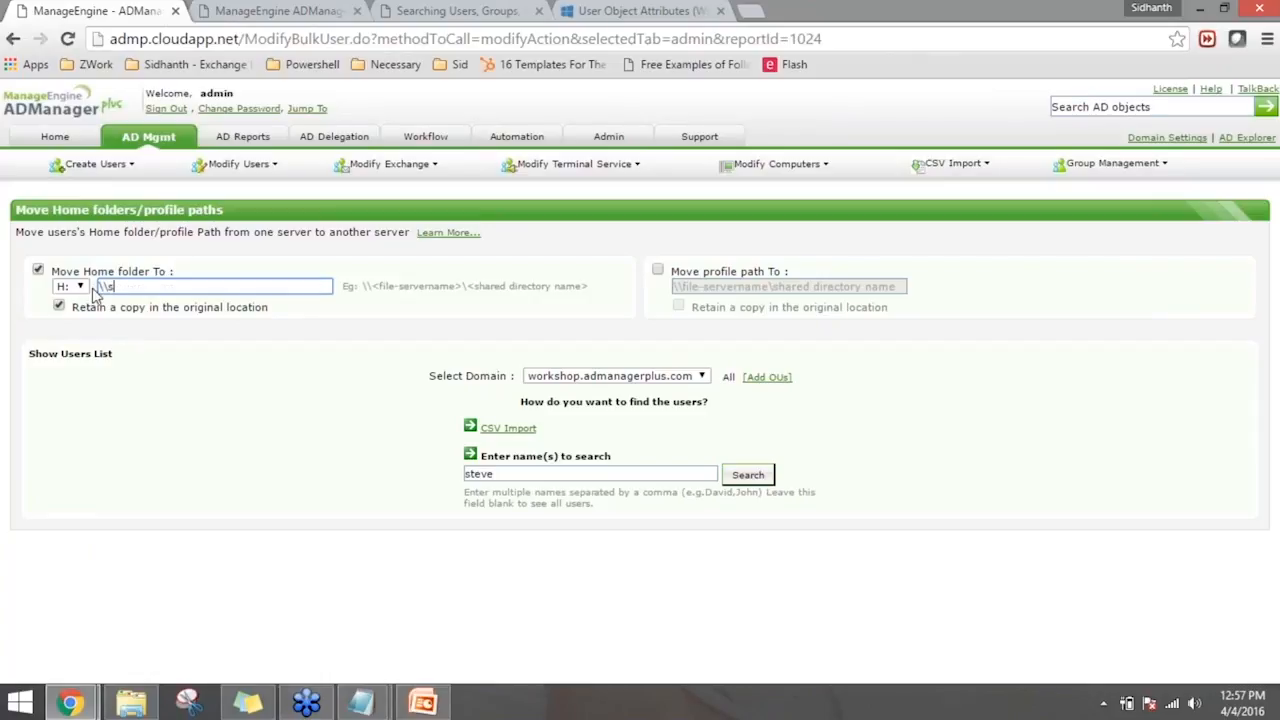
pyautogui.write('ervername\\homefolder\\')
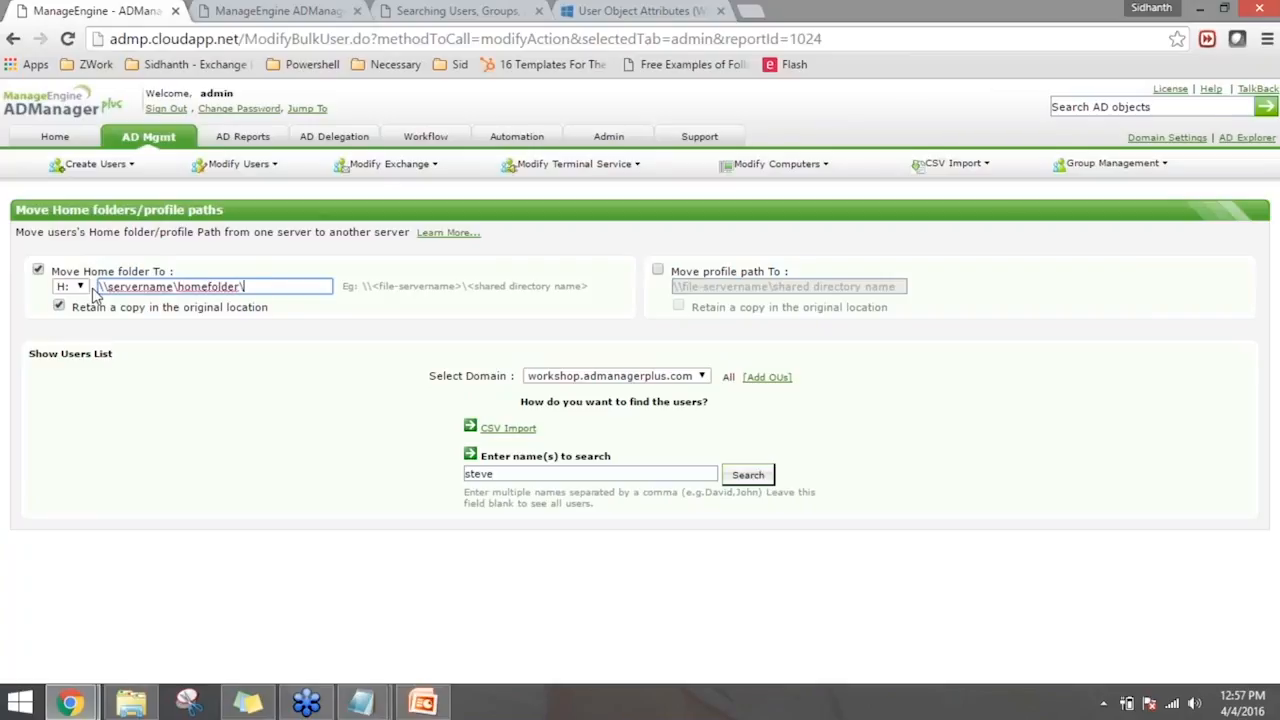
pyautogui.click(235, 348)
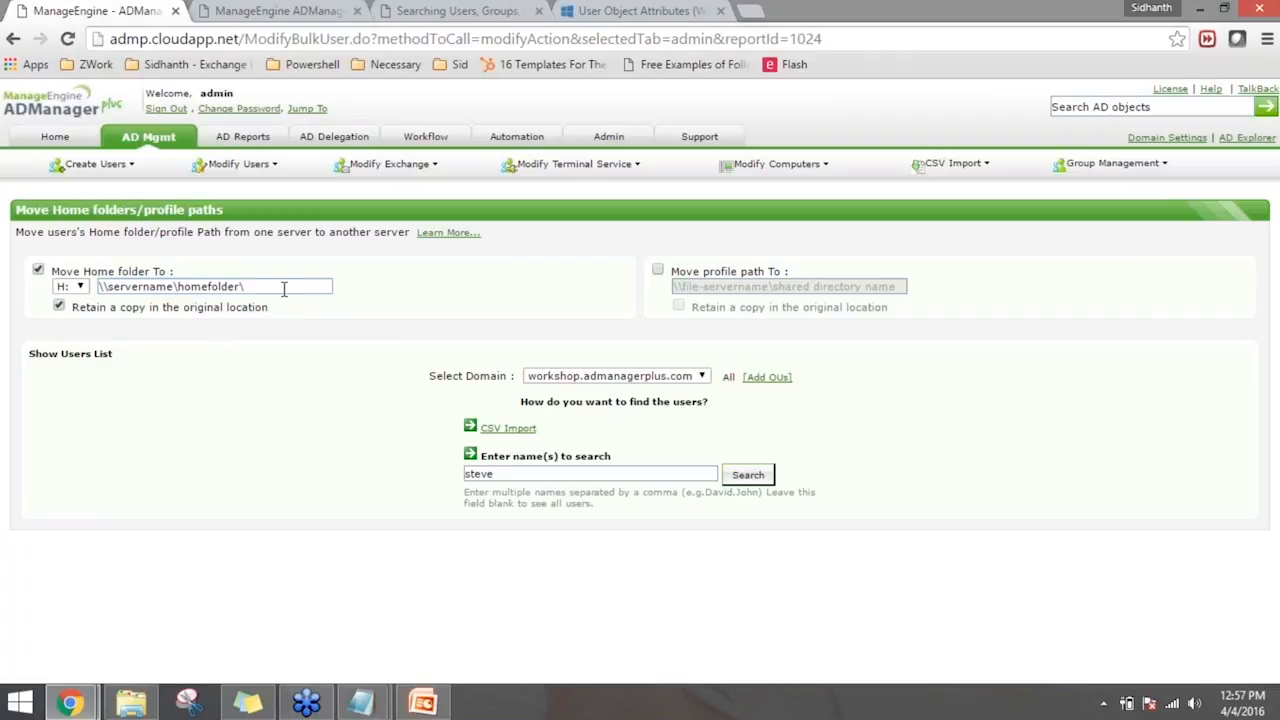
# - Enable moving the profile path as well, and return to the AD management overview without applying the move
pyautogui.click(658, 274)
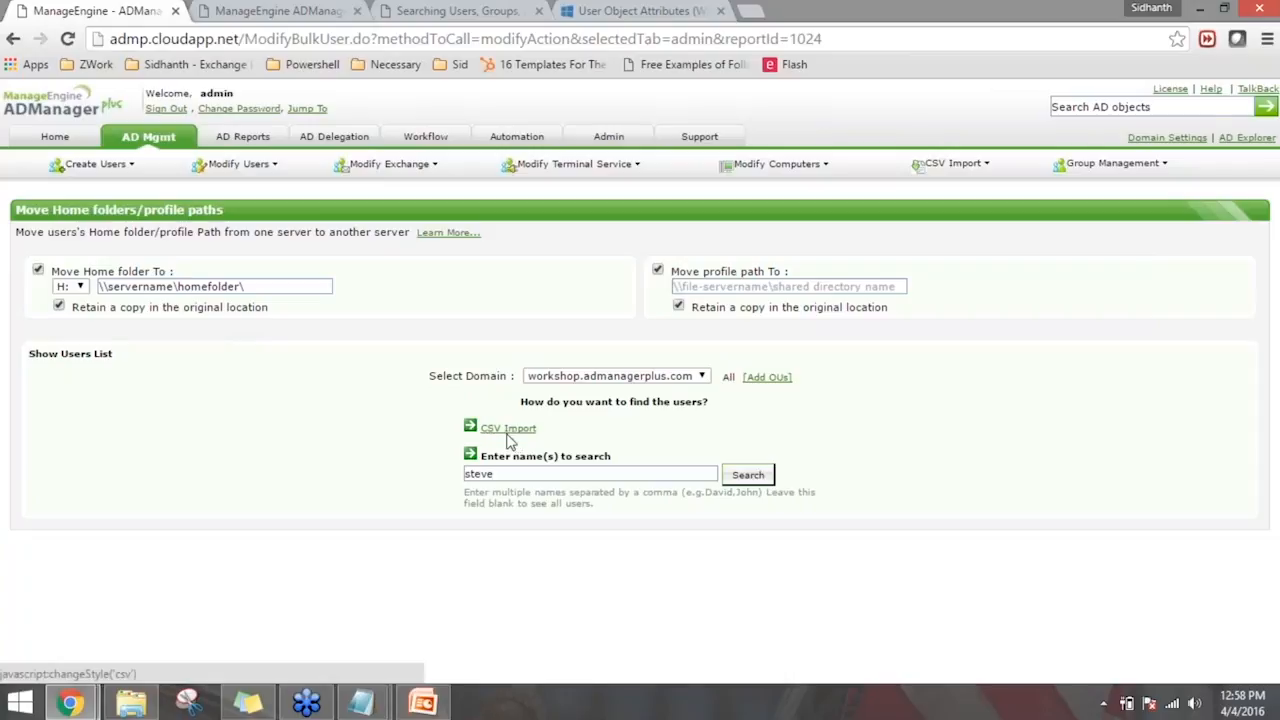
pyautogui.moveTo(495, 474); pyautogui.dragTo(430, 476)
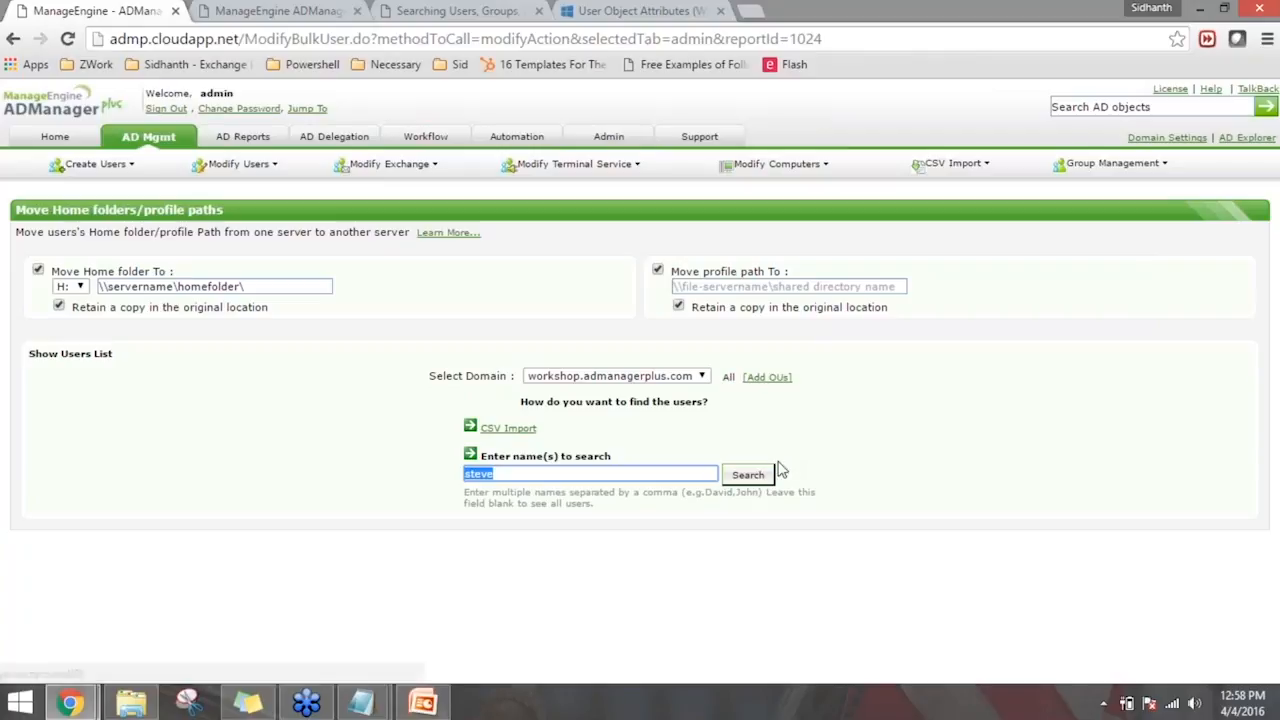
pyautogui.click(682, 533)
pyautogui.click(666, 478)
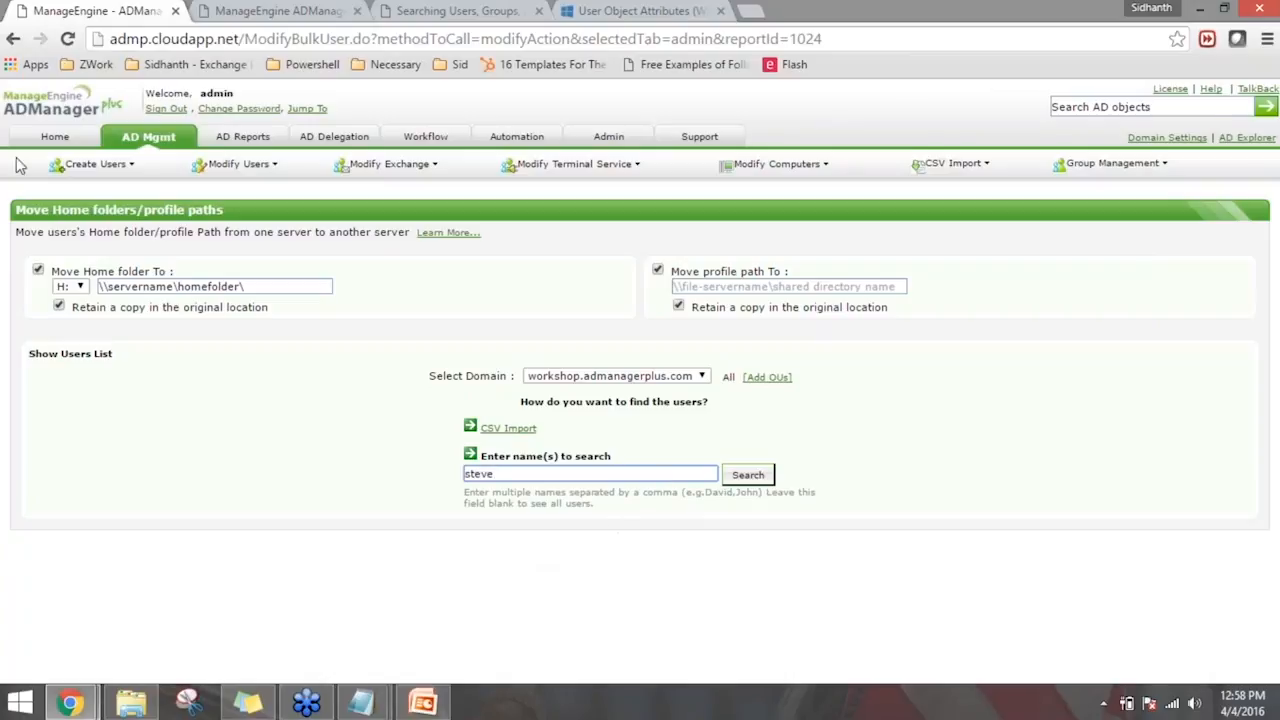
pyautogui.click(155, 142)
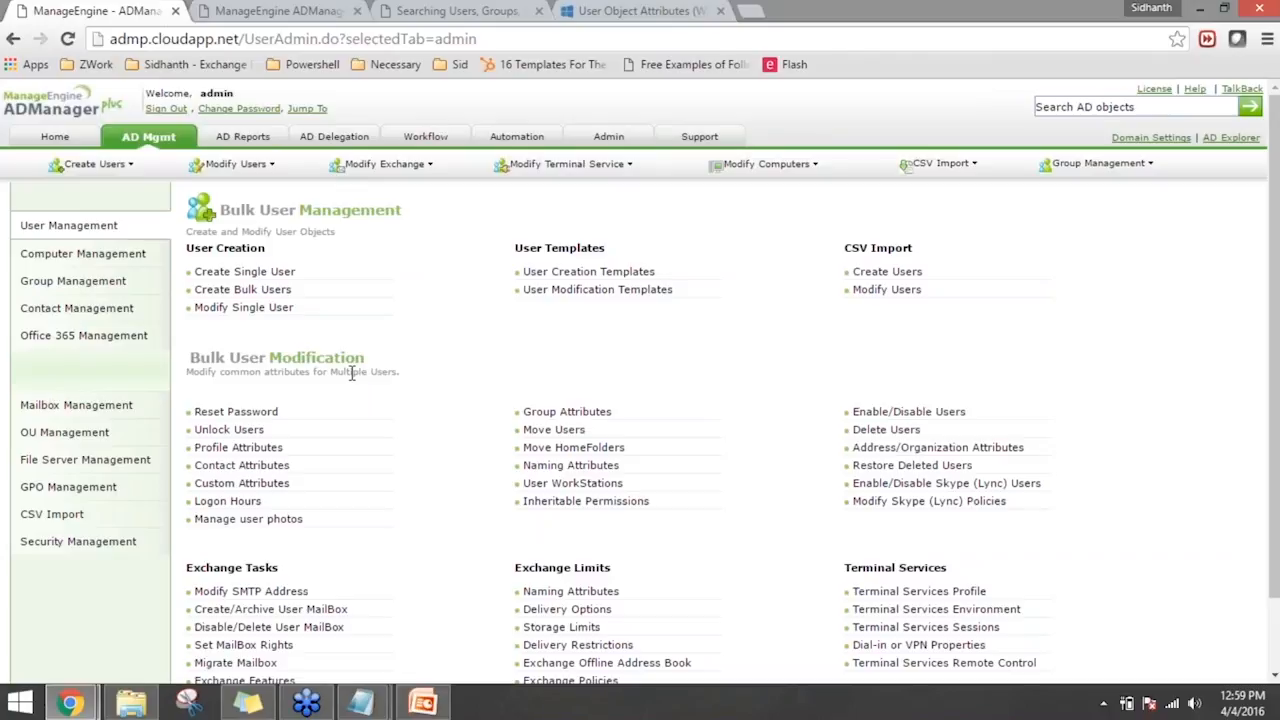
# - In the bulk user Group Attributes modification, choose Clear all Group Memberships and search for the user whose first name is already entered
pyautogui.click(566, 412)
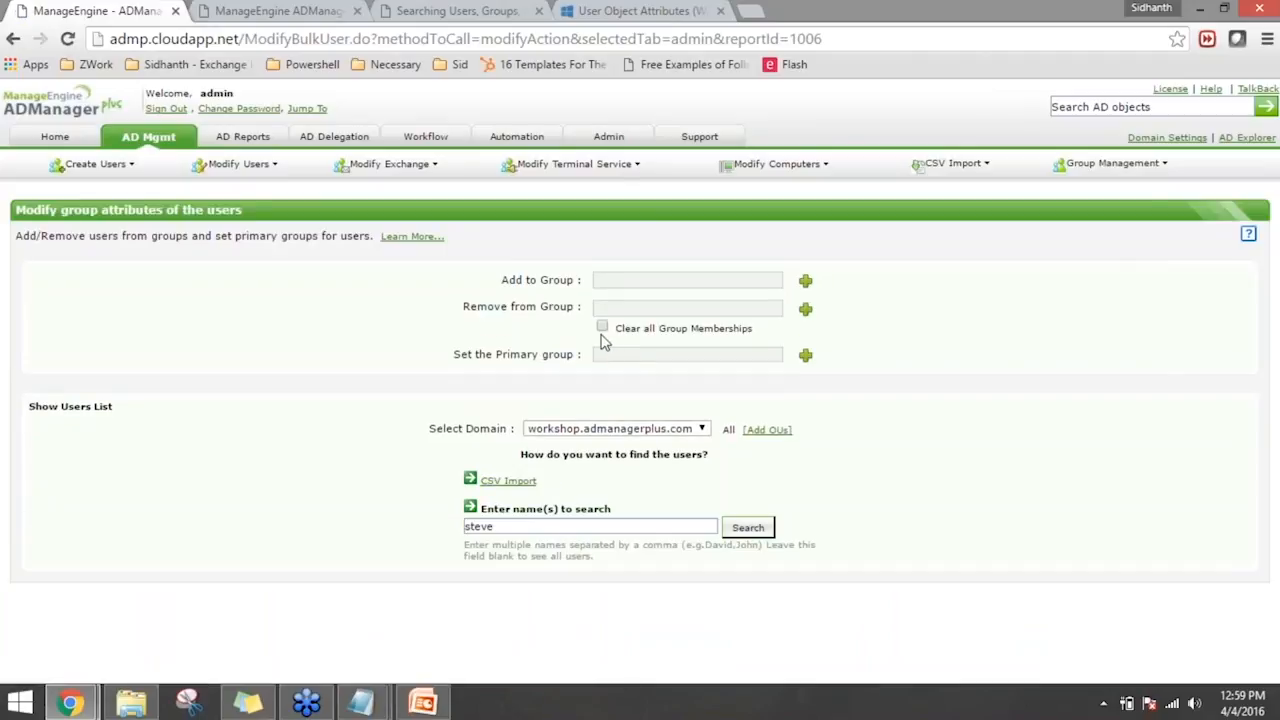
pyautogui.click(602, 328)
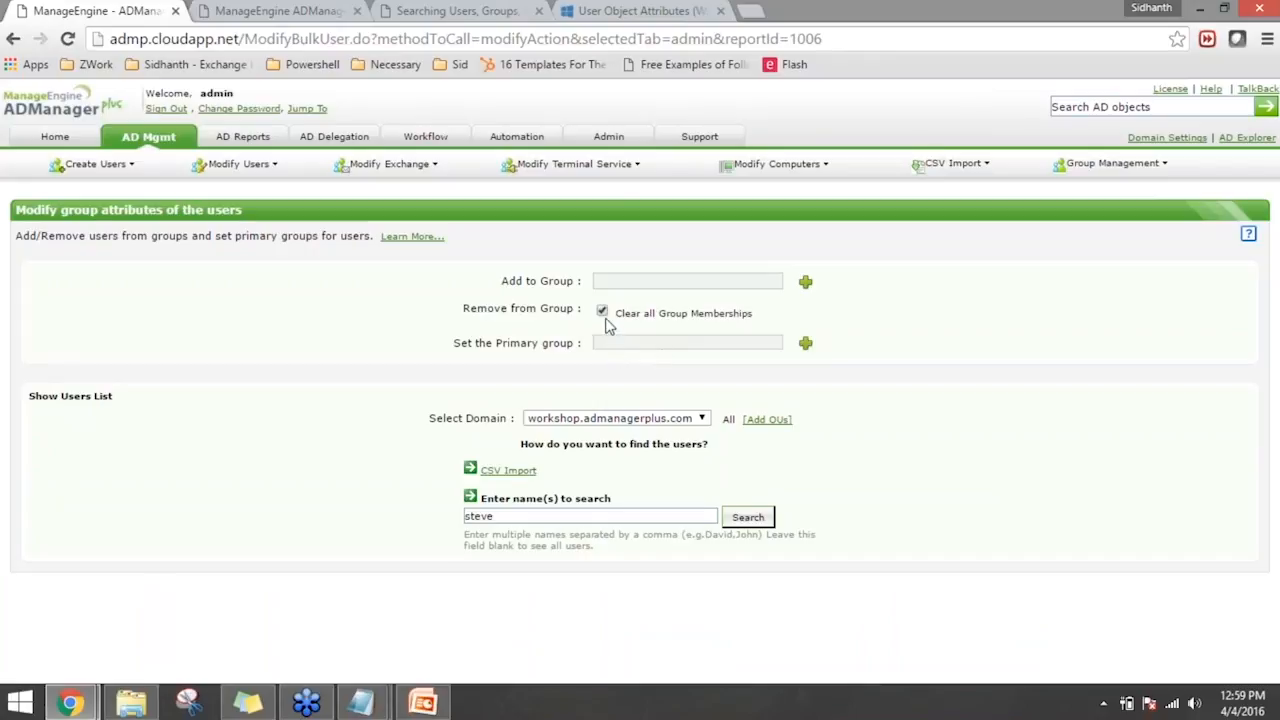
pyautogui.doubleClick(580, 520)
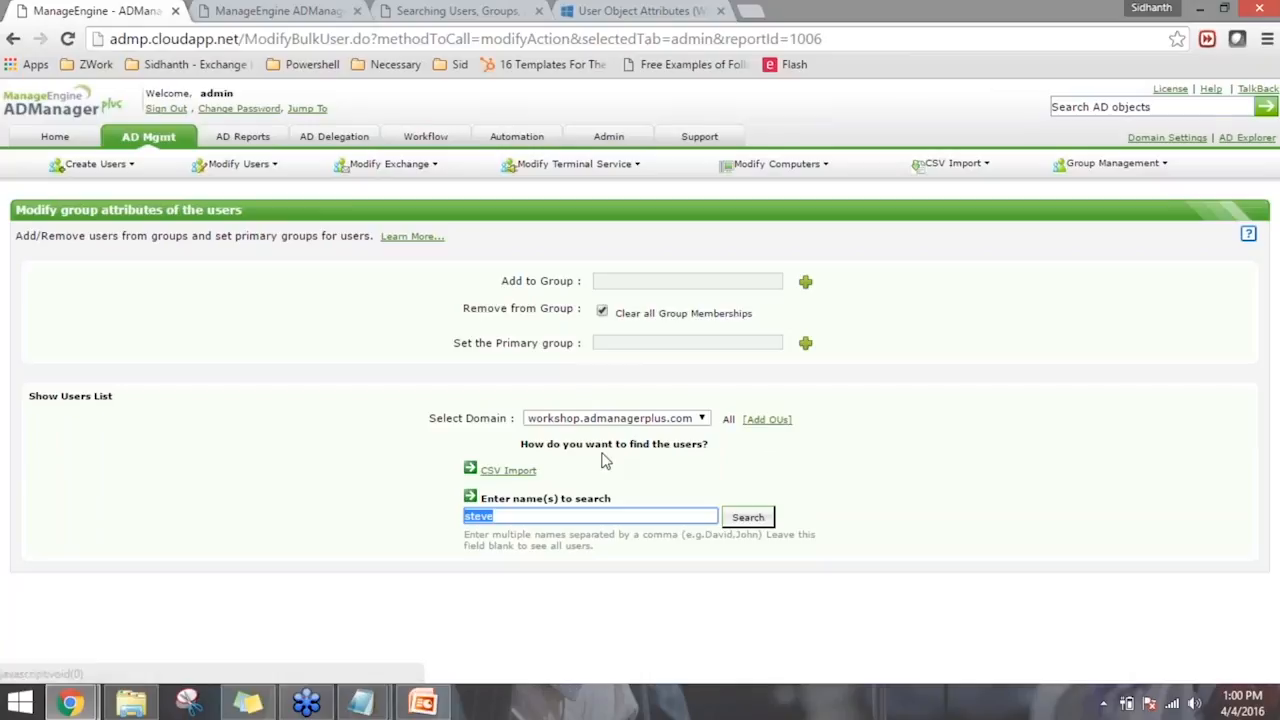
pyautogui.click(603, 466)
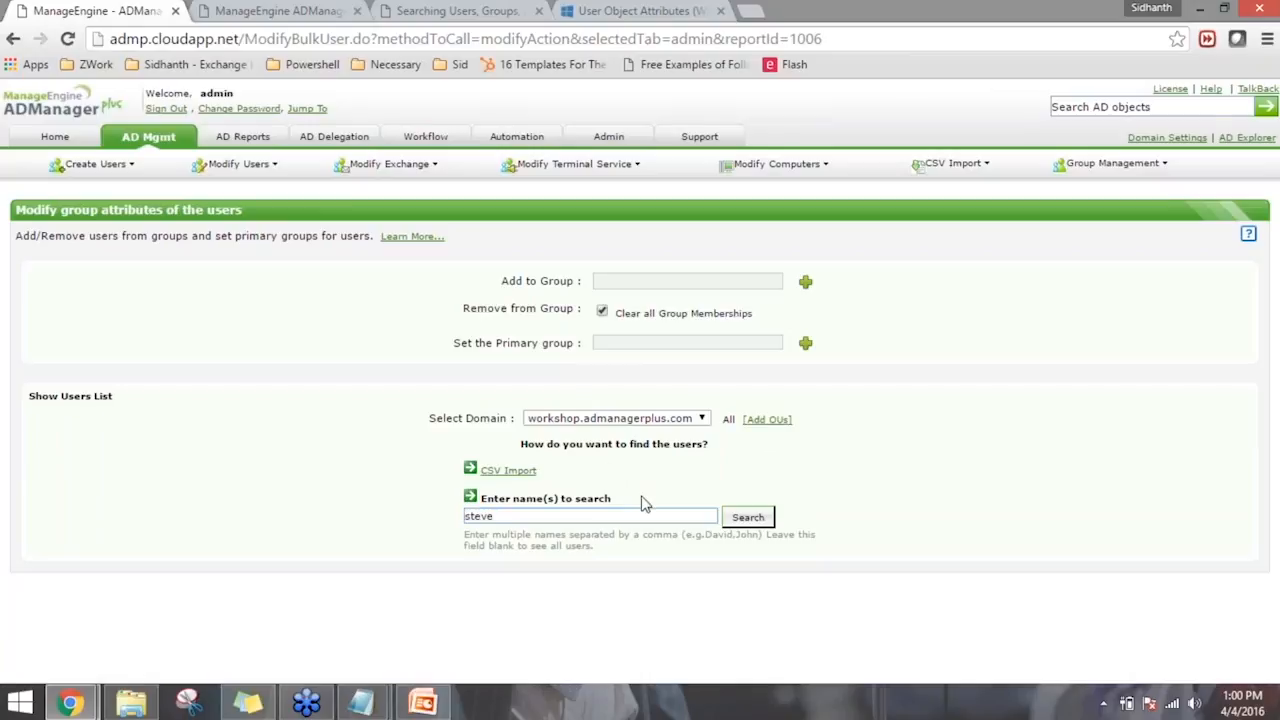
pyautogui.click(524, 515)
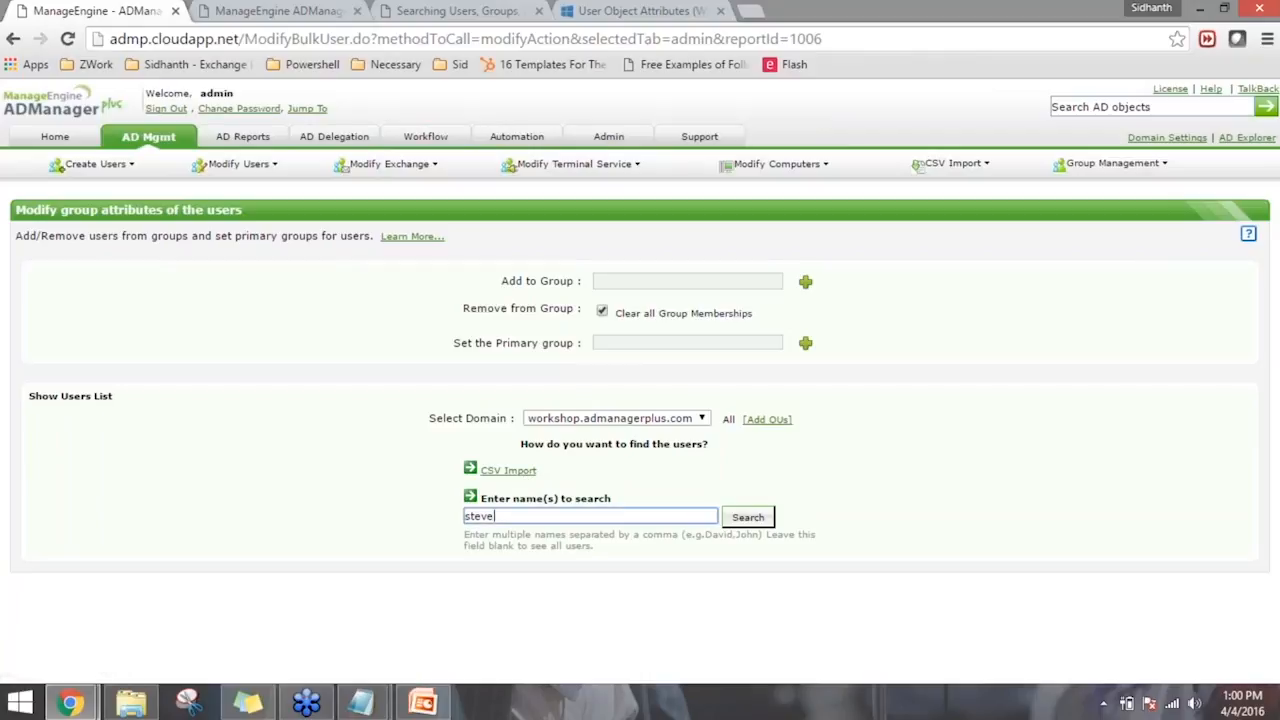
pyautogui.click(534, 516)
pyautogui.click(773, 592)
pyautogui.click(757, 517)
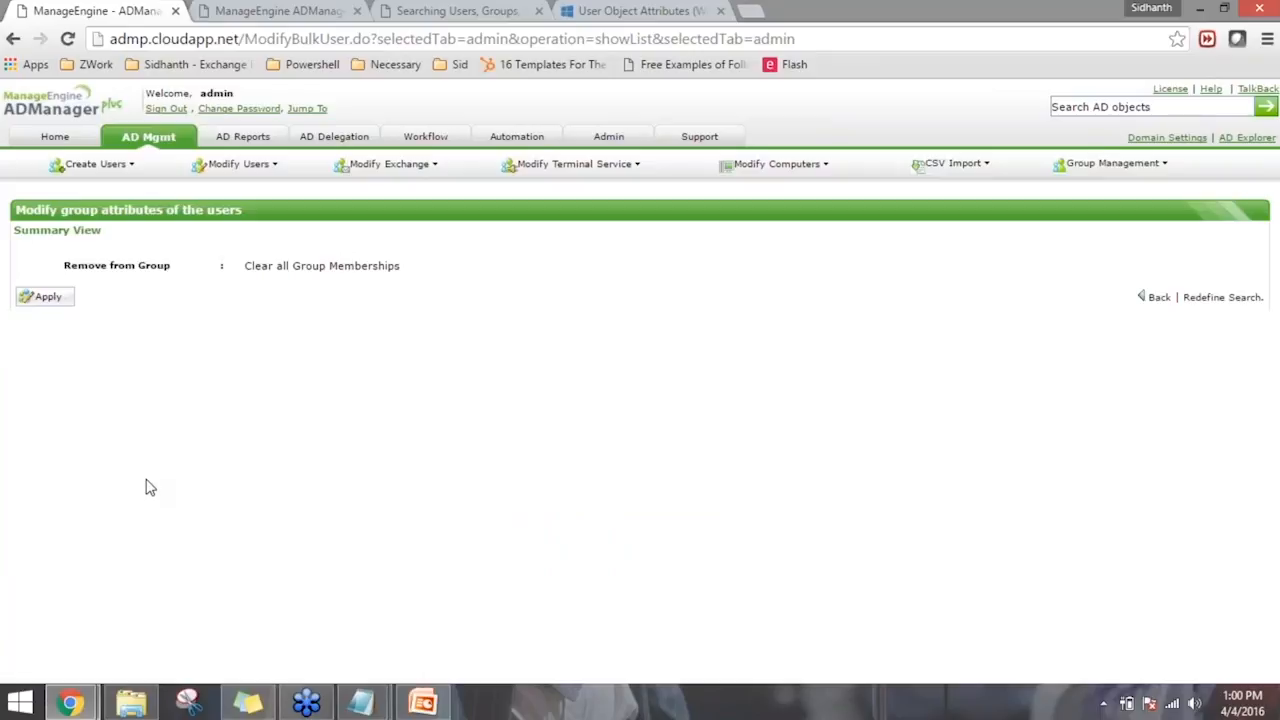
# - Select the listed user, check the Member Of groups, apply the group membership removal, and return to the AD management overview
pyautogui.click(22, 348)
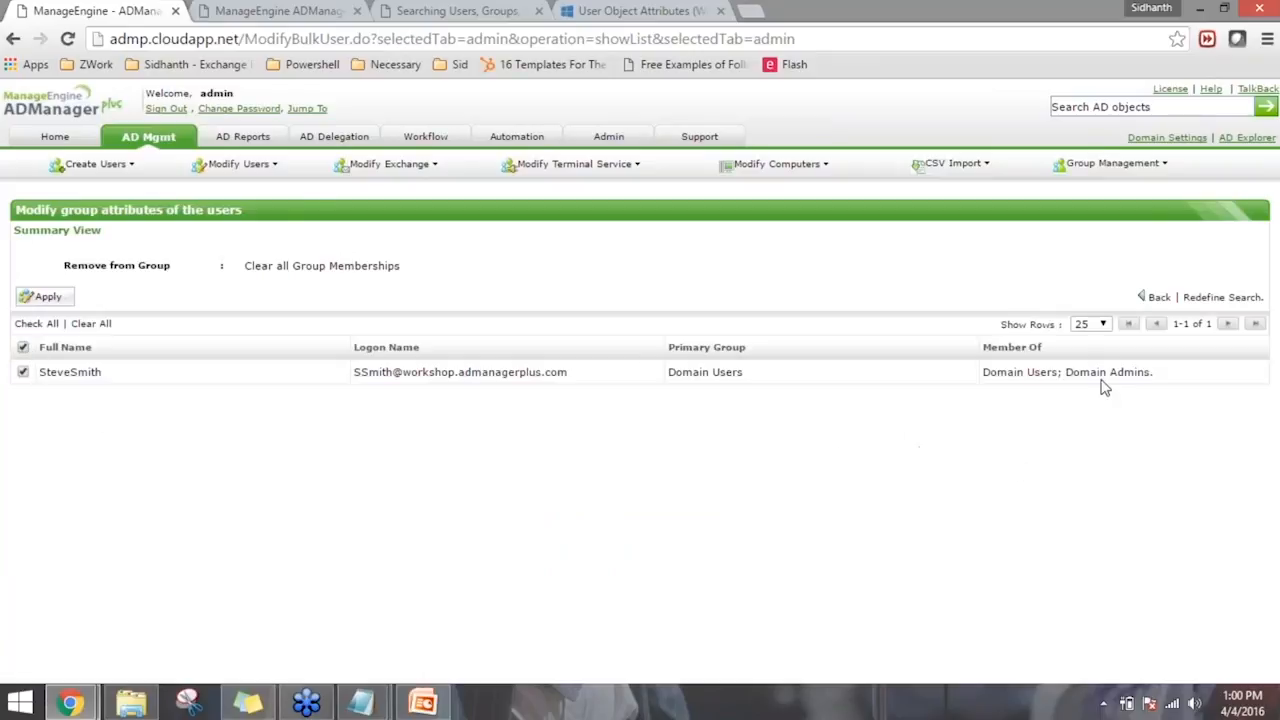
pyautogui.moveTo(1080, 371); pyautogui.dragTo(1128, 371)
pyautogui.click(1072, 398)
pyautogui.moveTo(1058, 371); pyautogui.dragTo(984, 371)
pyautogui.click(1135, 578)
pyautogui.click(48, 297)
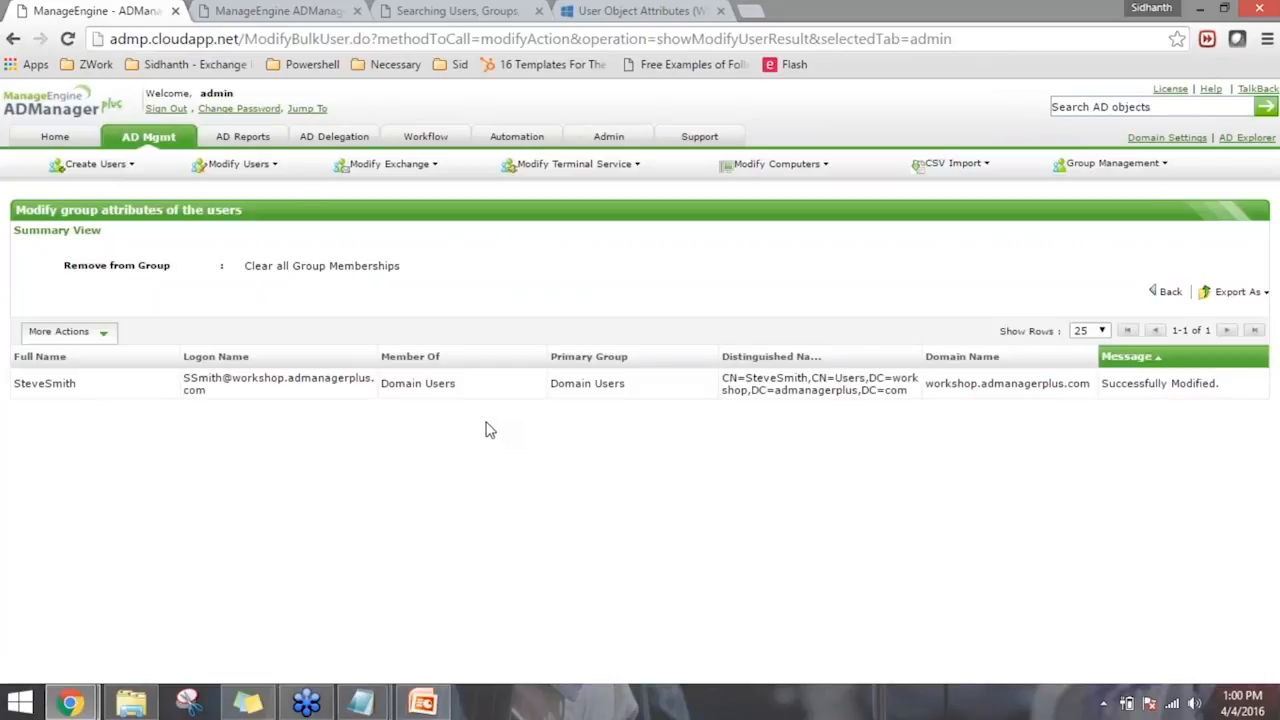
pyautogui.click(153, 148)
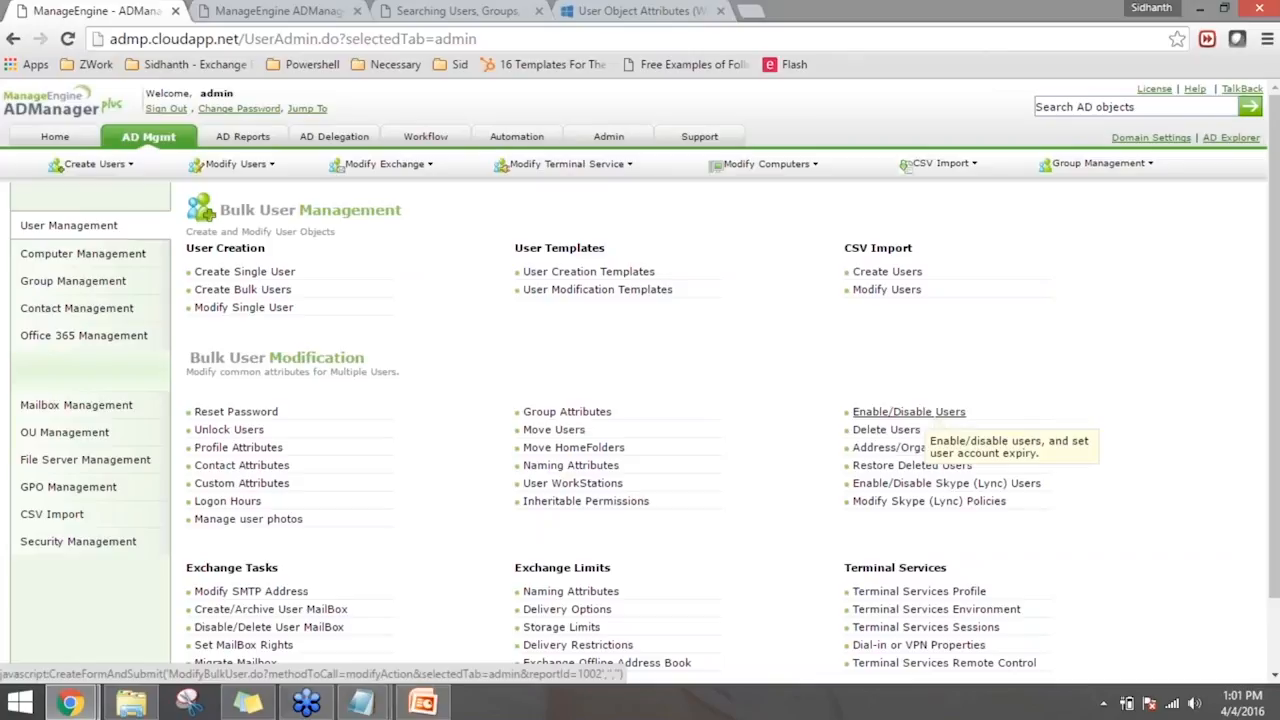
# - In the bulk Enable/Disable Users modification, set the account to Disable and its expiry to End Of 2016-04-05
pyautogui.click(921, 414)
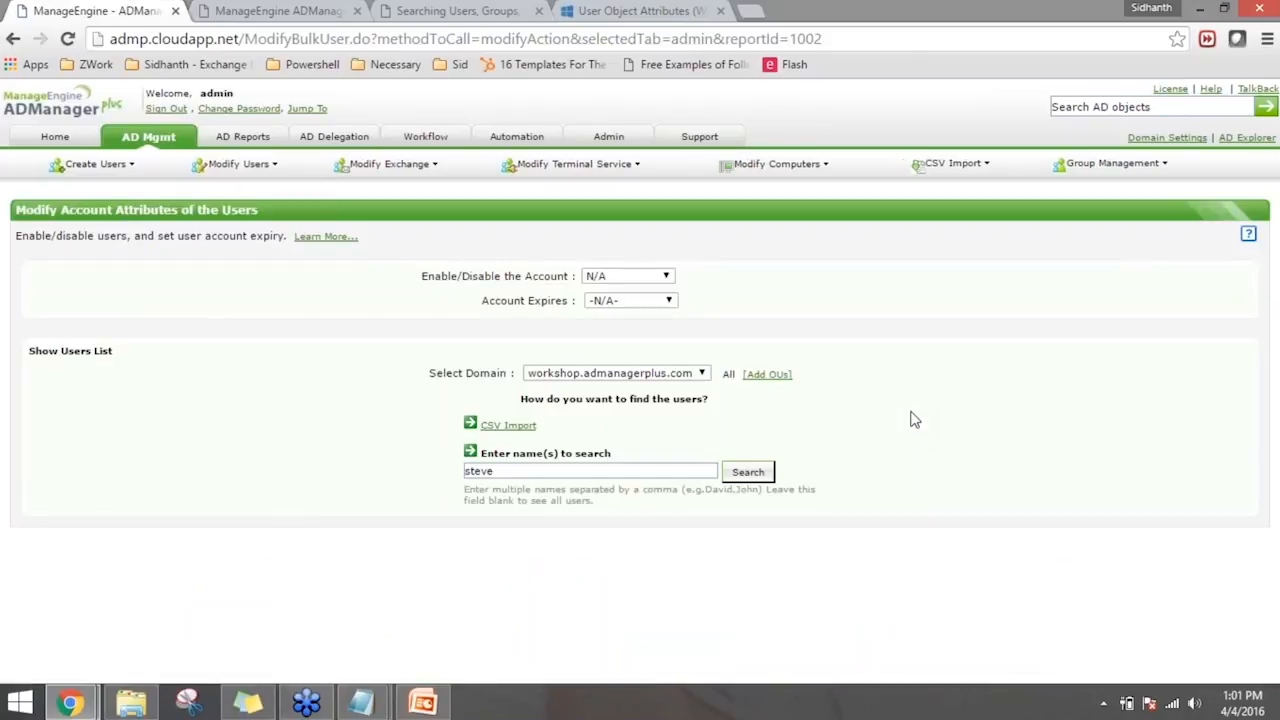
pyautogui.click(640, 278)
pyautogui.click(636, 317)
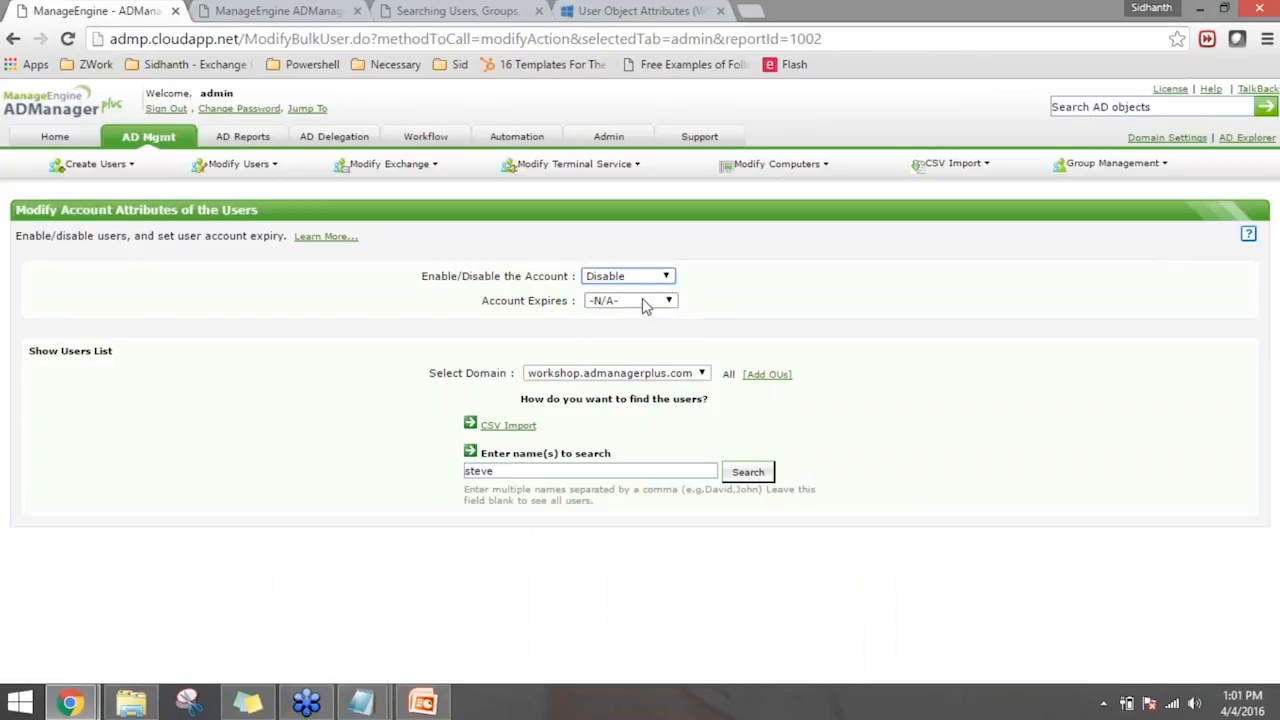
pyautogui.click(645, 307)
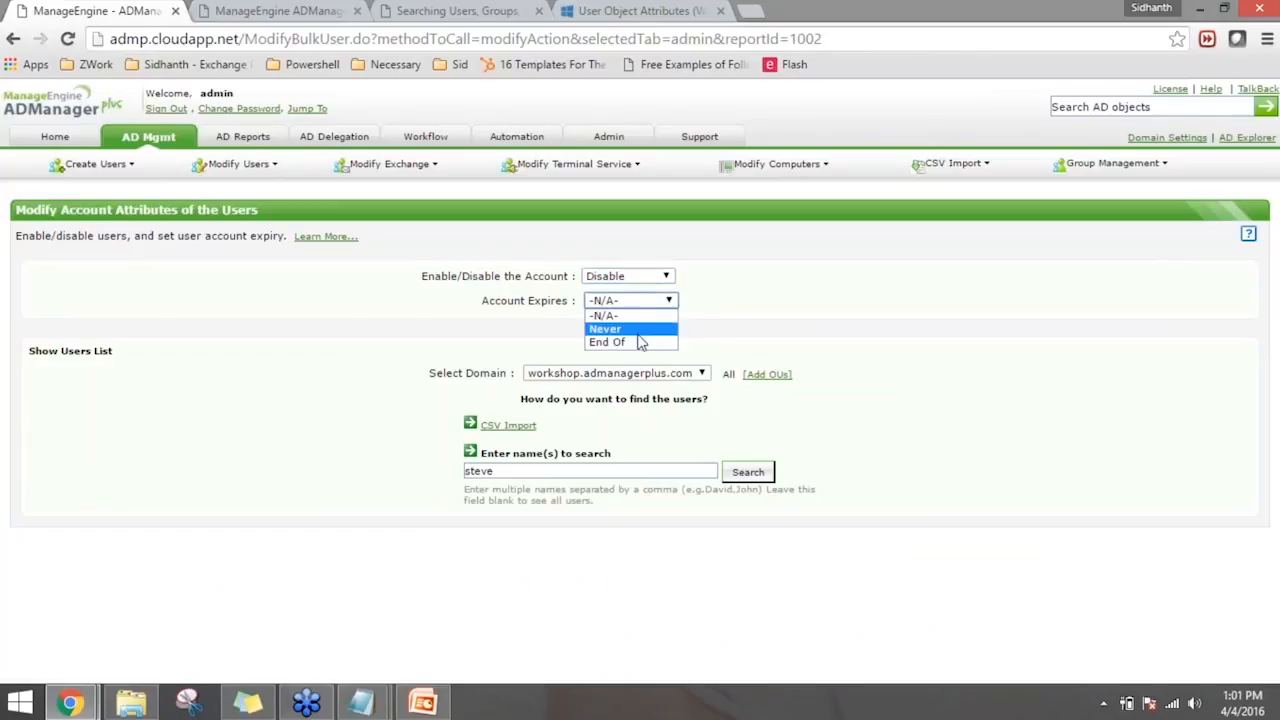
pyautogui.click(640, 342)
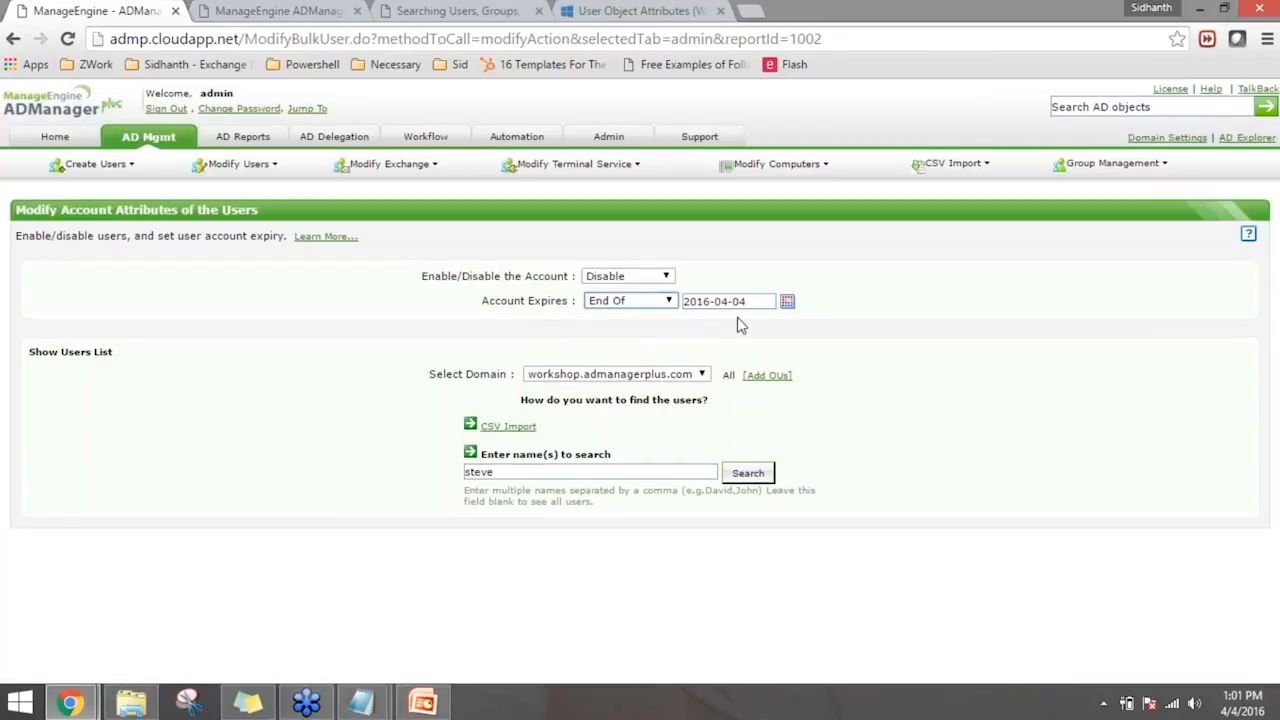
pyautogui.click(787, 301)
pyautogui.click(875, 395)
# - Search for the already entered user, apply the disable and expiry settings to the account, and return to the AD management overview
pyautogui.click(748, 476)
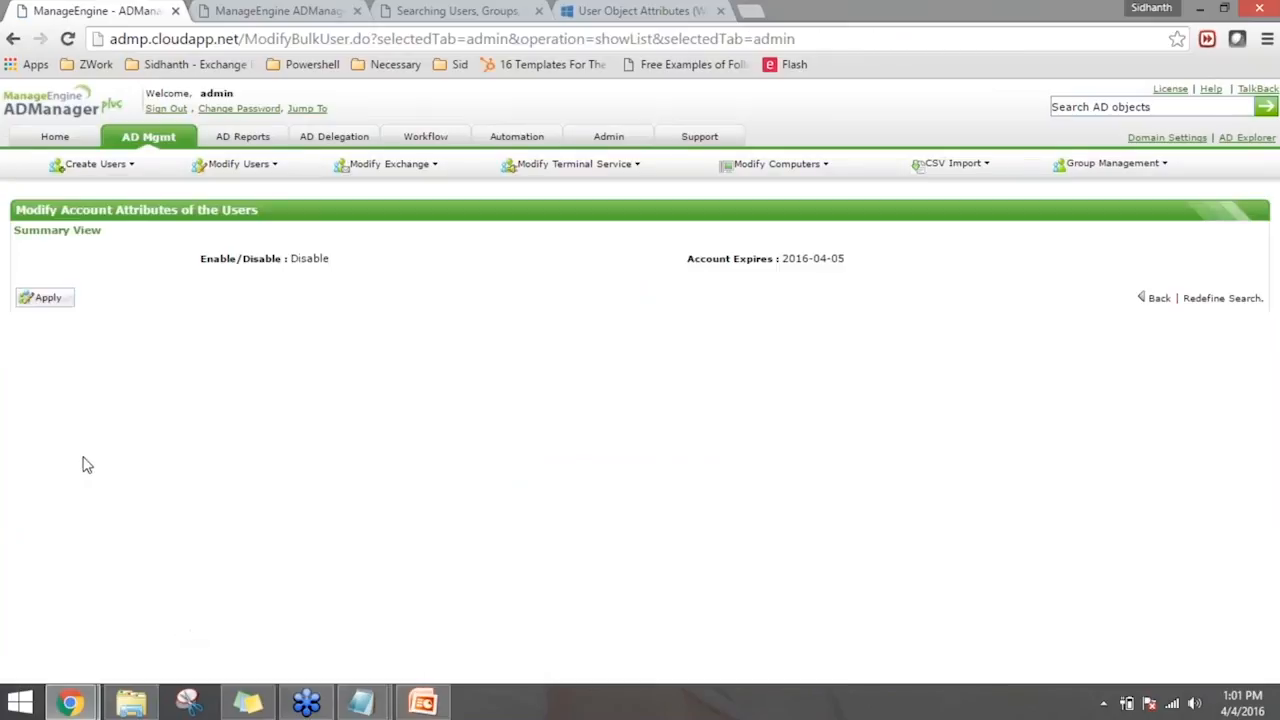
pyautogui.click(54, 300)
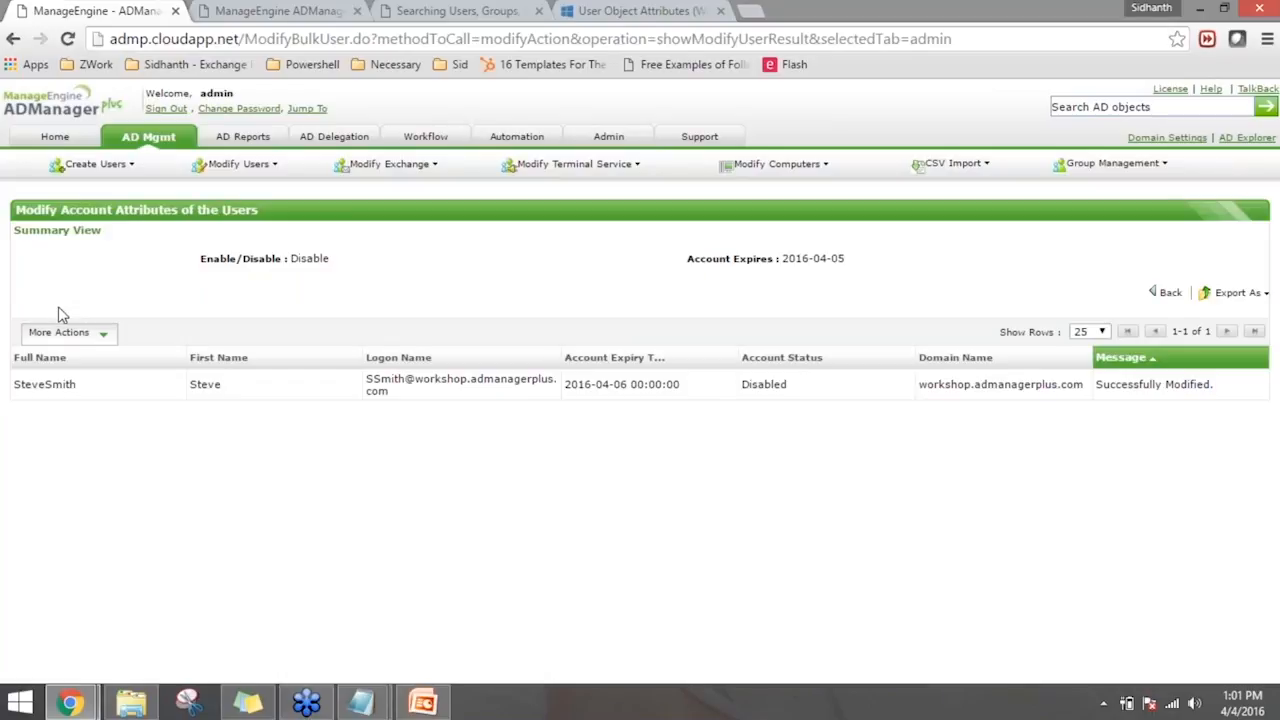
pyautogui.click(166, 140)
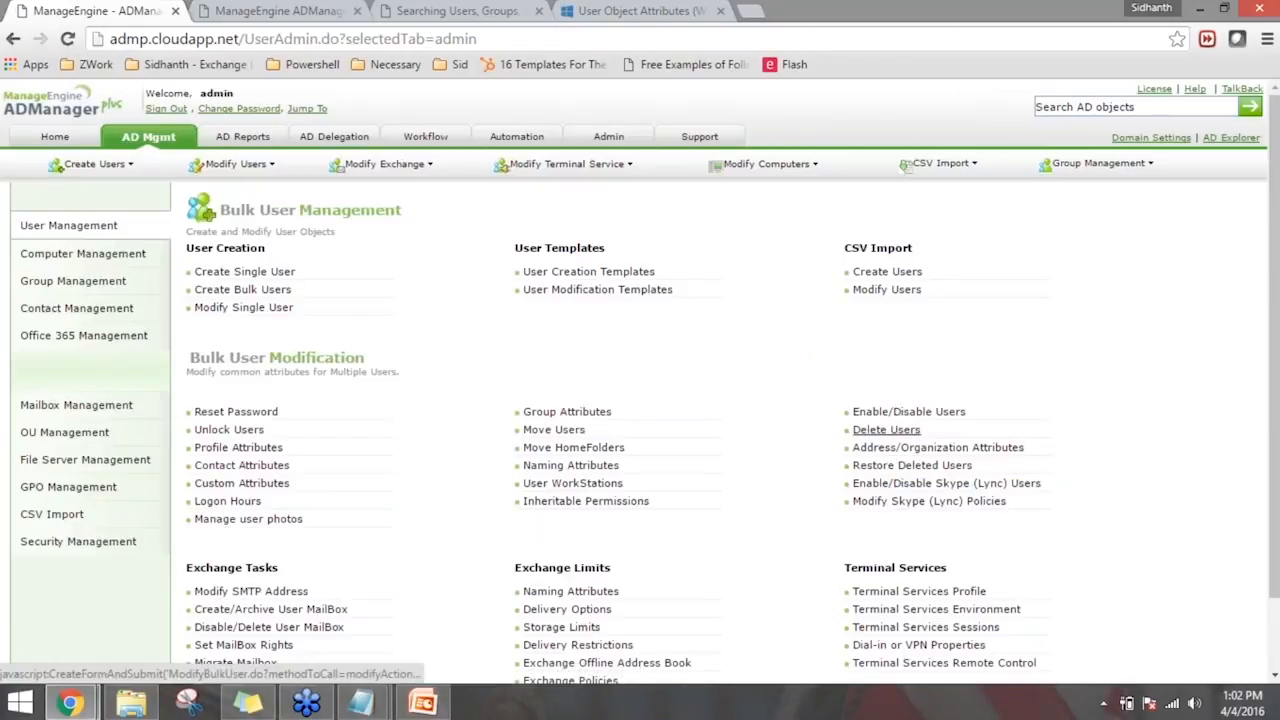
# - Find the same user in the bulk Delete Users task, delete the account from Active Directory, and return to the AD management overview
pyautogui.click(875, 436)
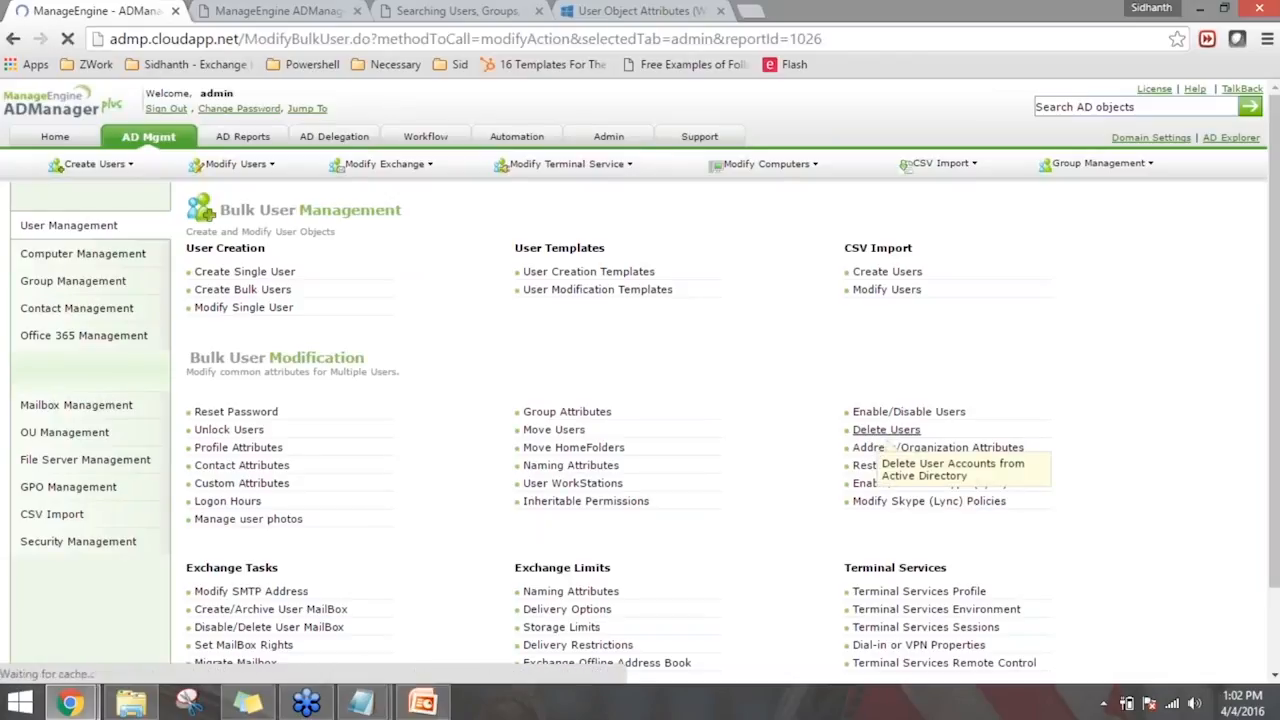
pyautogui.click(605, 391)
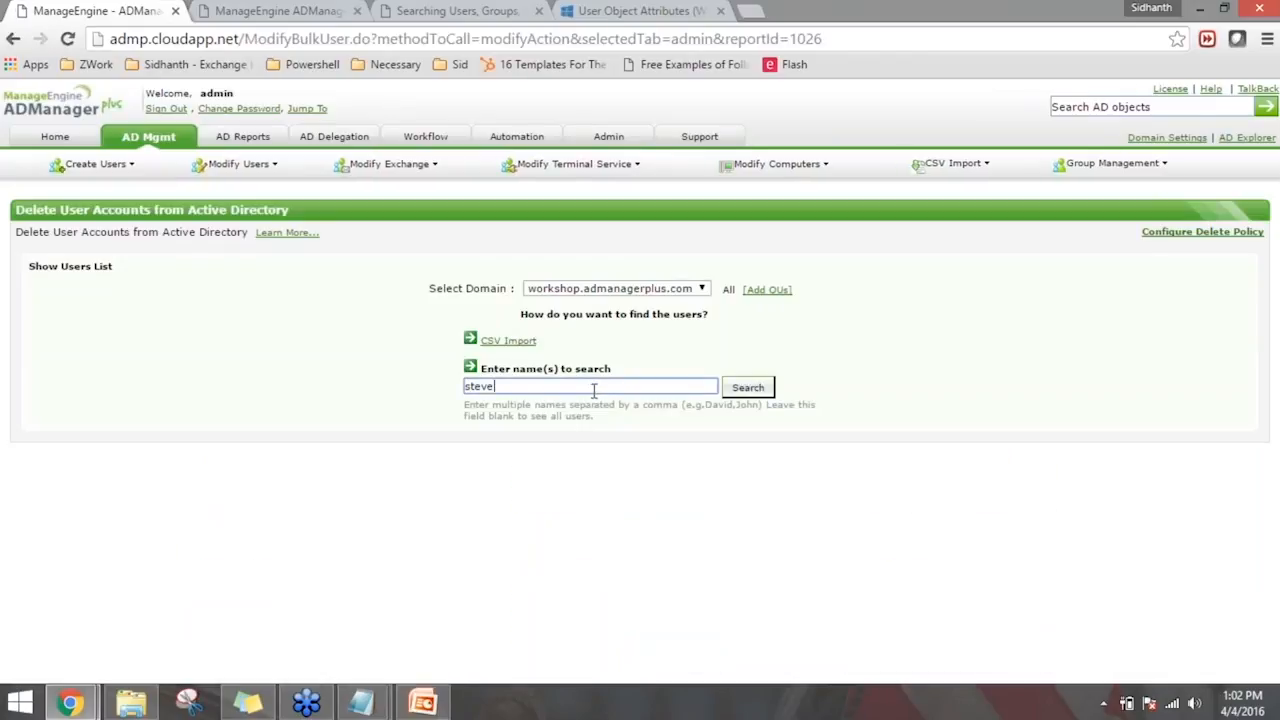
pyautogui.click(744, 394)
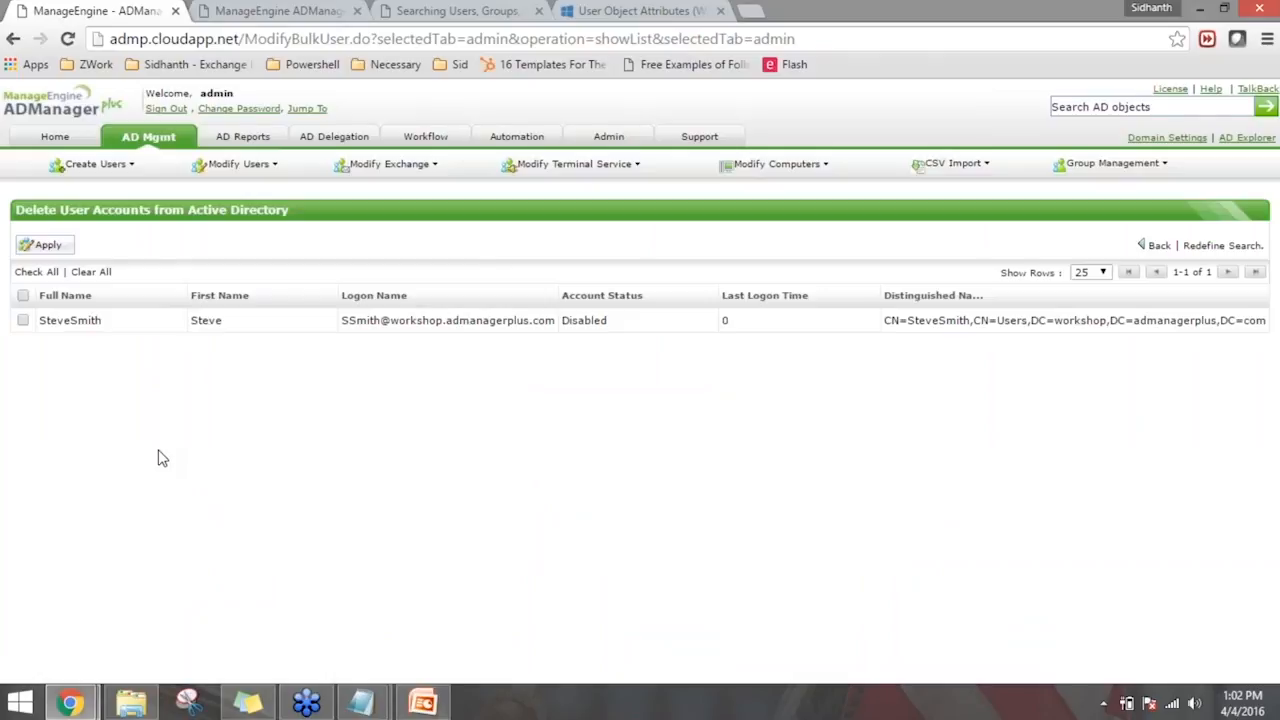
pyautogui.click(23, 298)
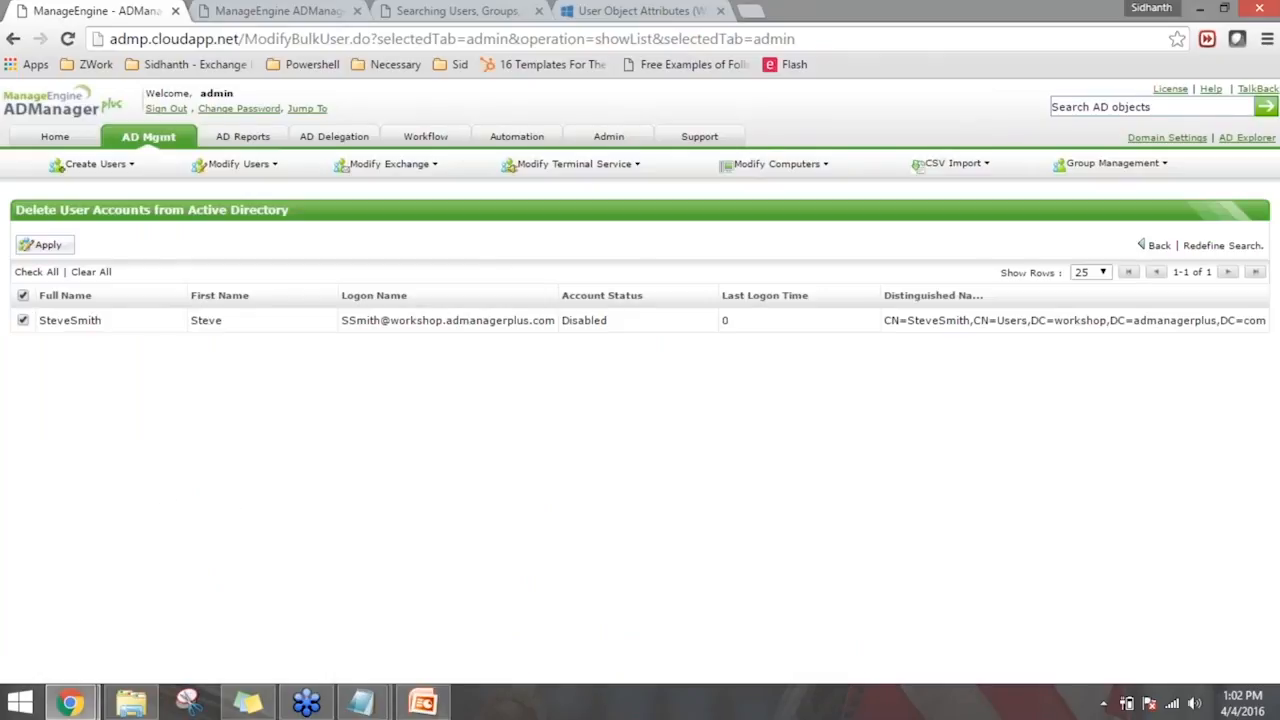
pyautogui.click(47, 245)
pyautogui.click(716, 173)
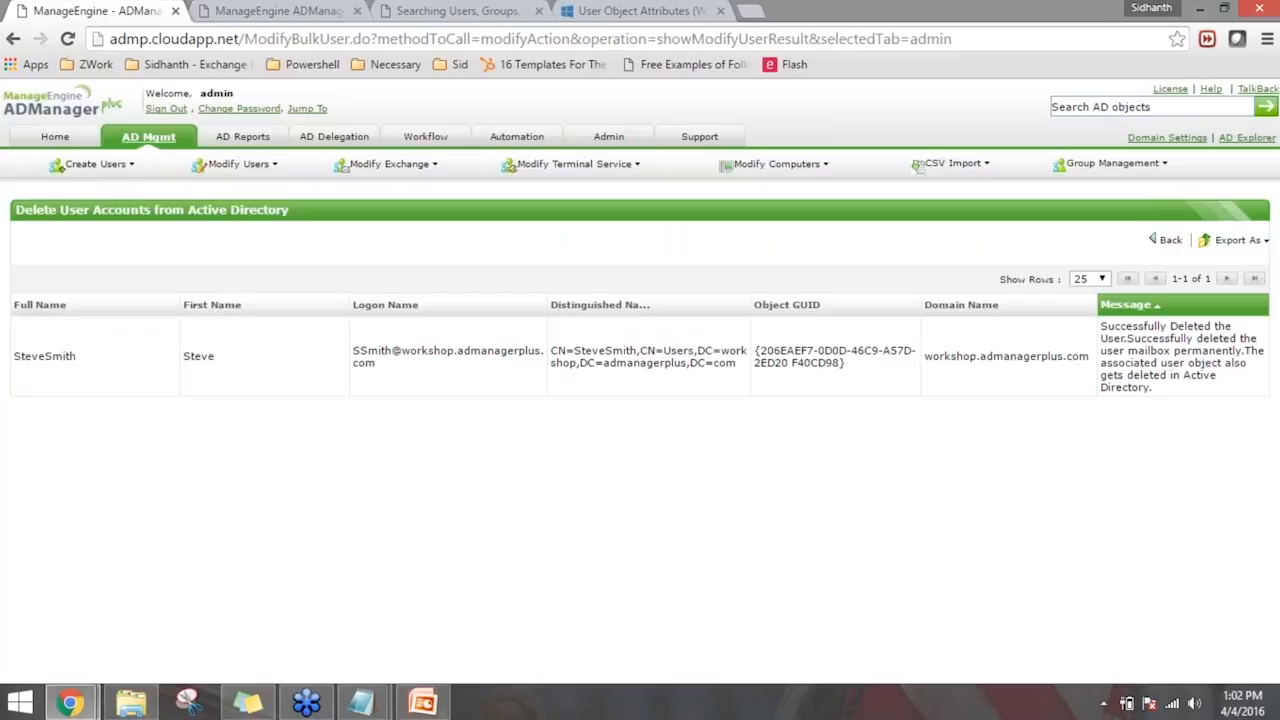
pyautogui.click(148, 137)
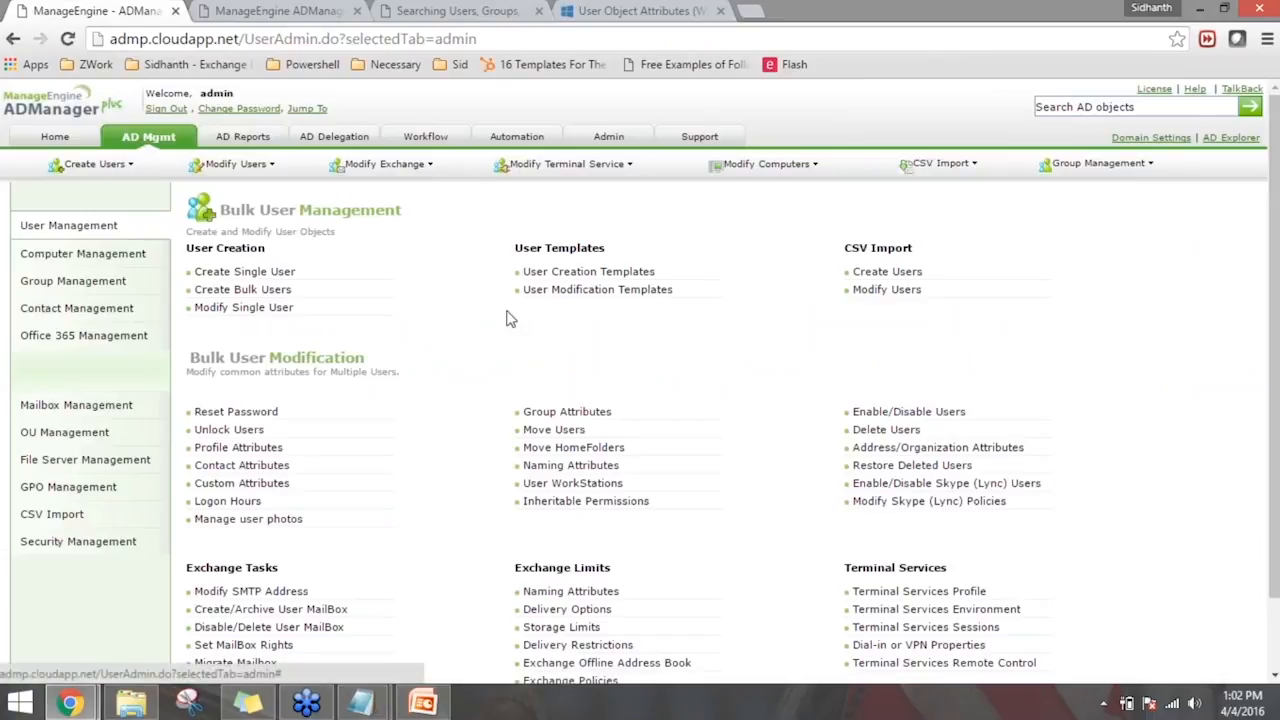
# - Open the Restore Deleted Users task and examine the note about the Recycle Bin feature for the domain
pyautogui.click(897, 468)
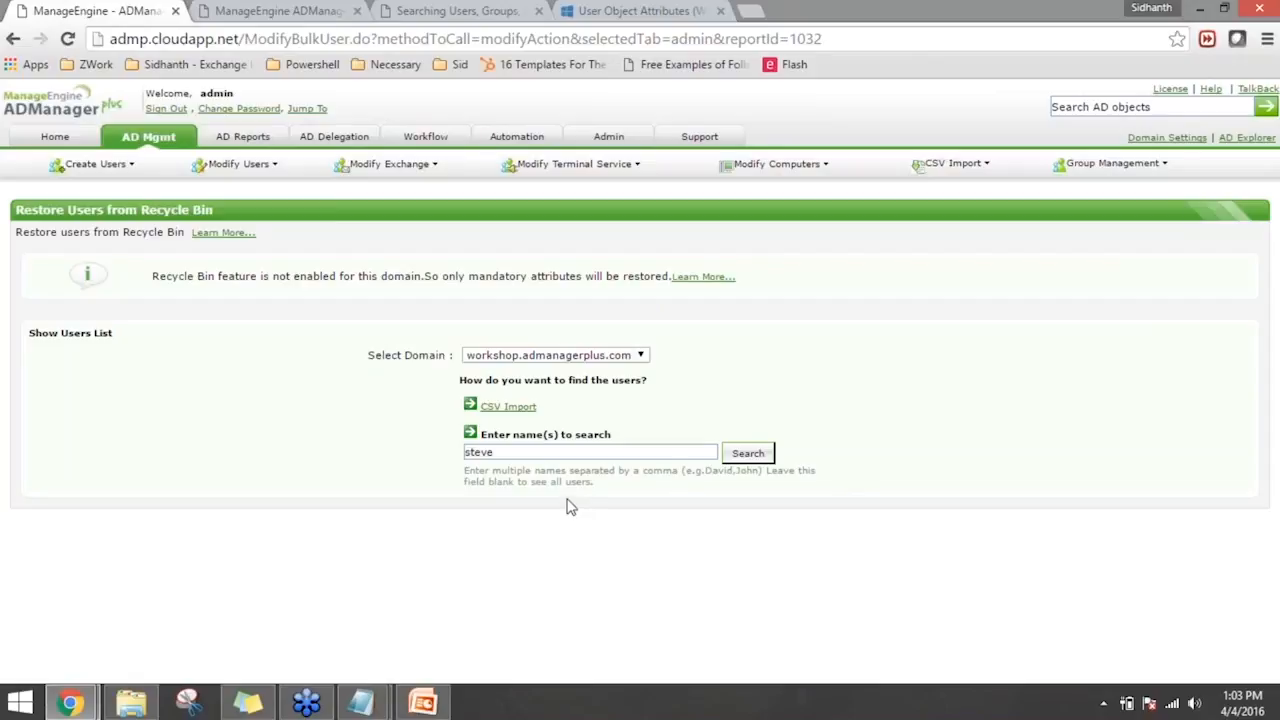
pyautogui.click(583, 453)
pyautogui.click(636, 570)
pyautogui.moveTo(185, 277); pyautogui.dragTo(370, 288)
pyautogui.click(388, 317)
pyautogui.moveTo(166, 280); pyautogui.dragTo(532, 278)
pyautogui.click(532, 278)
# - Open the help page linked from the Recycle Bin note and examine its requirements for restoring deleted users with all attributes
pyautogui.click(700, 277)
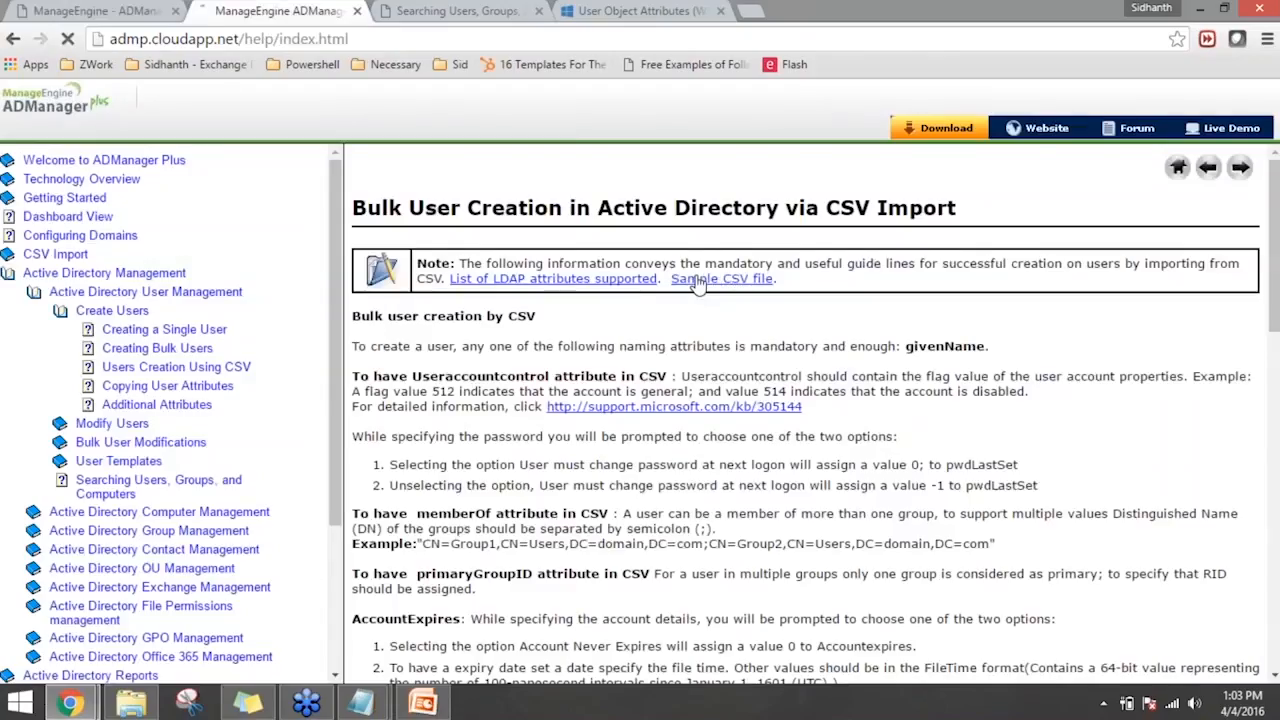
pyautogui.scroll(-3, 255, 383)
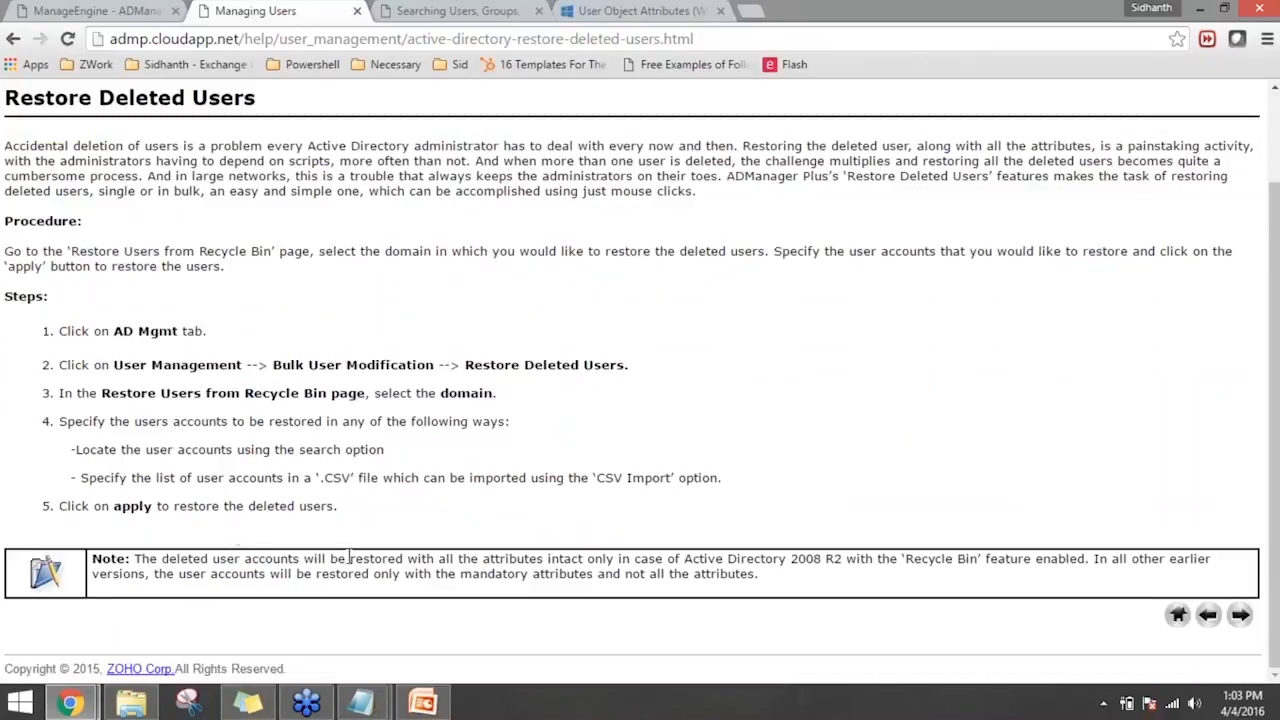
pyautogui.moveTo(305, 560); pyautogui.dragTo(400, 575)
pyautogui.click(700, 597)
pyautogui.doubleClick(912, 562)
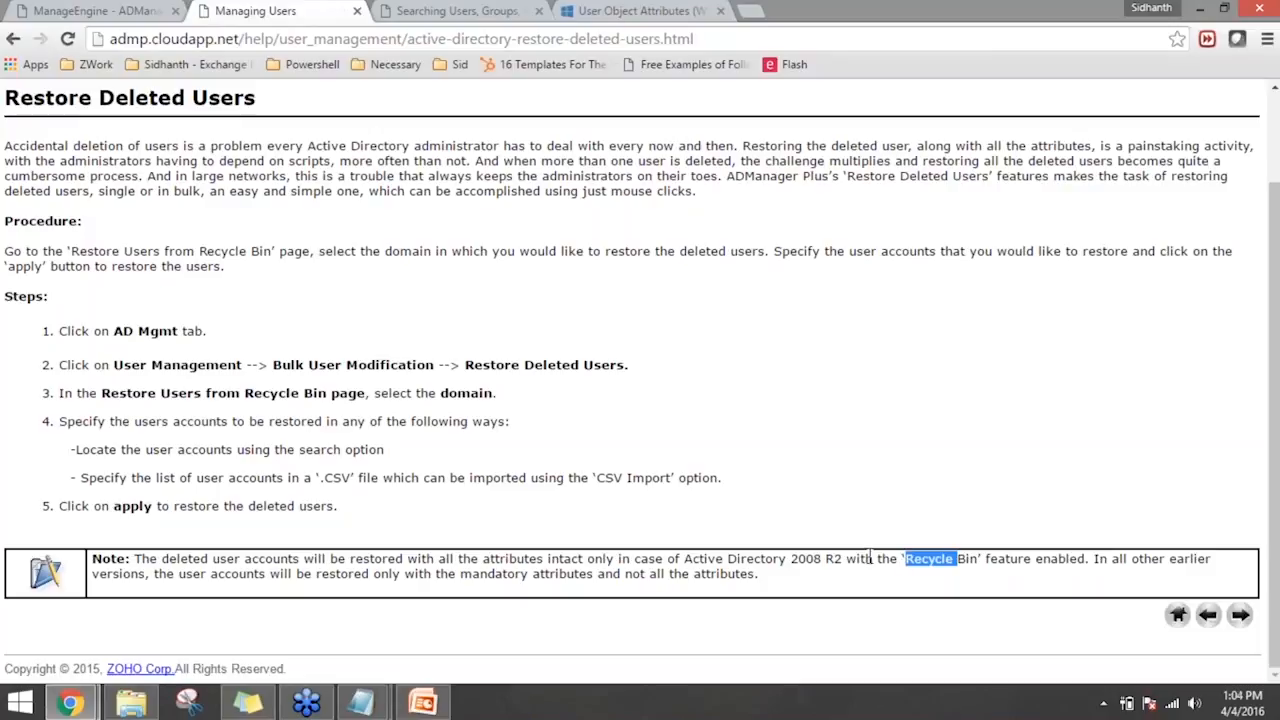
# - Find the same deleted user in the Restore Deleted Users task, restore the account, and return to the AD management overview
pyautogui.click(110, 10)
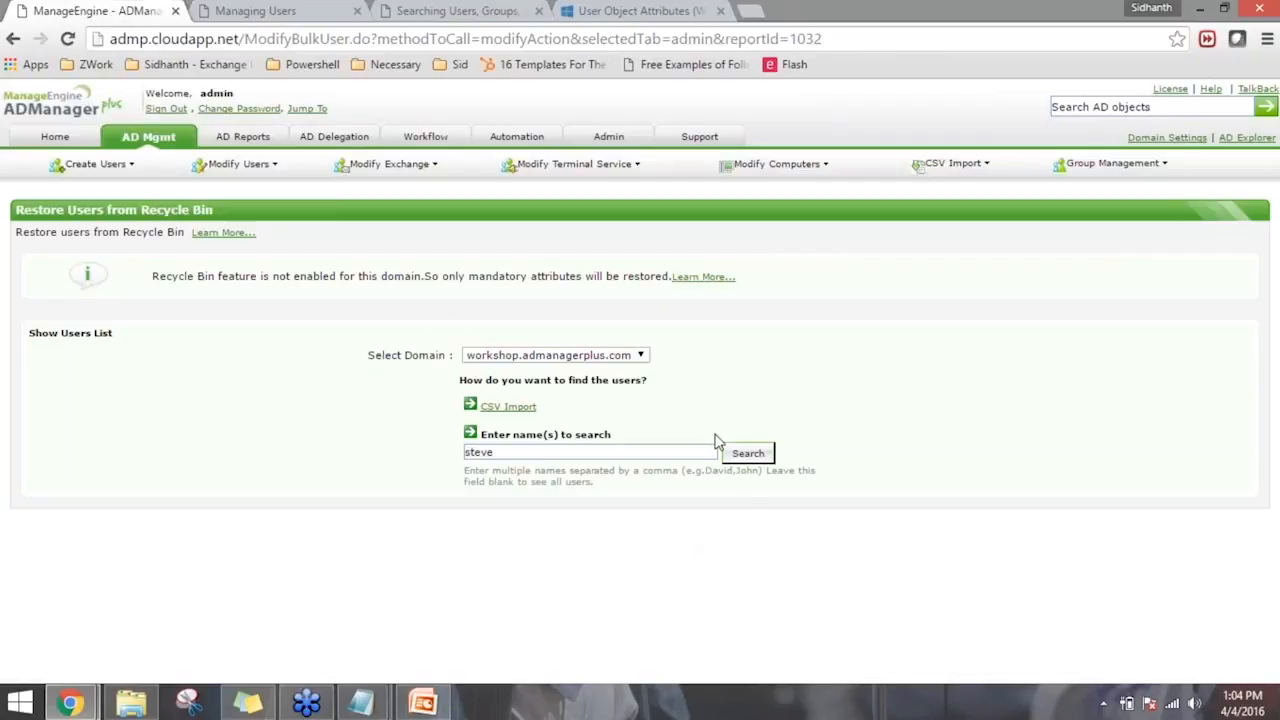
pyautogui.click(747, 456)
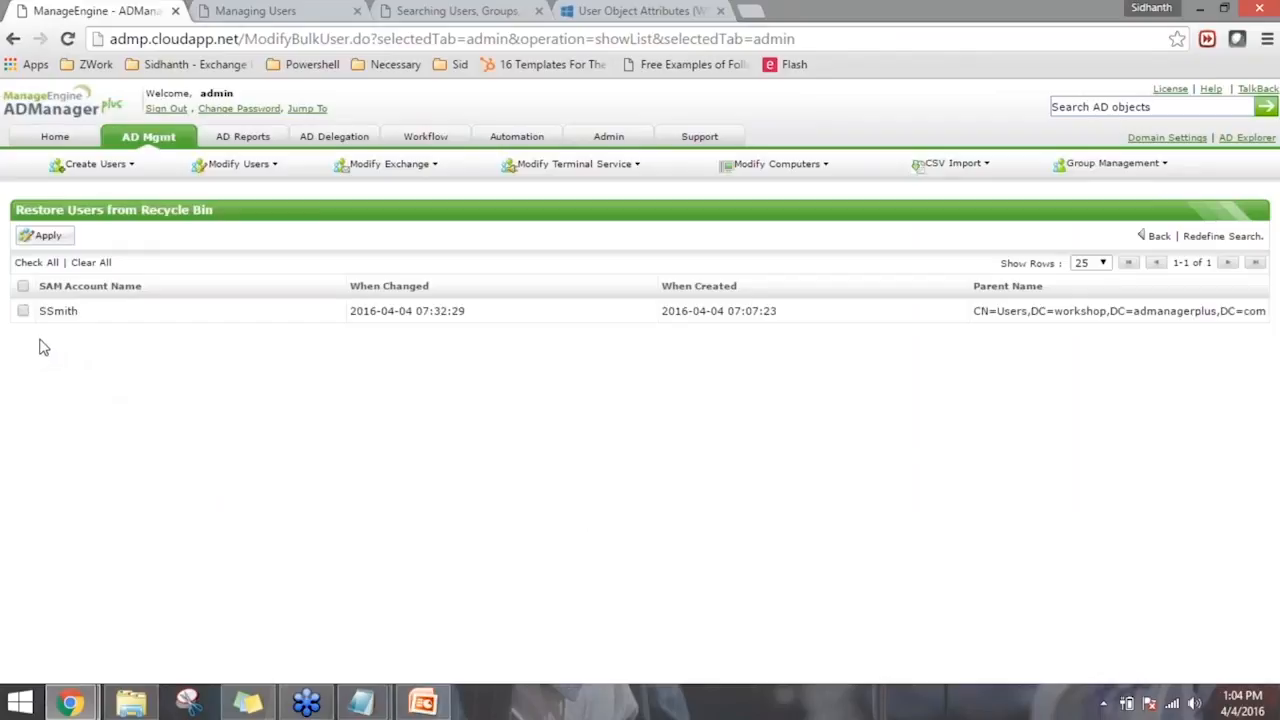
pyautogui.click(23, 289)
pyautogui.click(58, 240)
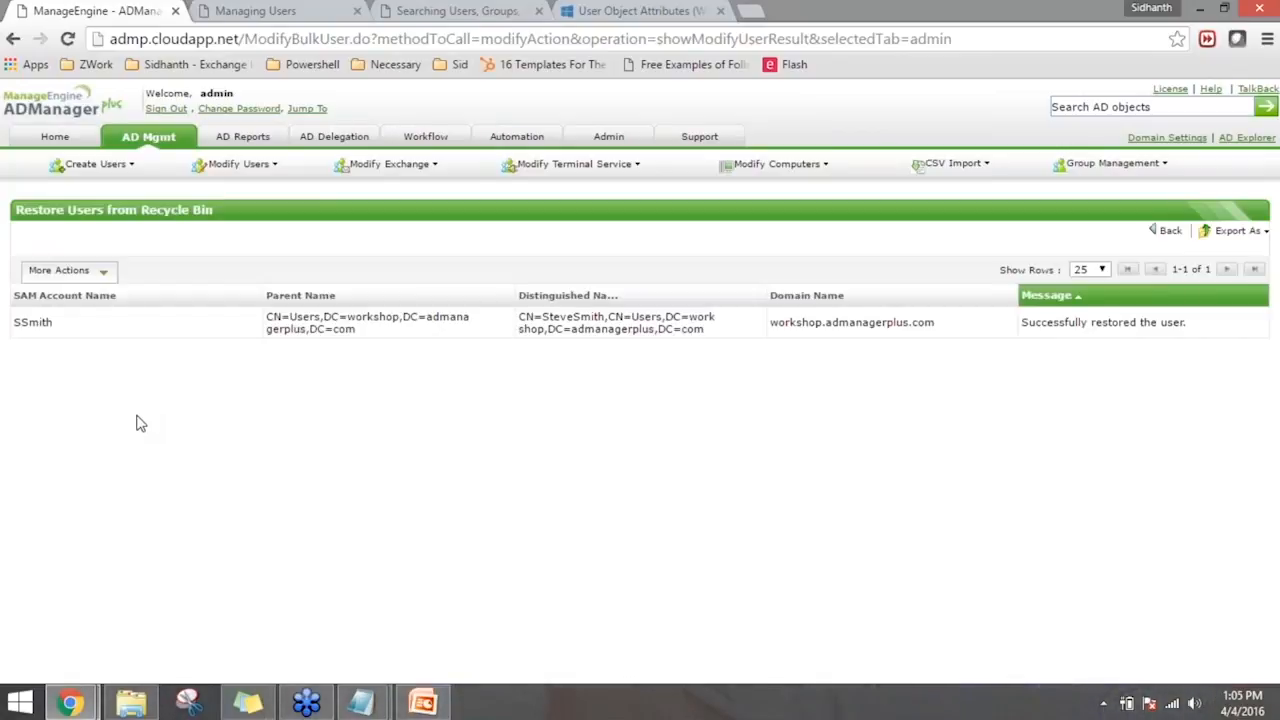
pyautogui.click(176, 145)
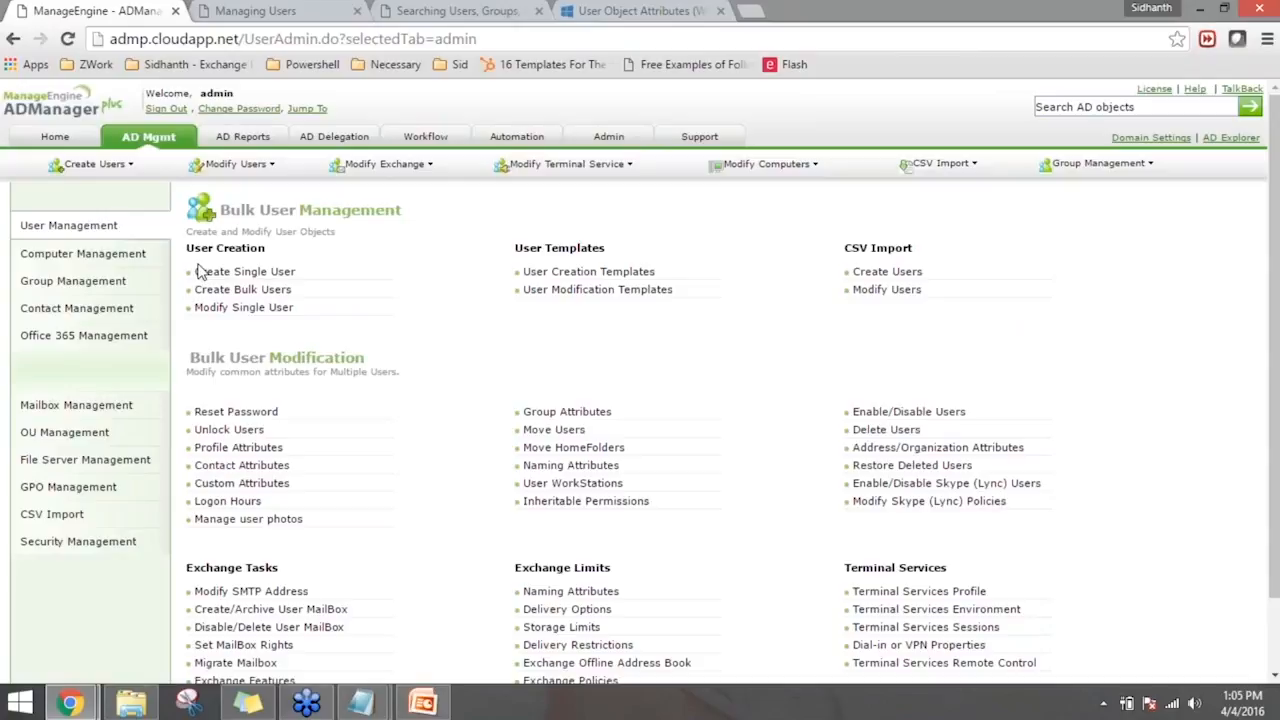
pyautogui.moveTo(537, 37); pyautogui.dragTo(208, 16)
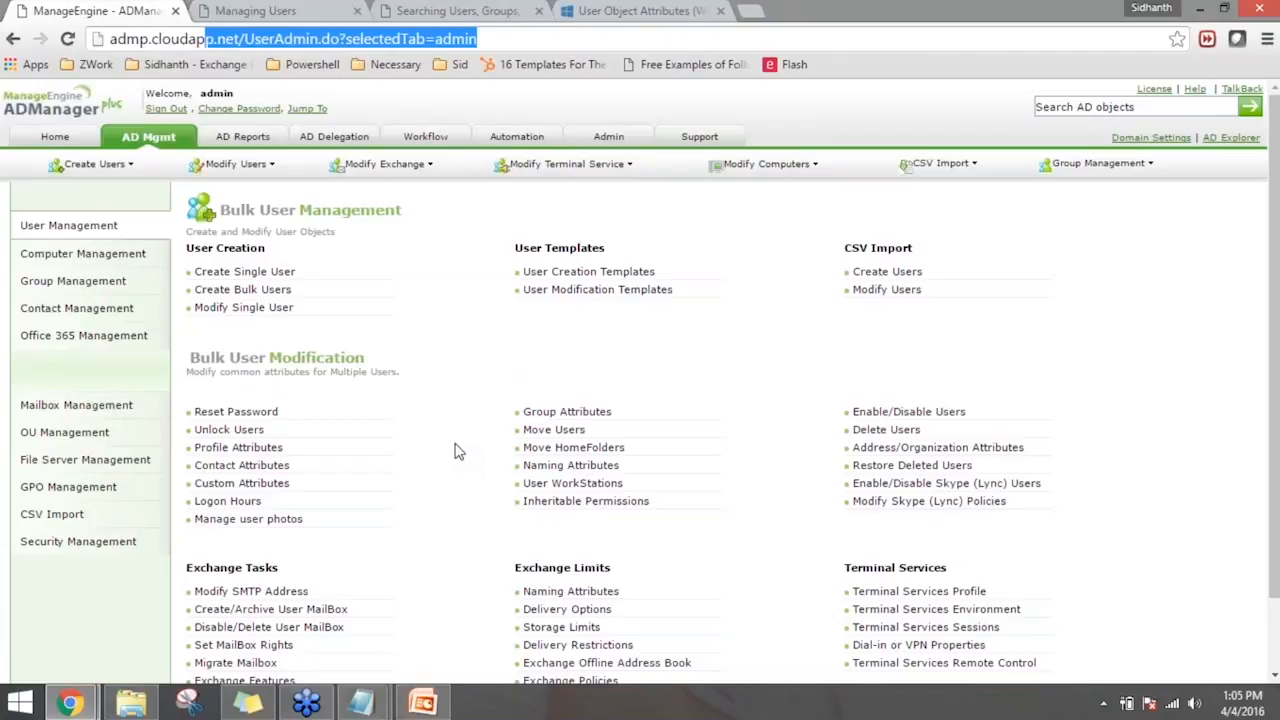
pyautogui.click(697, 388)
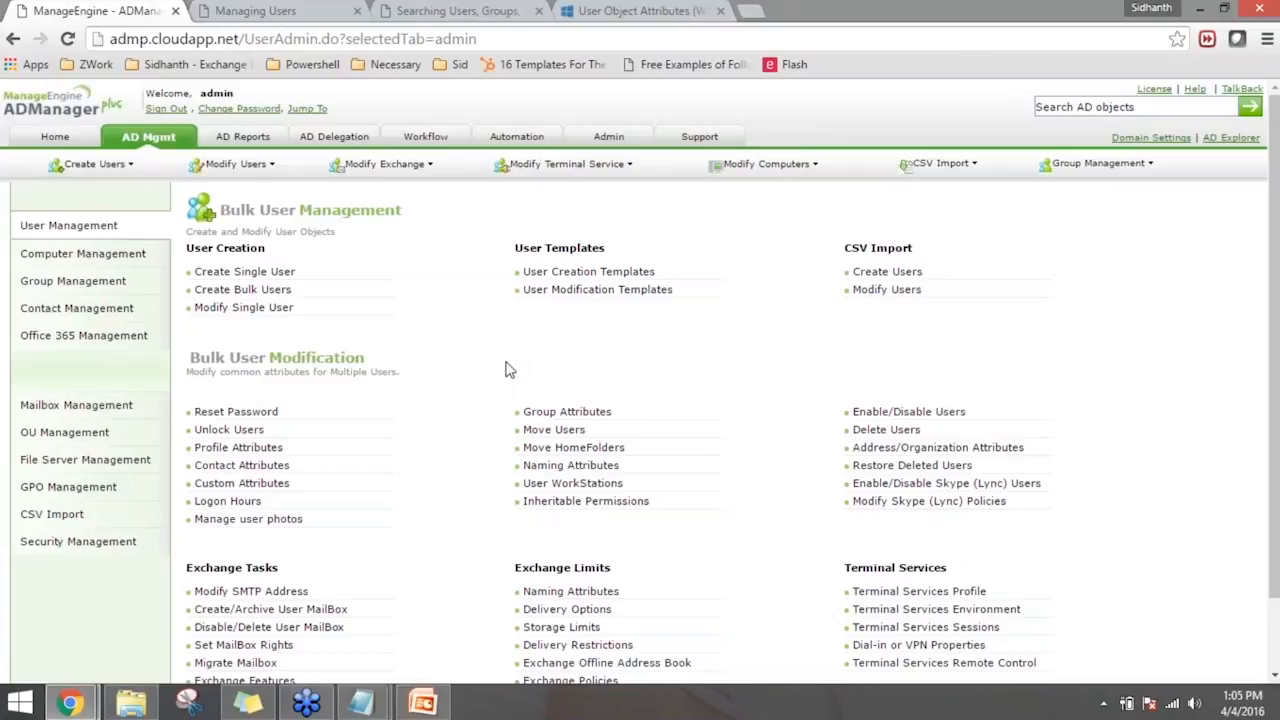
# - Open the Migrate Mailbox task, review the target Exchange server, target mailbox database and user search settings, and return to the AD management overview
pyautogui.scroll(-2, 507, 370)
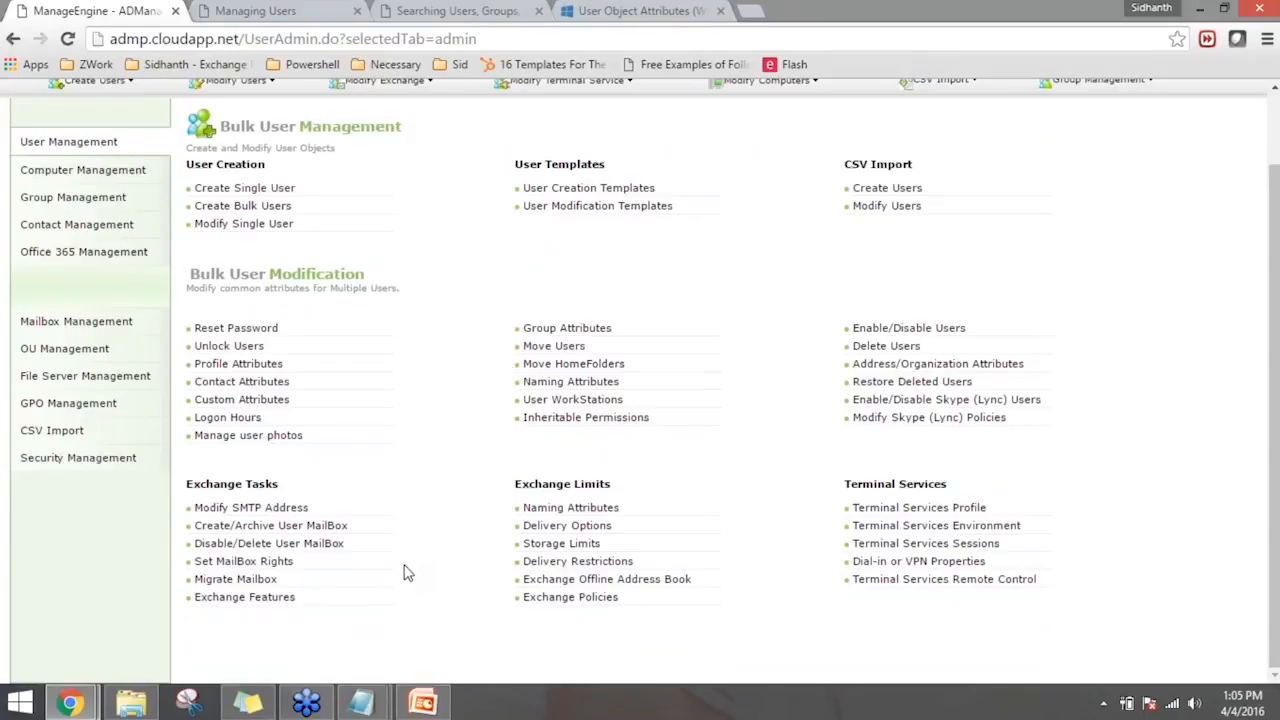
pyautogui.click(245, 580)
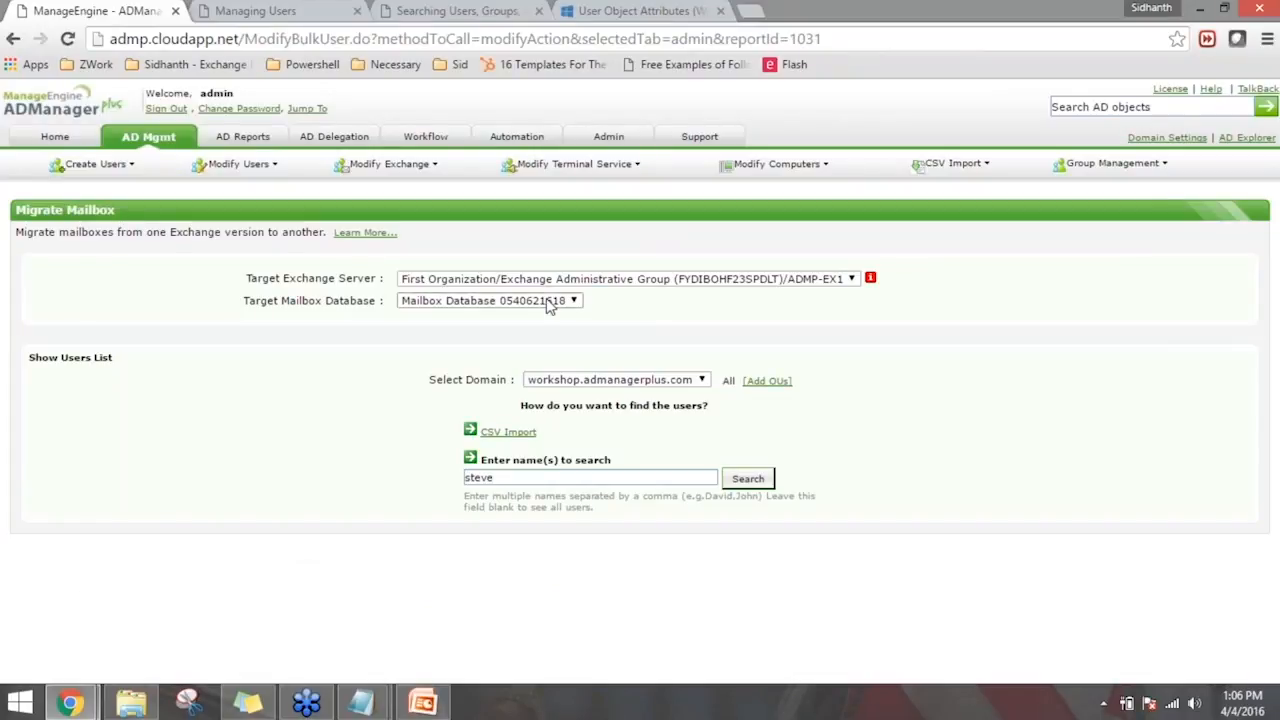
pyautogui.click(643, 281)
pyautogui.click(645, 293)
pyautogui.click(546, 302)
pyautogui.click(546, 314)
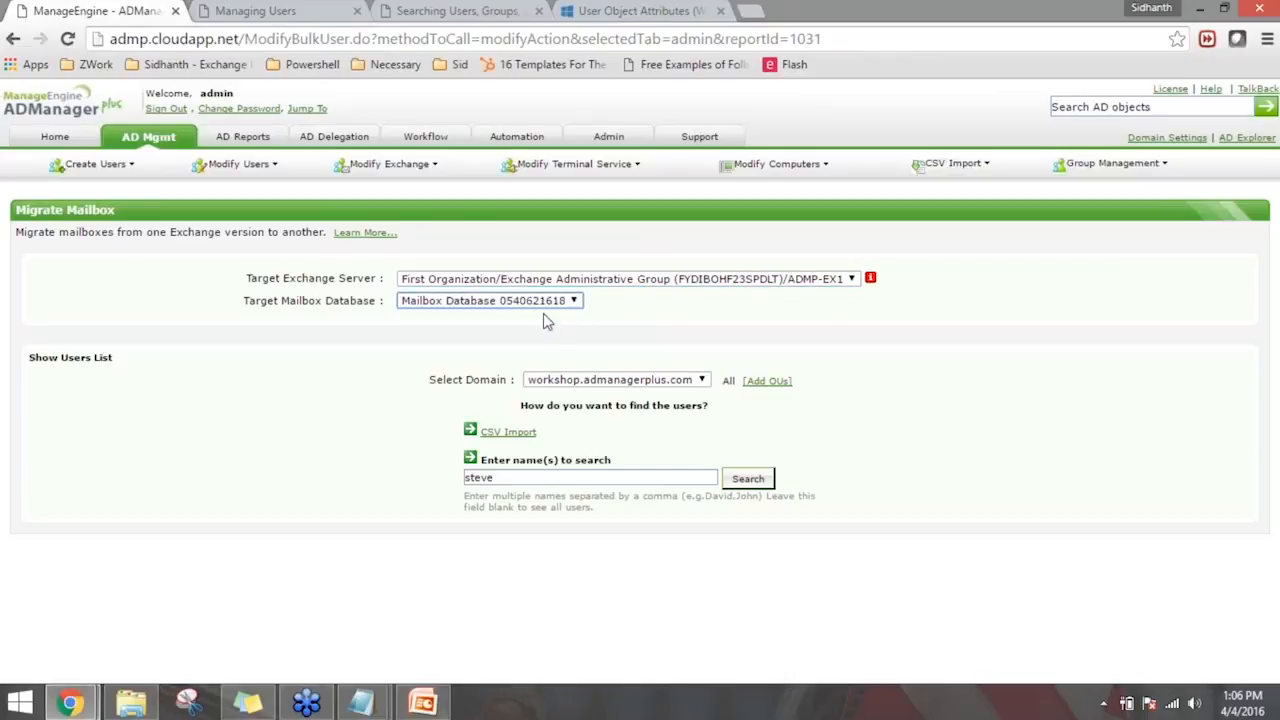
pyautogui.click(633, 482)
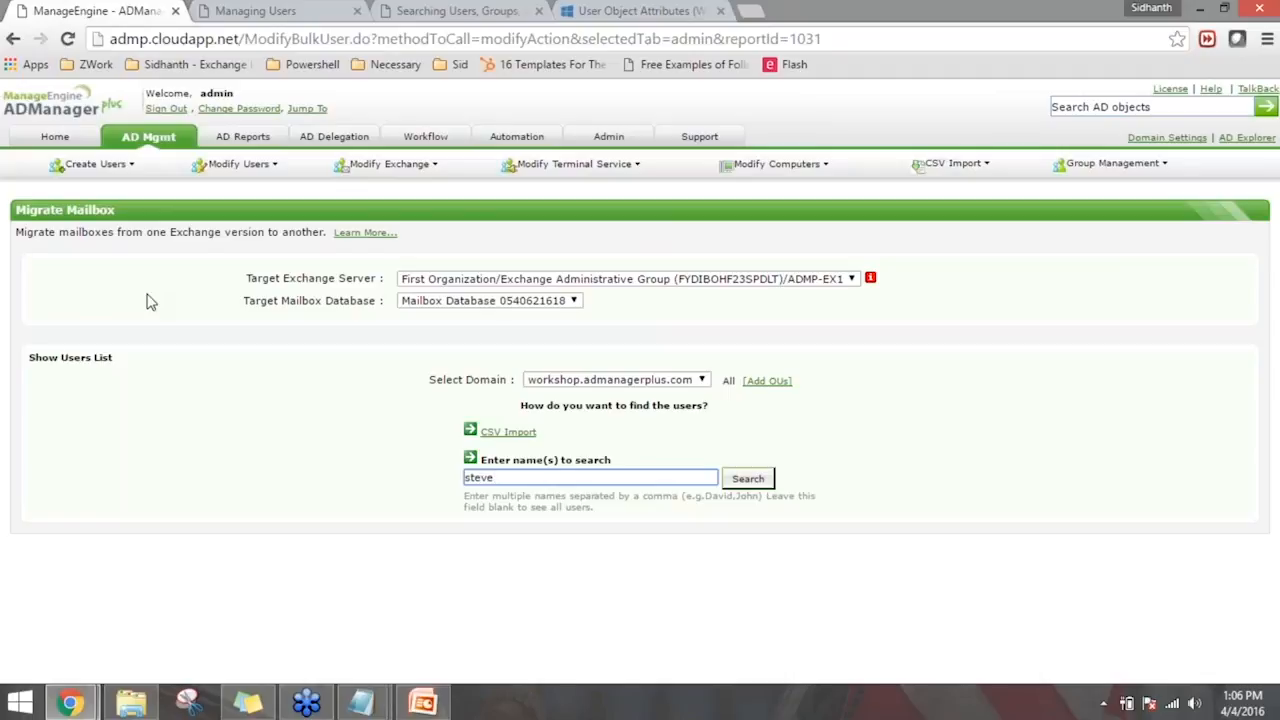
pyautogui.click(148, 137)
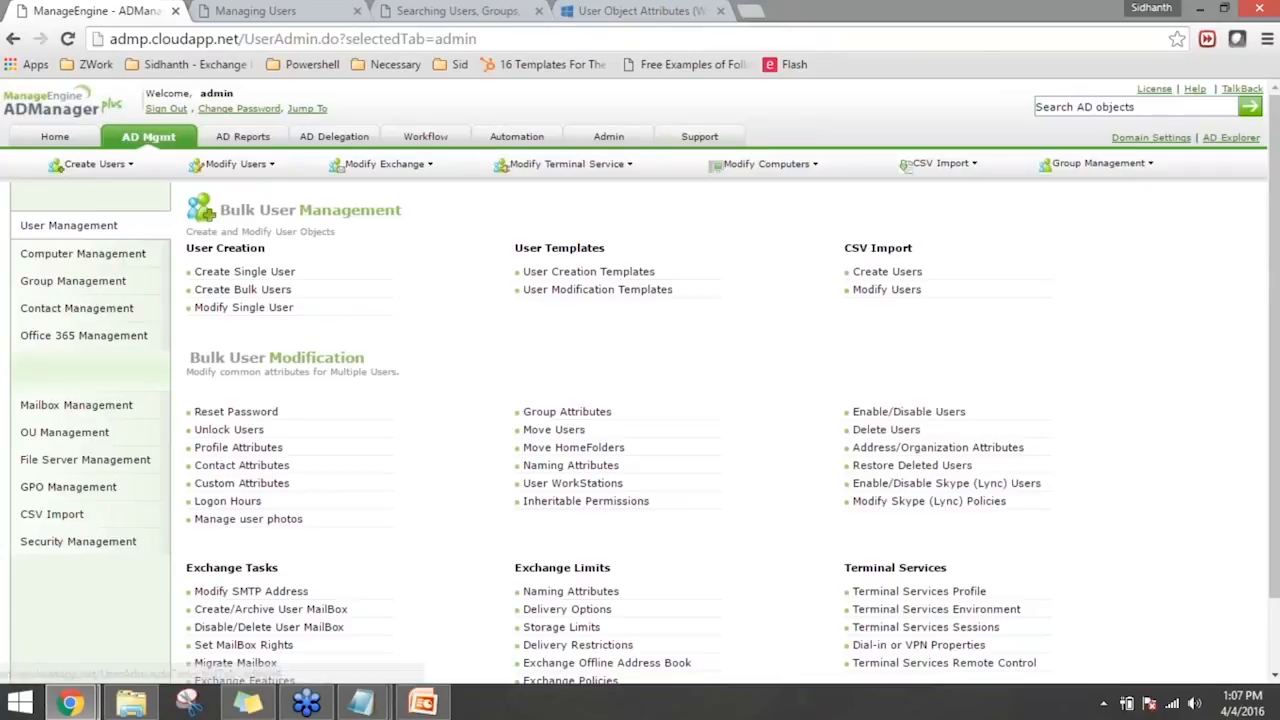
# - Open the Office 365 Inactive Users report and generate it for the last 90 days
pyautogui.click(90, 338)
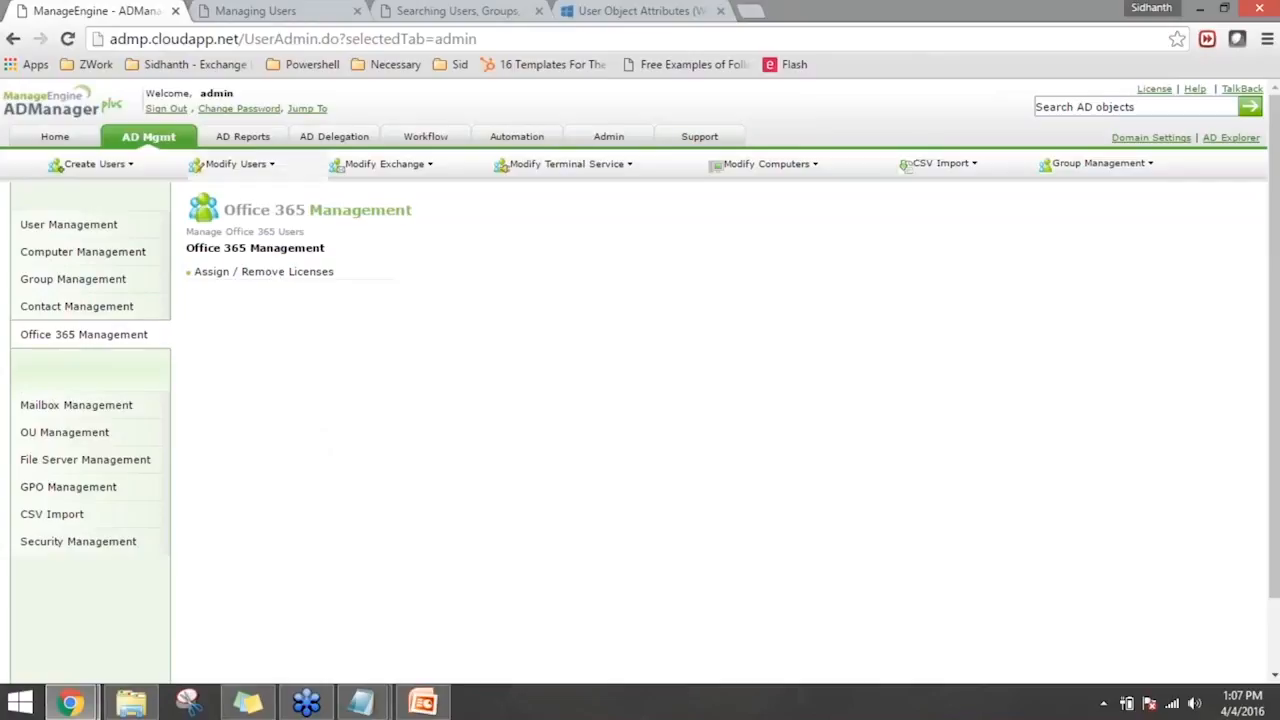
pyautogui.click(243, 137)
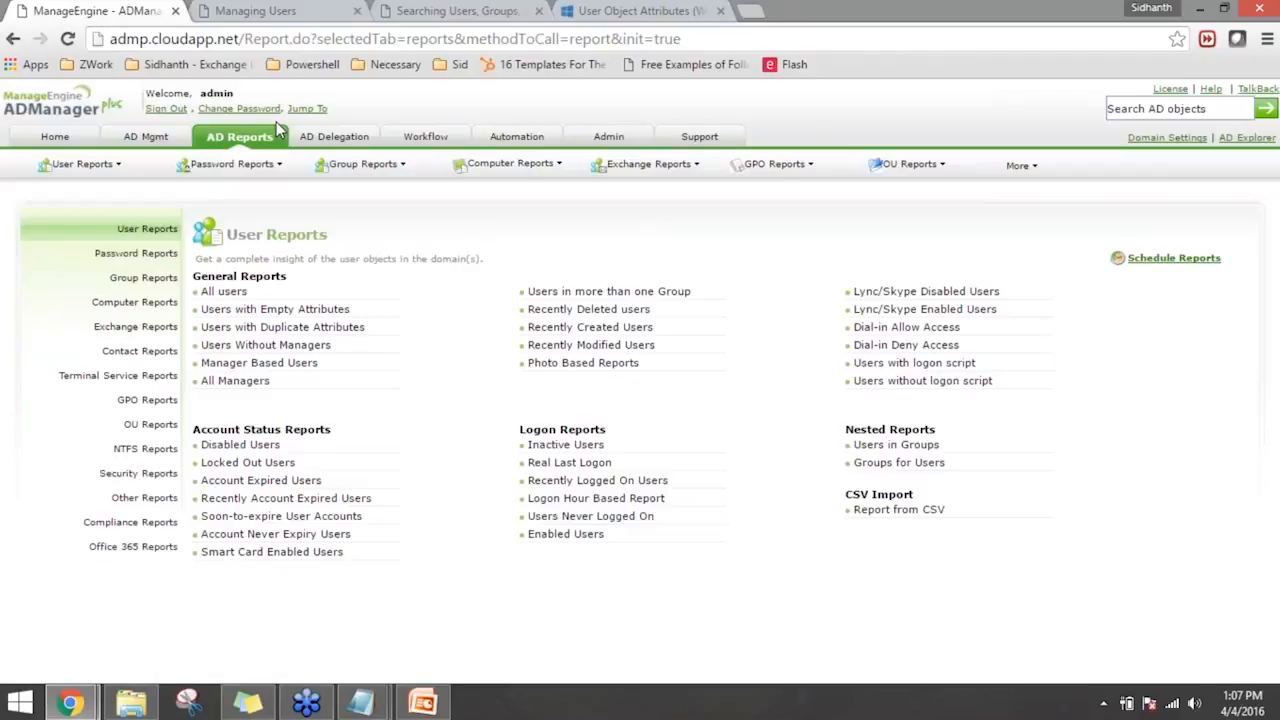
pyautogui.click(150, 551)
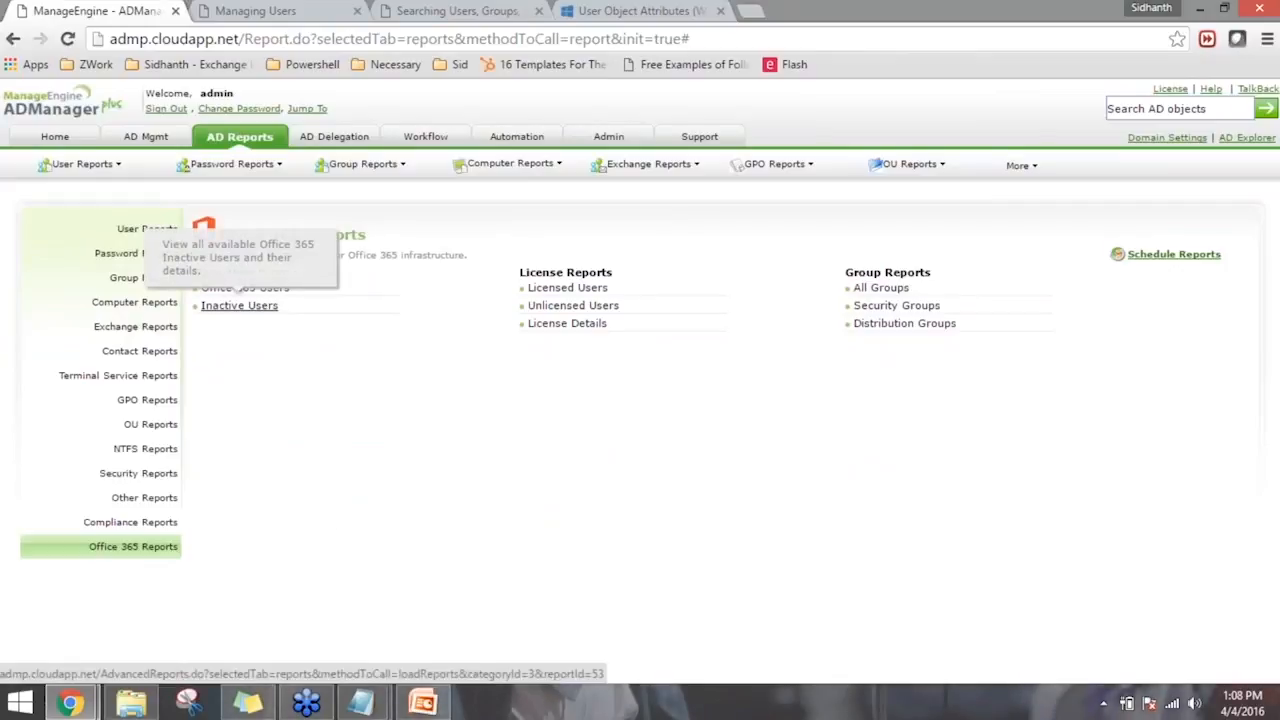
pyautogui.click(239, 308)
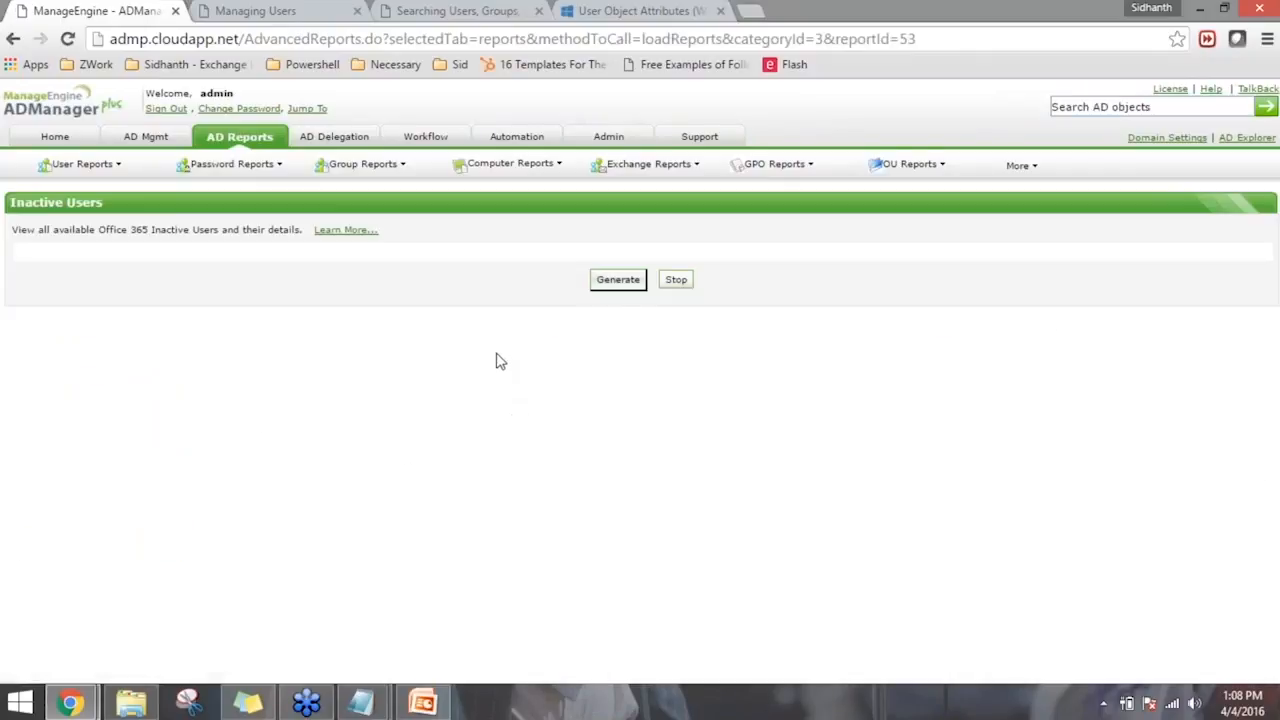
pyautogui.click(618, 295)
pyautogui.click(612, 335)
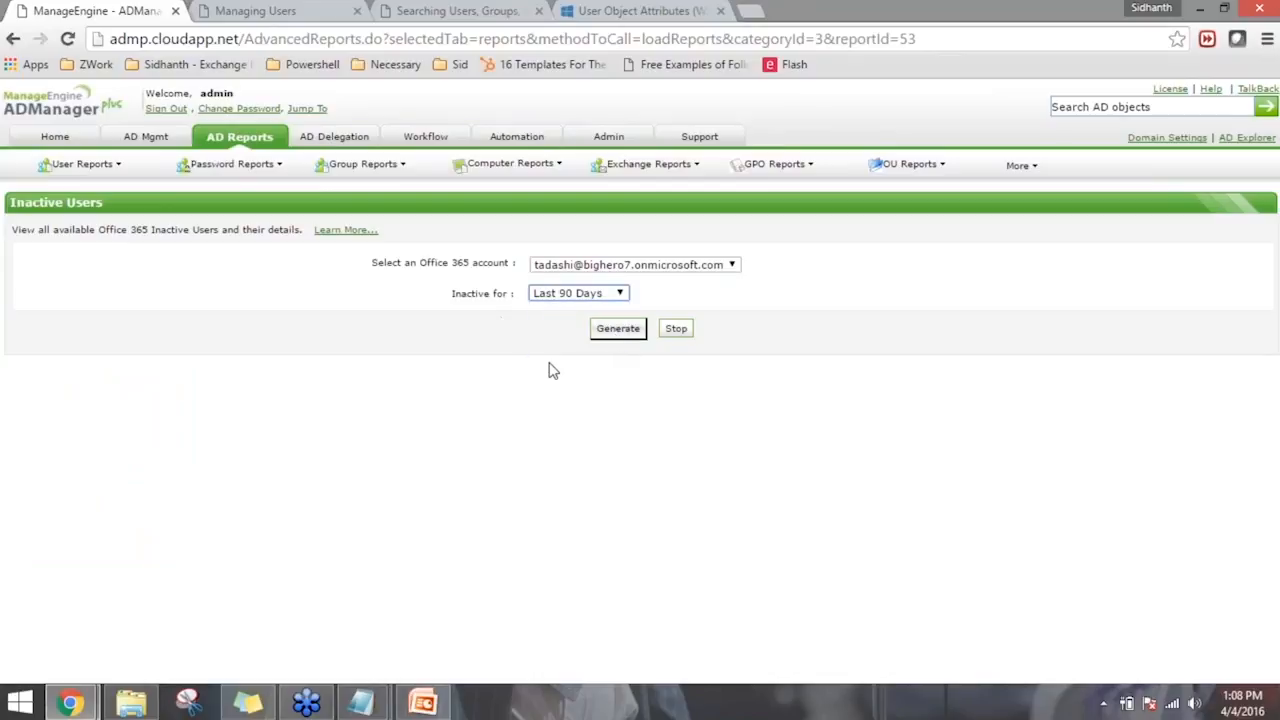
pyautogui.click(633, 337)
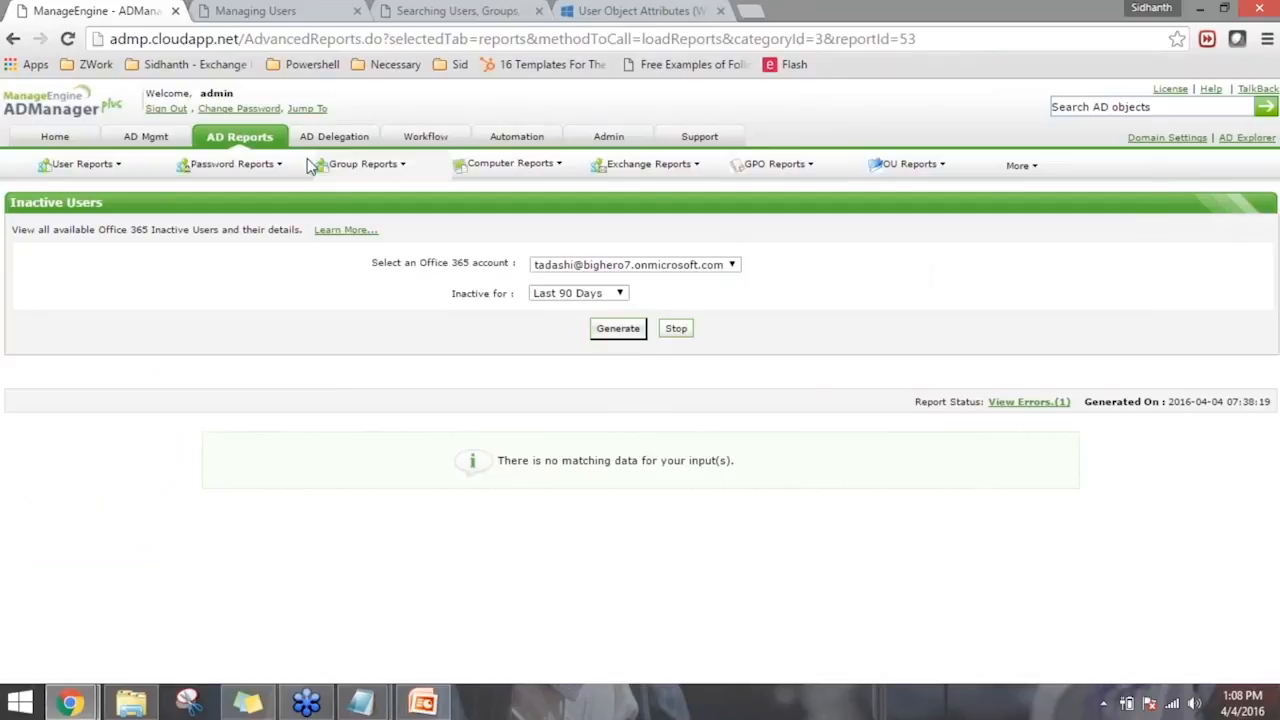
# - In the Office 365 Assign / Remove Licenses task, select the first, third and fifth listed users and display the available license operations
pyautogui.click(146, 137)
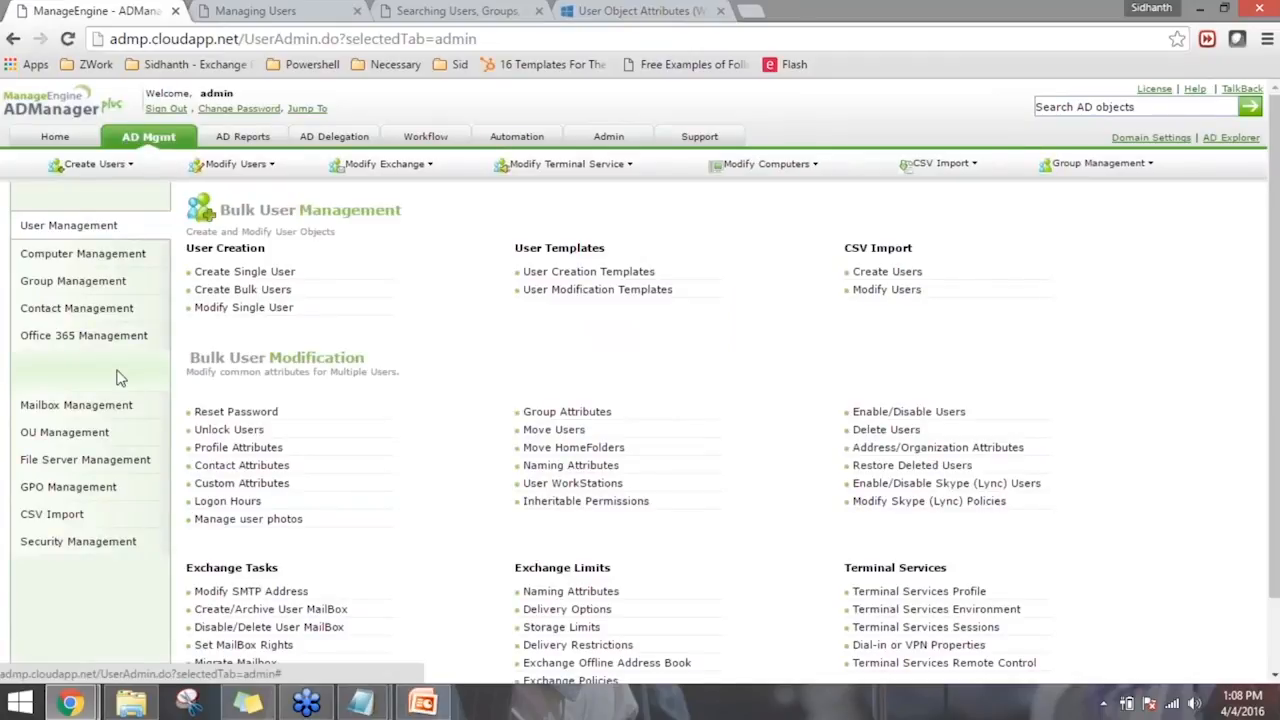
pyautogui.click(104, 336)
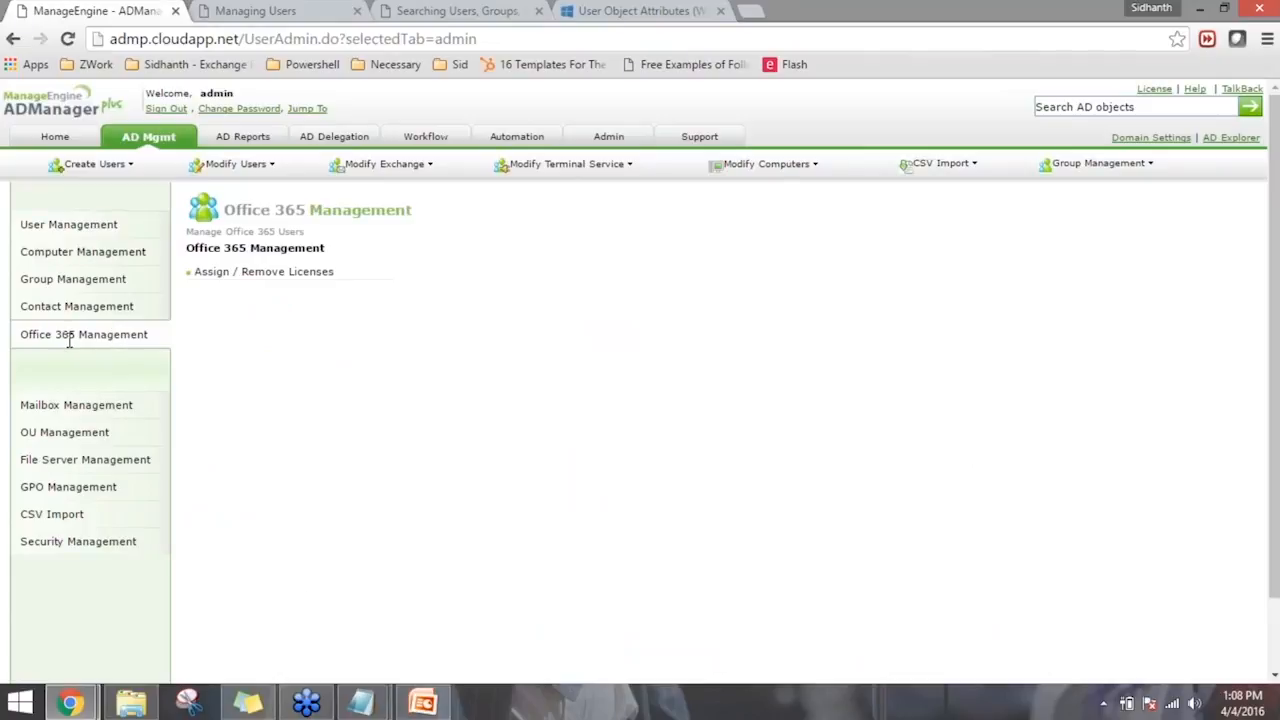
pyautogui.click(261, 283)
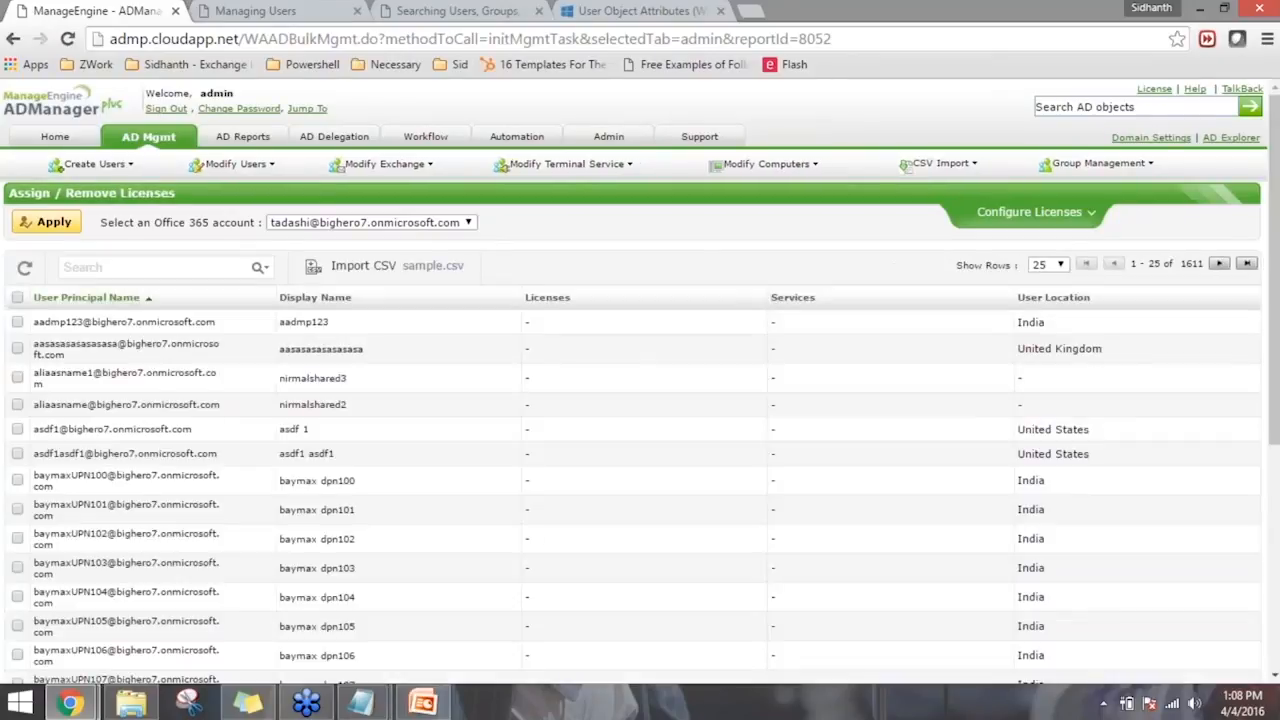
pyautogui.click(17, 322)
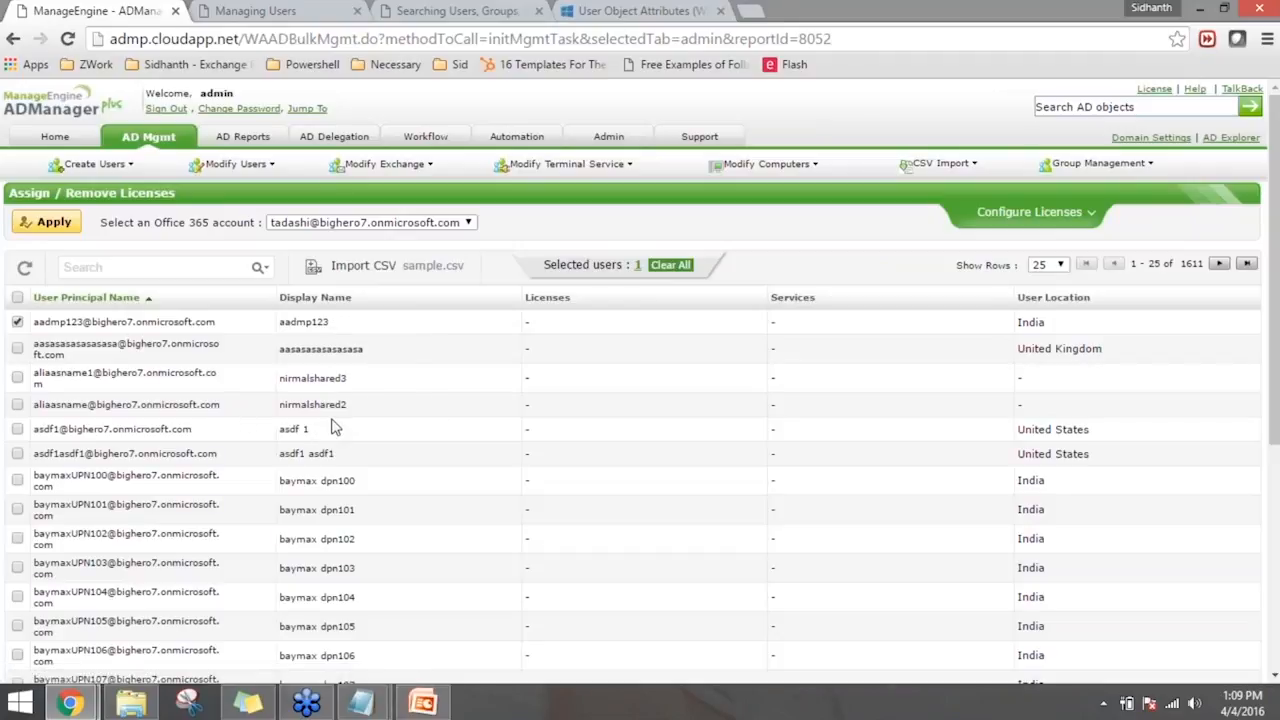
pyautogui.click(17, 378)
pyautogui.click(17, 429)
pyautogui.click(997, 215)
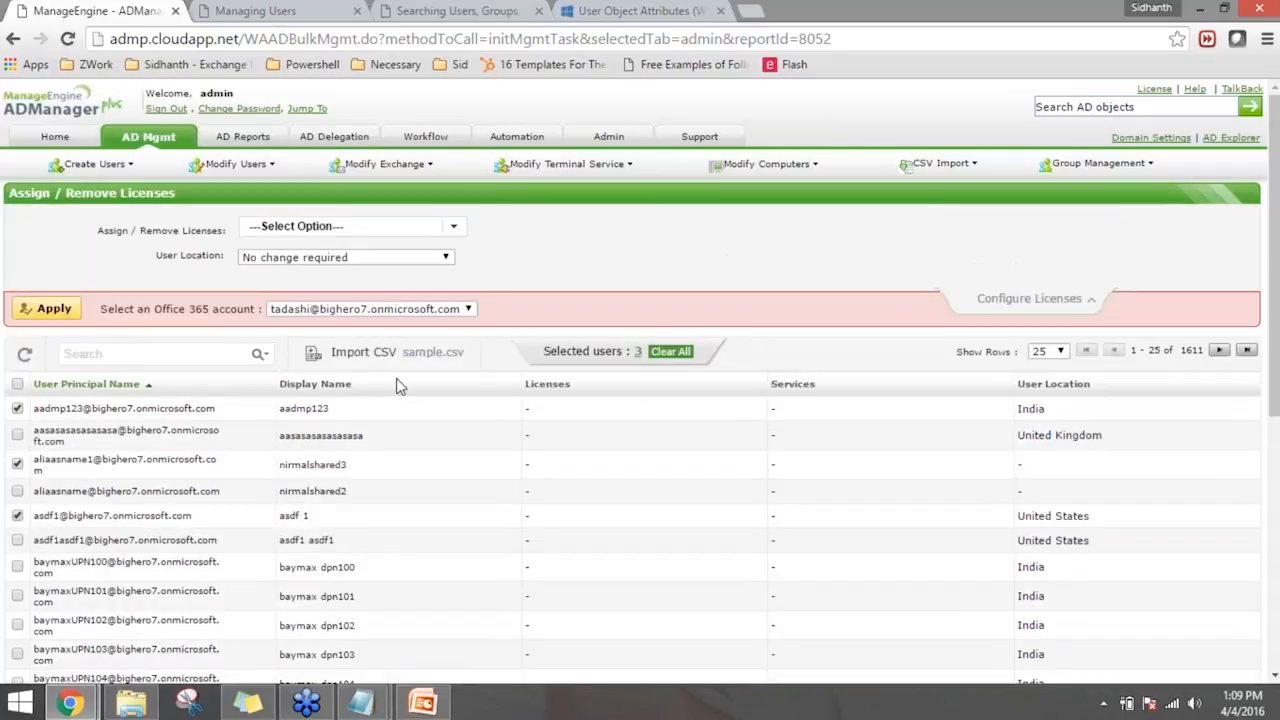
pyautogui.click(373, 229)
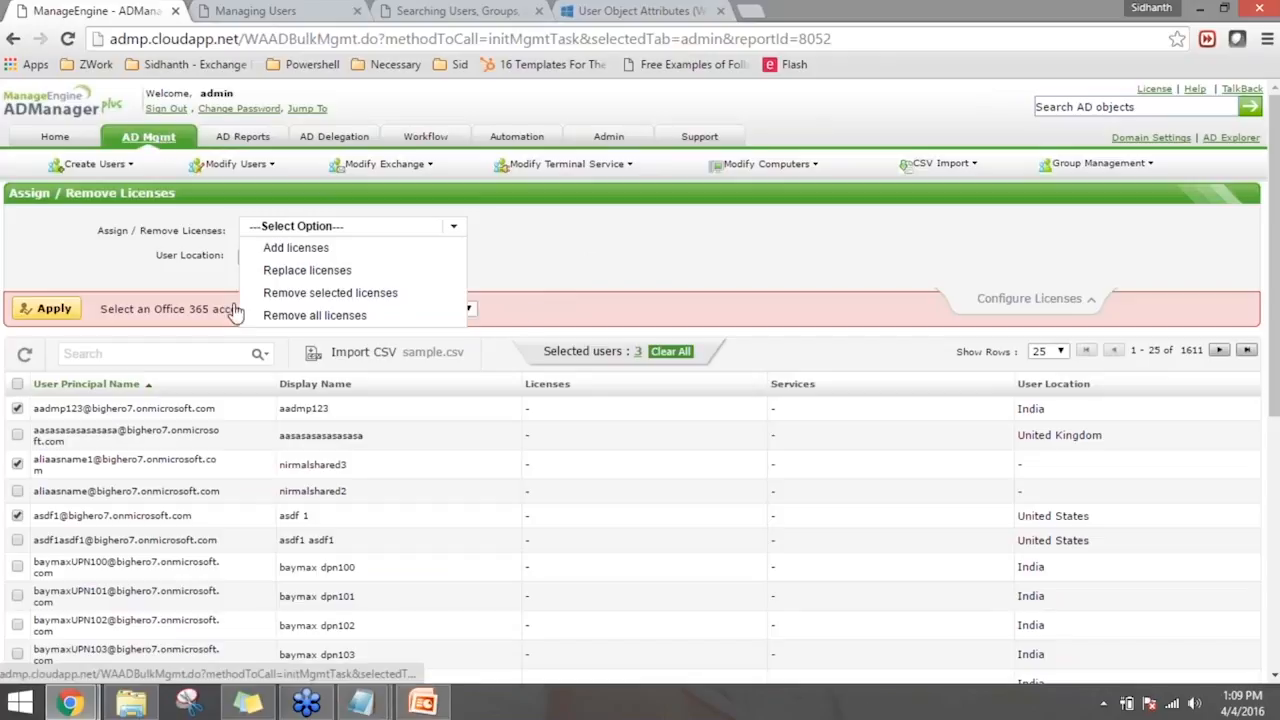
# - Switch to the Week 2.pptx presentation in PowerPoint, examine the list of topics to be discussed, and minimize it
pyautogui.click(440, 708)
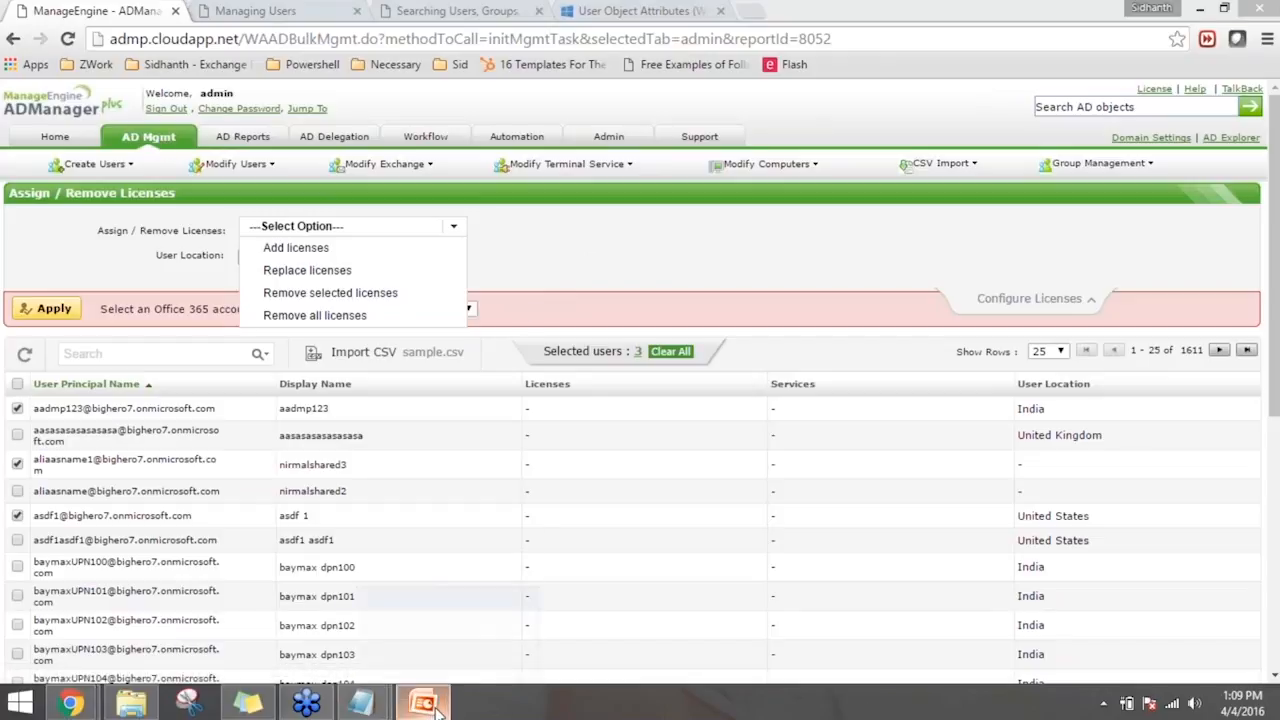
pyautogui.moveTo(494, 267); pyautogui.dragTo(546, 269)
pyautogui.click(638, 281)
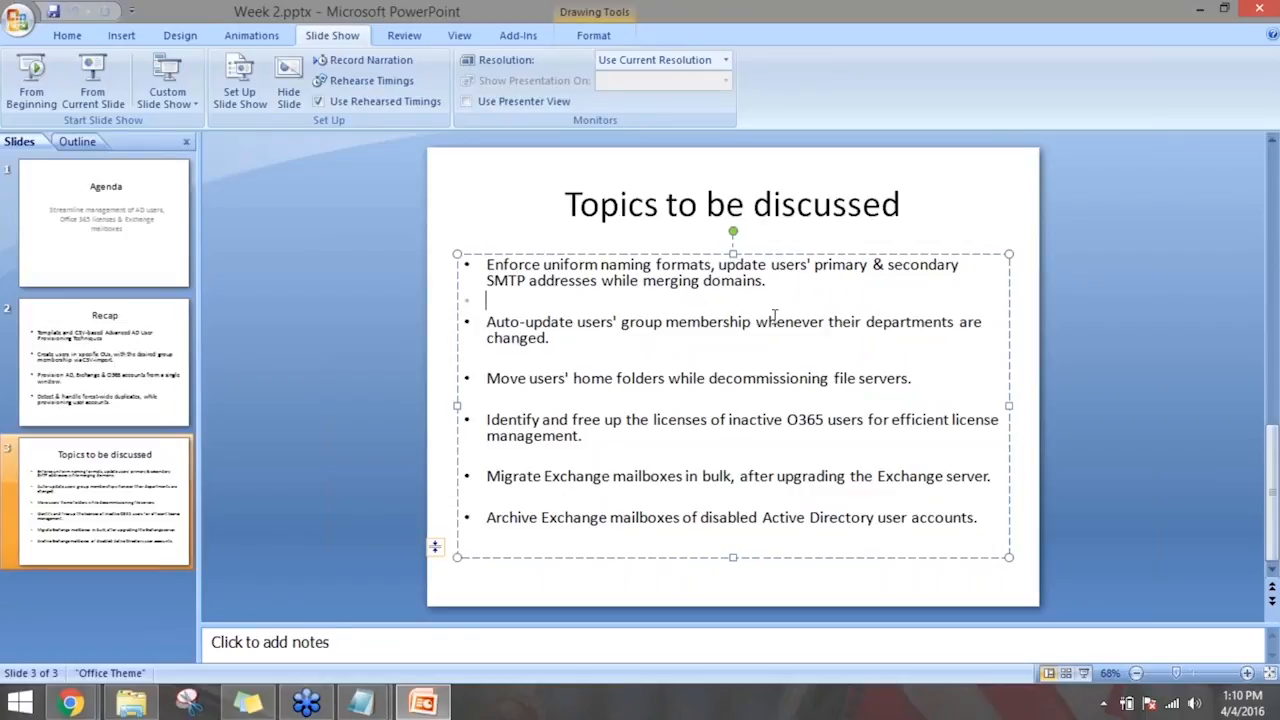
pyautogui.click(722, 403)
pyautogui.click(1200, 11)
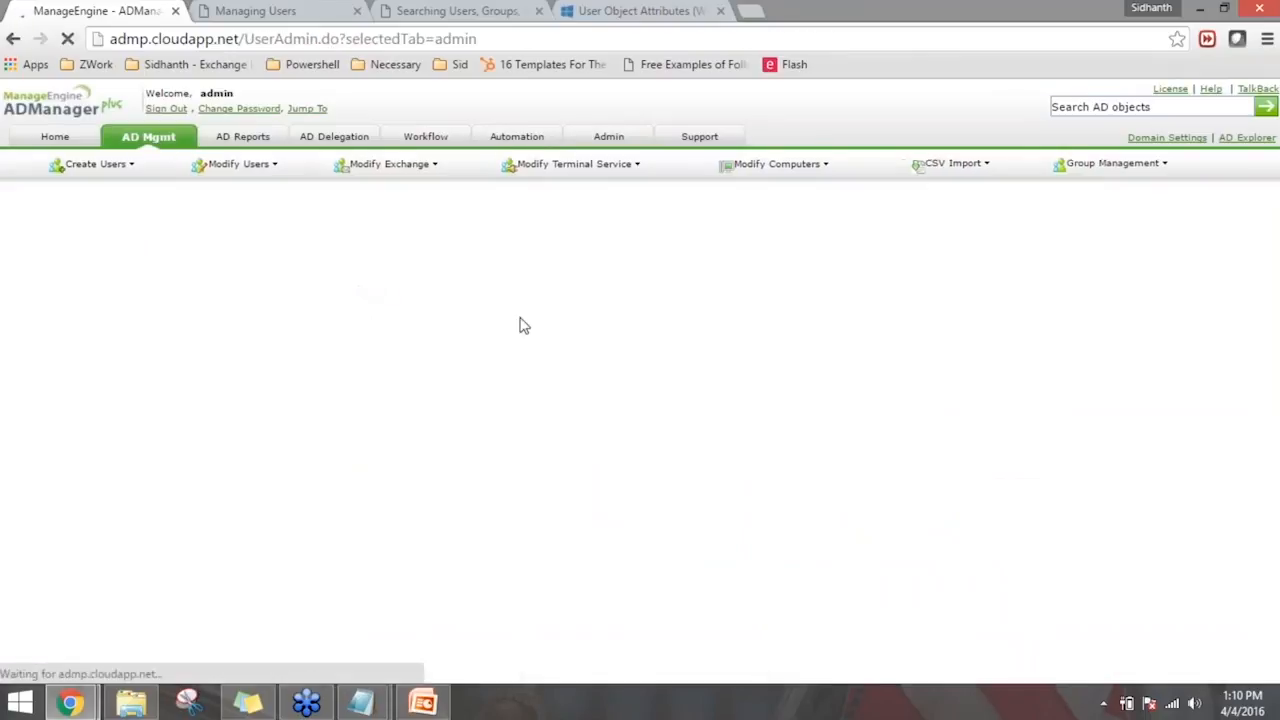
# - Open the Create/Archive User MailBox task, review the Enable Archive Mailbox option, and return to the AD management overview
pyautogui.scroll(-1, 334, 551)
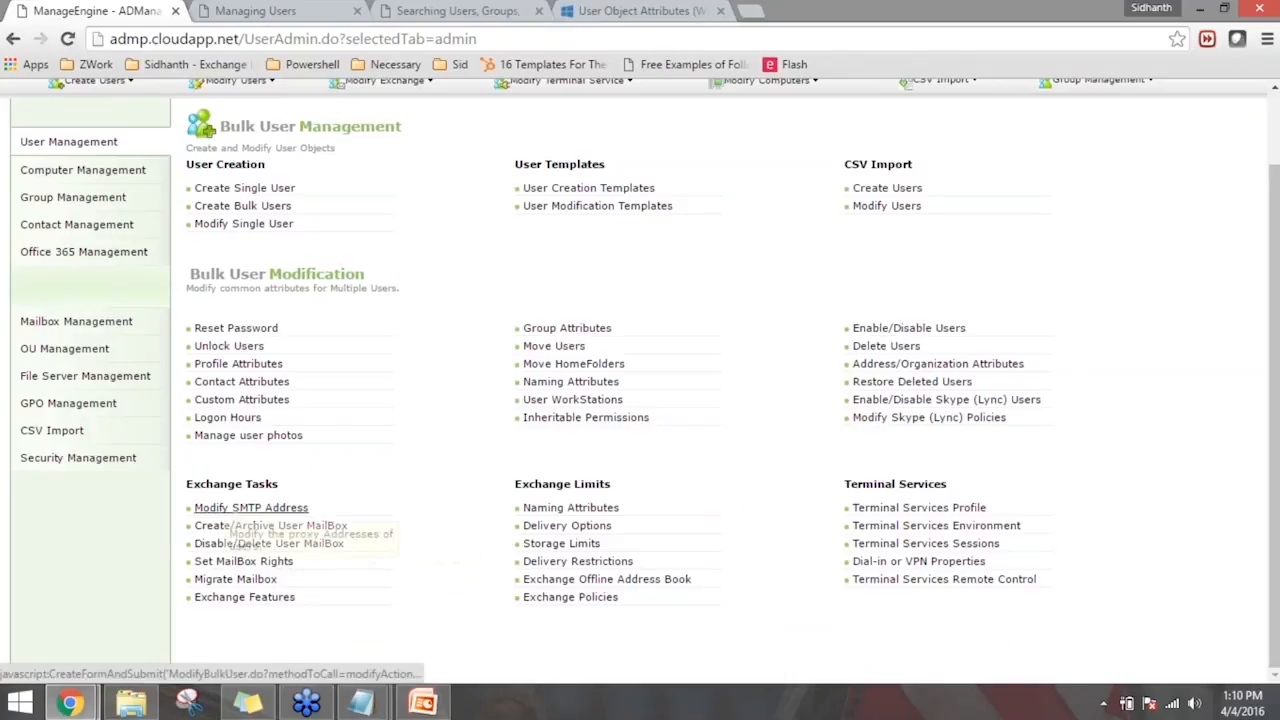
pyautogui.click(300, 527)
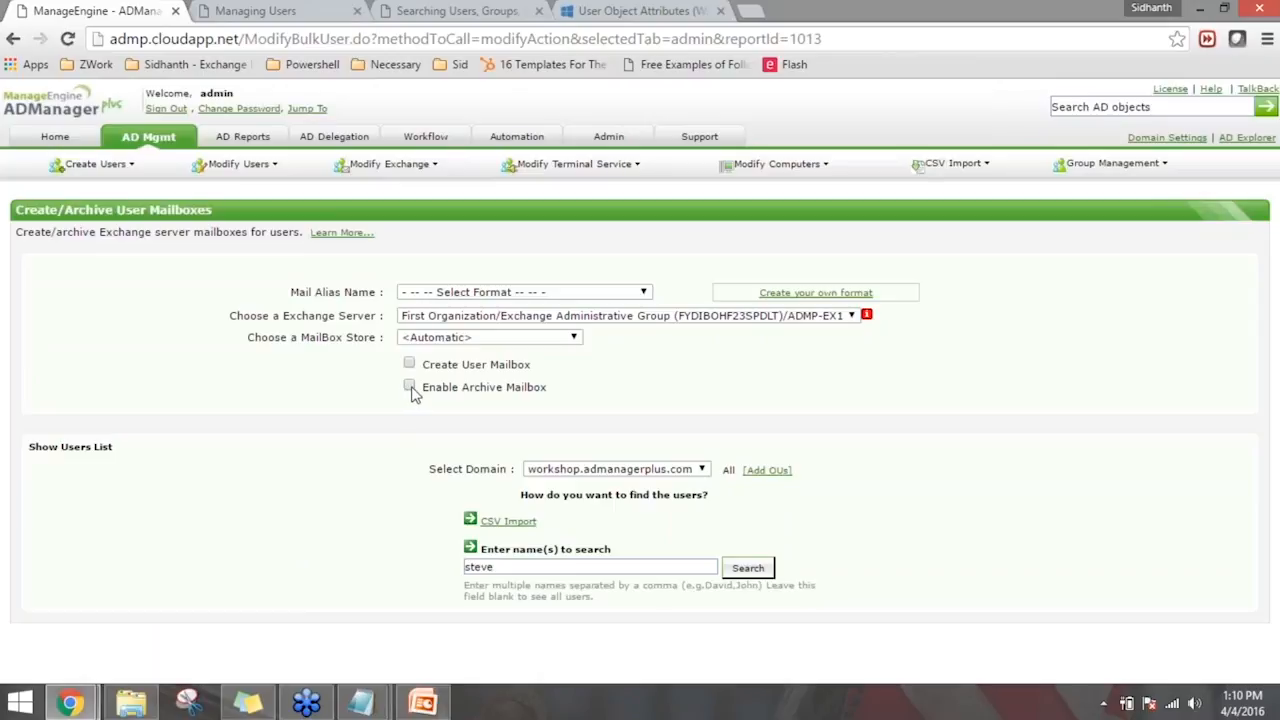
pyautogui.click(410, 387)
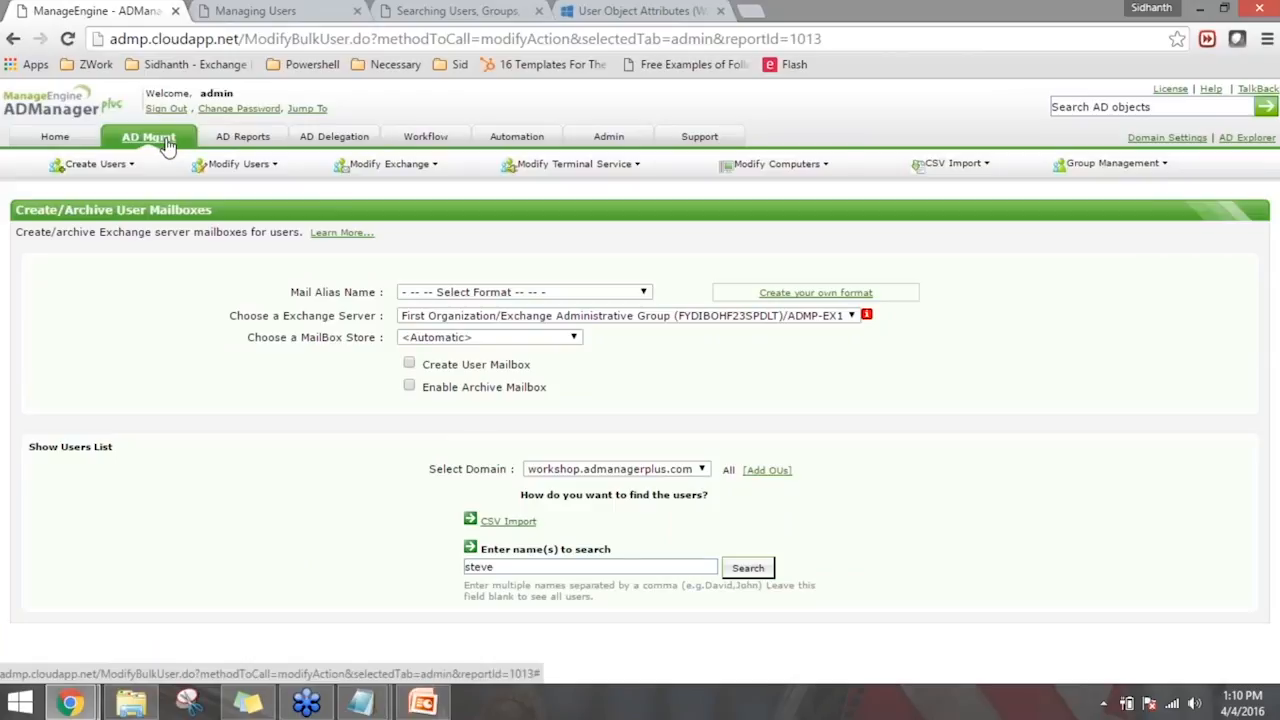
pyautogui.click(167, 146)
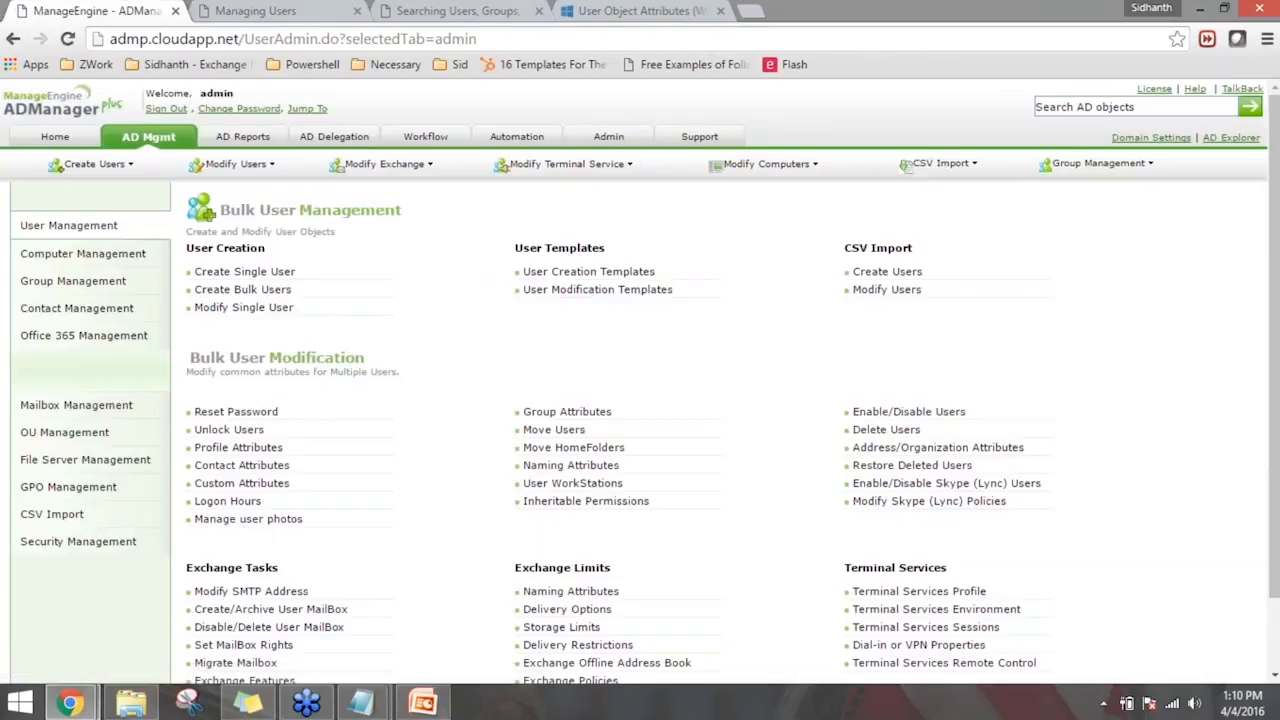
# - Open the Disable/Delete User MailBox task and review the Disable User Mailbox option and the user search field
pyautogui.scroll(-1, 300, 540)
pyautogui.click(288, 547)
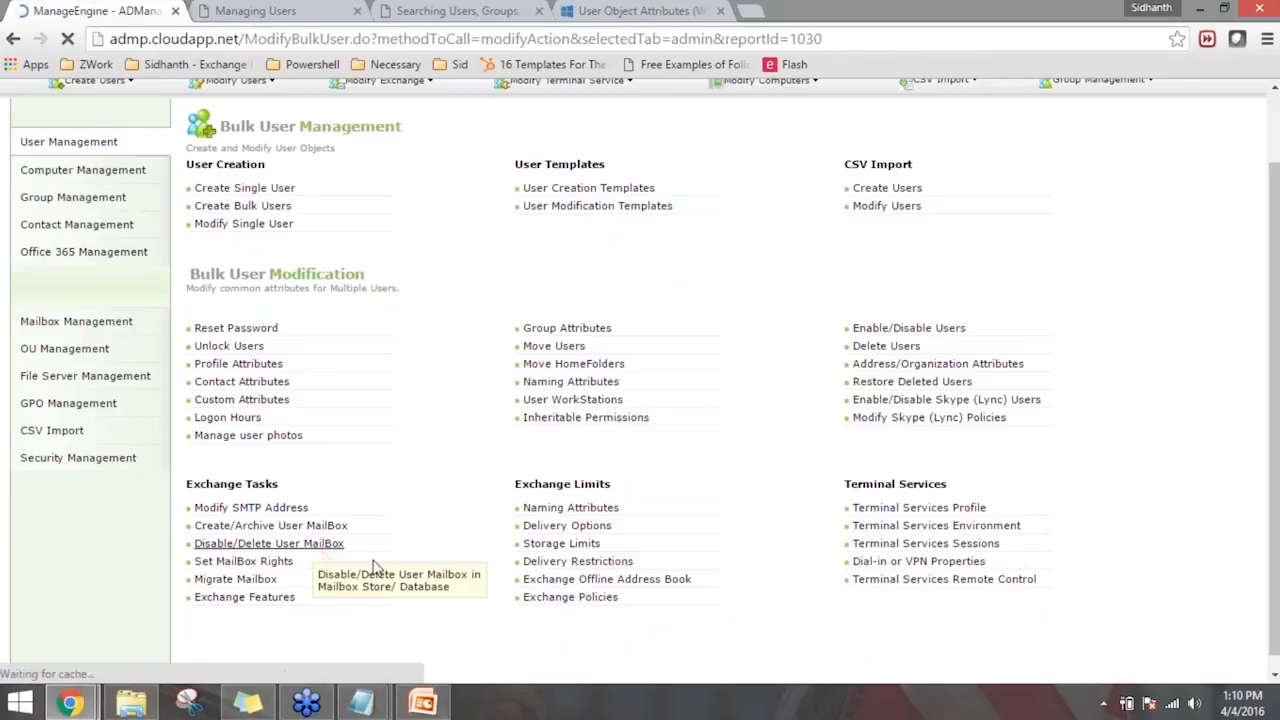
pyautogui.click(409, 352)
pyautogui.click(572, 607)
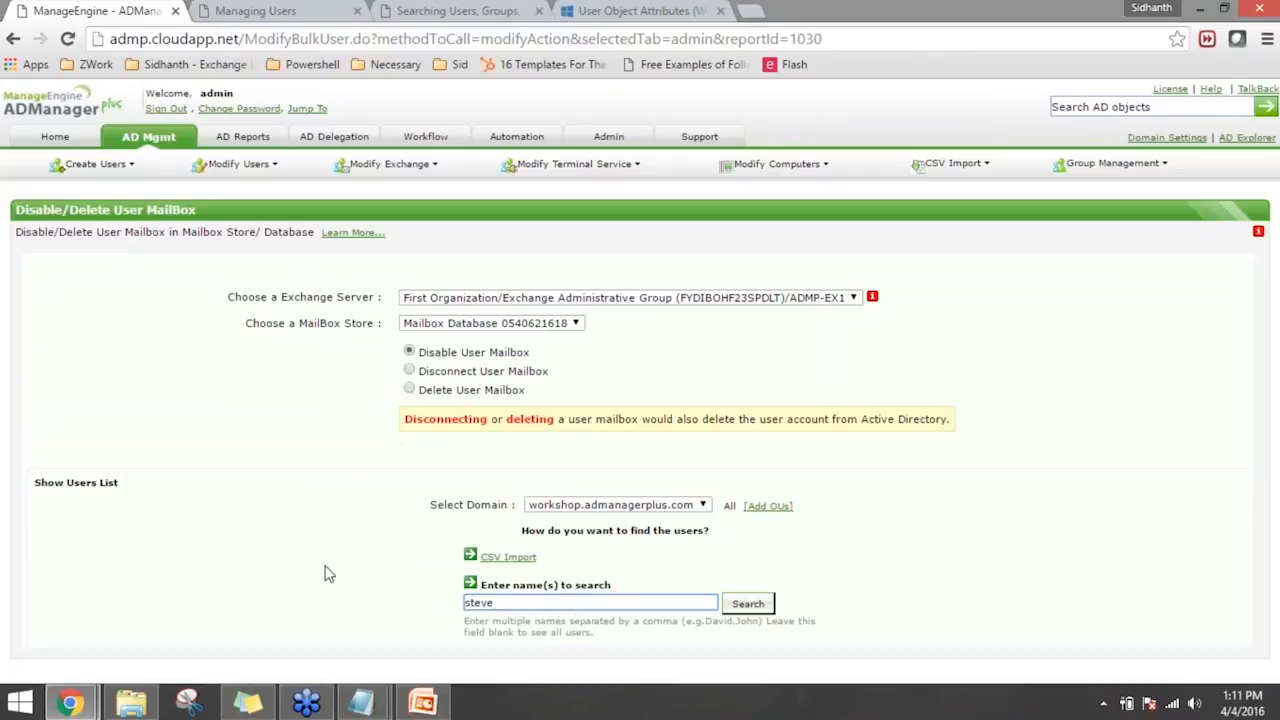
pyautogui.moveTo(58, 166)
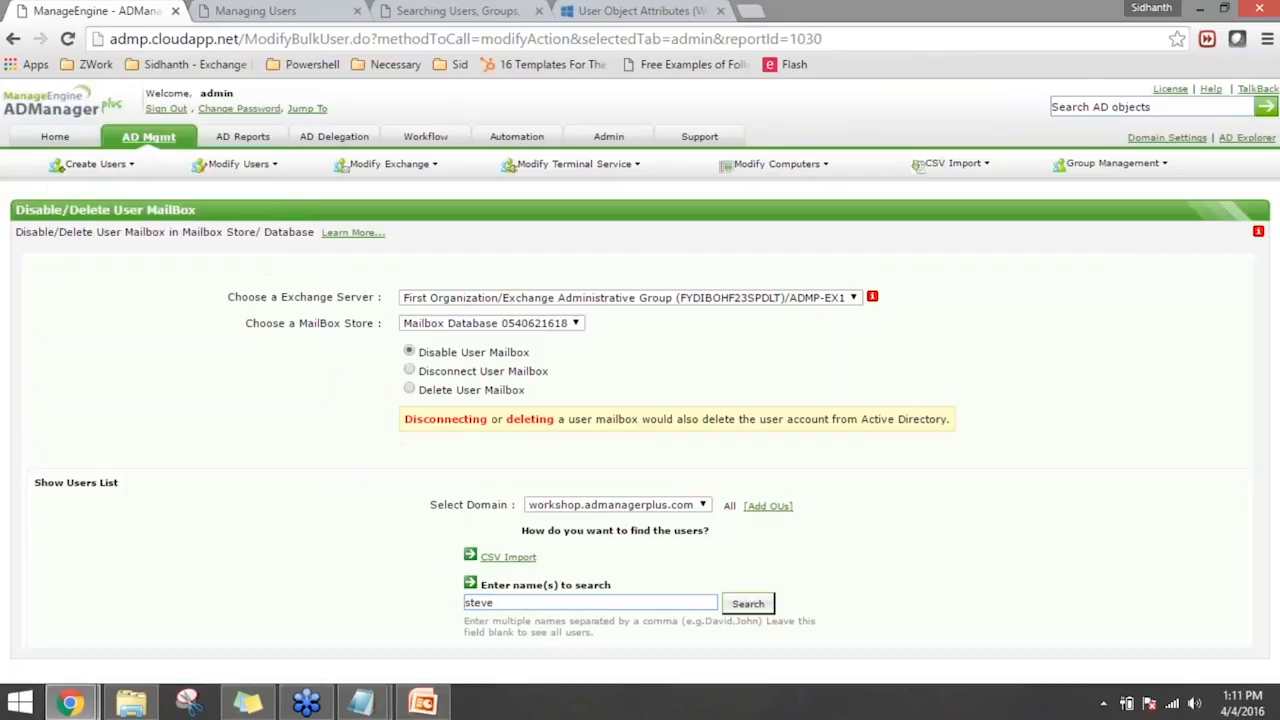
# - Return to the AD management overview and open the list of user modification templates
pyautogui.click(149, 138)
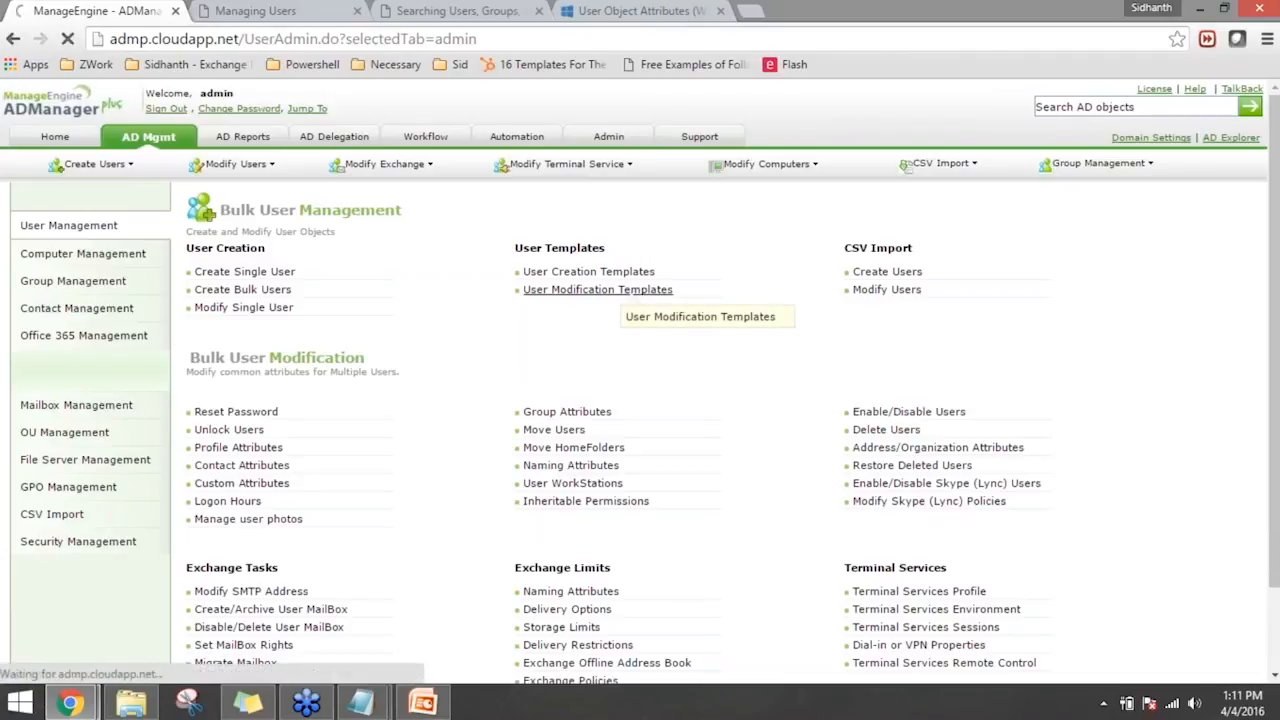
pyautogui.click(620, 290)
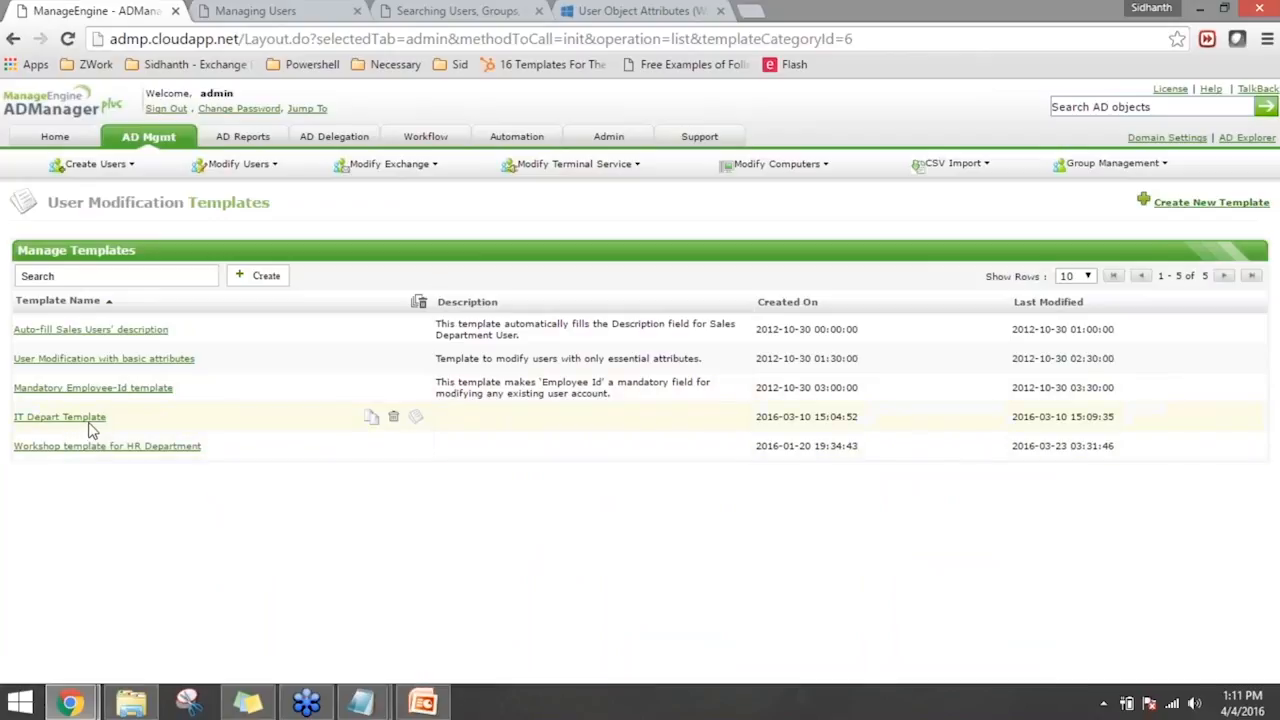
# - Open the IT Depart Template and review the condition and assigned field values of its modification rule
pyautogui.click(59, 416)
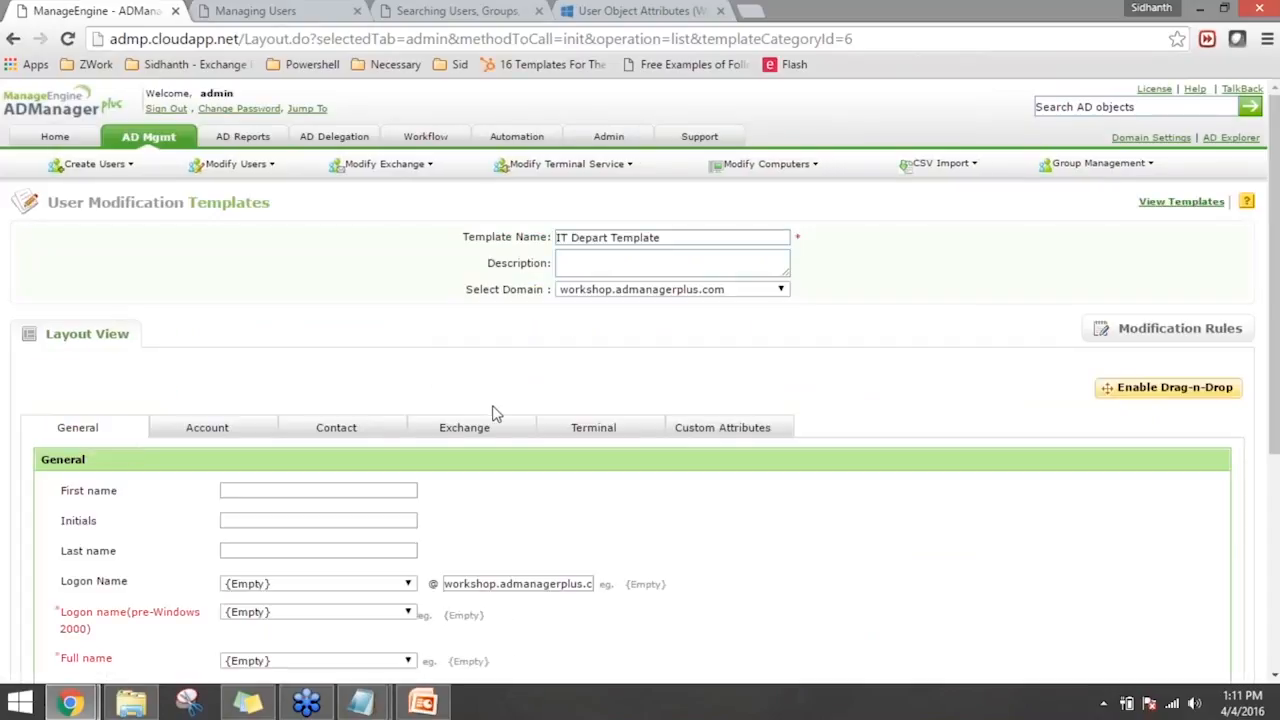
pyautogui.scroll(-2, 493, 412)
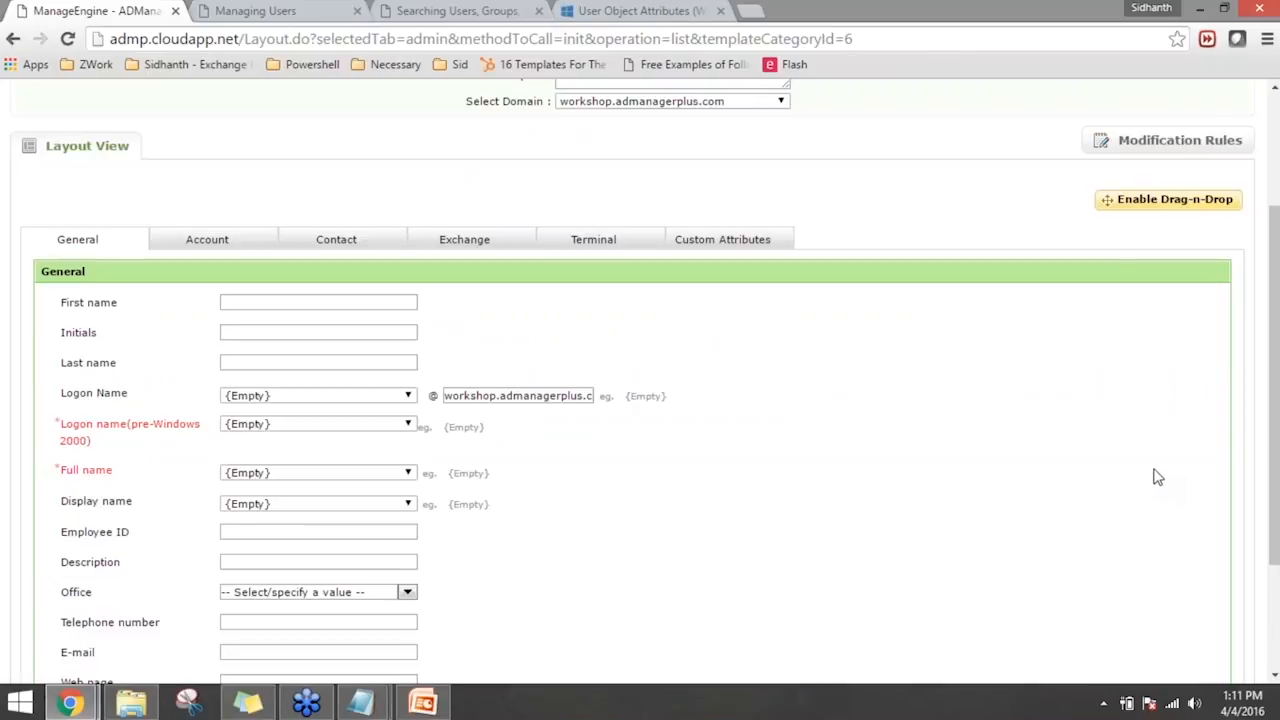
pyautogui.click(1152, 194)
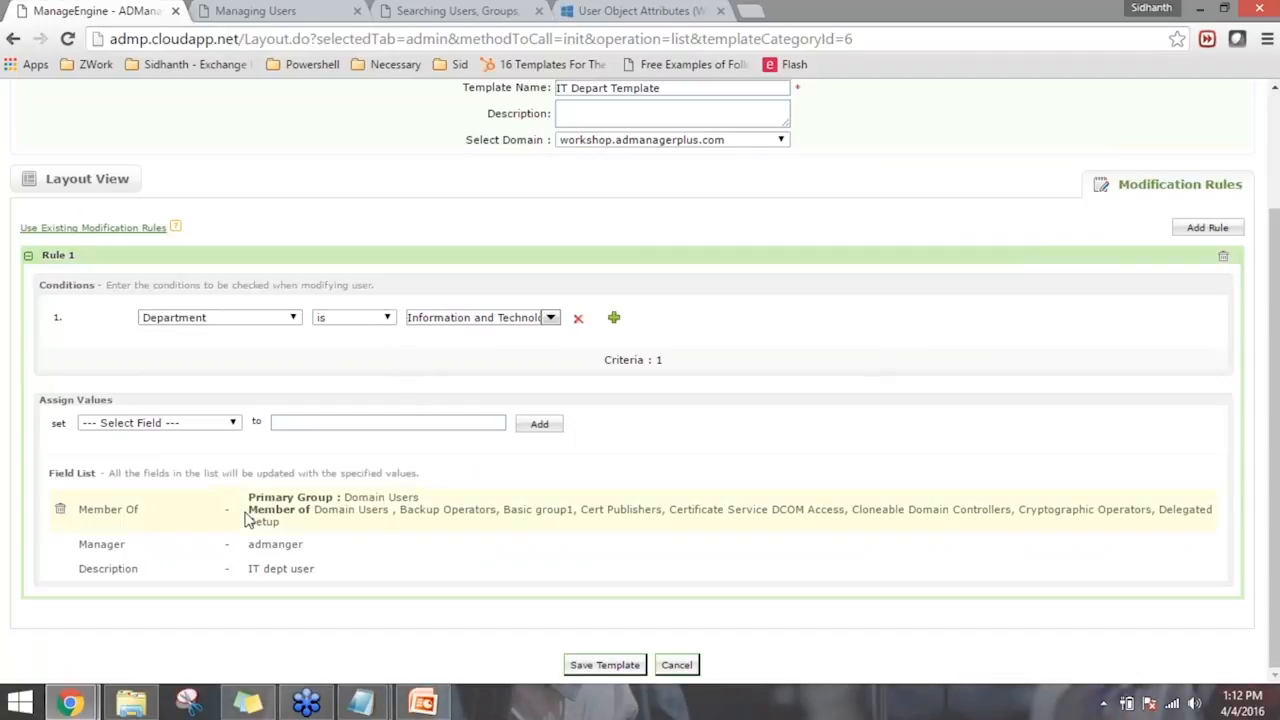
pyautogui.moveTo(316, 511); pyautogui.dragTo(566, 526)
pyautogui.click(655, 541)
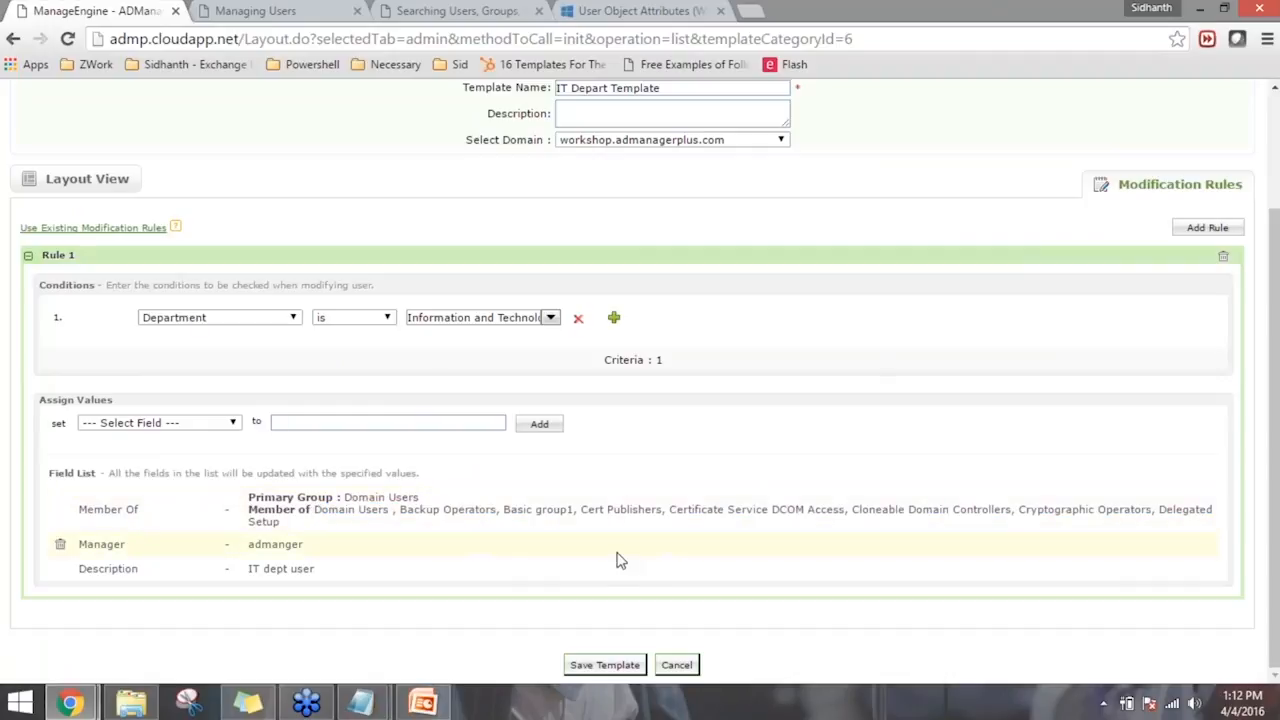
pyautogui.scroll(2, 629, 557)
pyautogui.scroll(-2, 663, 357)
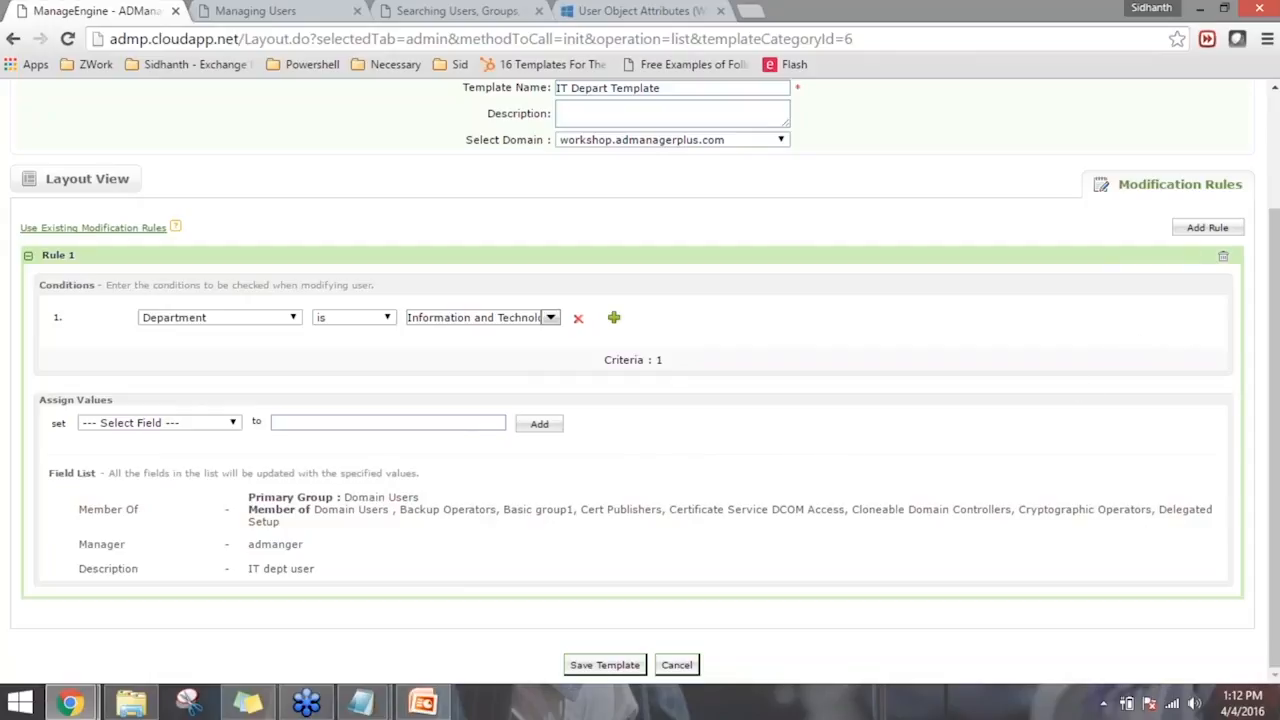
# - Add a second modification rule to the template and set its assigned value to Department with Technical Analyst
pyautogui.click(1200, 230)
pyautogui.scroll(-1, 794, 508)
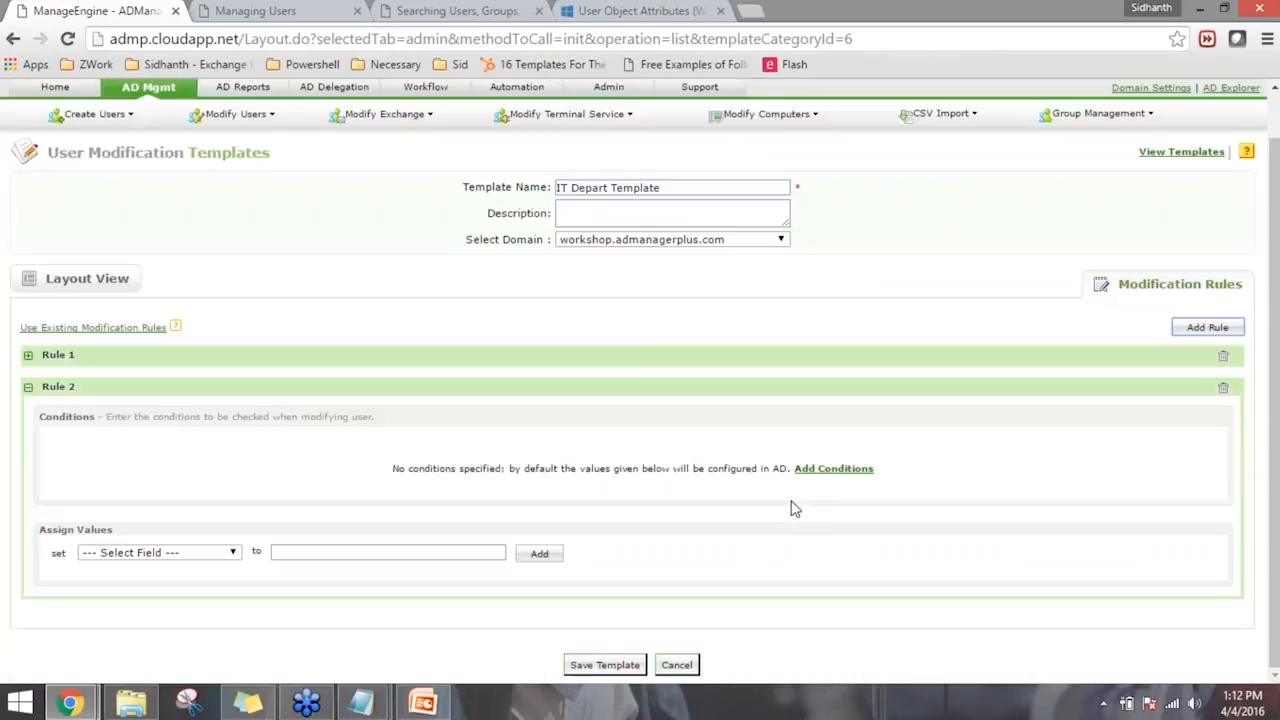
pyautogui.scroll(1, 262, 558)
pyautogui.click(160, 604)
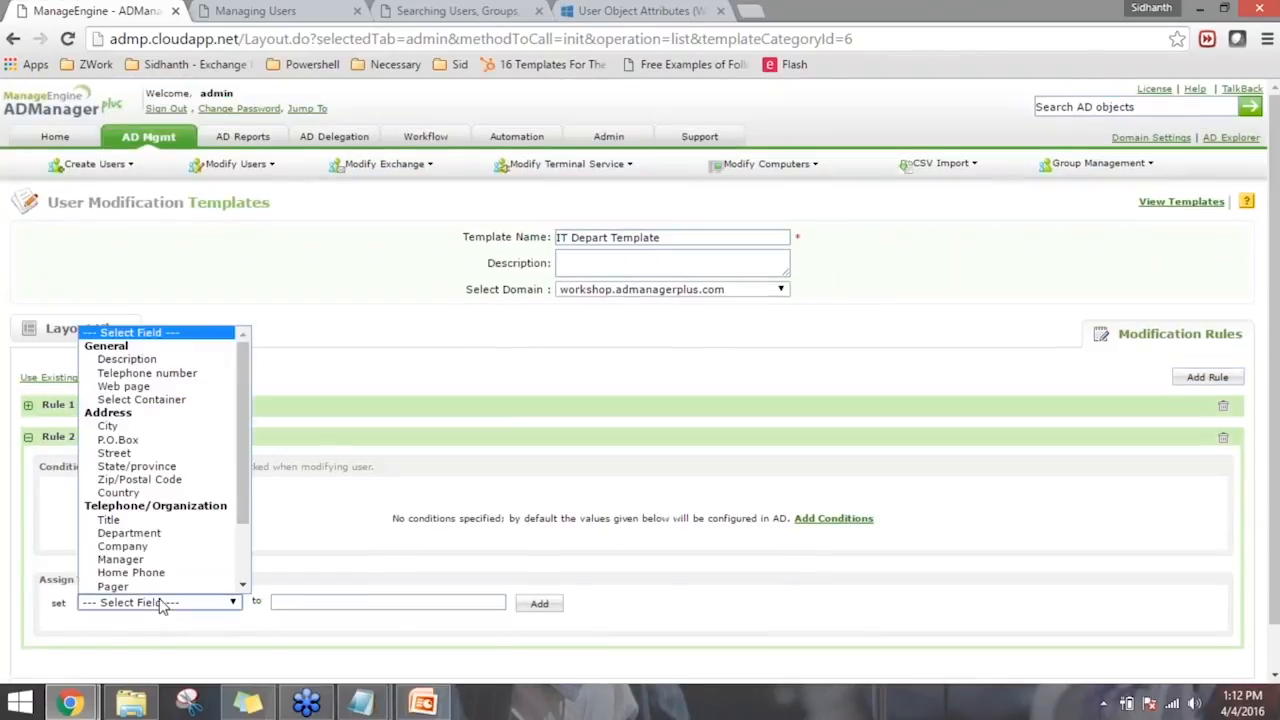
pyautogui.click(158, 535)
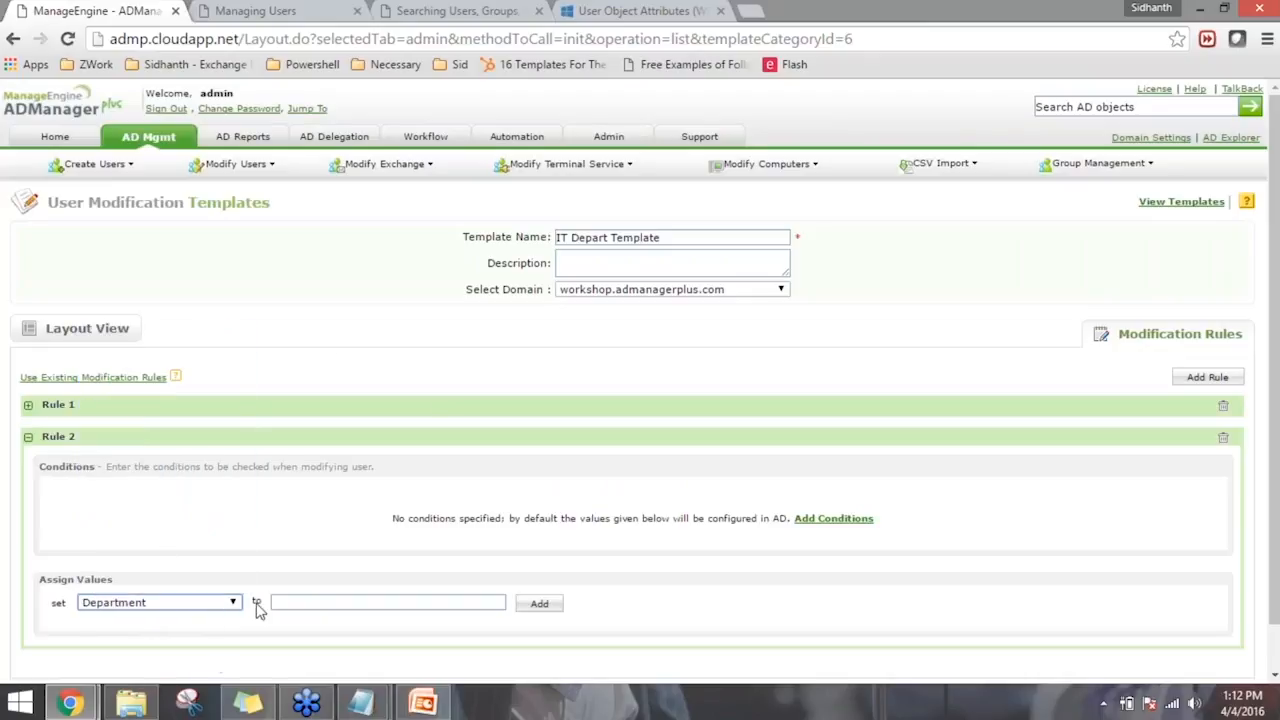
pyautogui.click(329, 602)
pyautogui.write('Te')
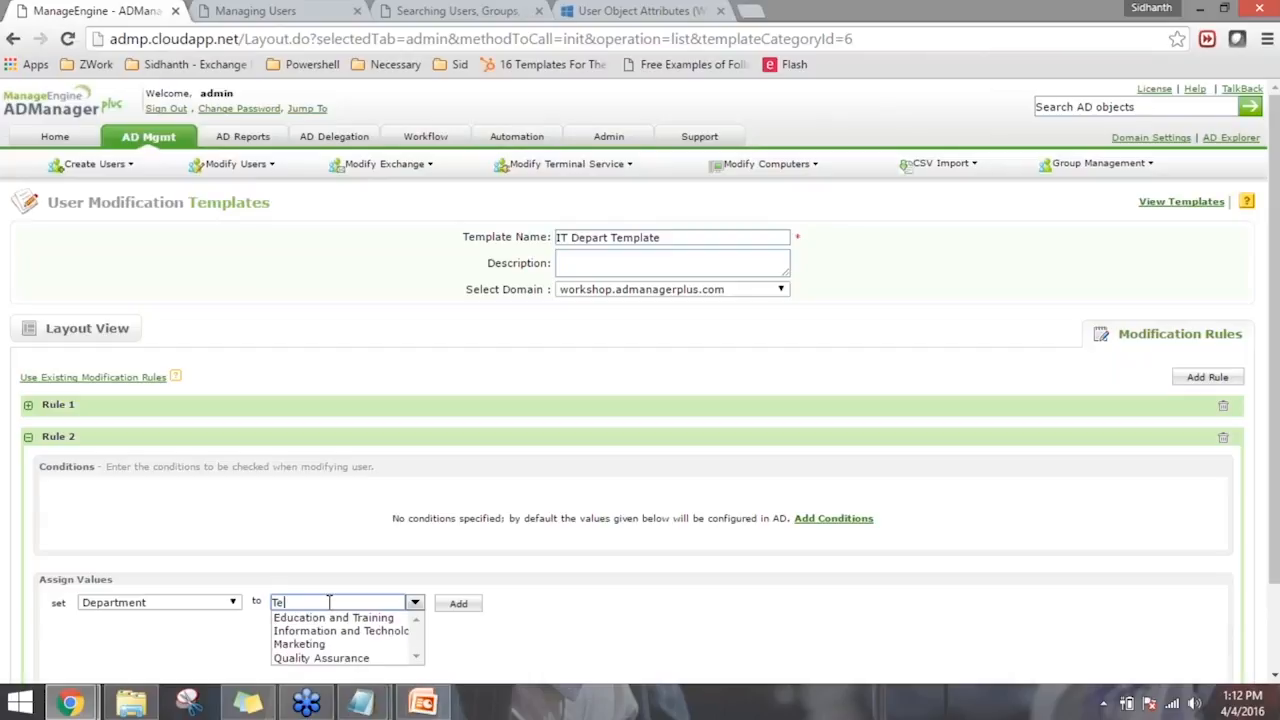
pyautogui.write('chnical Anal')
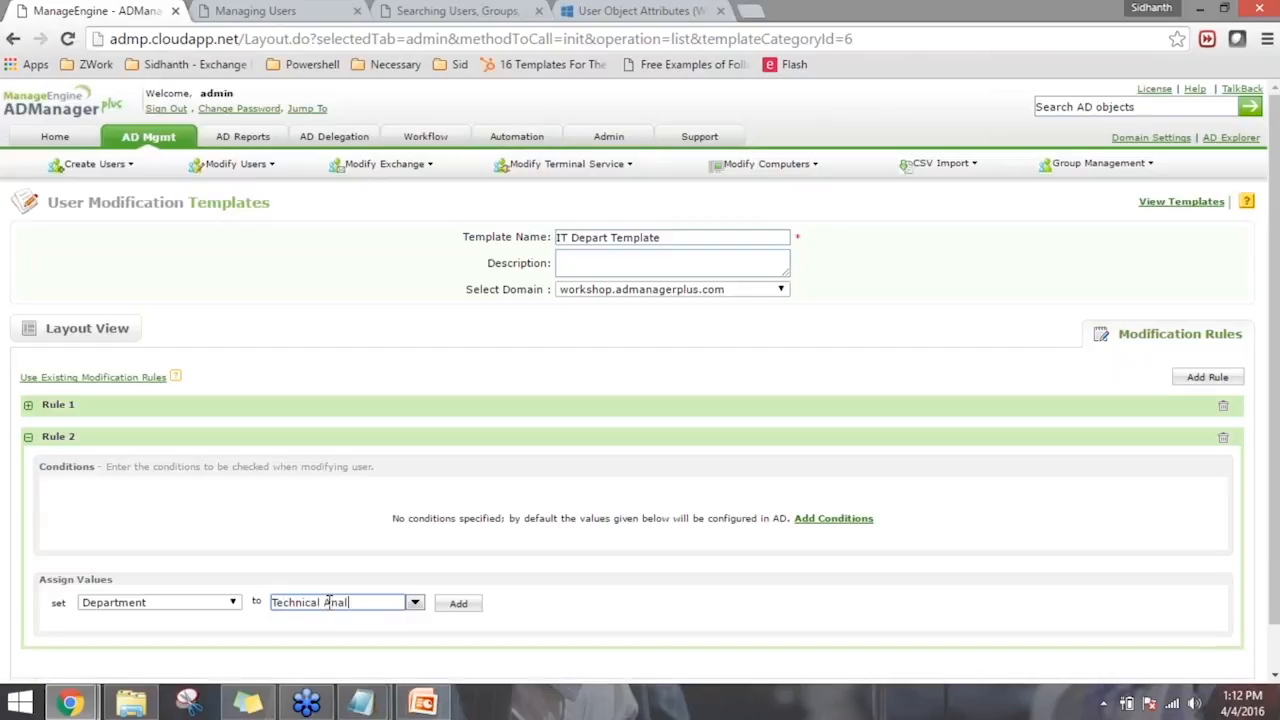
pyautogui.click(720, 591)
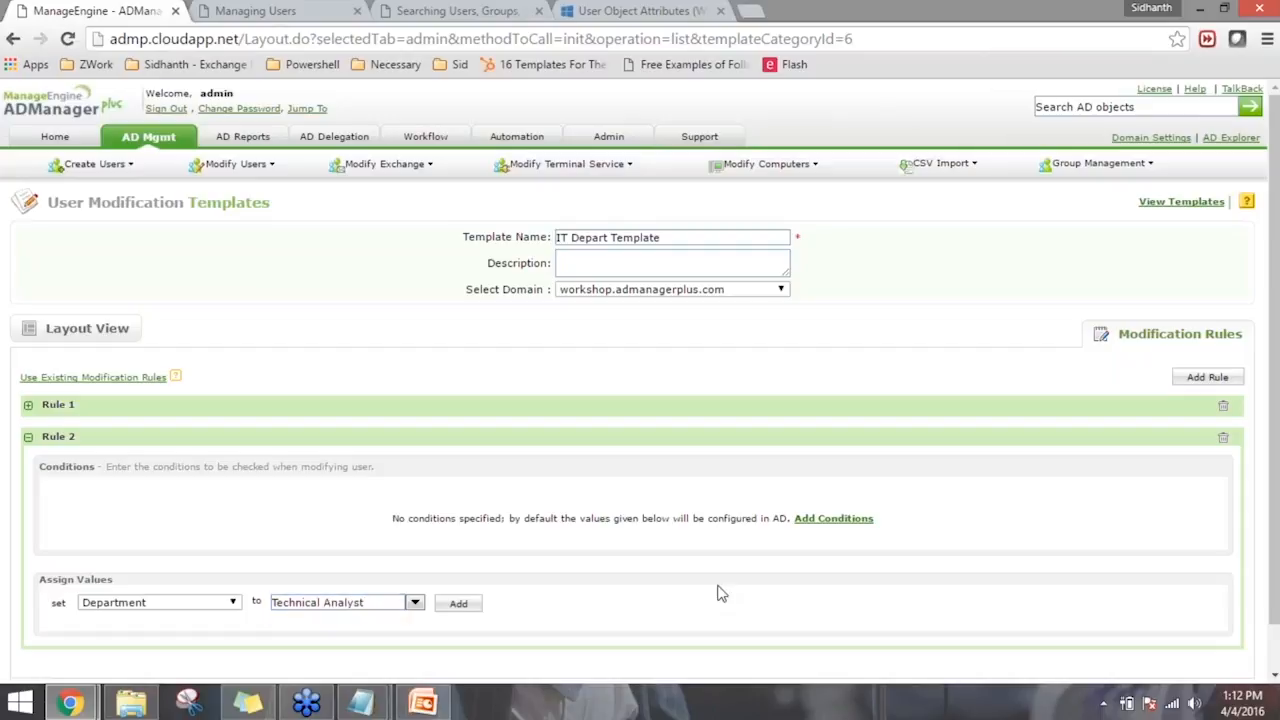
pyautogui.scroll(-1, 720, 591)
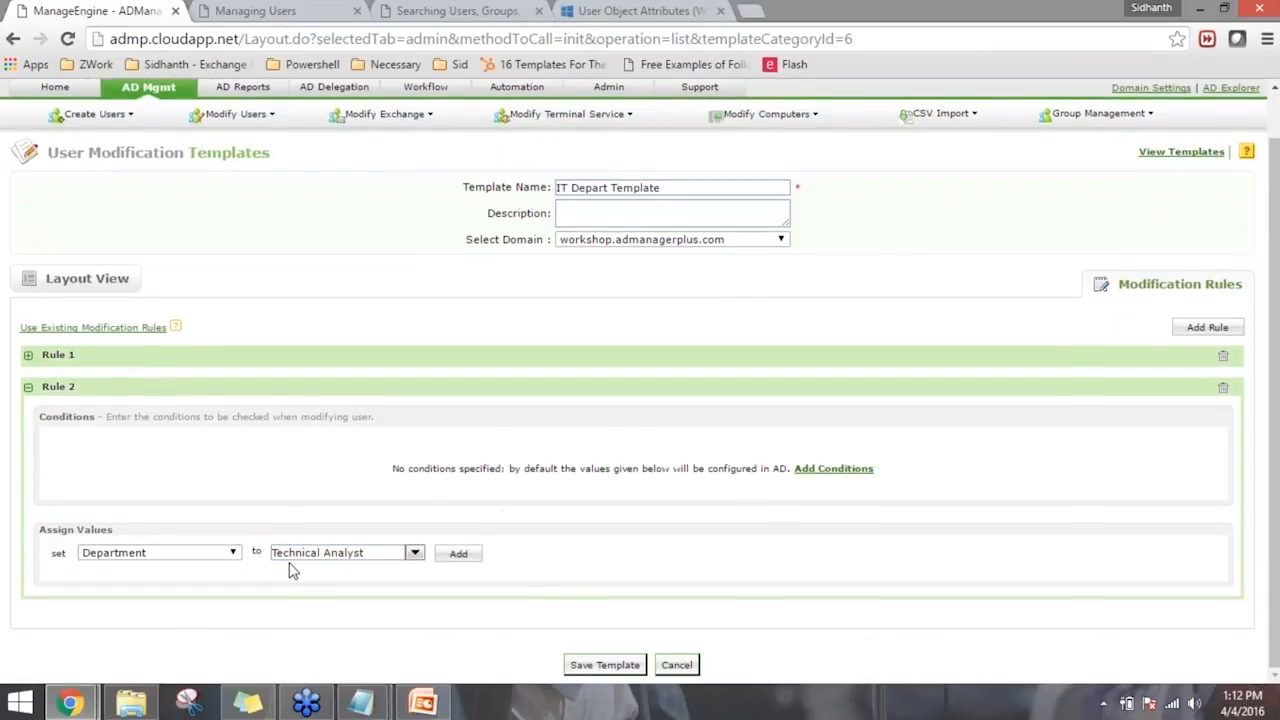
# - Add a condition on the Member Of field to Rule 2, and expand Rule 1 to compare its settings
pyautogui.click(846, 469)
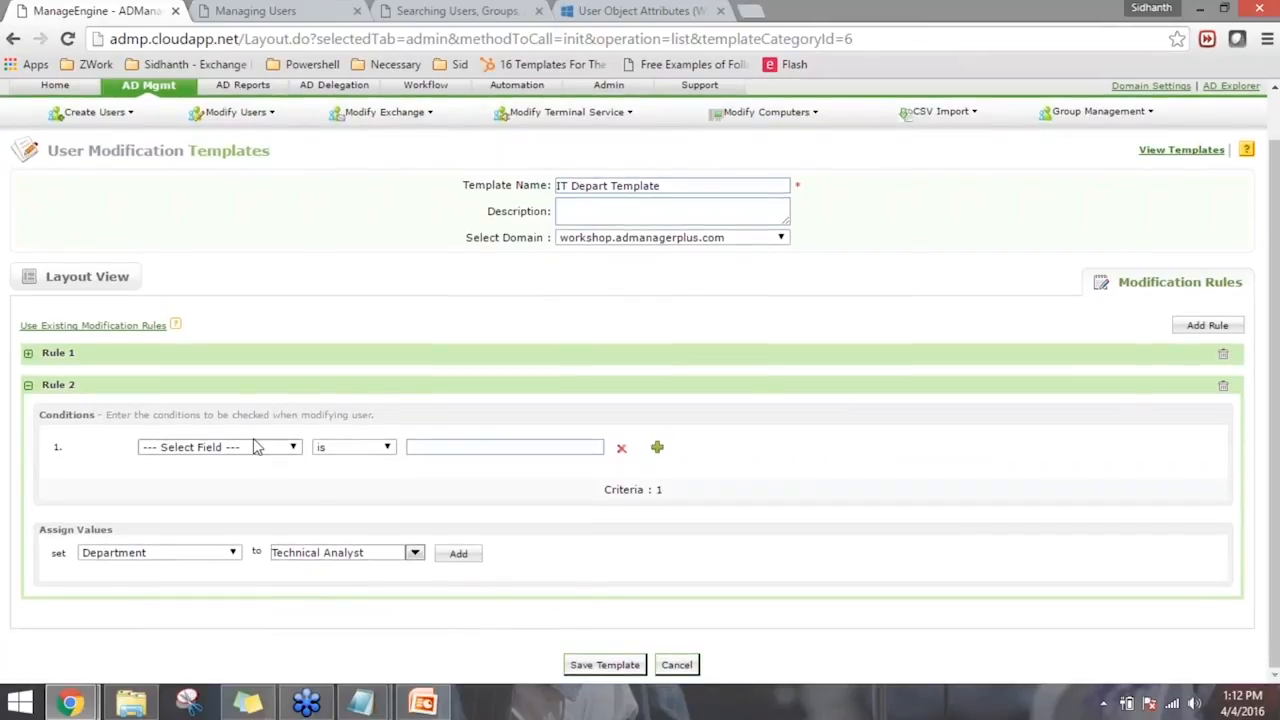
pyautogui.click(242, 452)
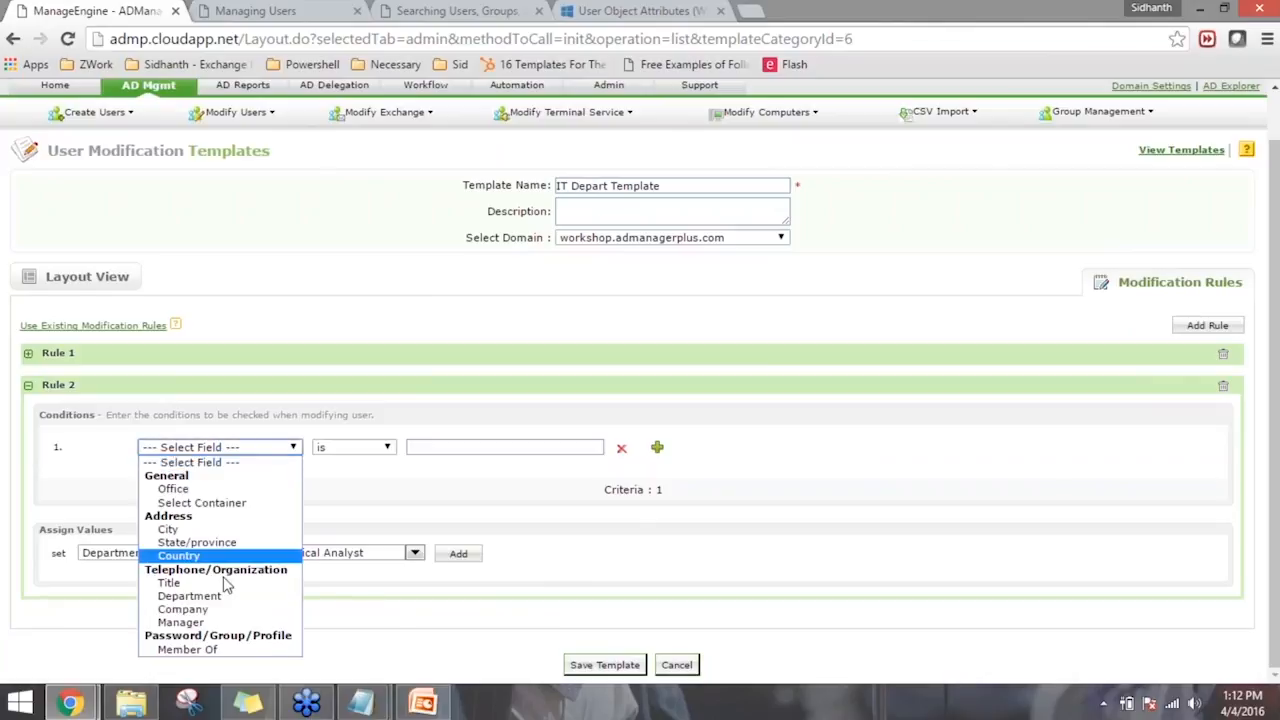
pyautogui.click(220, 651)
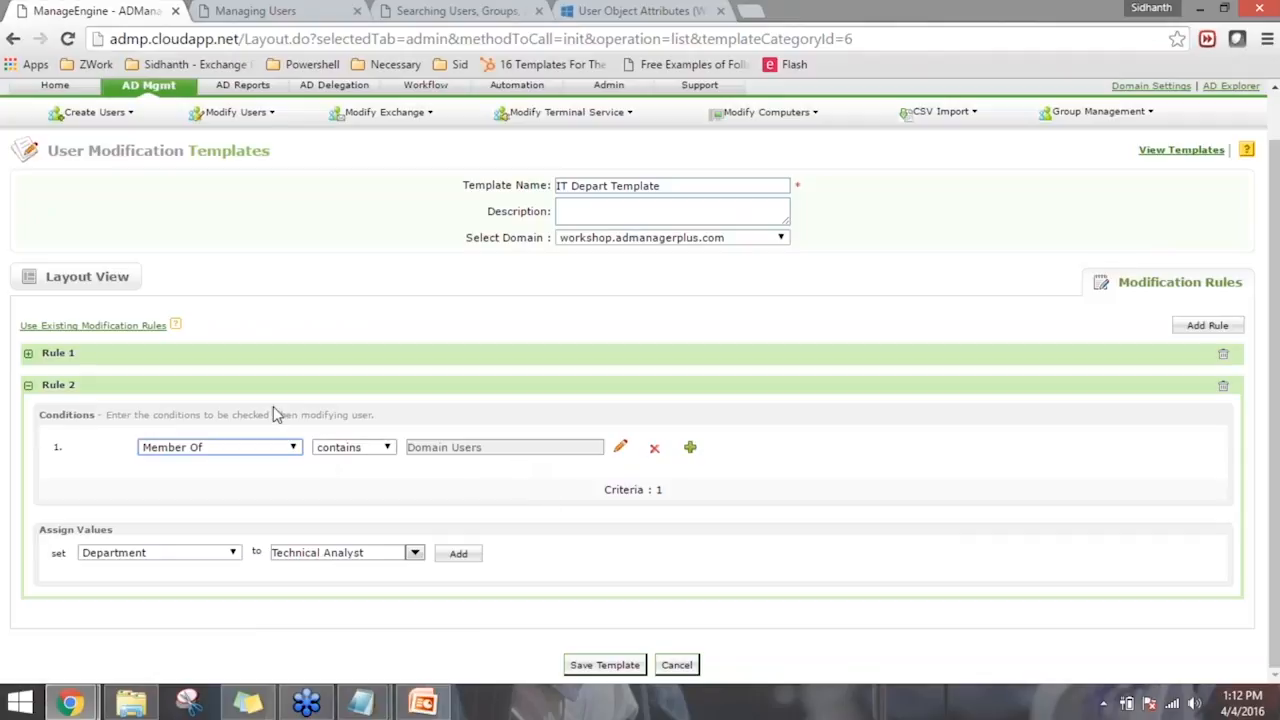
pyautogui.click(157, 354)
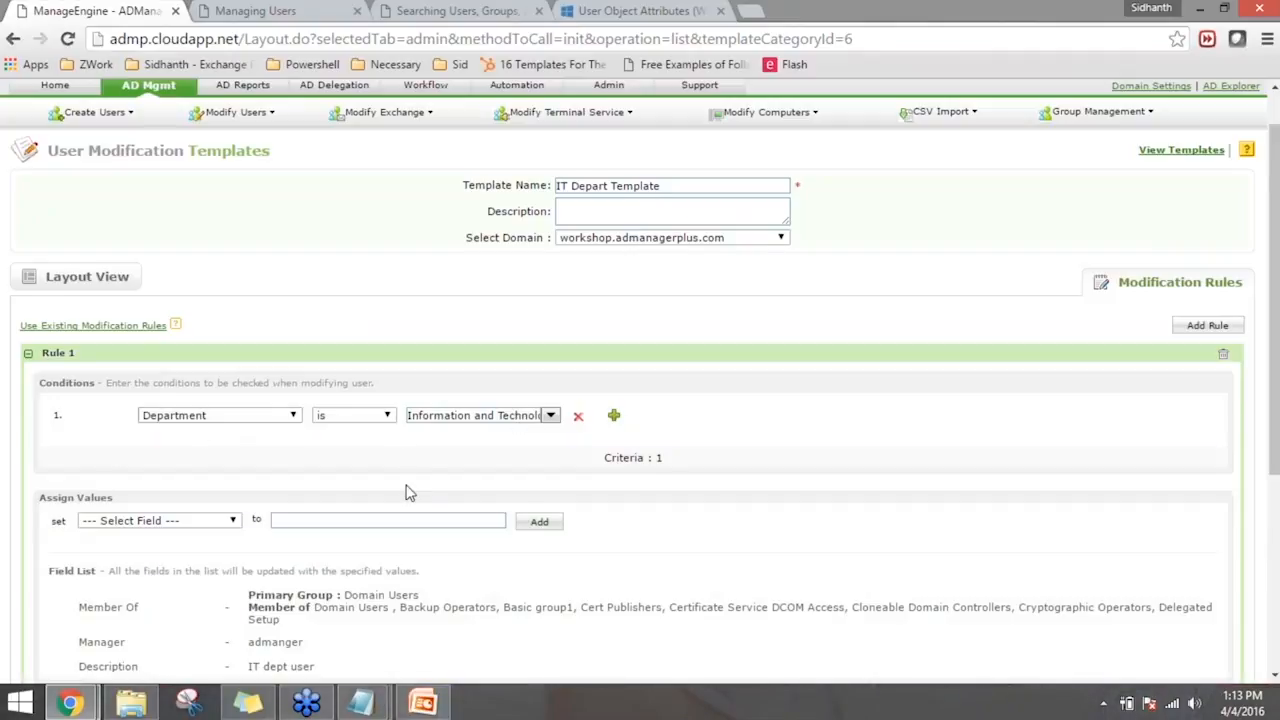
pyautogui.scroll(-1, 408, 495)
pyautogui.scroll(-2, 362, 536)
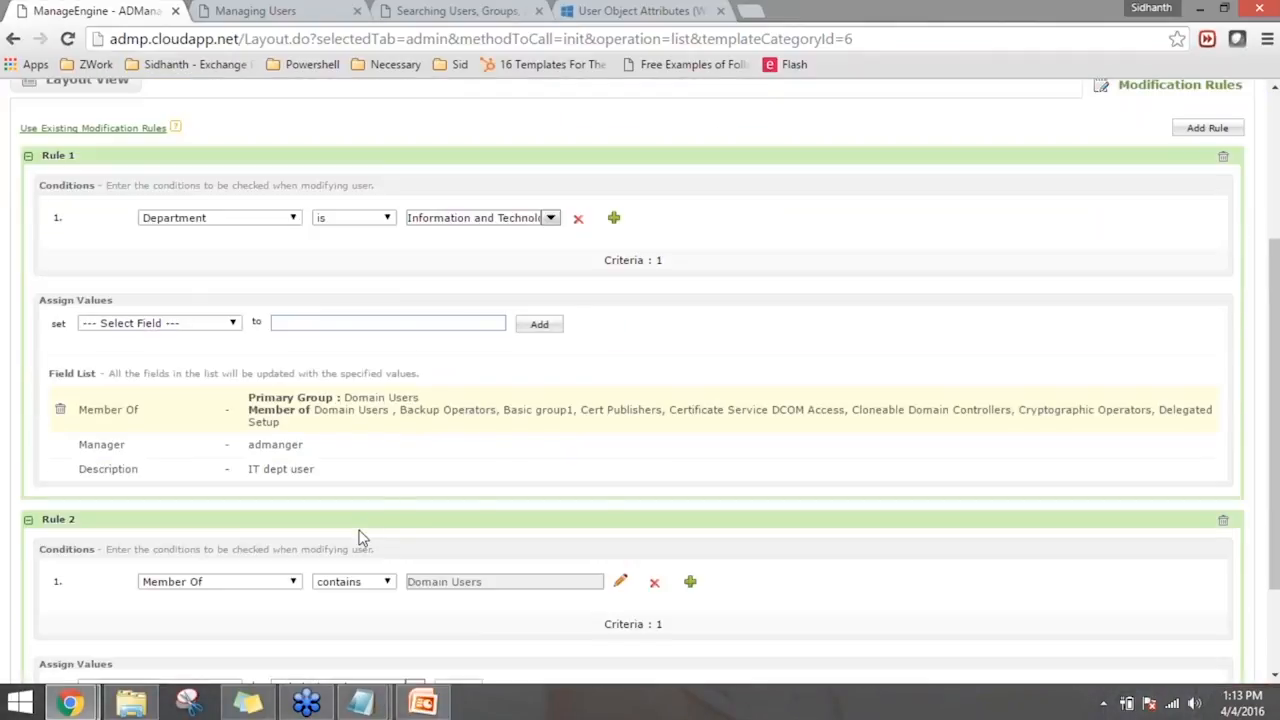
# - Change Rule 2's condition to Department is Technical Analyst, reusing the text from the assigned value
pyautogui.click(283, 505)
pyautogui.press('d')
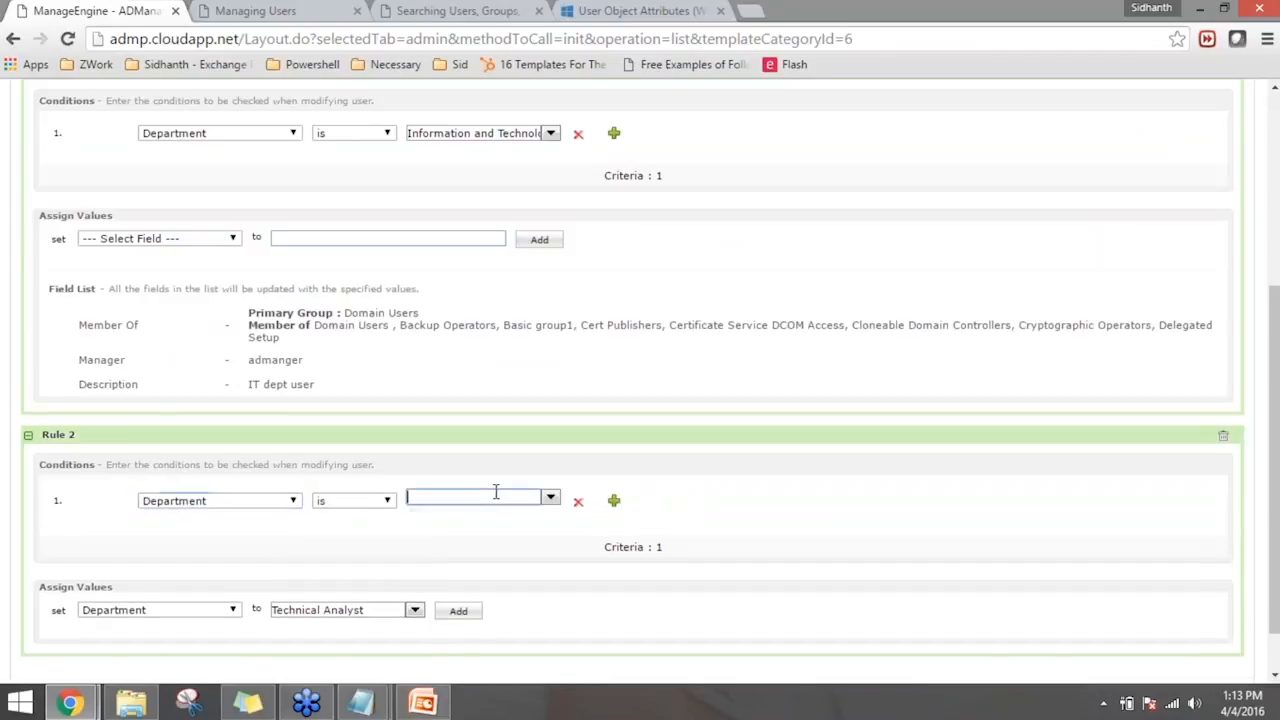
pyautogui.moveTo(374, 657); pyautogui.dragTo(266, 653)
pyautogui.hotkey('ctrl', 'c')
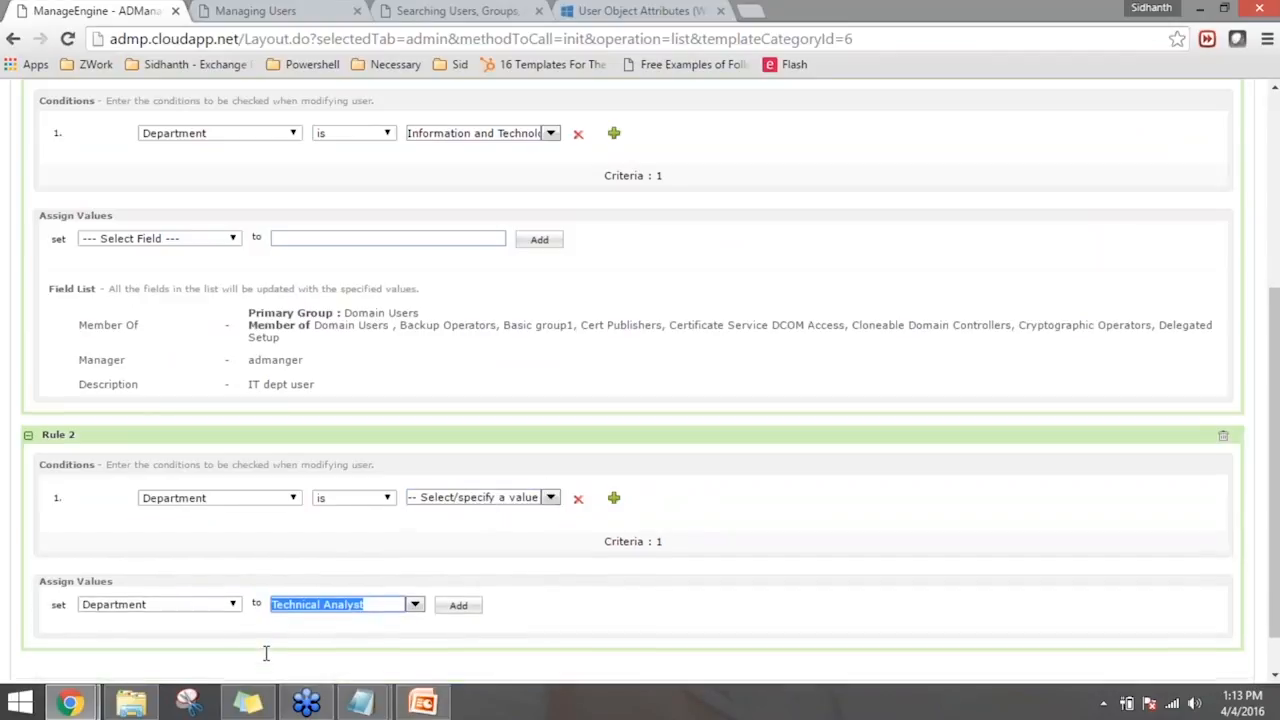
pyautogui.click(474, 497)
pyautogui.hotkey('ctrl', 'v')
pyautogui.hotkey('shift', 'End')
pyautogui.press('Delete')
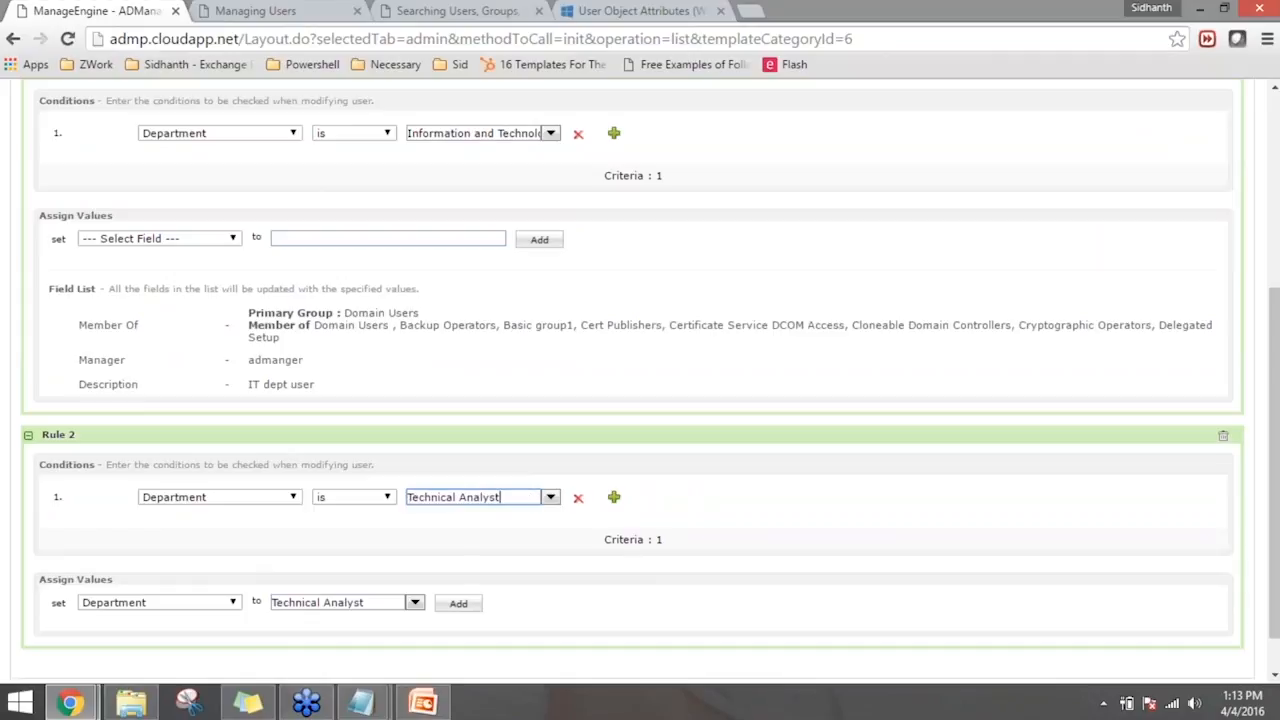
# - Change the field assigned by Rule 2 to Member Of
pyautogui.click(214, 608)
pyautogui.click(214, 608)
pyautogui.press('m')
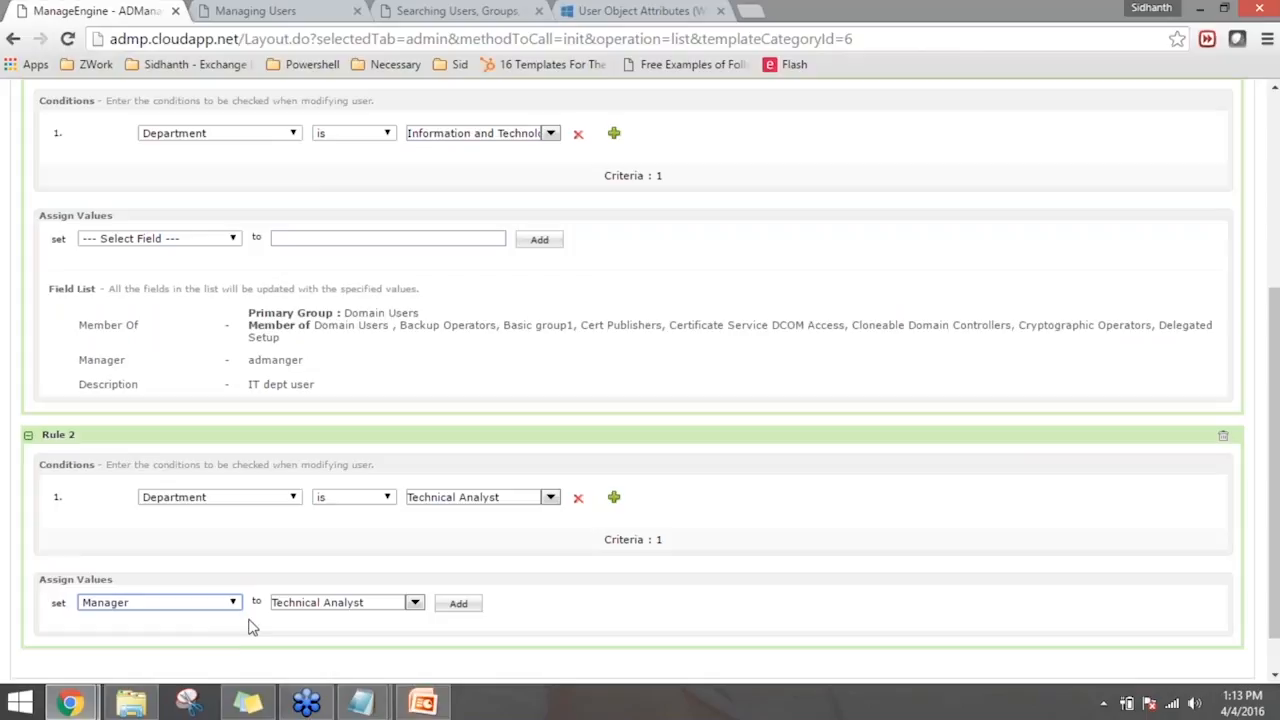
pyautogui.press('m')
pyautogui.click(398, 609)
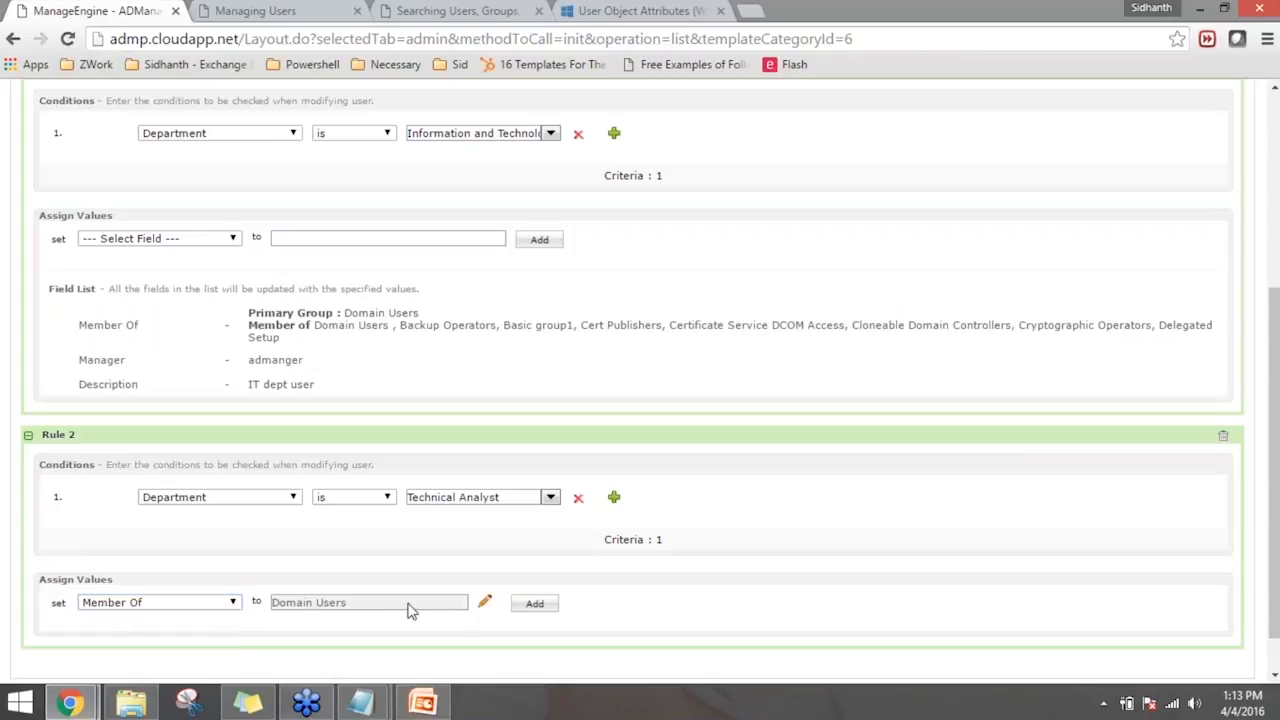
# - Add Cloneable Domain Controllers, Denied RODC Password Replication Group and DnsAdmins to the groups assigned by Rule 2
pyautogui.click(486, 601)
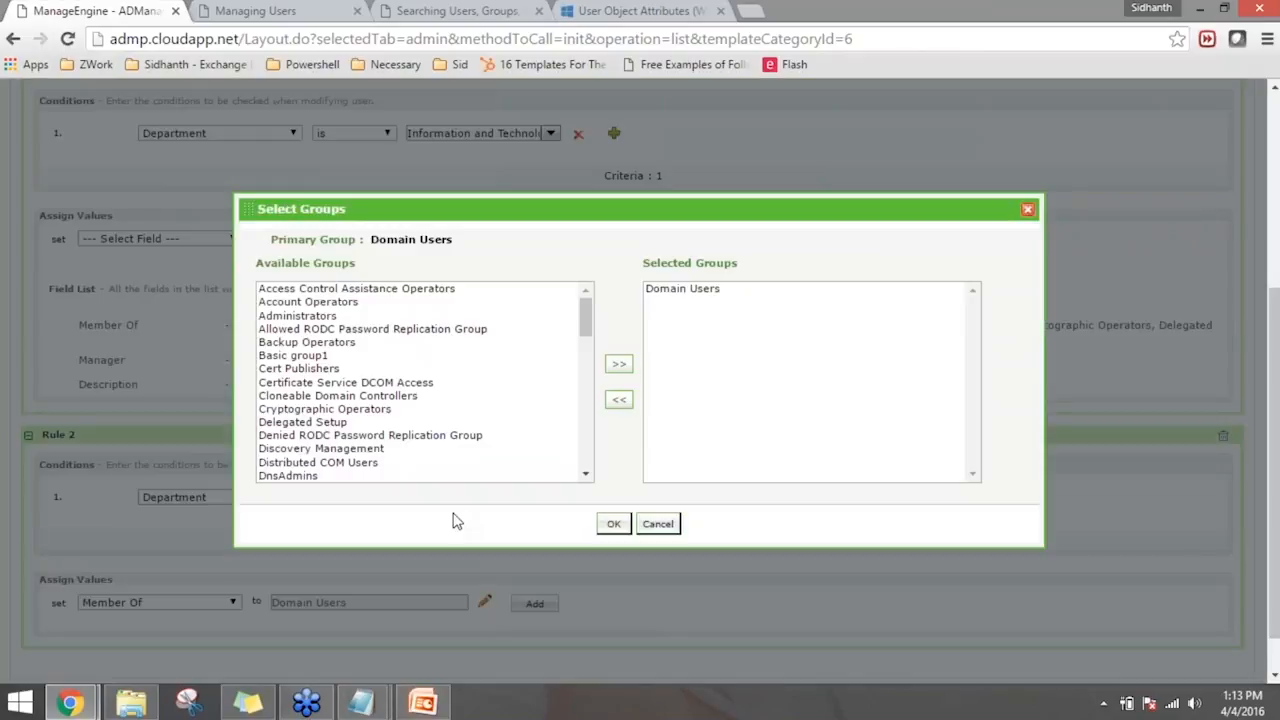
pyautogui.click(370, 396)
pyautogui.keyDown('ctrl'); pyautogui.click(360, 436); pyautogui.keyUp('ctrl')
pyautogui.keyDown('ctrl'); pyautogui.click(370, 475); pyautogui.keyUp('ctrl')
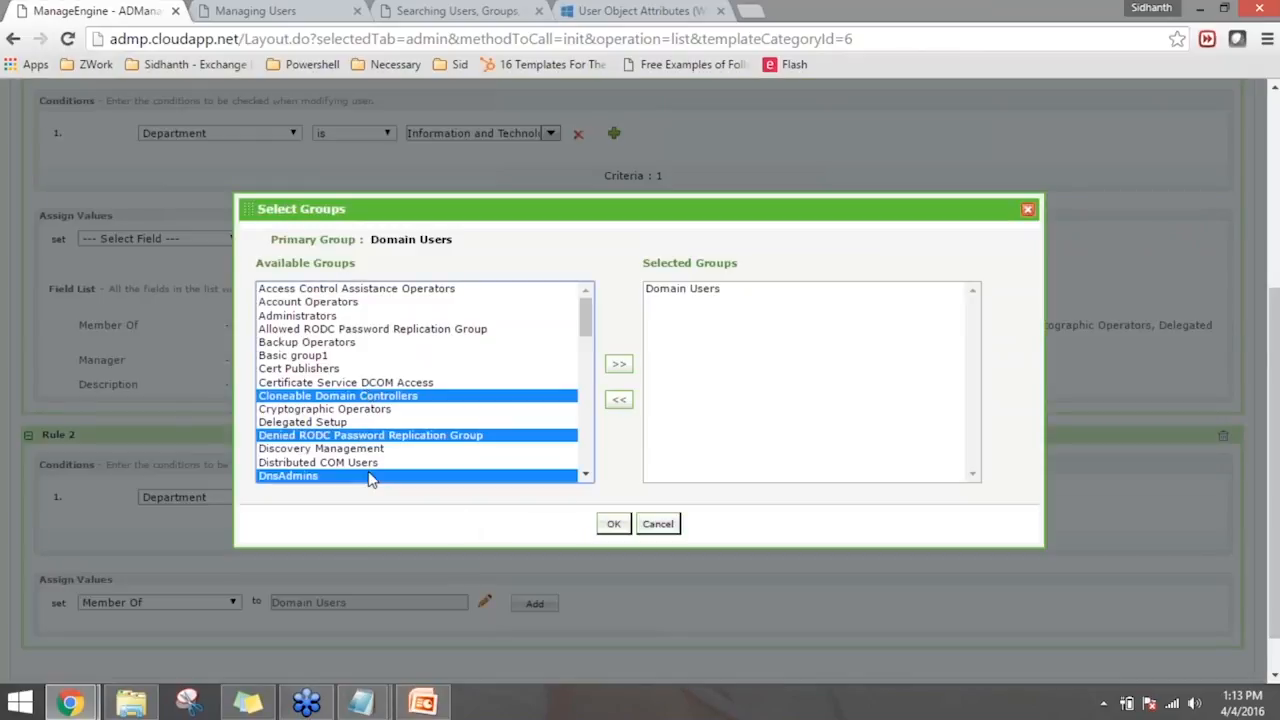
pyautogui.click(619, 364)
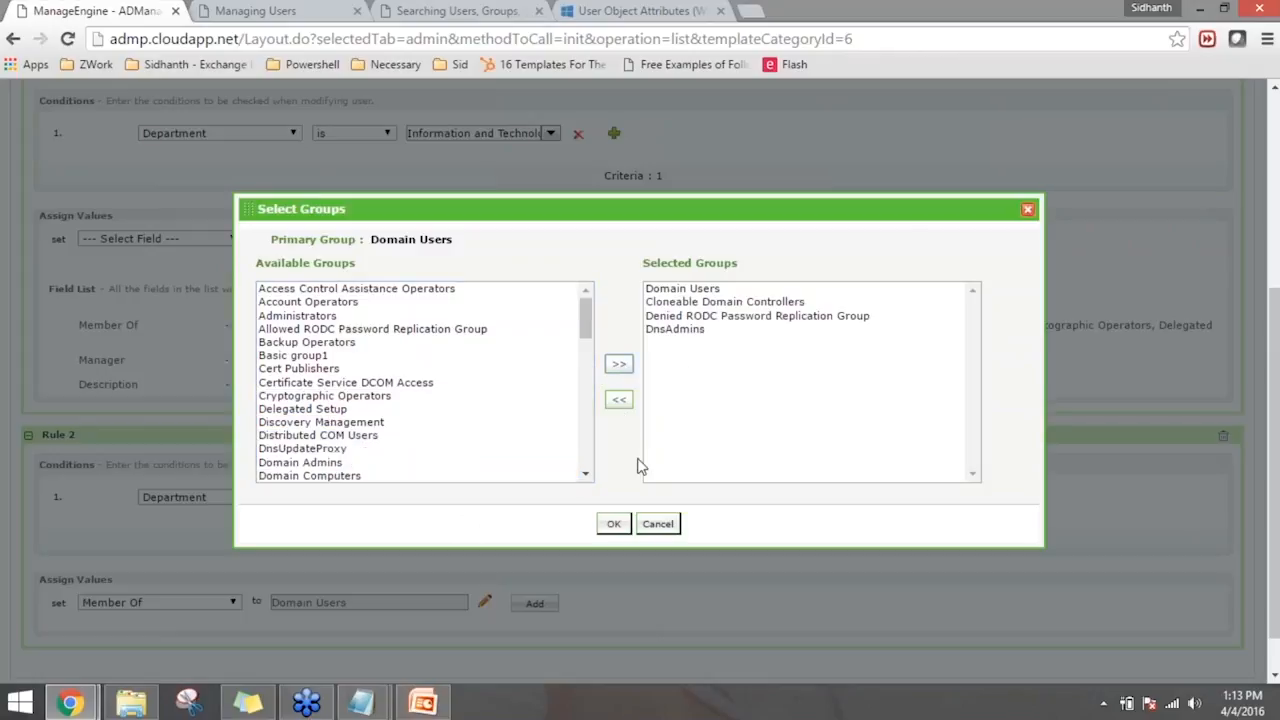
pyautogui.click(616, 524)
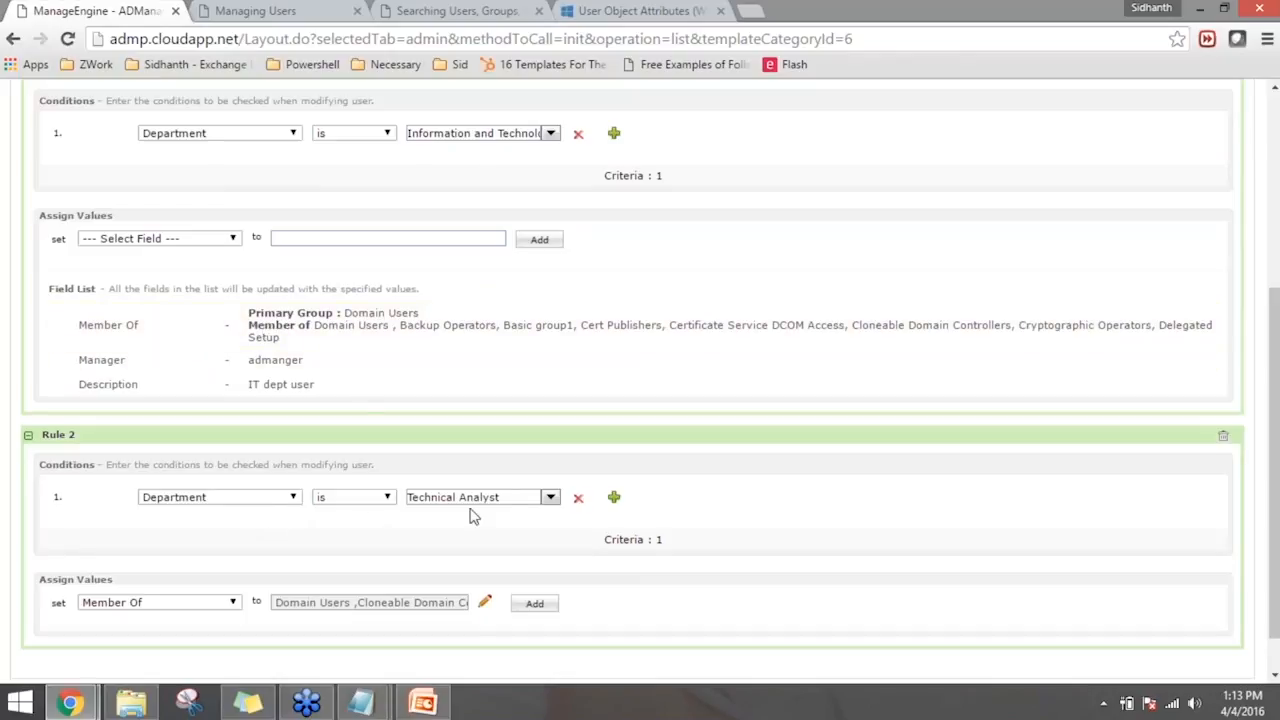
# - Review the Technical Analyst condition and both rules, and save the IT Depart Template
pyautogui.moveTo(502, 497); pyautogui.dragTo(407, 497)
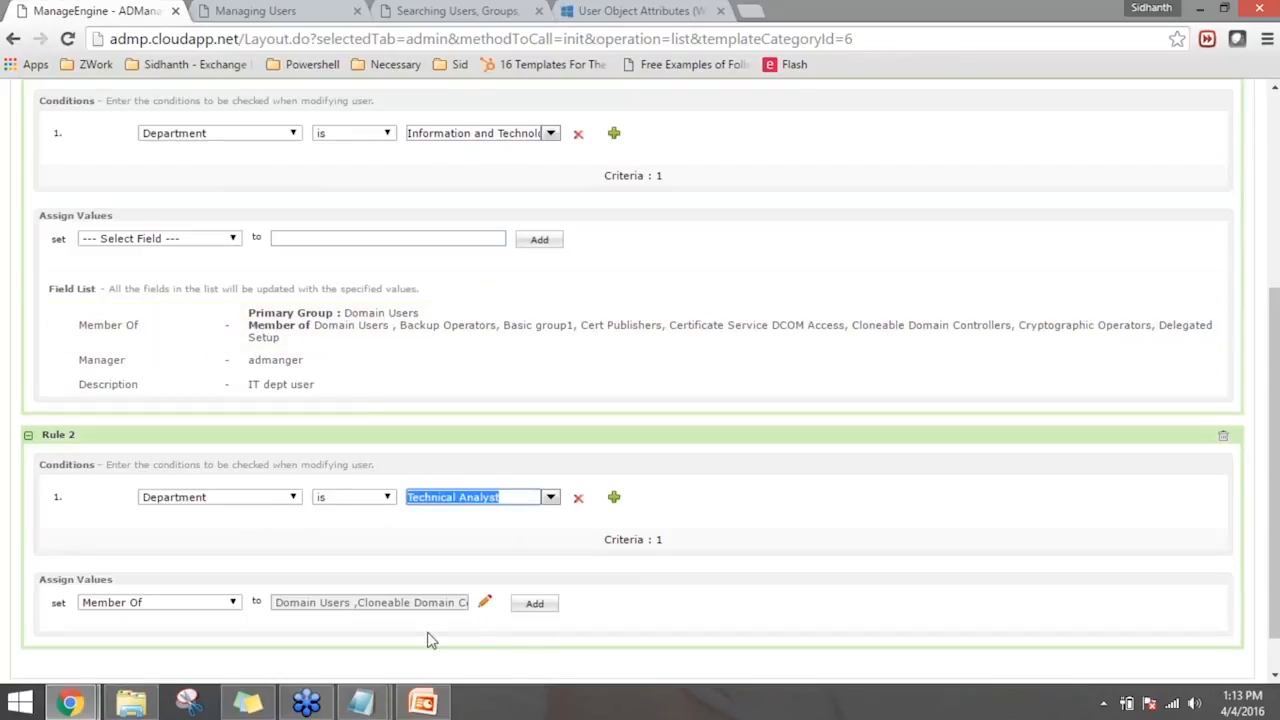
pyautogui.click(769, 577)
pyautogui.scroll(3, 731, 557)
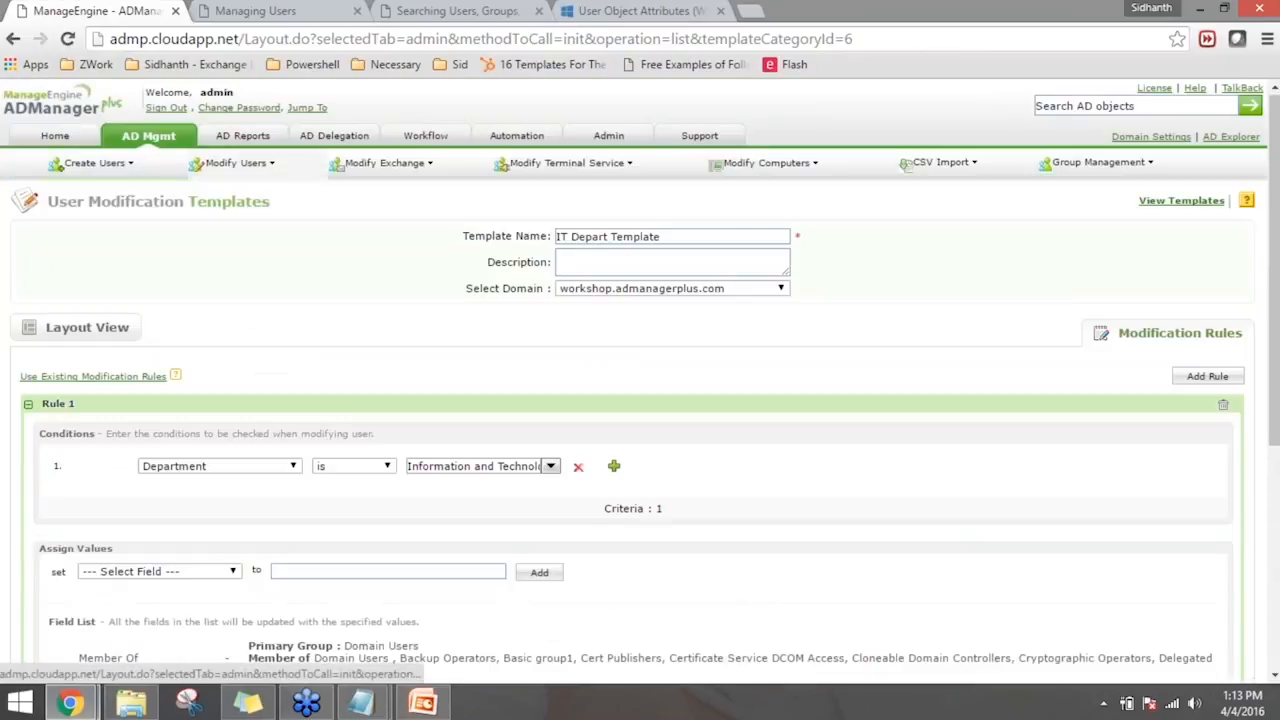
pyautogui.scroll(-1, 731, 557)
pyautogui.scroll(-3, 731, 557)
pyautogui.click(583, 668)
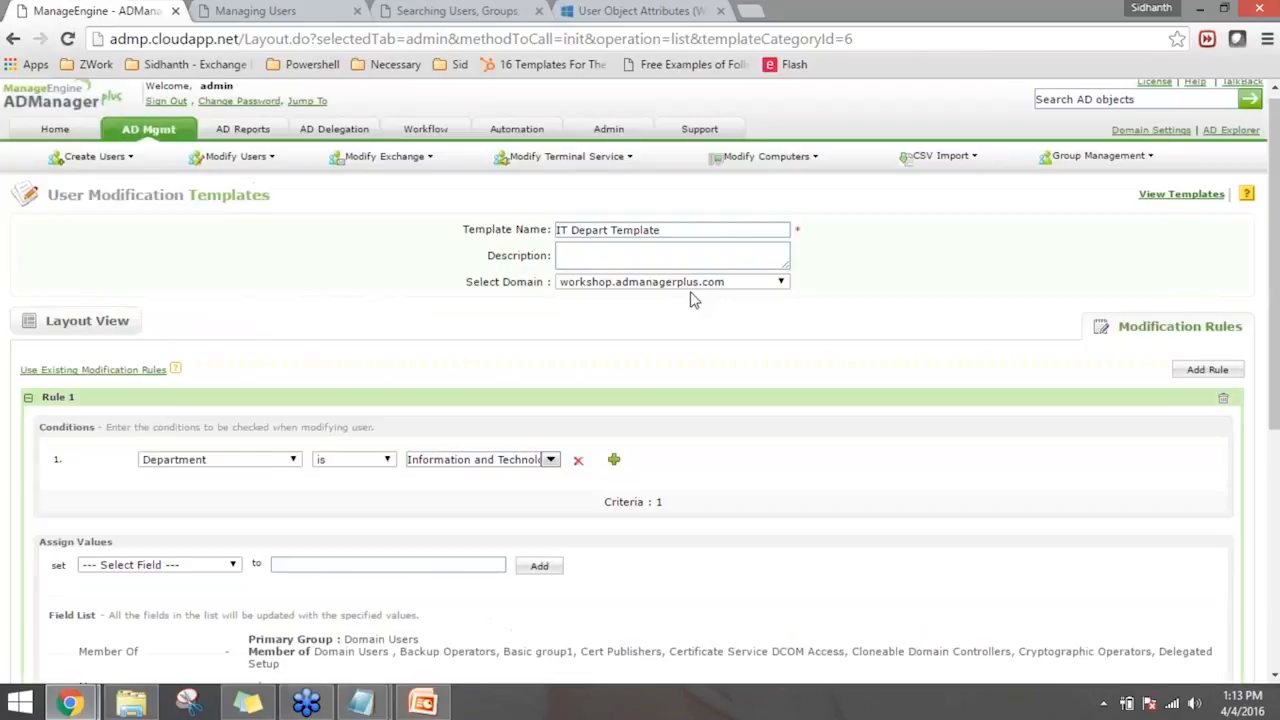
pyautogui.scroll(-5, 723, 360)
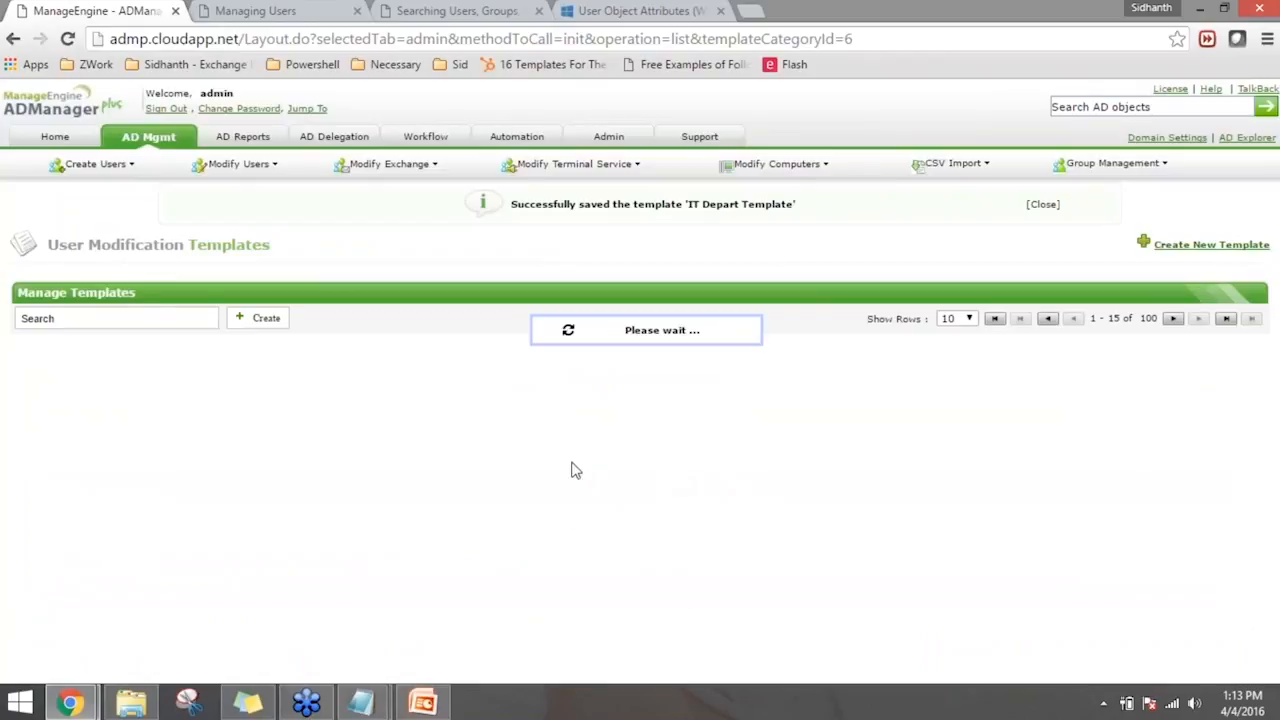
# - Open the Modify Single User task from the AD management overview and open the properties form of the user with a blank display name
pyautogui.click(155, 140)
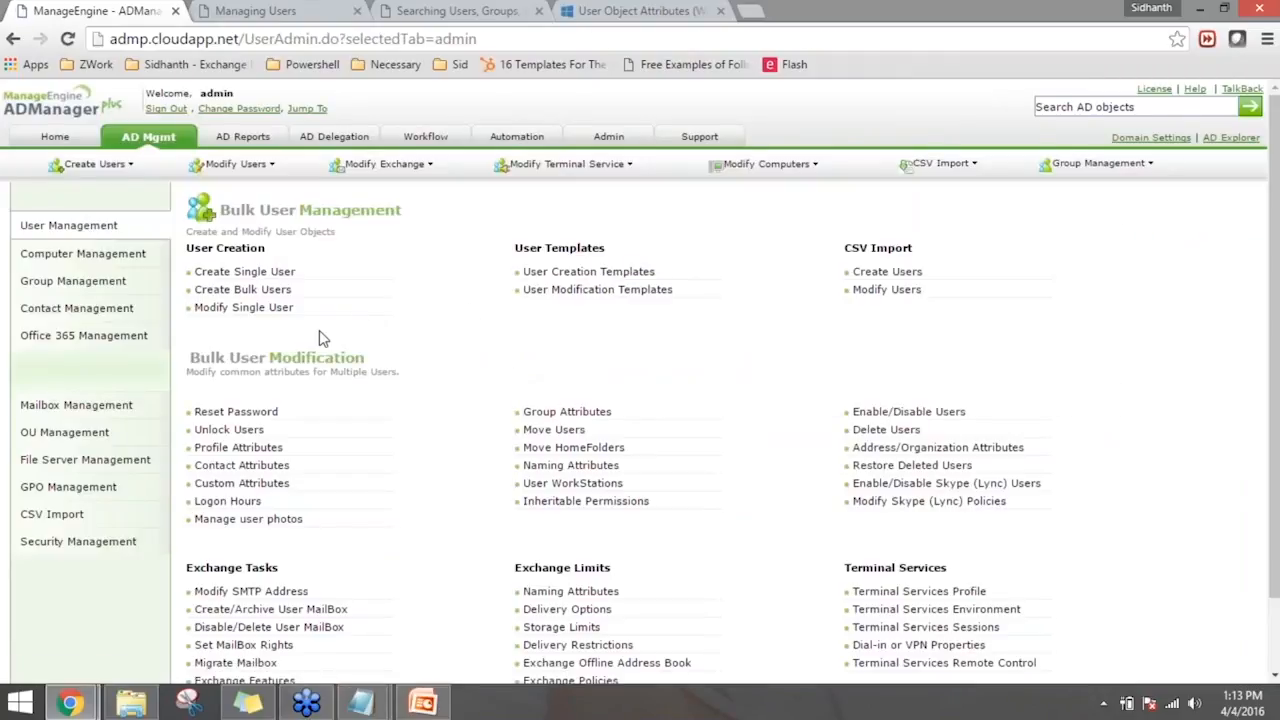
pyautogui.click(243, 308)
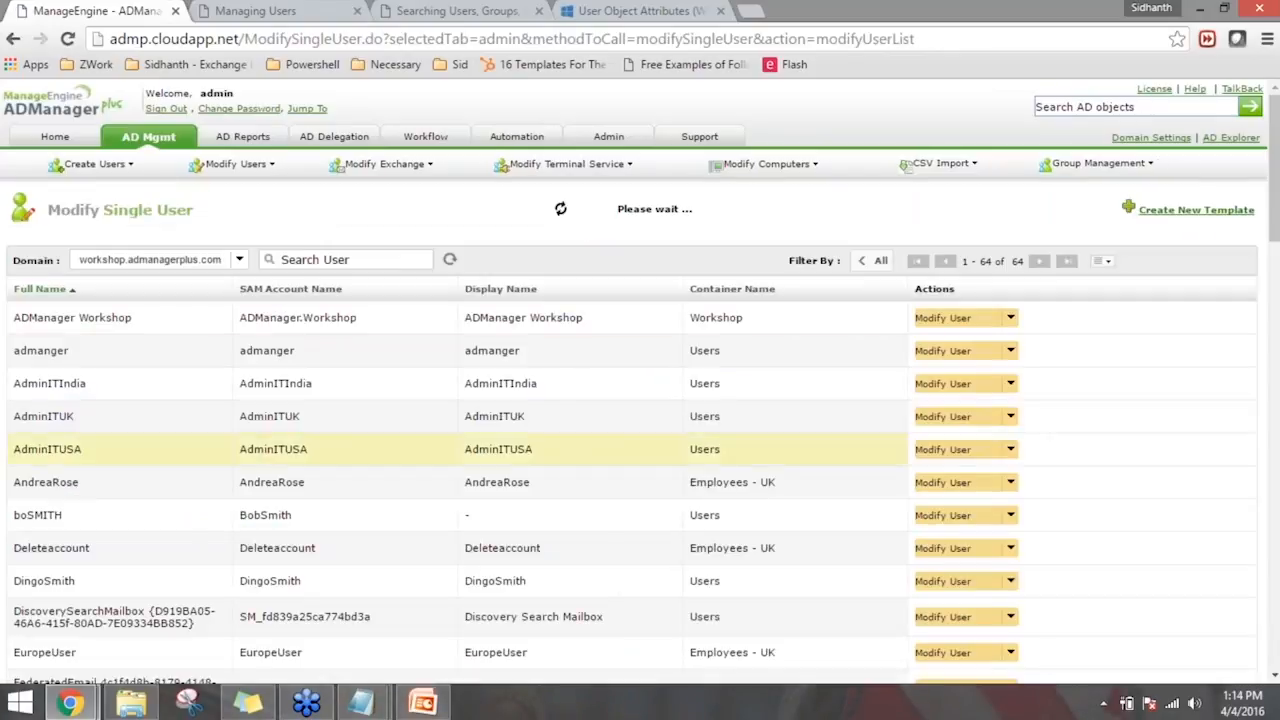
pyautogui.scroll(-3, 155, 342)
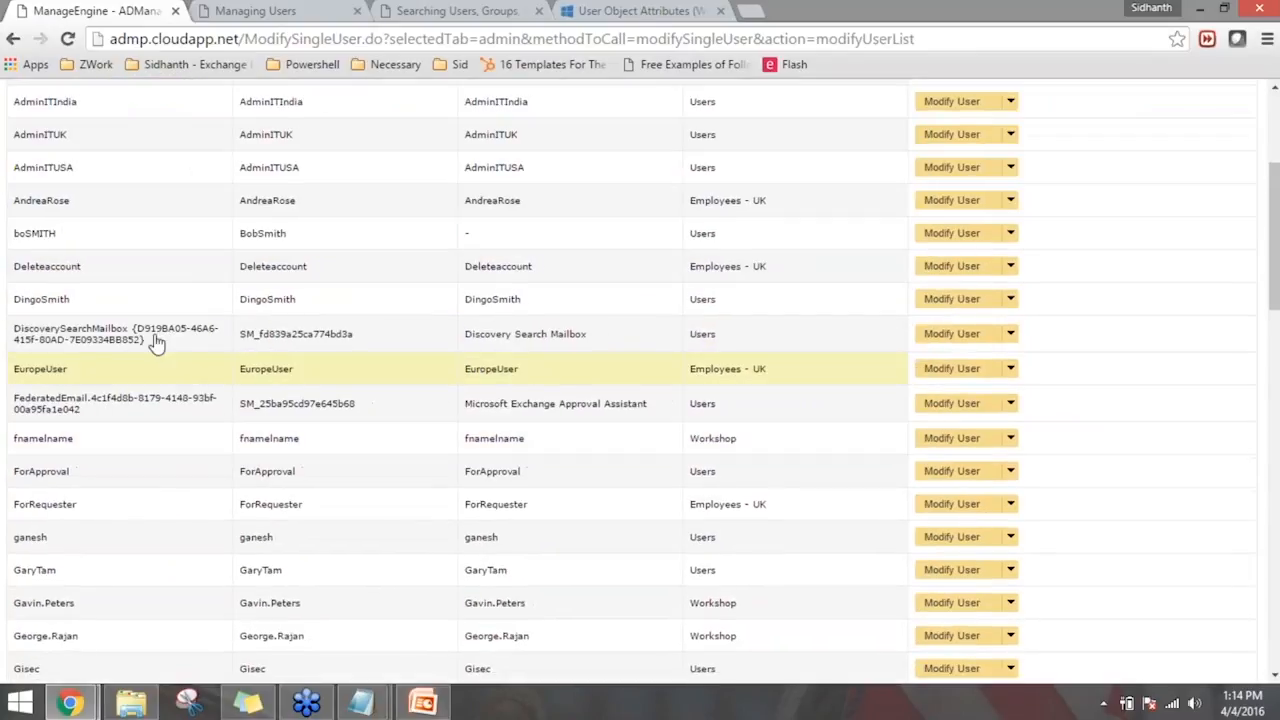
pyautogui.scroll(1, 400, 371)
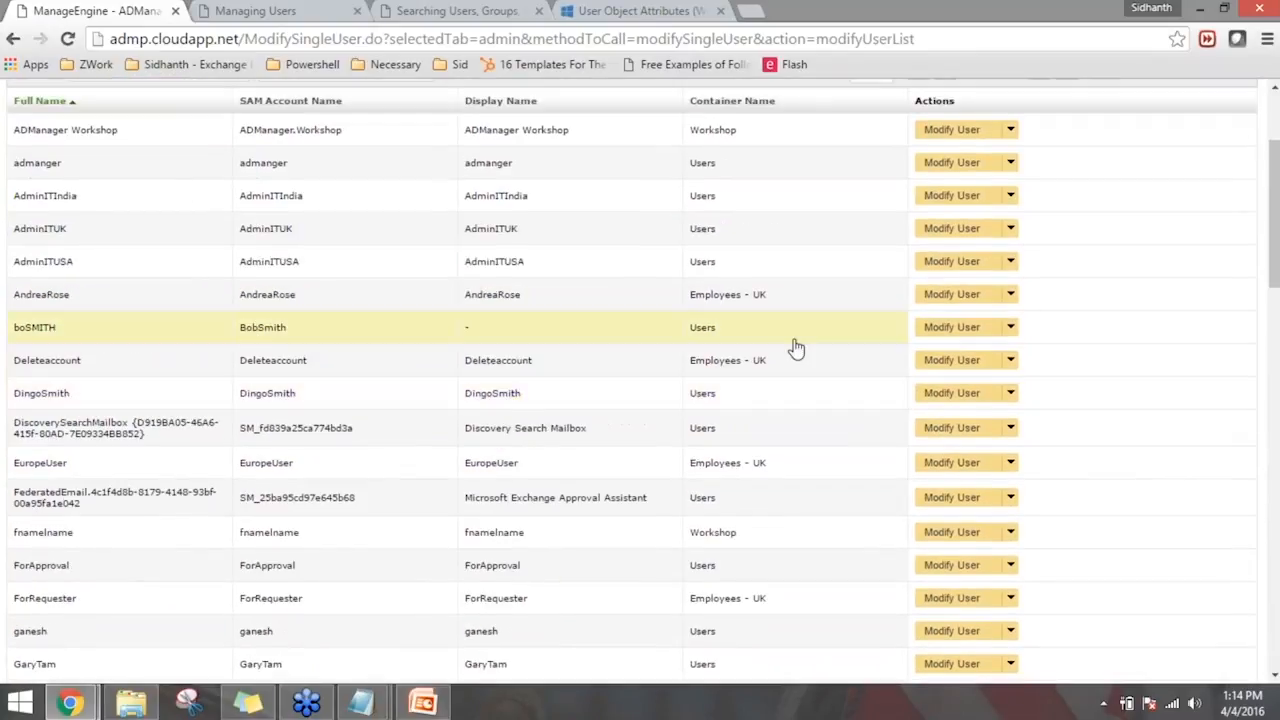
pyautogui.click(940, 330)
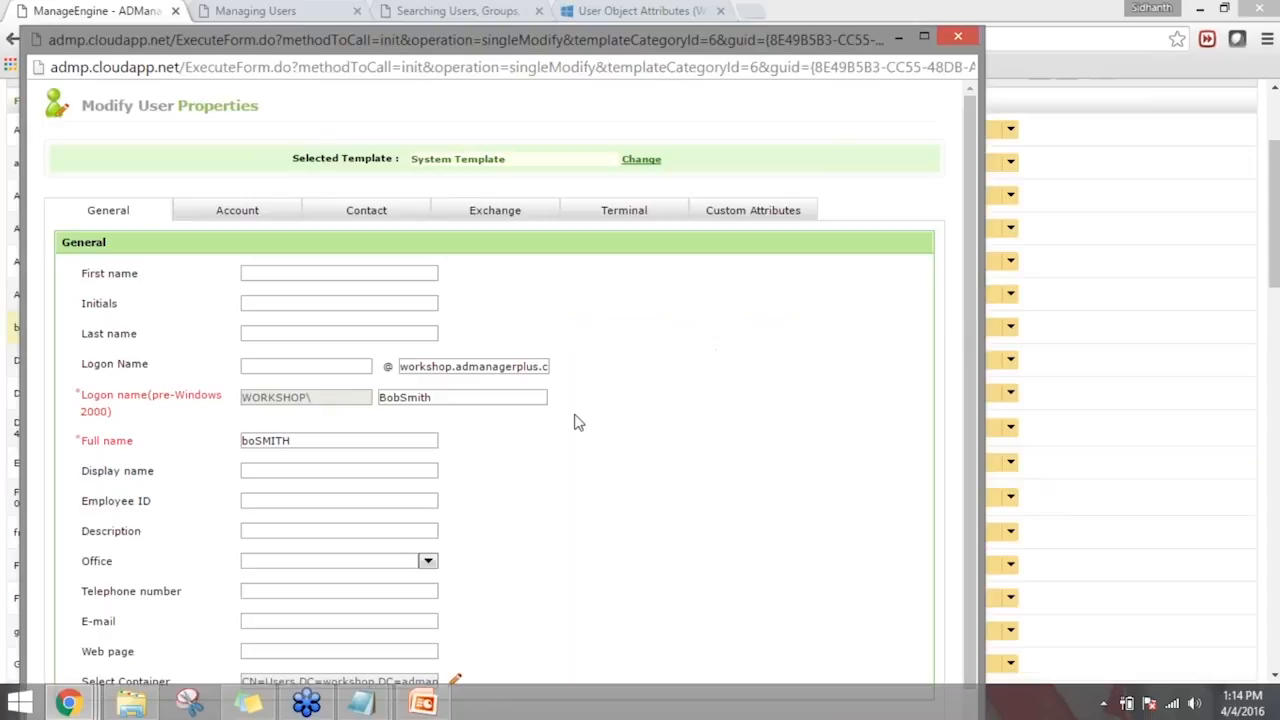
pyautogui.moveTo(843, 50); pyautogui.dragTo(907, 40)
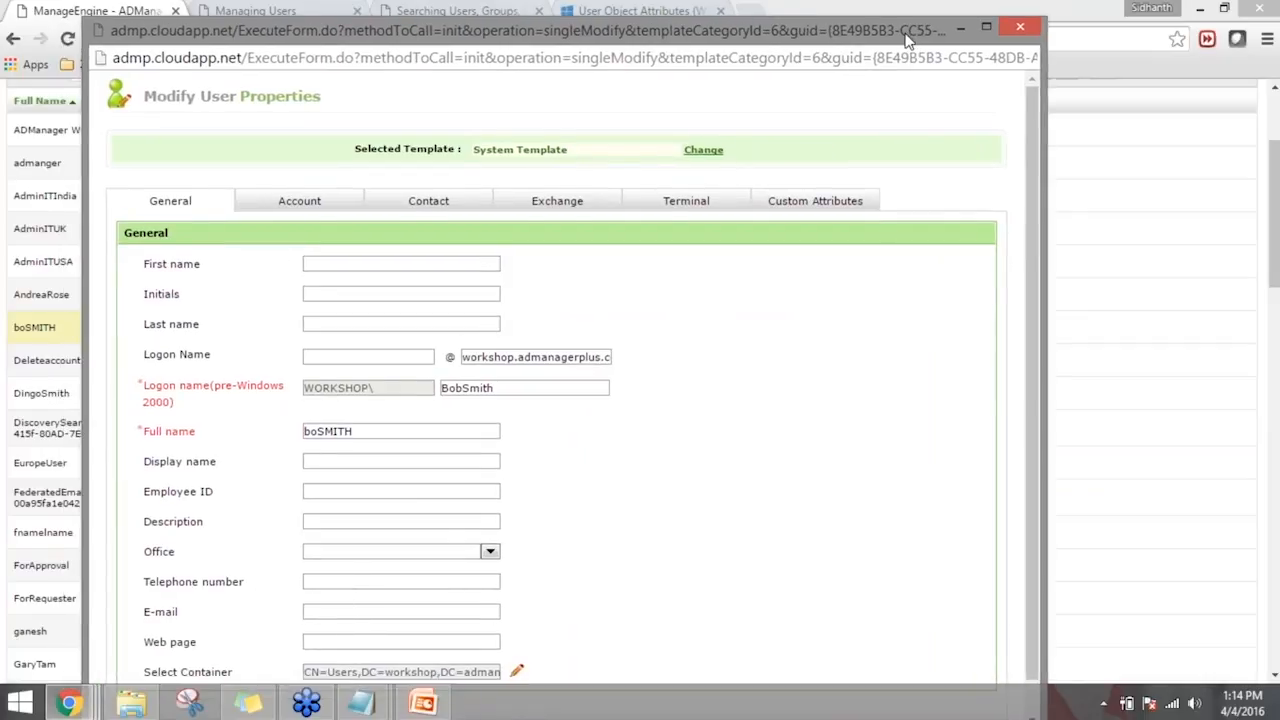
pyautogui.doubleClick(907, 40)
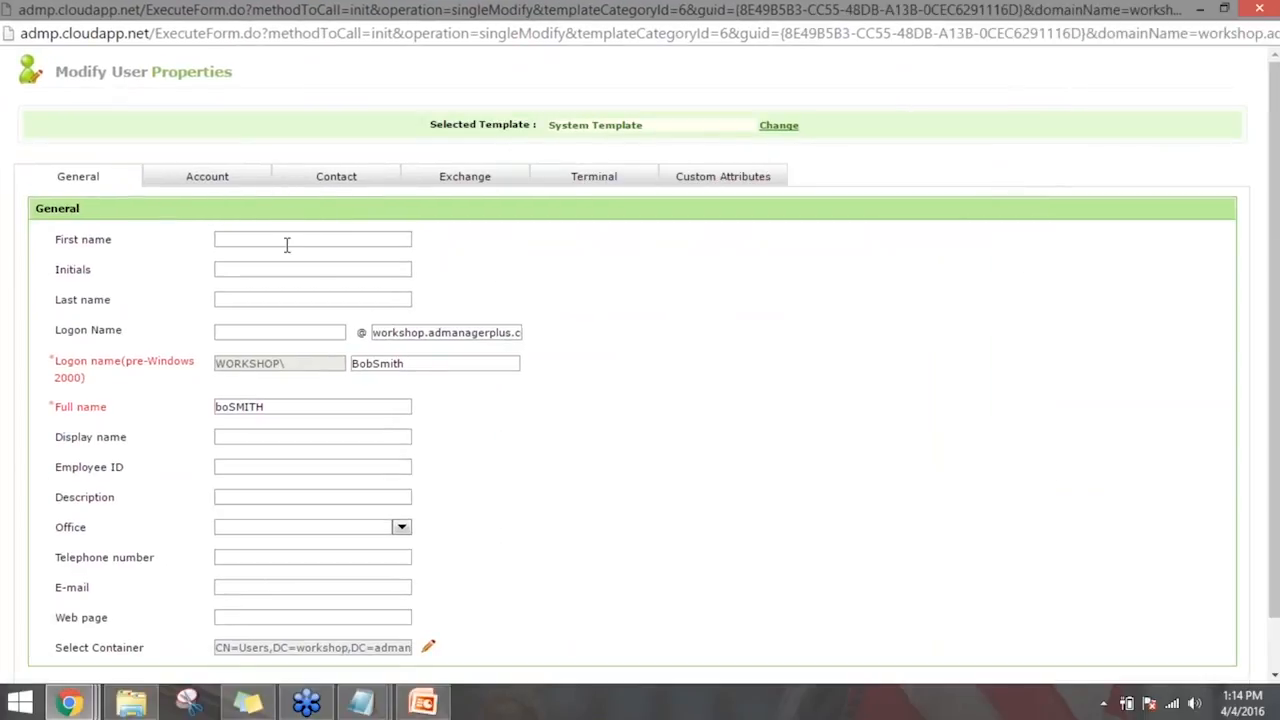
pyautogui.click(328, 184)
pyautogui.click(337, 176)
pyautogui.click(850, 269)
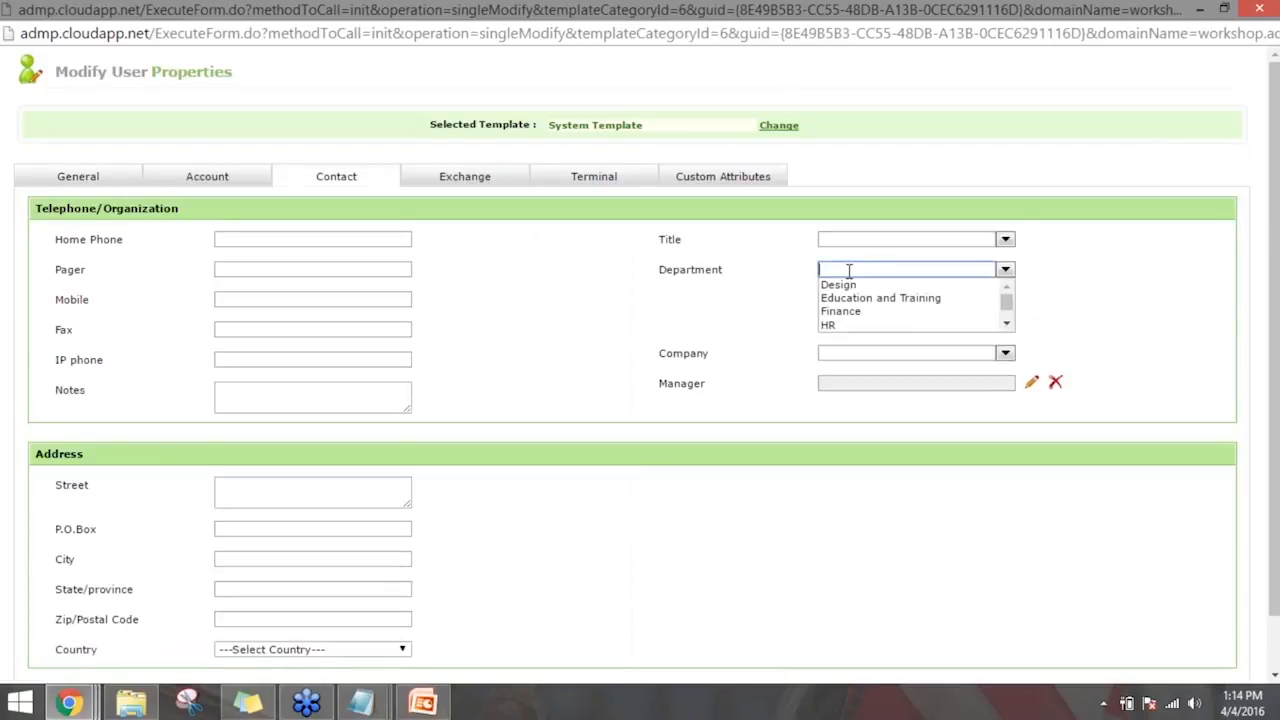
pyautogui.write('I')
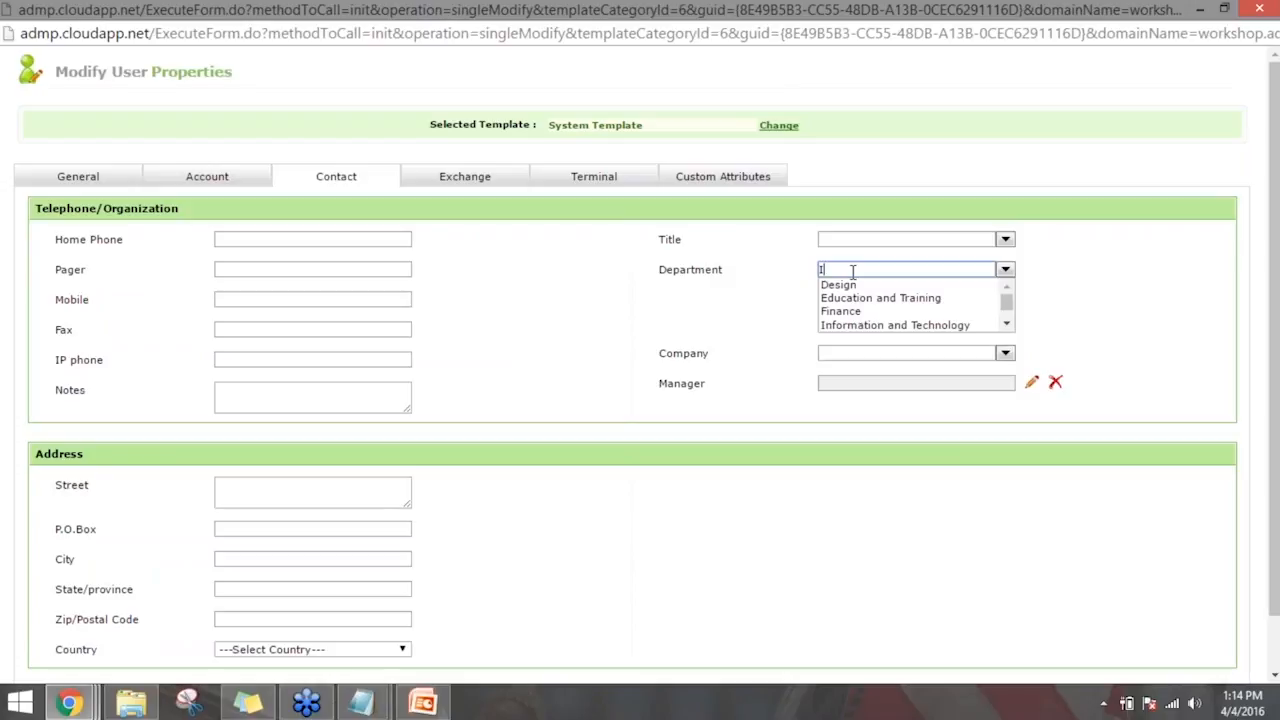
pyautogui.click(876, 325)
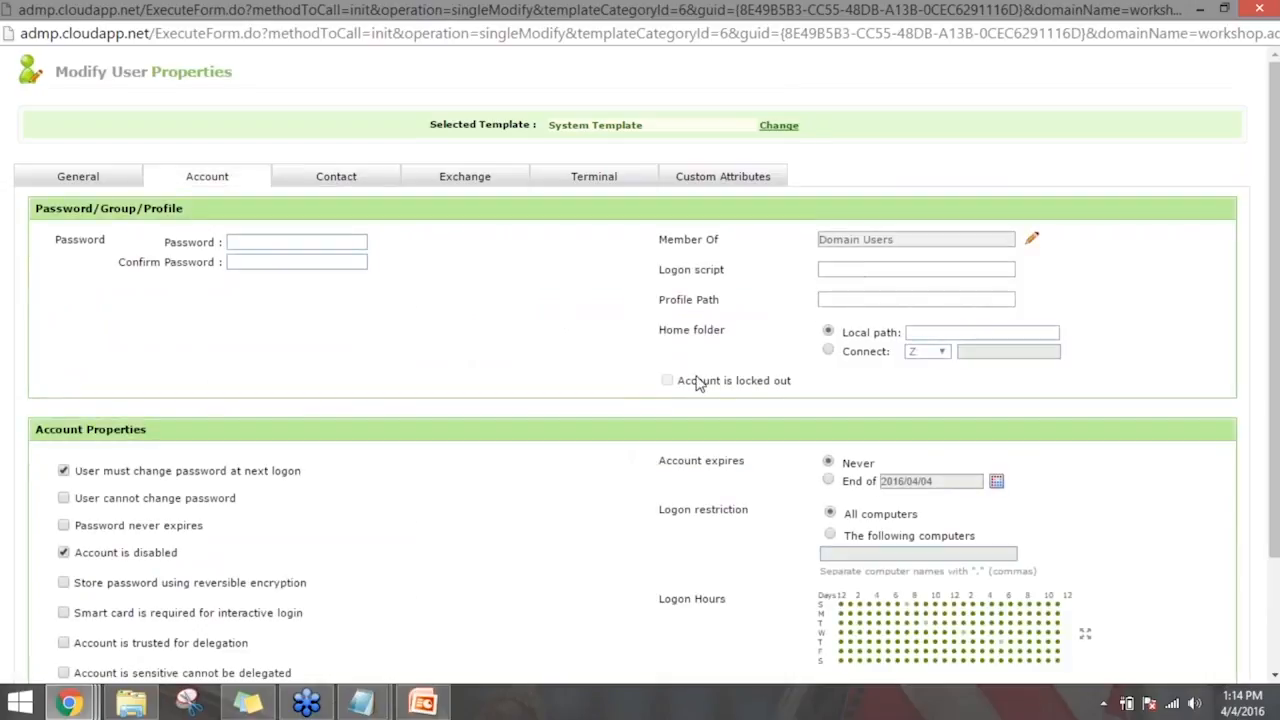
pyautogui.scroll(-3, 580, 580)
pyautogui.click(565, 658)
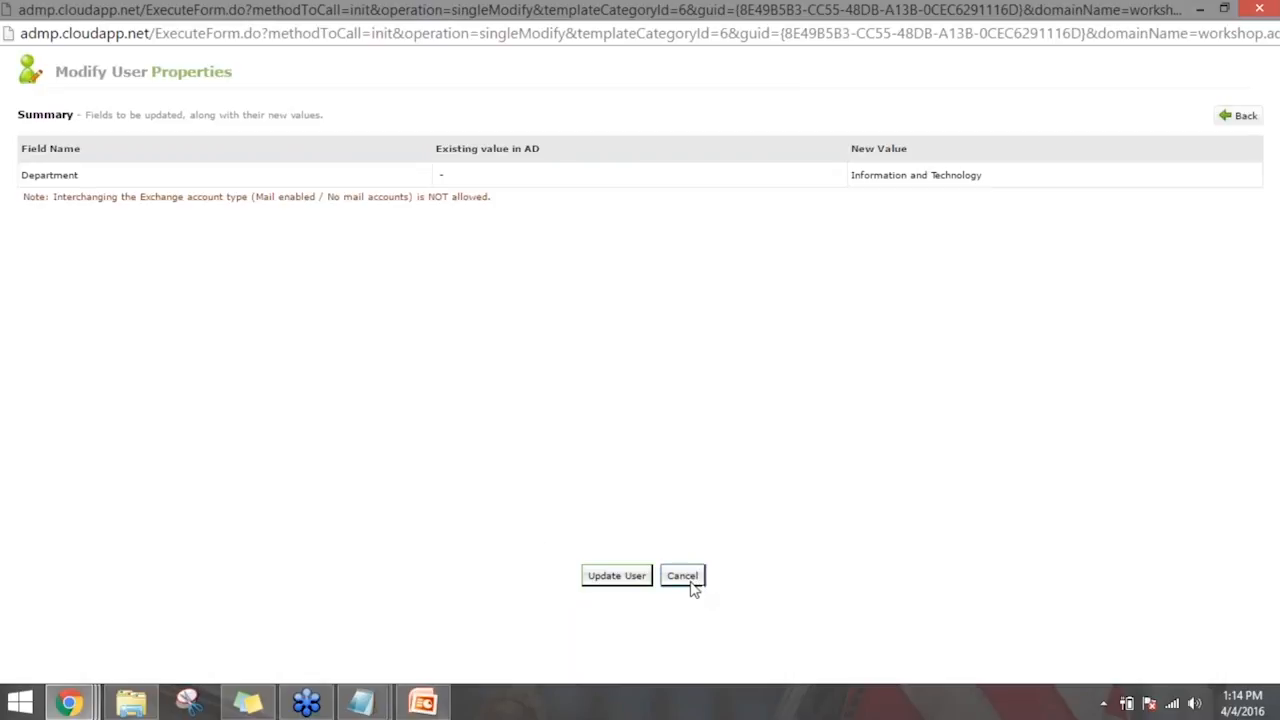
pyautogui.click(681, 577)
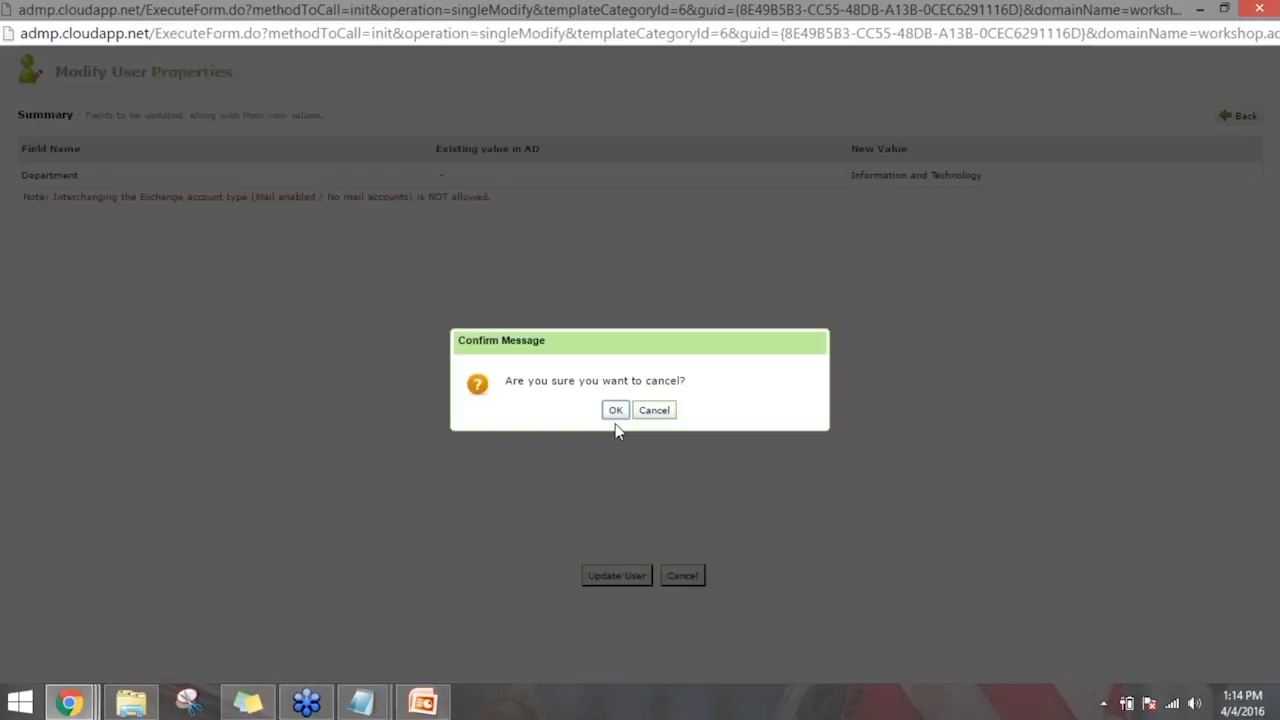
pyautogui.click(615, 412)
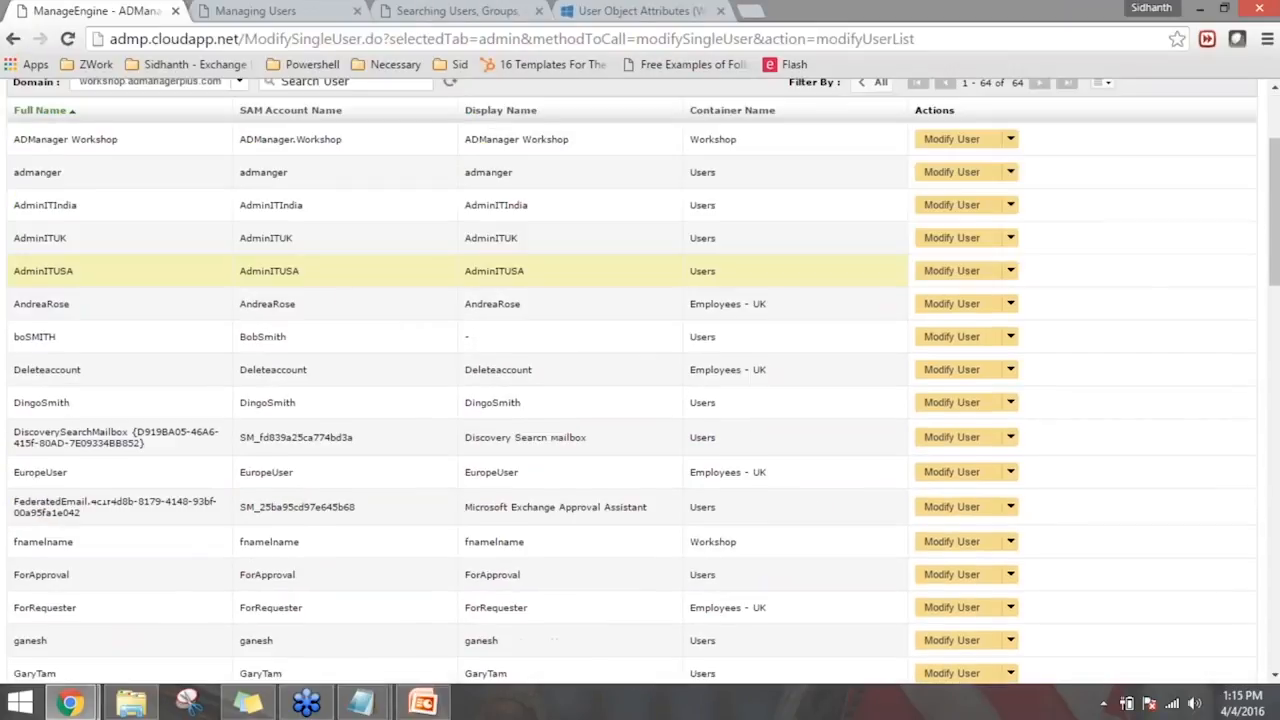
# - Search the single-user list by the user's first name and open the matching user's properties form in a maximized window
pyautogui.scroll(2, 374, 343)
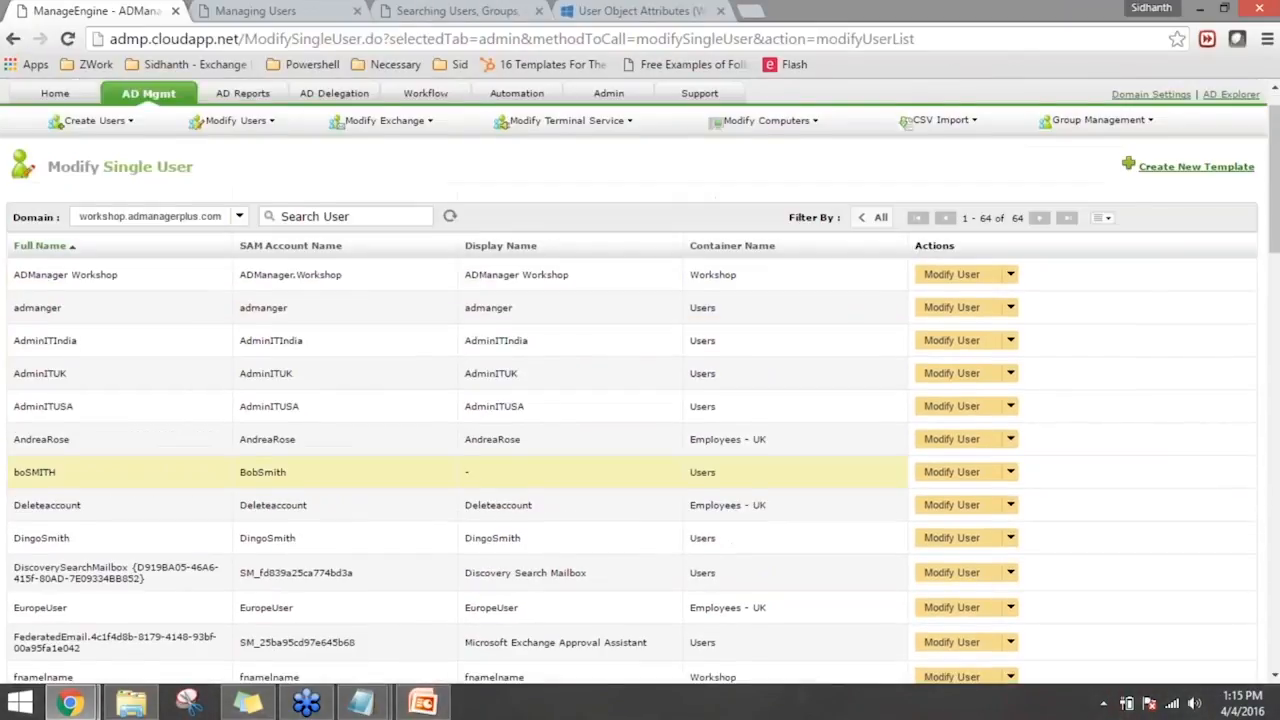
pyautogui.scroll(1, 318, 300)
pyautogui.click(318, 257)
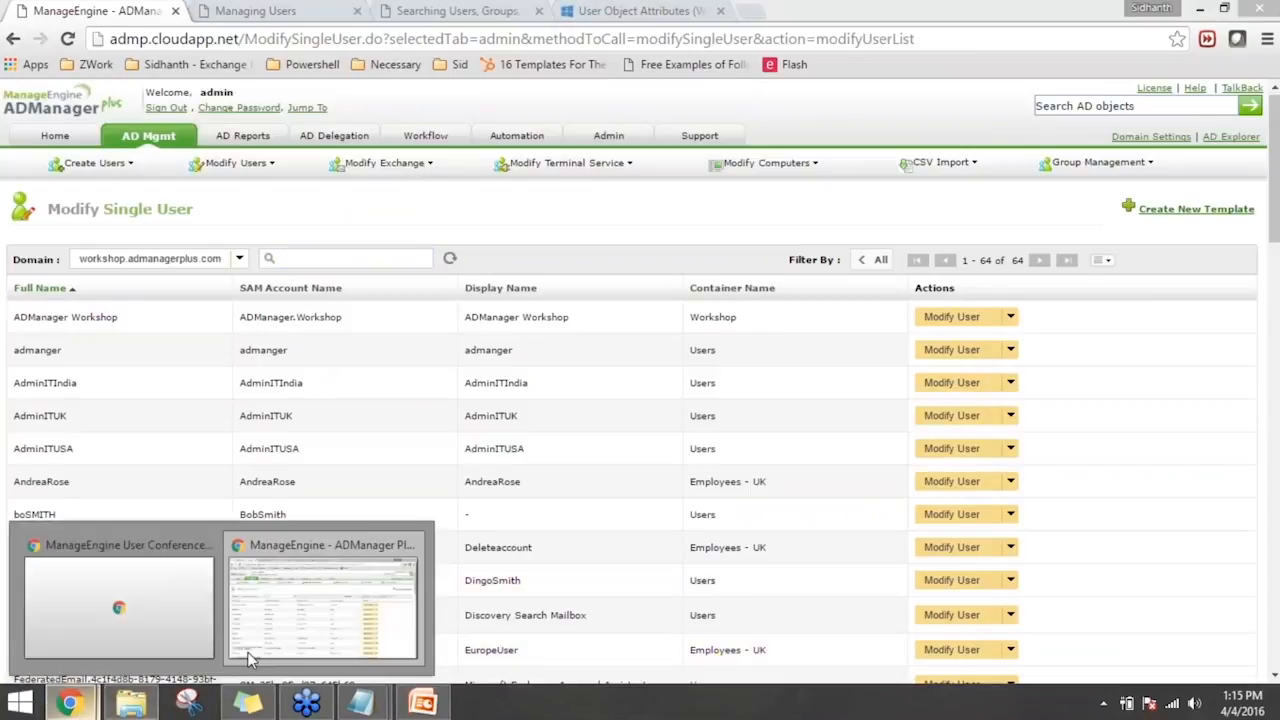
pyautogui.write('bob')
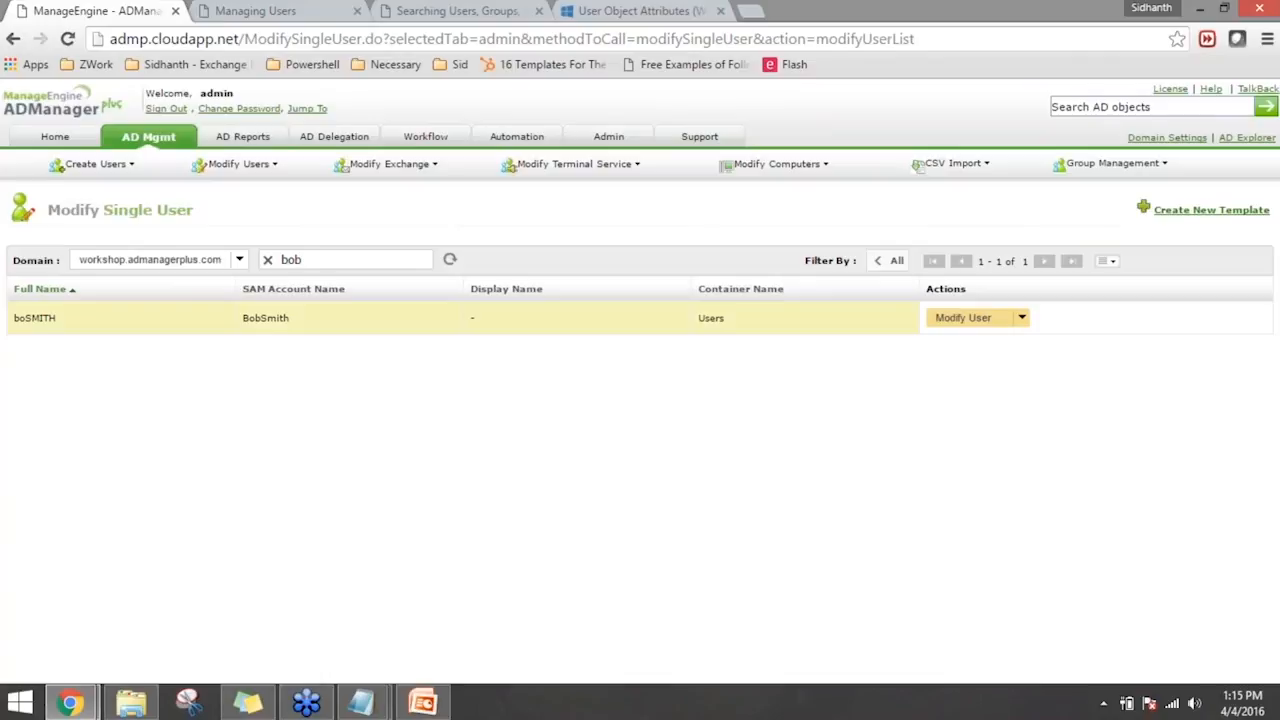
pyautogui.click(965, 318)
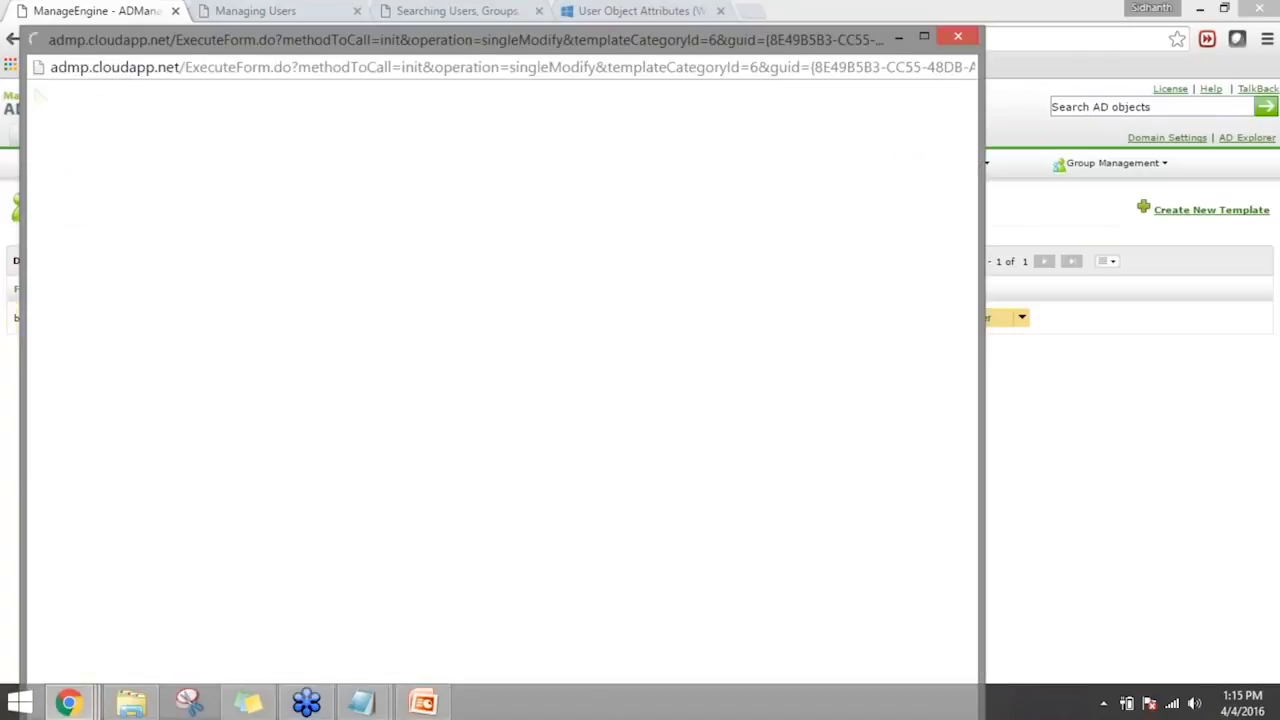
pyautogui.doubleClick(727, 37)
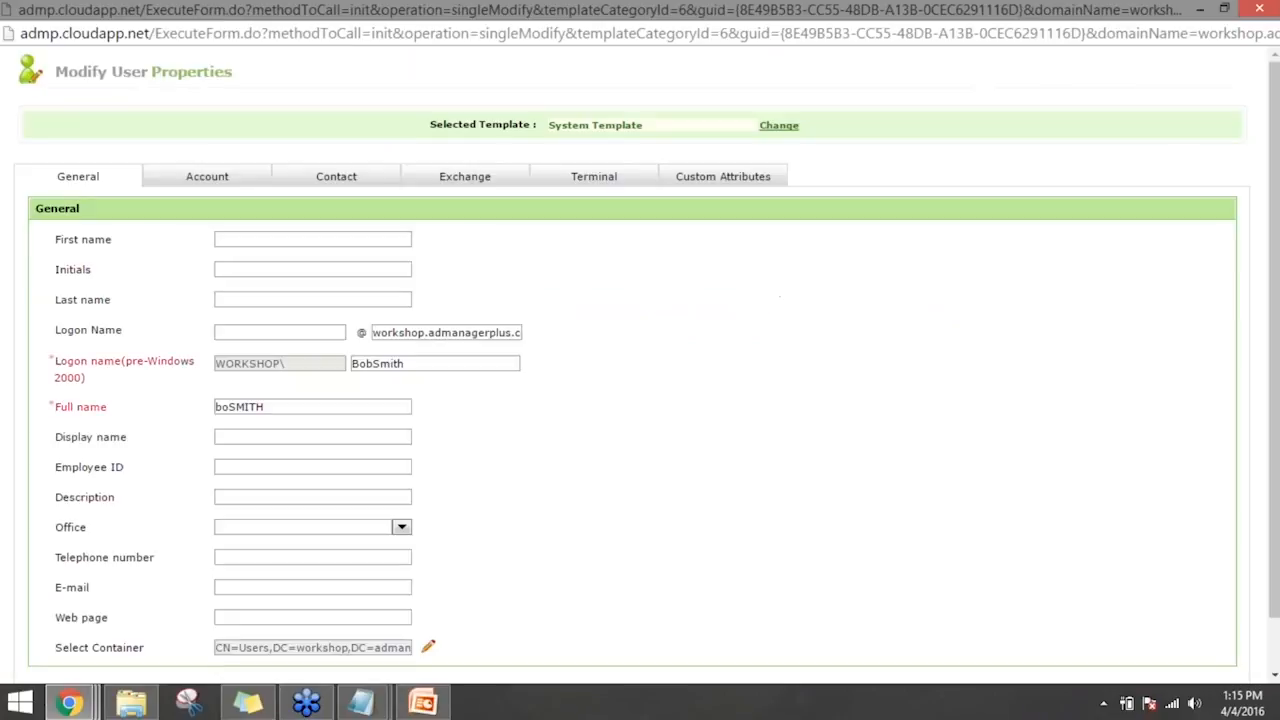
# - Change the selected template of the user's properties form to IT Depart Template
pyautogui.click(782, 127)
pyautogui.click(564, 265)
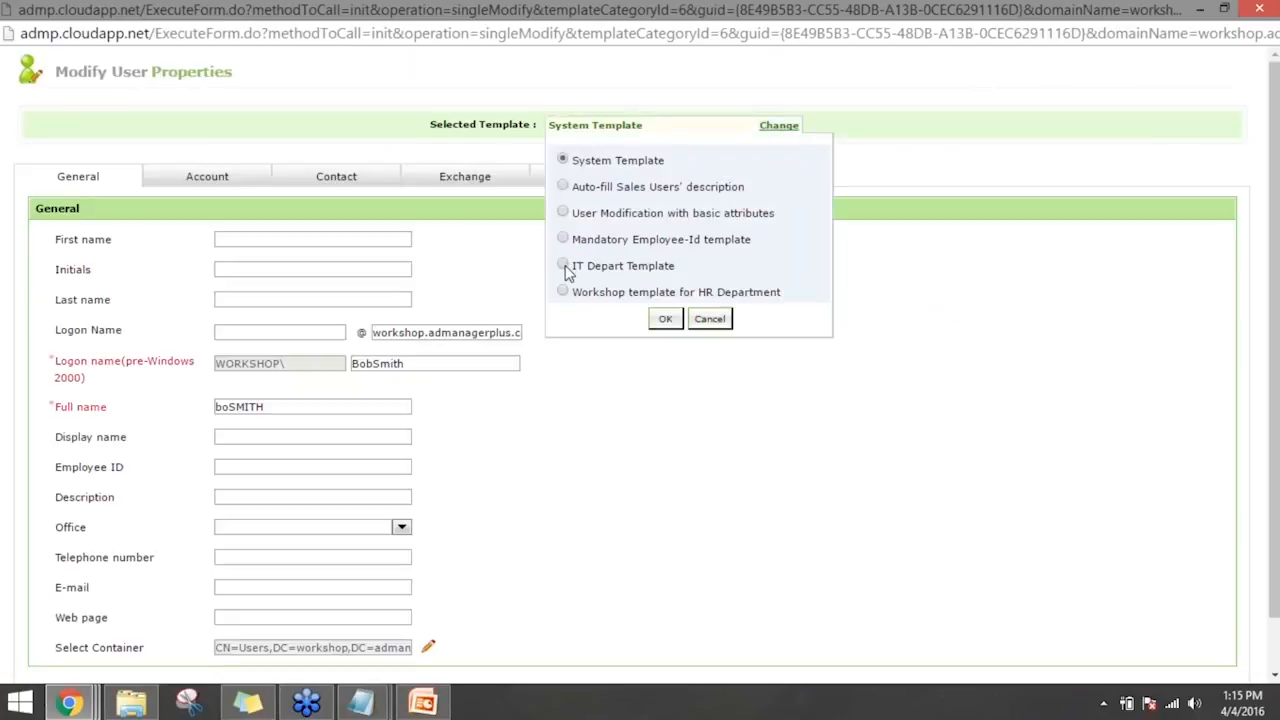
pyautogui.moveTo(600, 267); pyautogui.dragTo(662, 270)
pyautogui.click(665, 319)
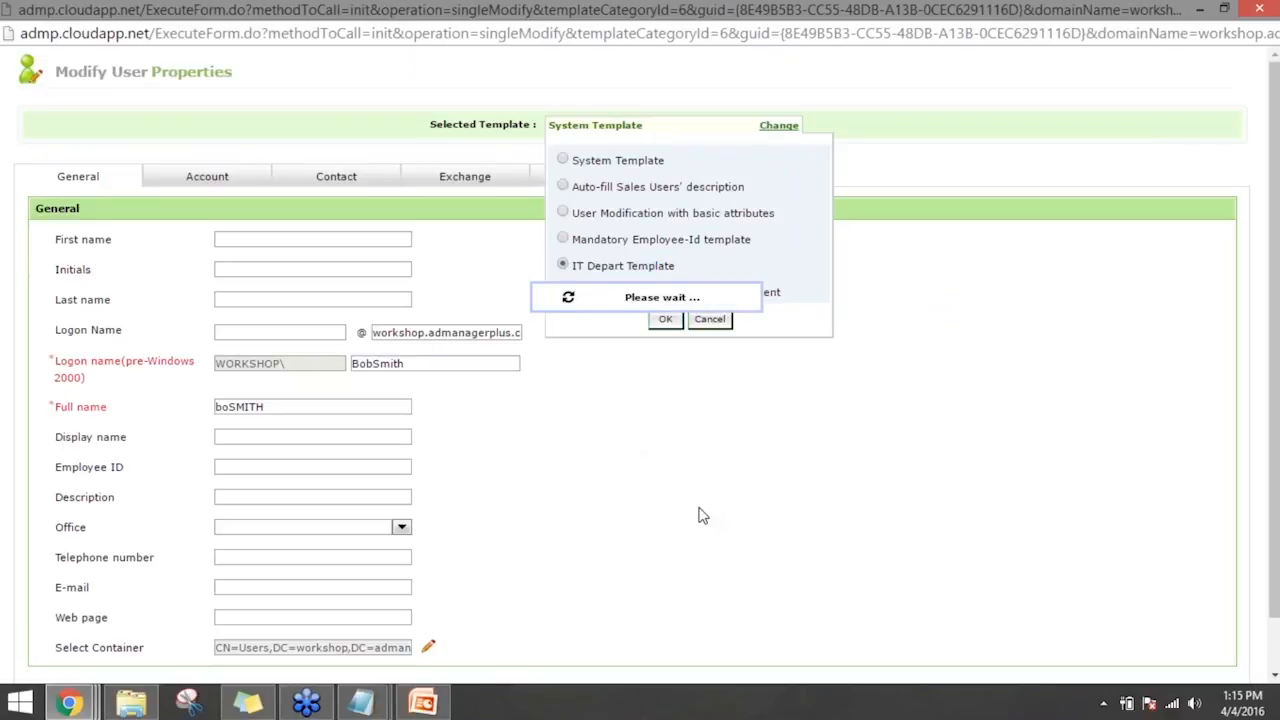
pyautogui.scroll(-1, 566, 456)
pyautogui.scroll(1, 569, 429)
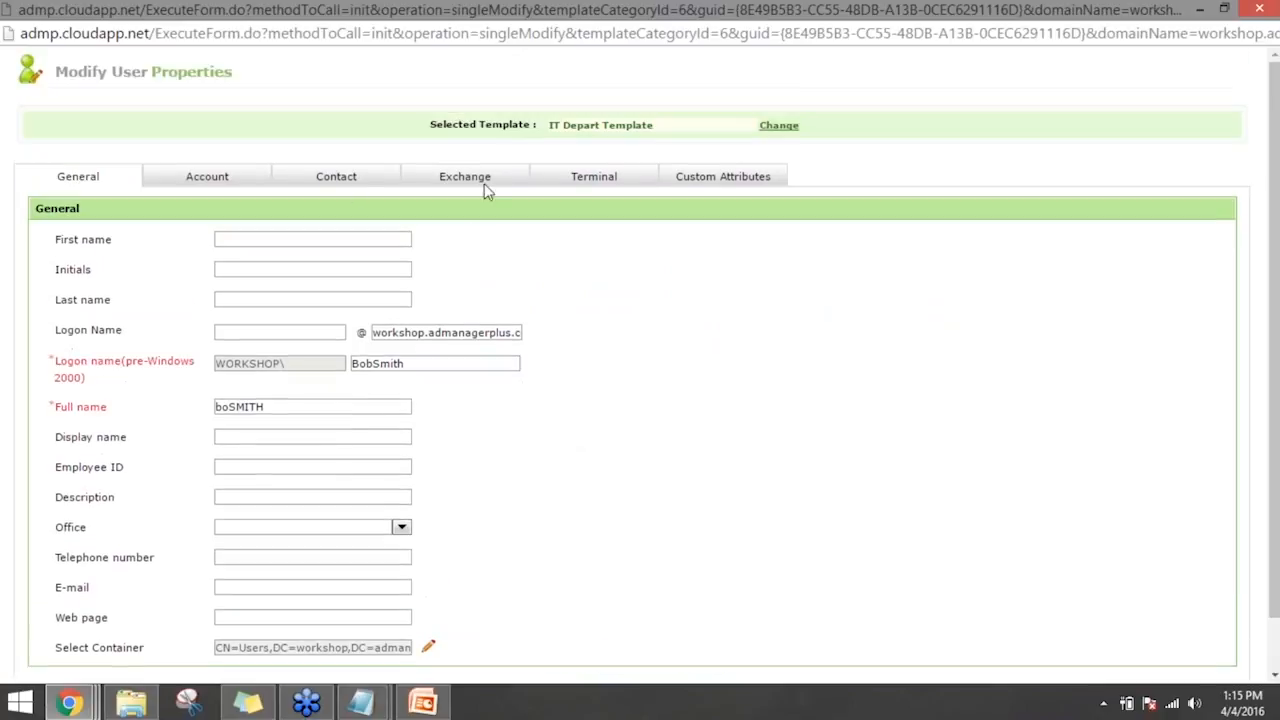
# - Set the user's Department in the contact details to Technical Analyst and preview the fields to be updated
pyautogui.click(353, 183)
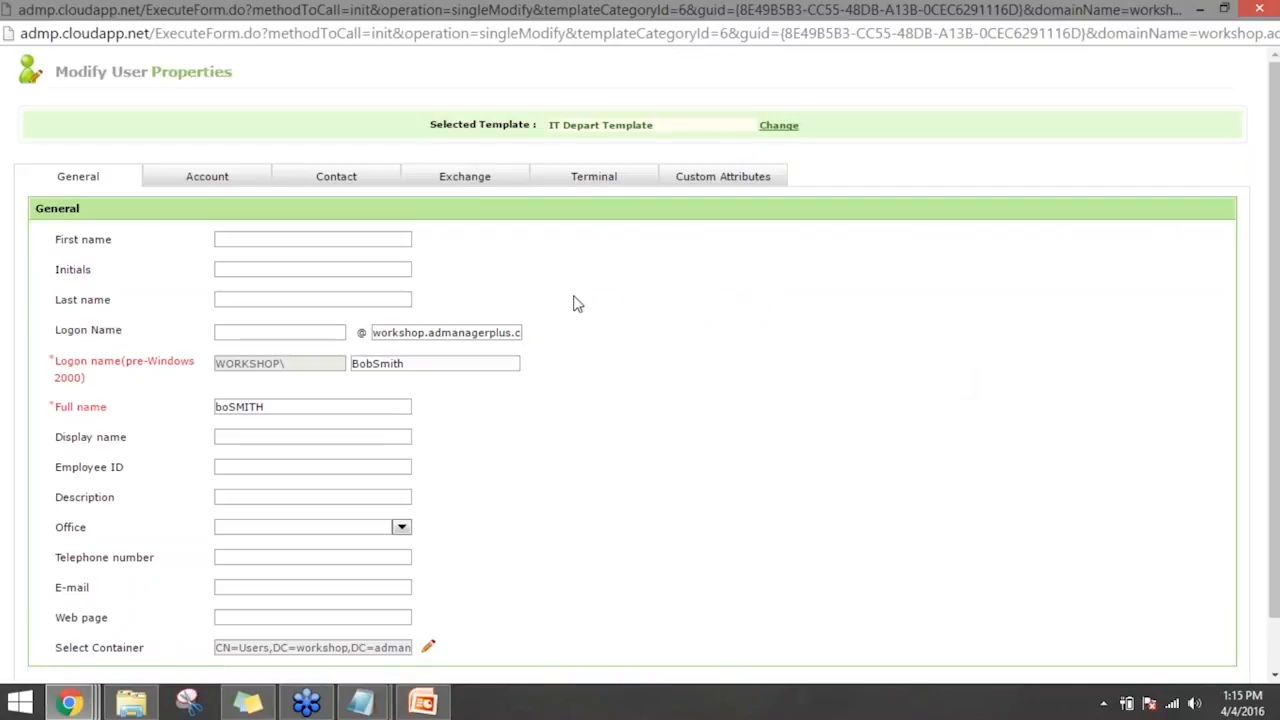
pyautogui.click(334, 175)
pyautogui.click(866, 271)
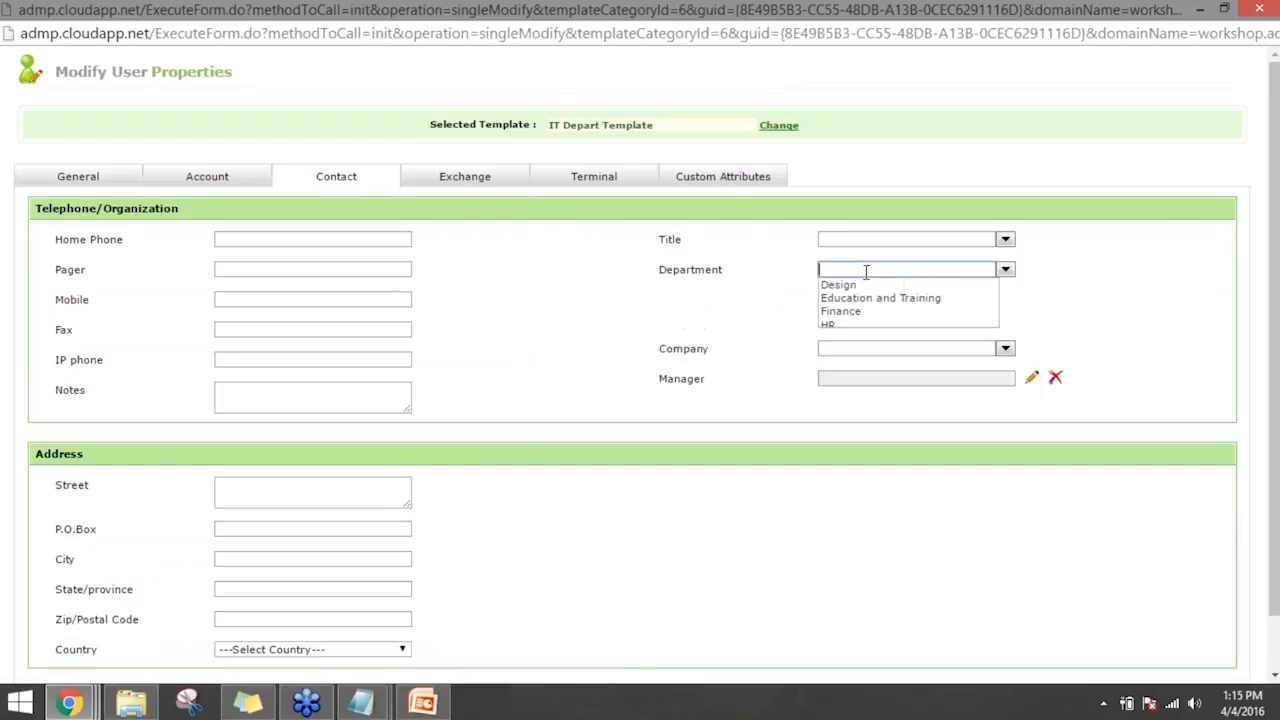
pyautogui.write('Technical Analyst')
pyautogui.click(518, 413)
pyautogui.scroll(-1, 529, 427)
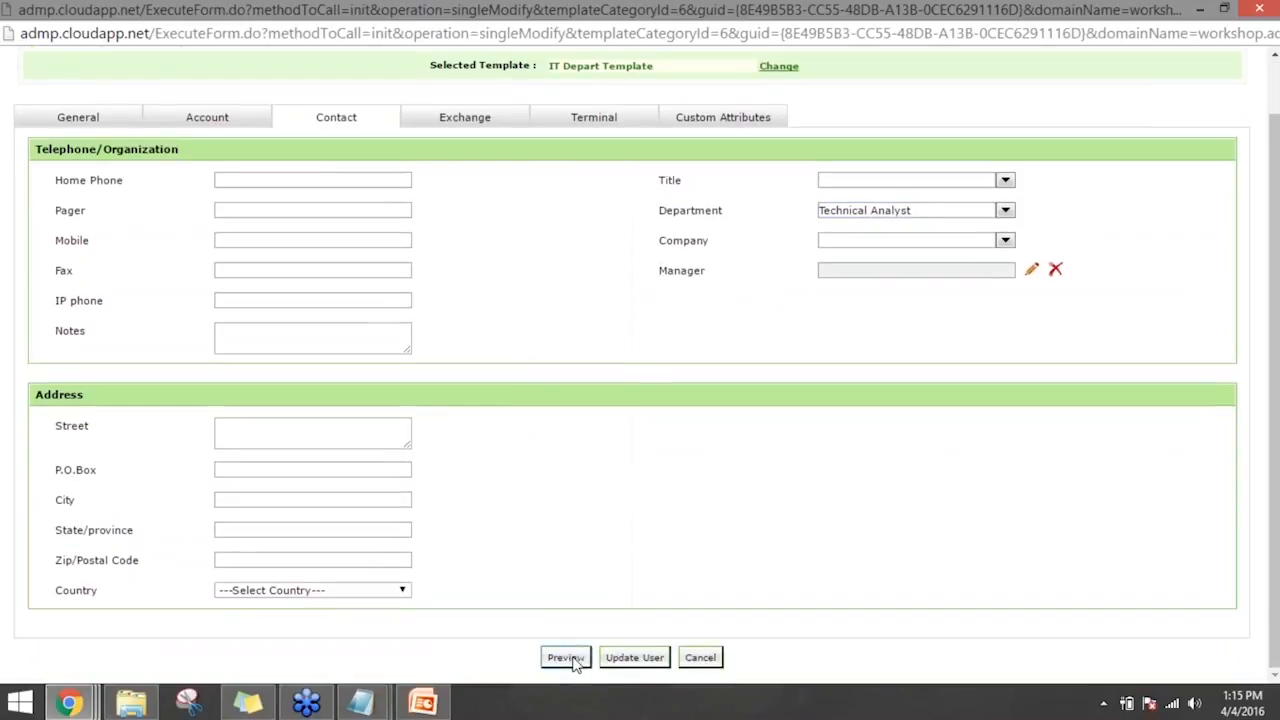
pyautogui.click(572, 658)
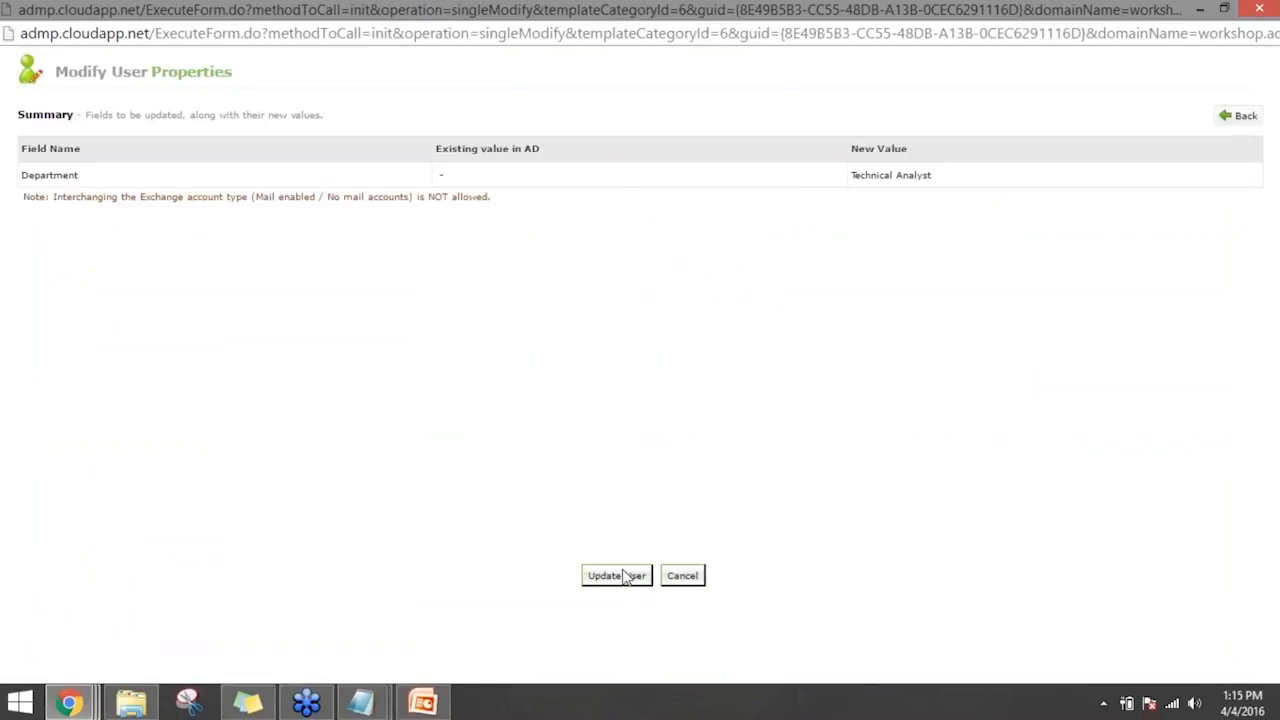
# - Return from the preview to the form and examine the user's Member Of groups in the account details without changing them
pyautogui.click(1238, 116)
pyautogui.click(933, 271)
pyautogui.click(222, 180)
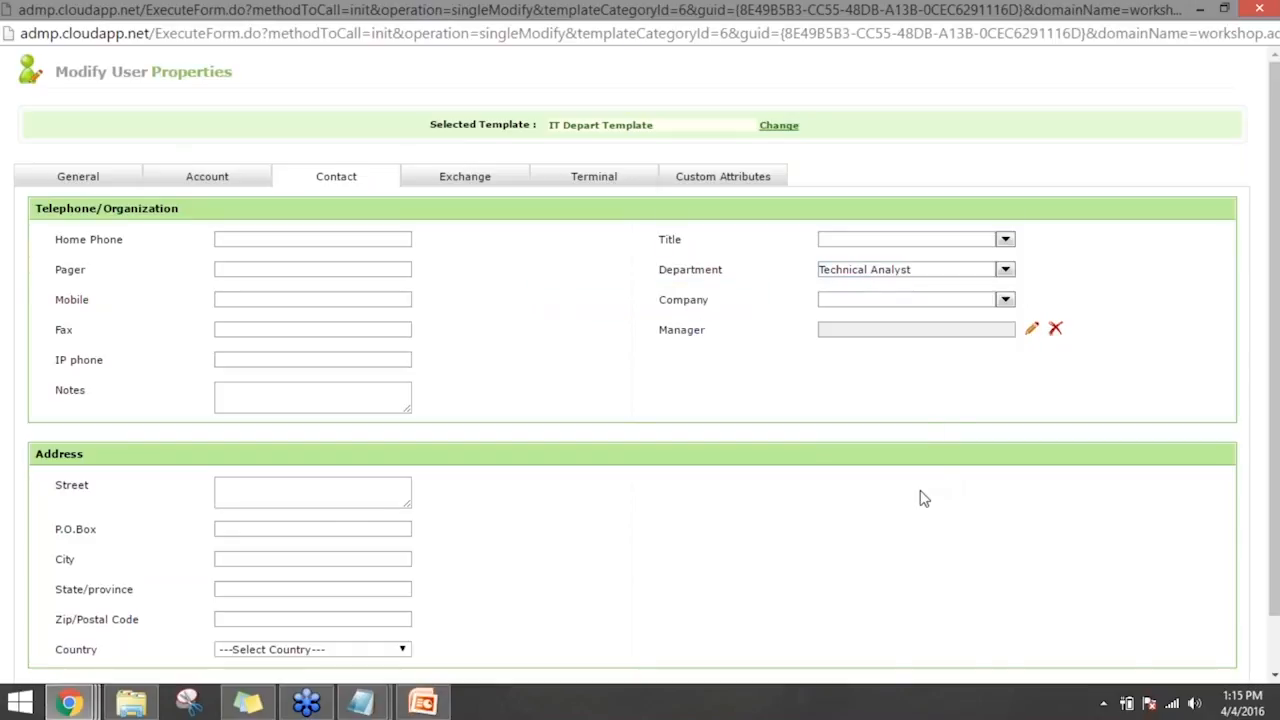
pyautogui.click(209, 178)
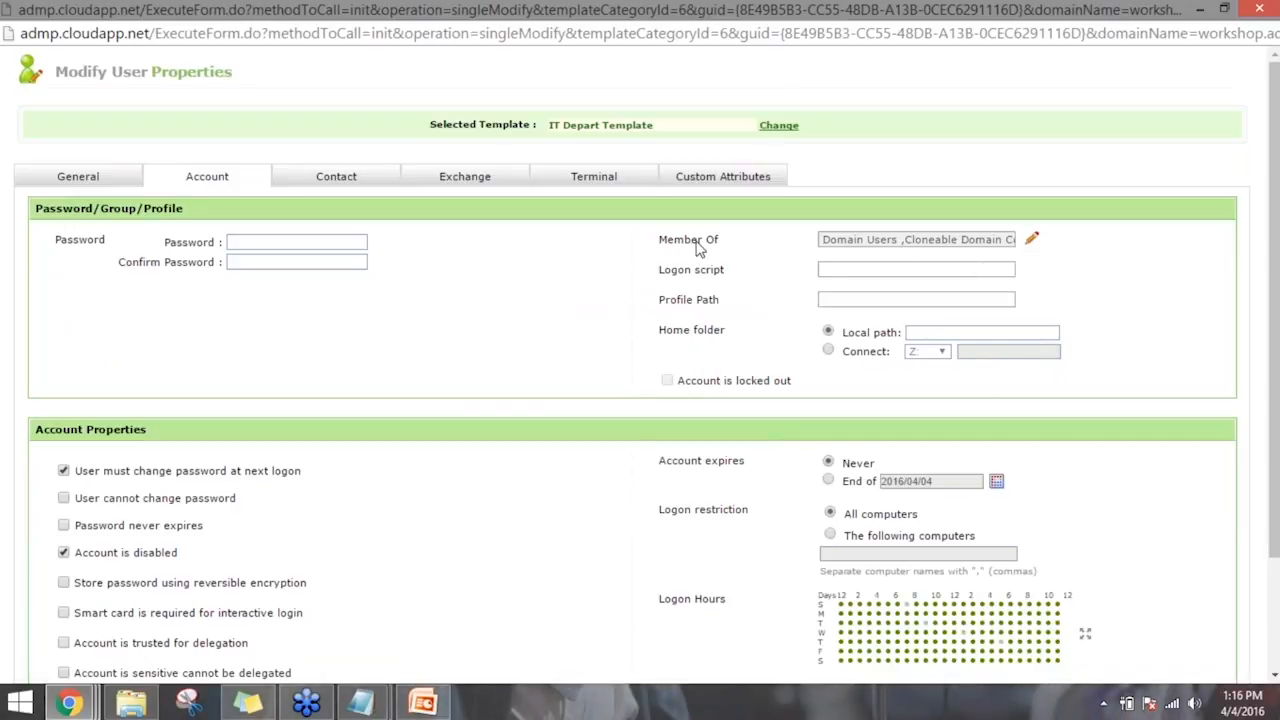
pyautogui.click(838, 242)
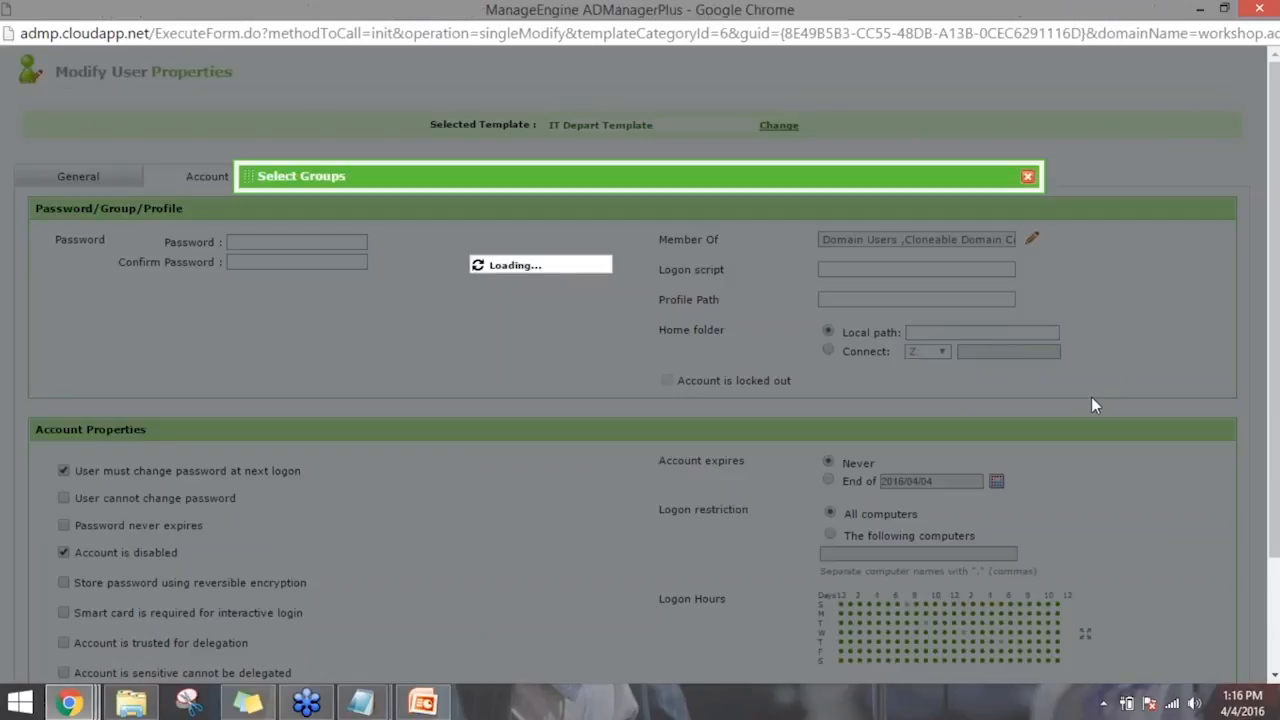
pyautogui.click(700, 264)
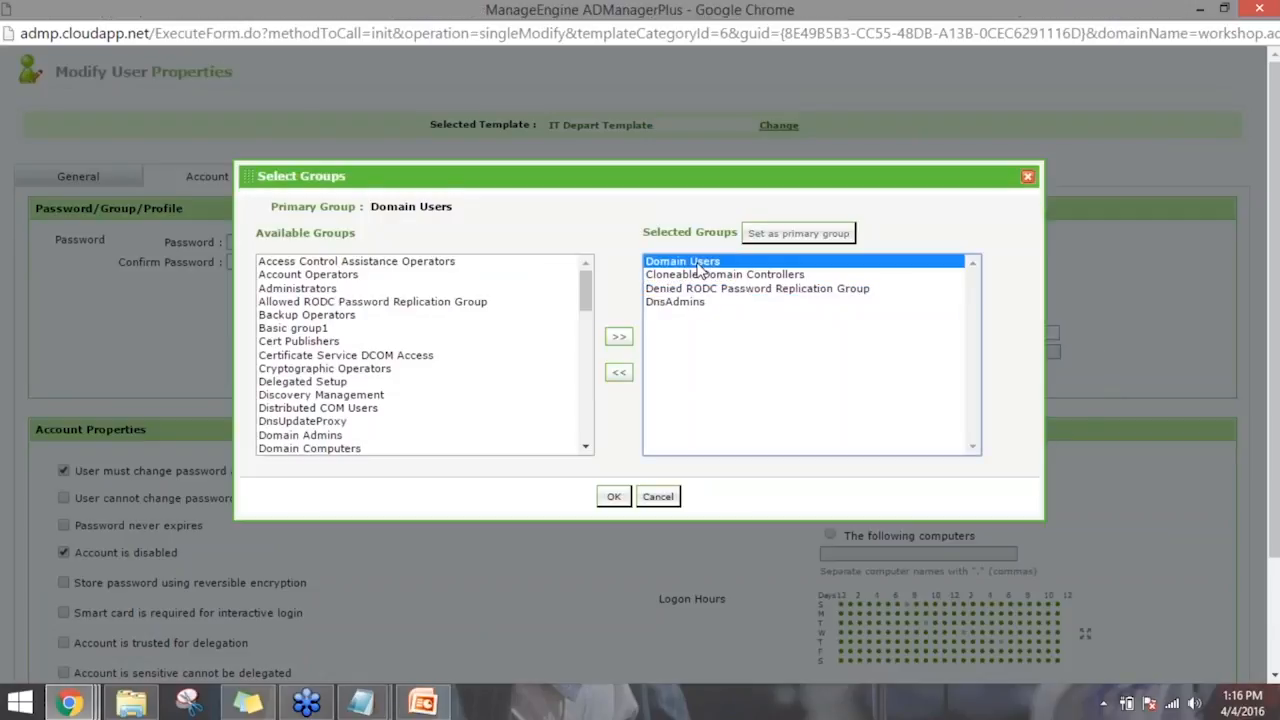
pyautogui.click(658, 496)
# - Update the user in Active Directory with the values from the completed form
pyautogui.scroll(-1, 567, 581)
pyautogui.scroll(-2, 600, 590)
pyautogui.scroll(3, 590, 610)
pyautogui.scroll(-3, 560, 630)
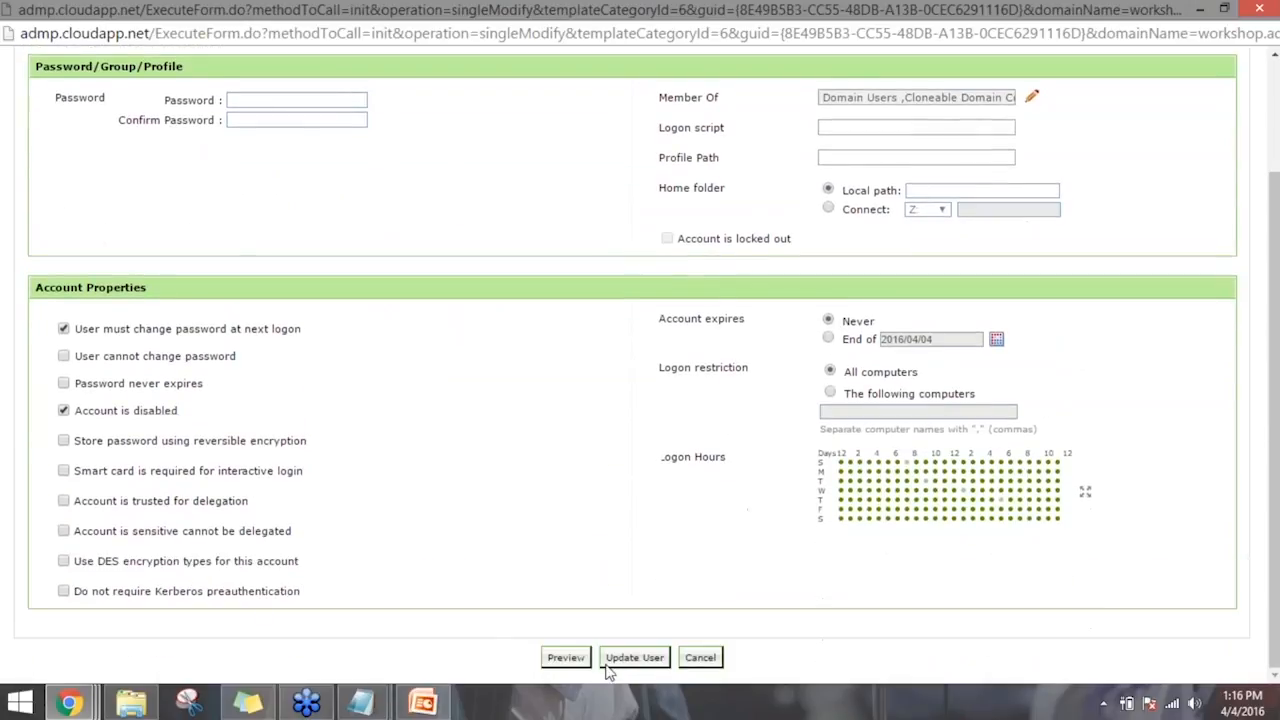
pyautogui.click(632, 658)
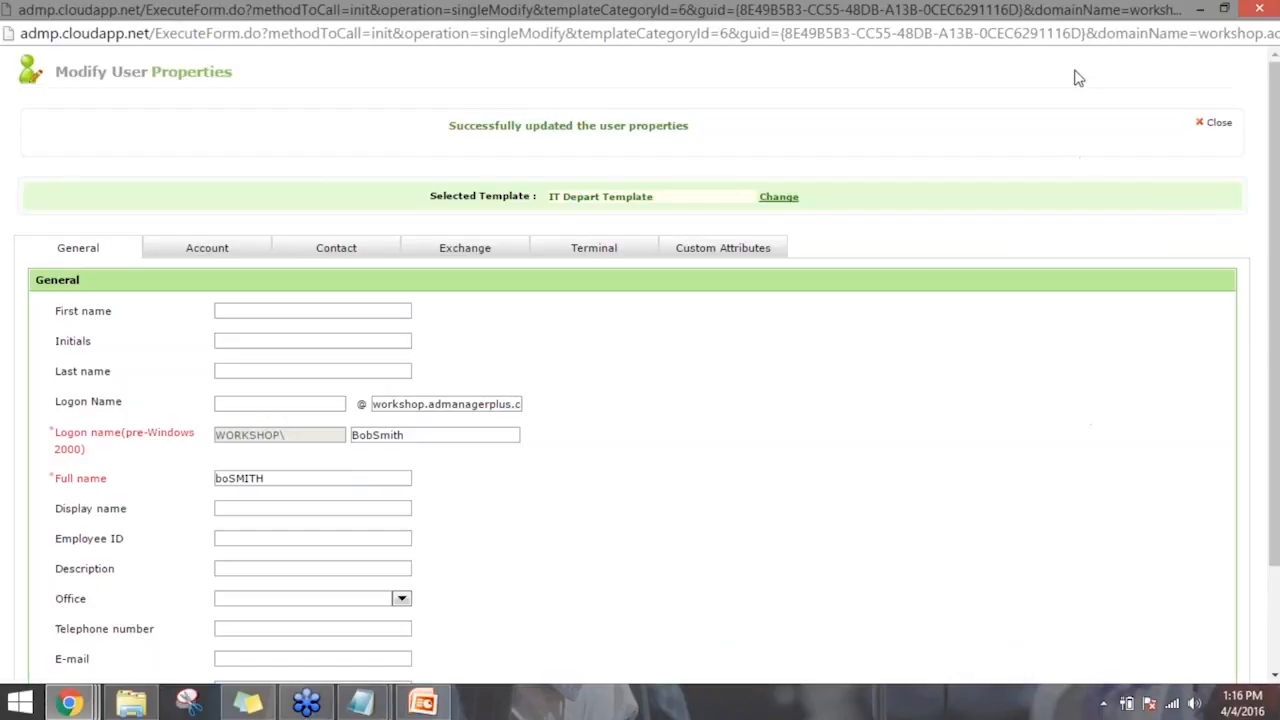
# - Close the user's properties window and return to the AD management overview
pyautogui.doubleClick(1150, 10)
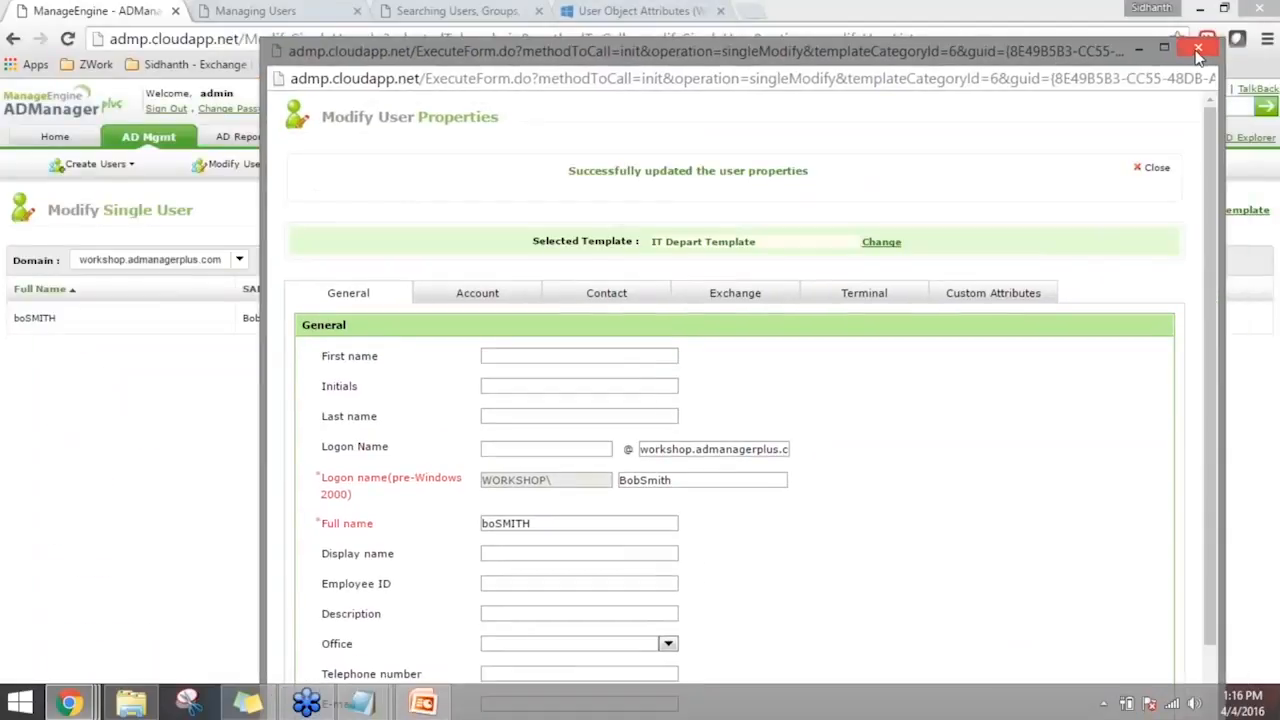
pyautogui.click(1198, 50)
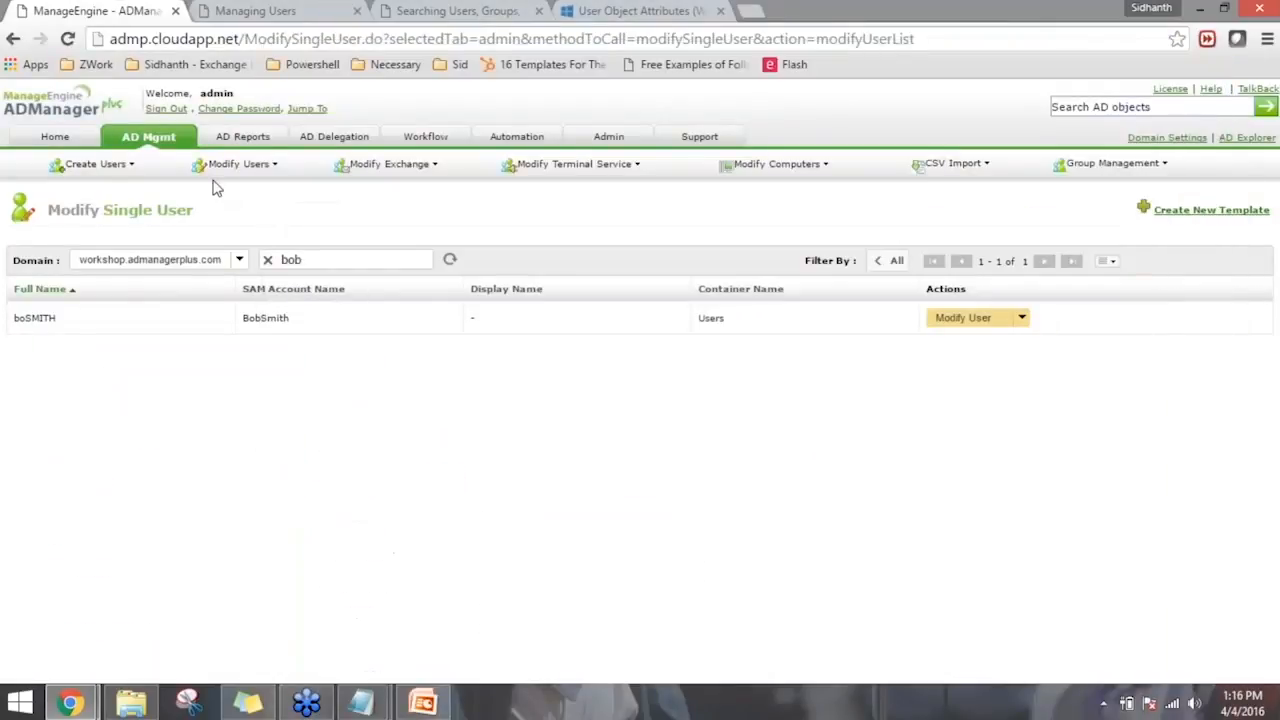
pyautogui.click(175, 143)
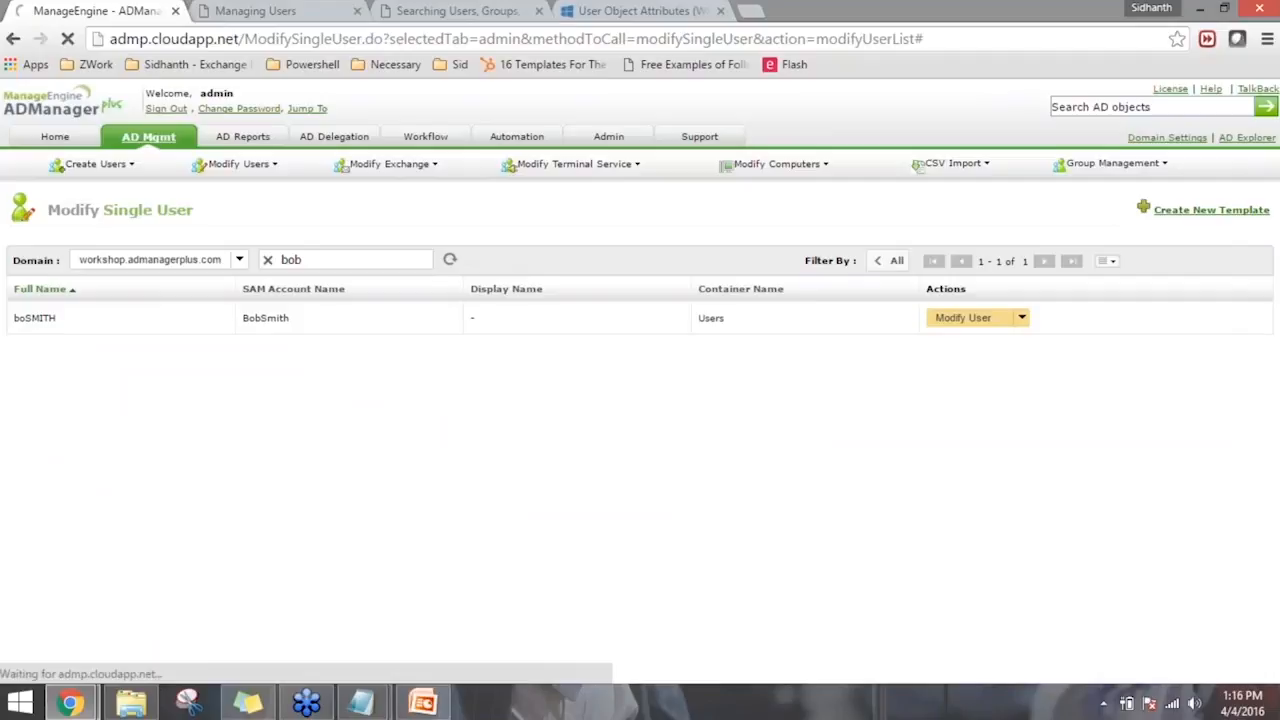